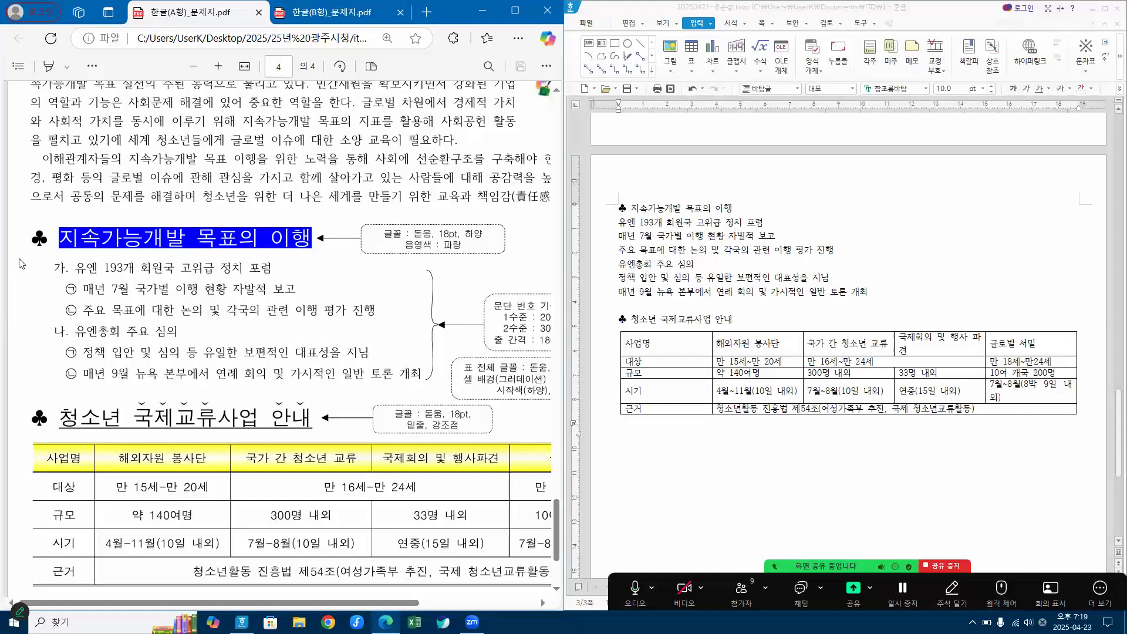
Step: Format the whole heading line "♣ 지속가능개발 목표의 이행" in the 돋움 font at 18 pt
click(604, 217)
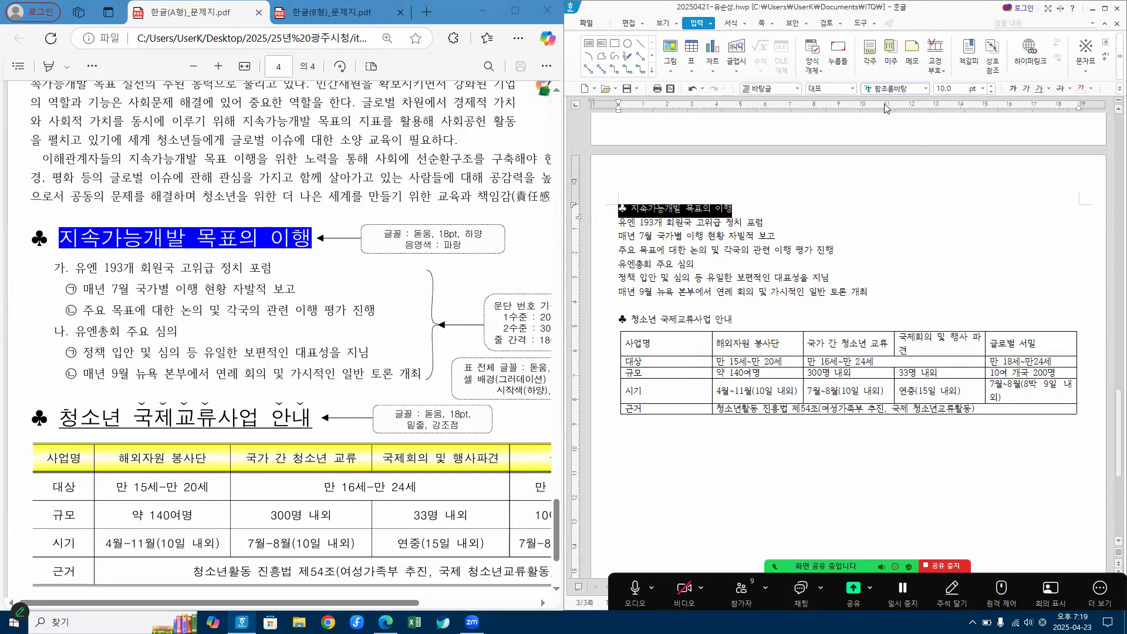
click(907, 90)
text(ㄷ)
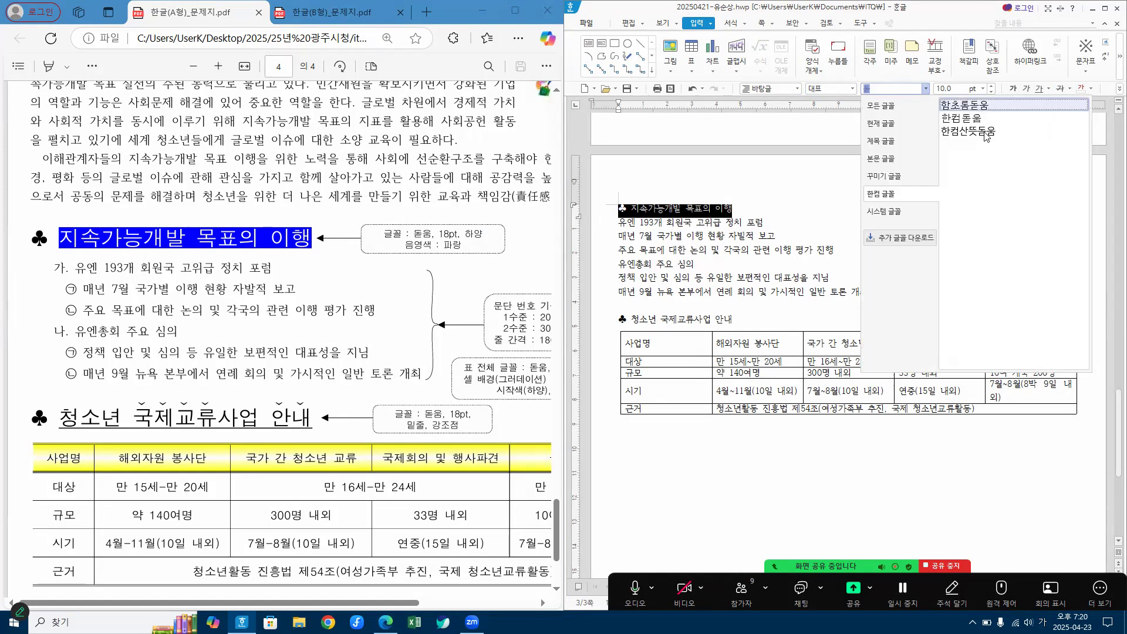
click(886, 105)
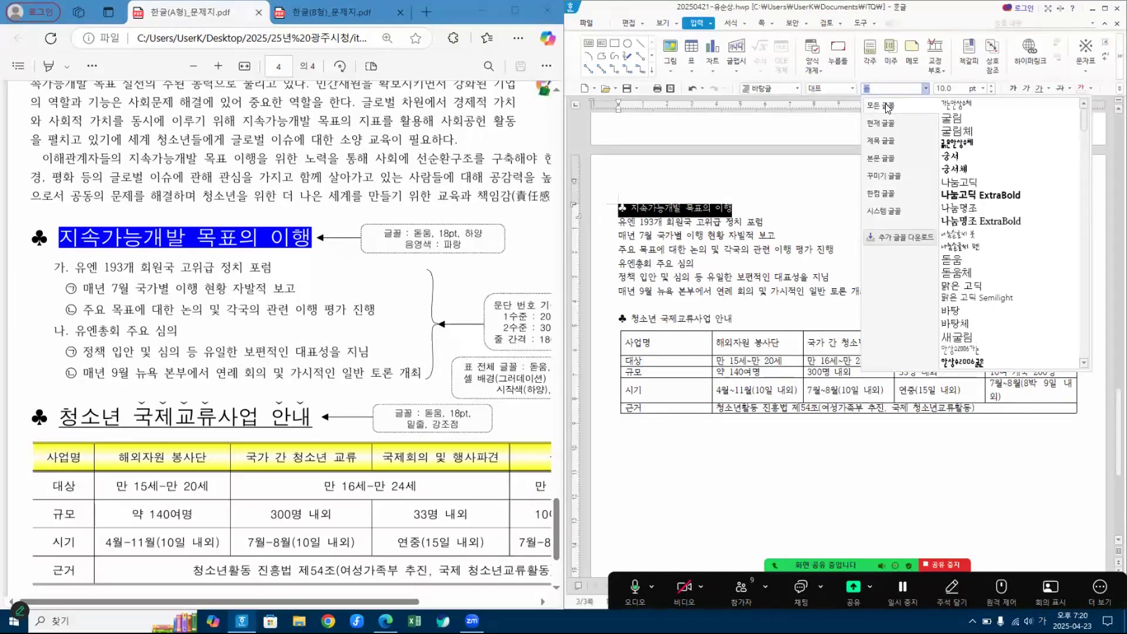
click(954, 259)
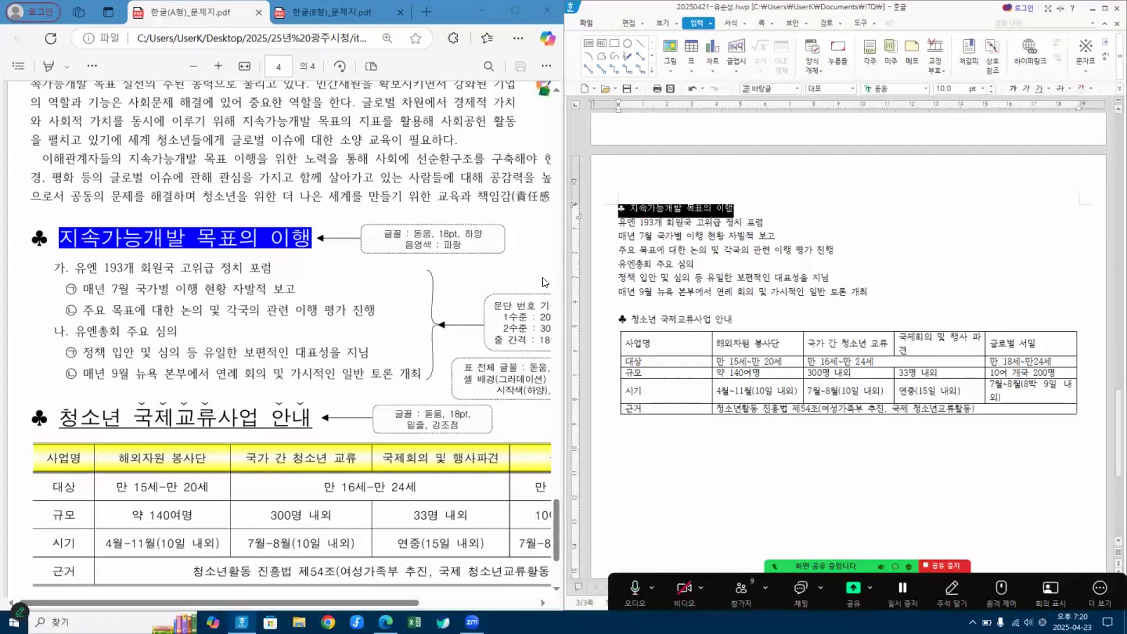
click(955, 86)
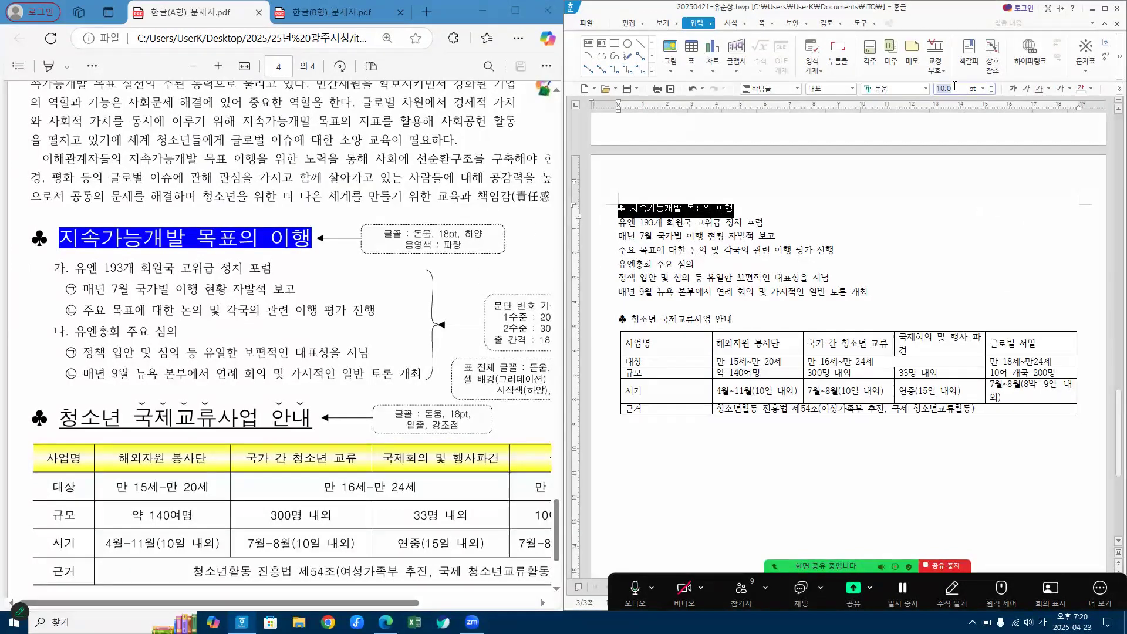
text(18)
key(Return)
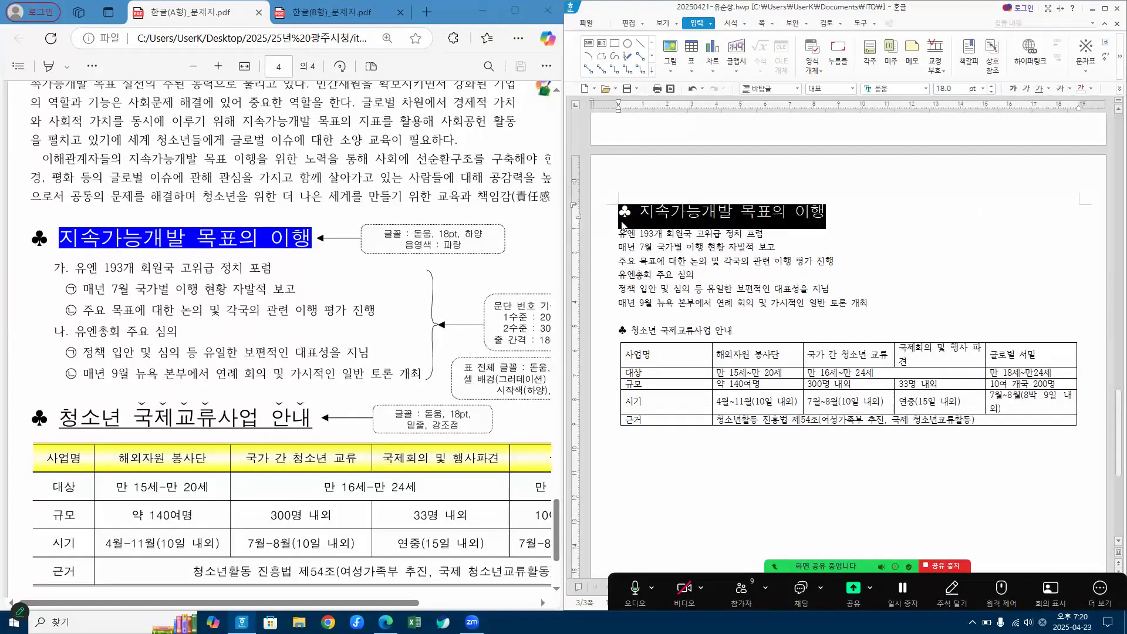
click(902, 221)
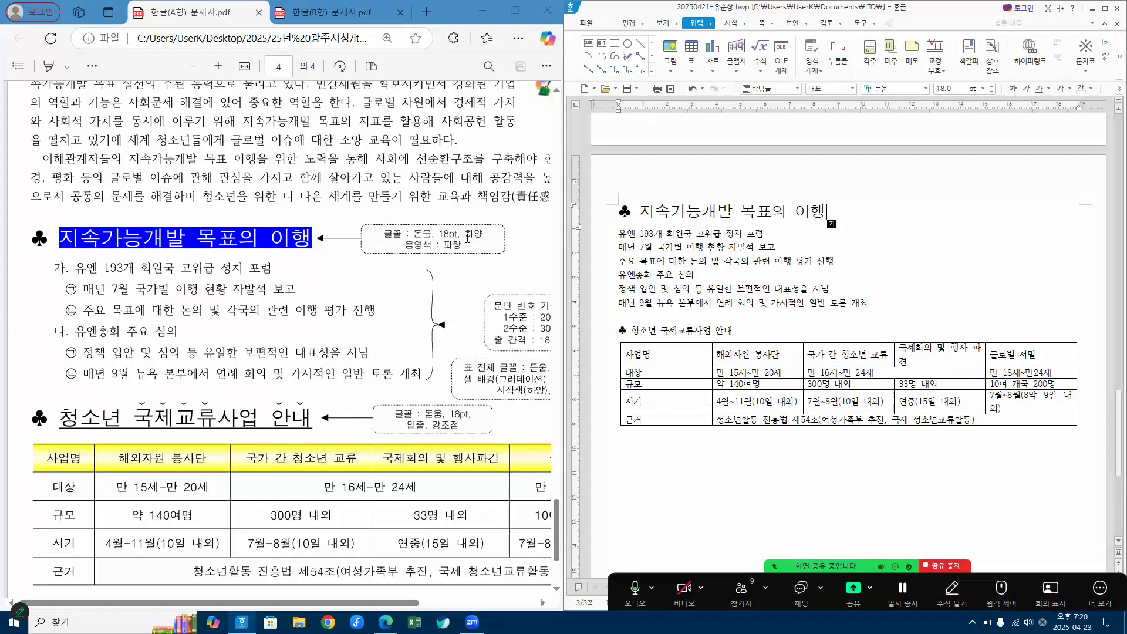
Step: Colour the heading text "지속가능개발 목표의 이행" white, leaving out the club symbol
drag(641, 212, 844, 212)
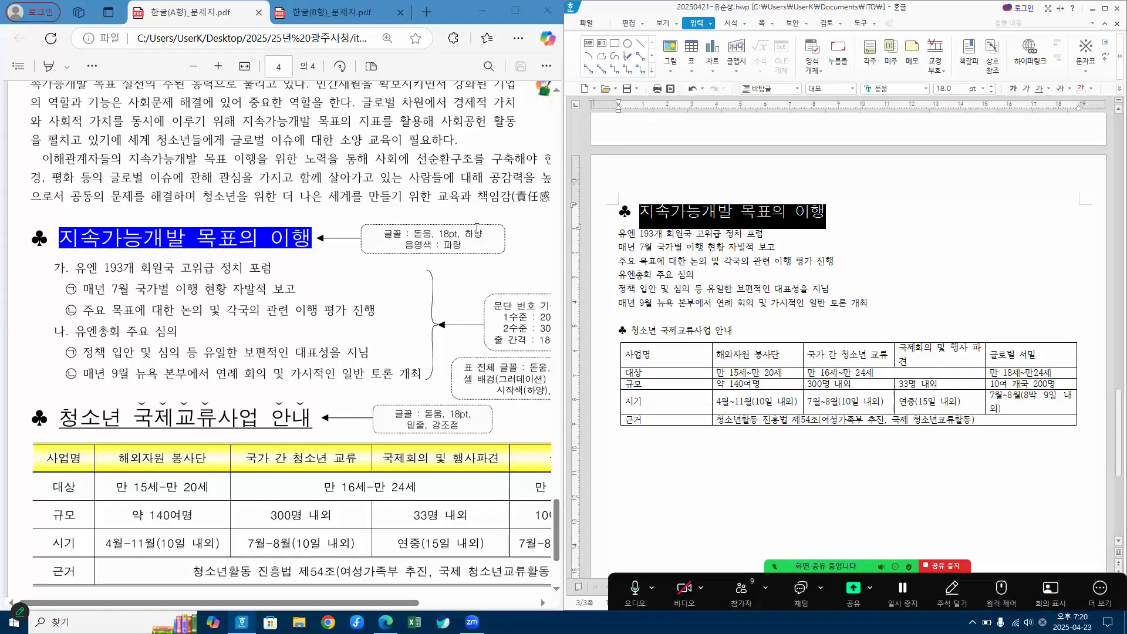
click(1093, 89)
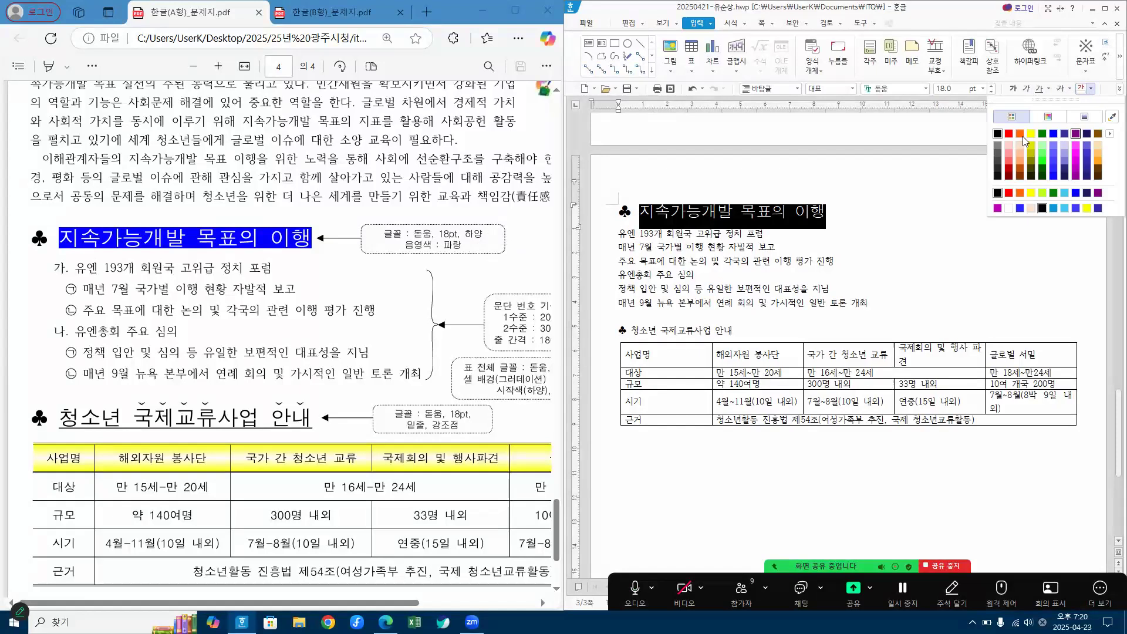
click(1009, 209)
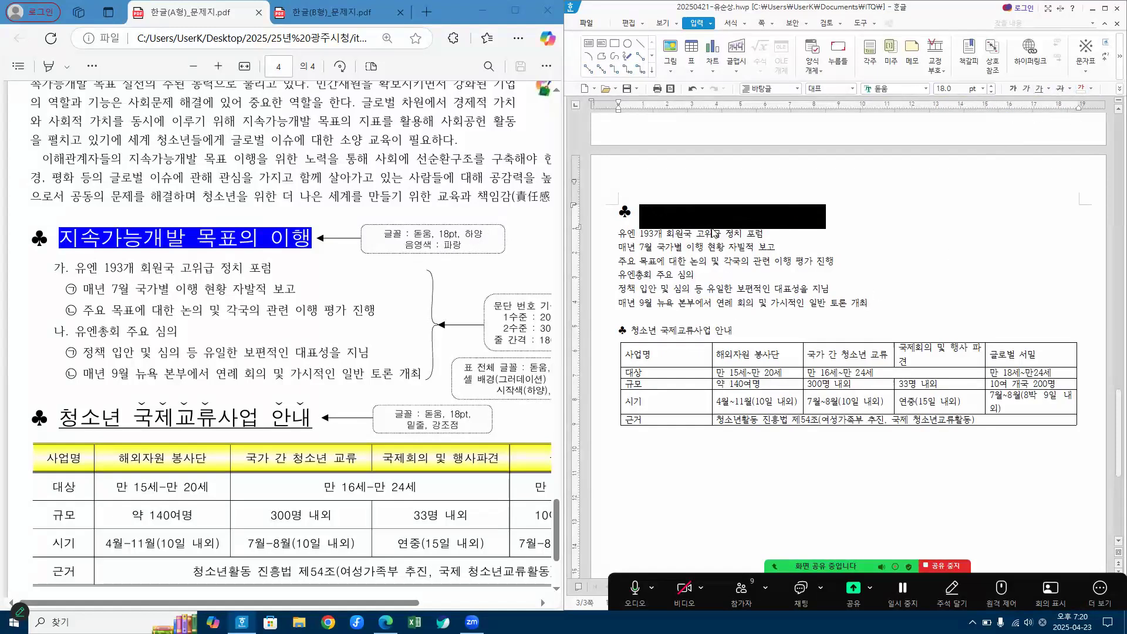
Step: Apply blue shading behind the white heading text "지속가능개발 목표의 이행" through its character shape settings
right_click(675, 214)
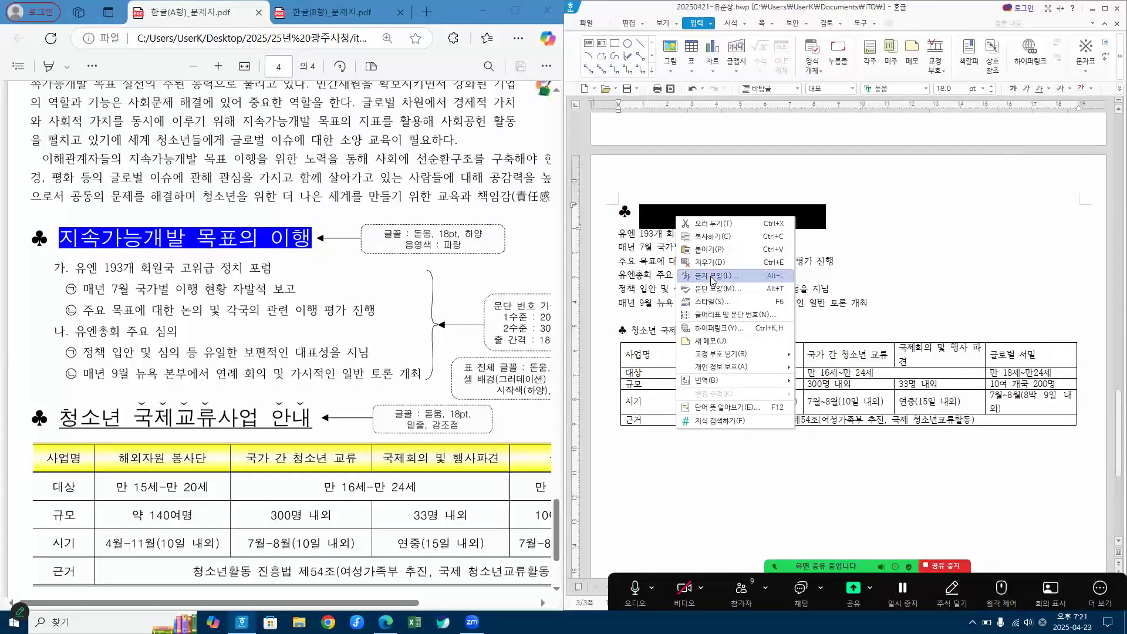
click(713, 278)
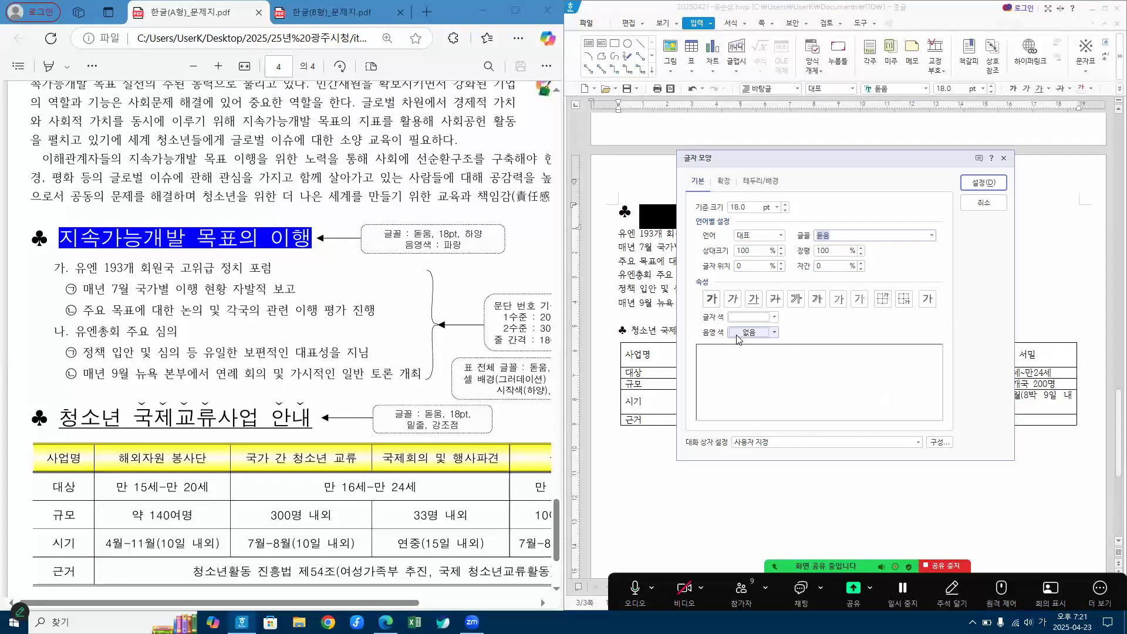
click(755, 321)
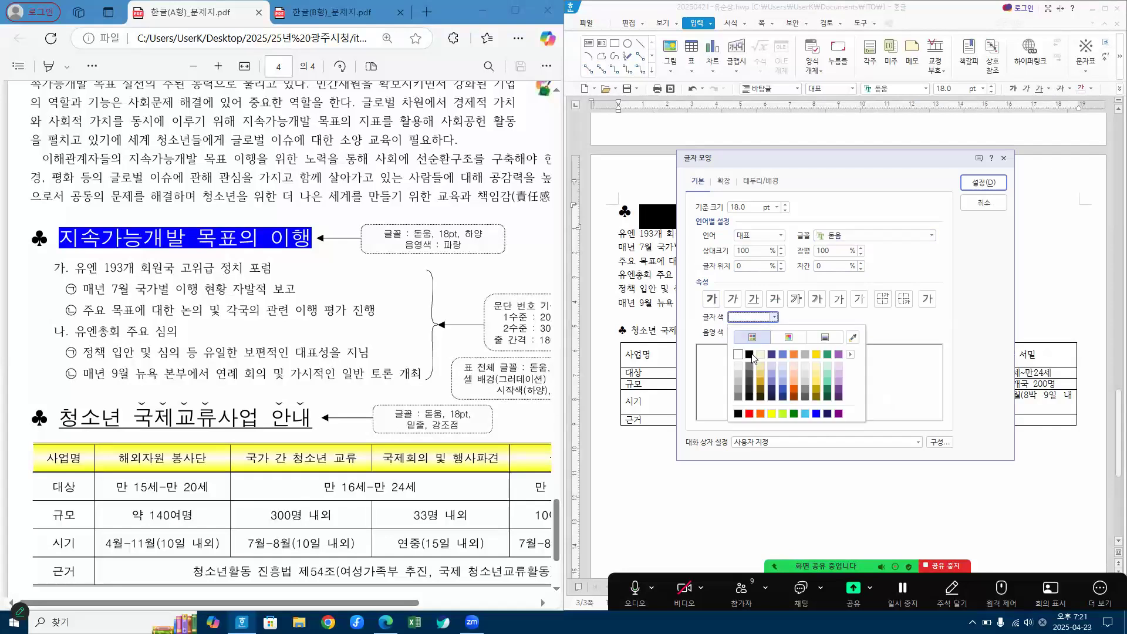
click(740, 349)
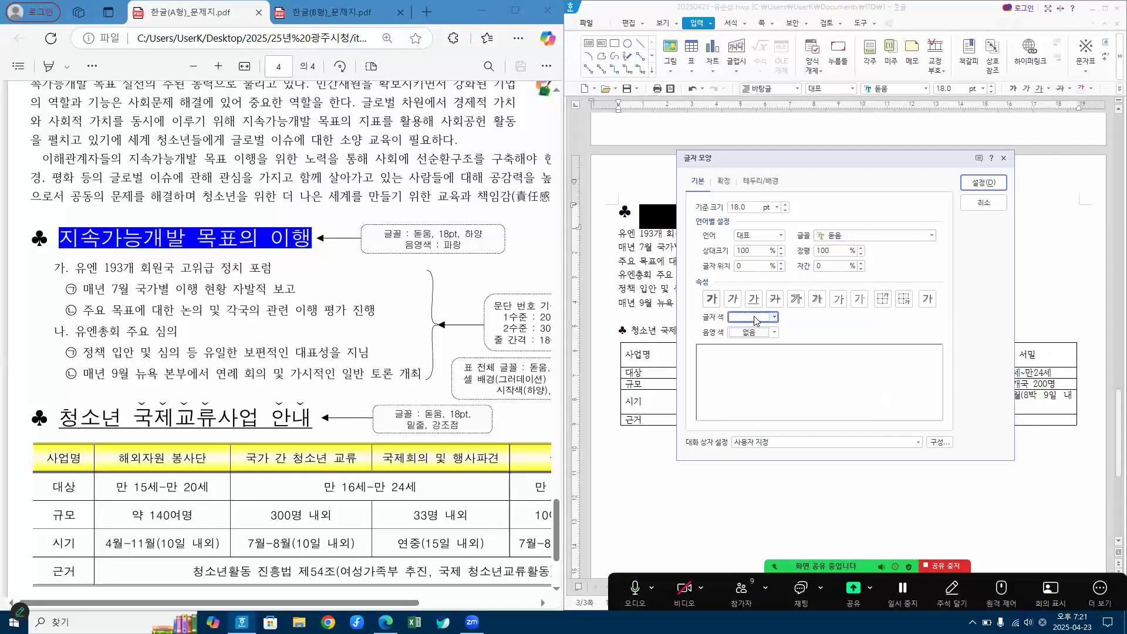
click(764, 333)
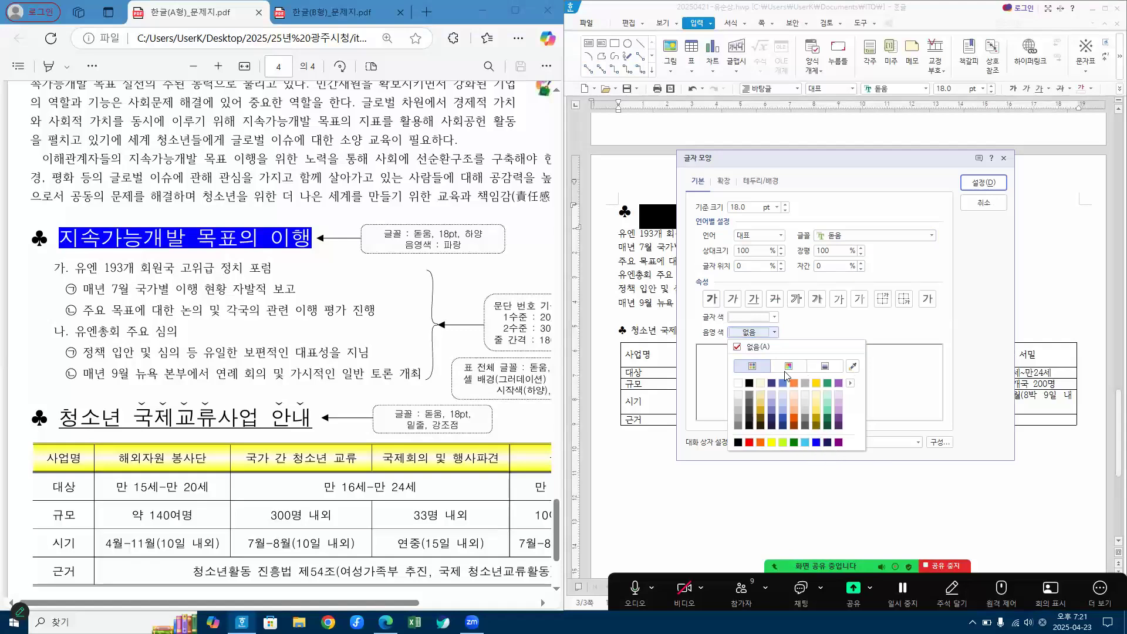
click(816, 442)
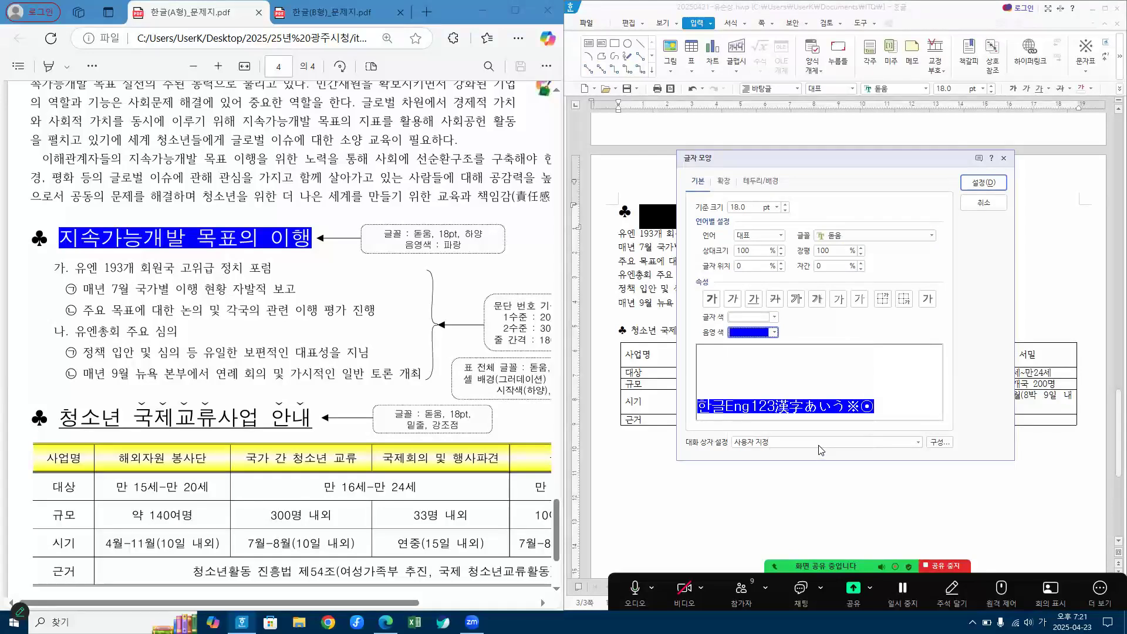
click(984, 186)
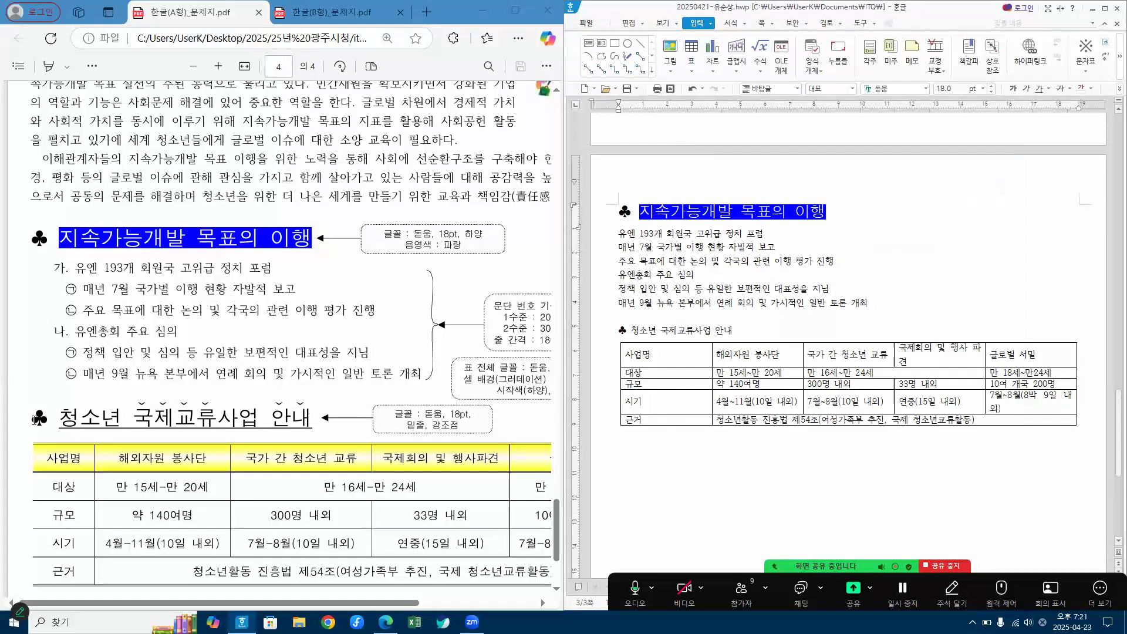
Step: Examine the second heading "청소년 국제교류사업 안내" in the reference PDF for its required font, underline and emphasis-marked words
drag(31, 418, 314, 419)
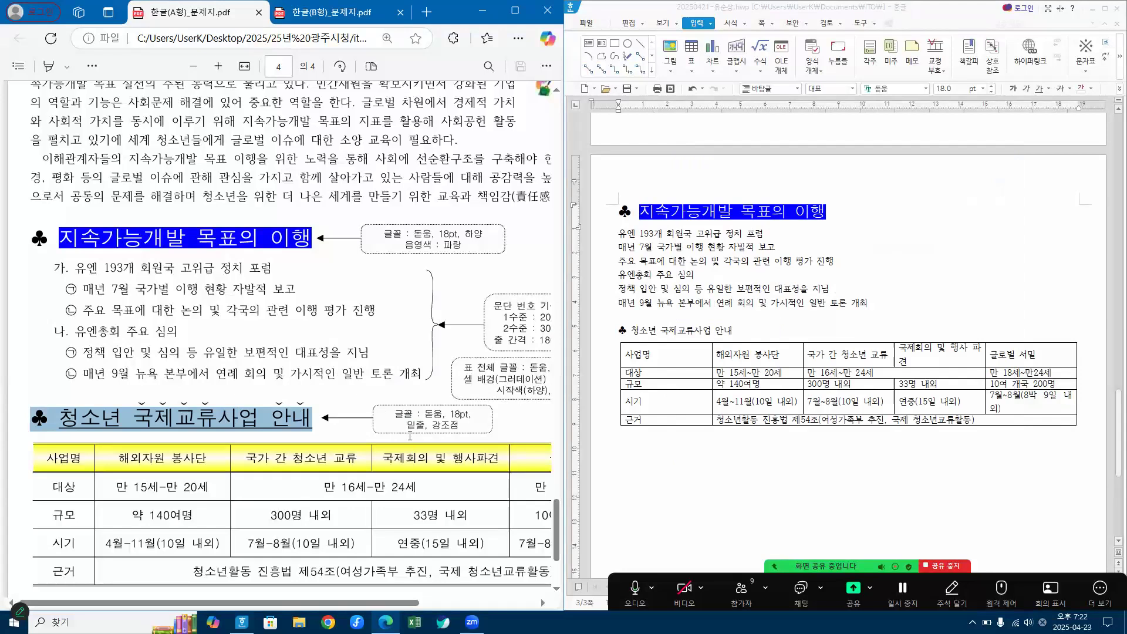
click(345, 389)
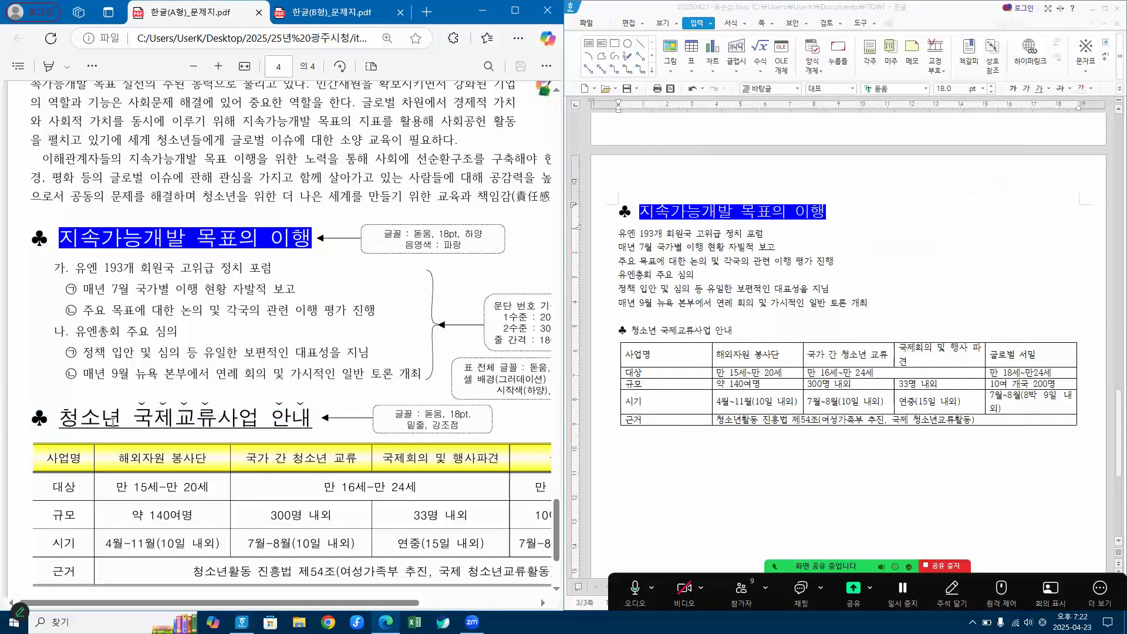
drag(63, 417, 275, 421)
click(250, 397)
drag(135, 413, 272, 426)
double_click(291, 418)
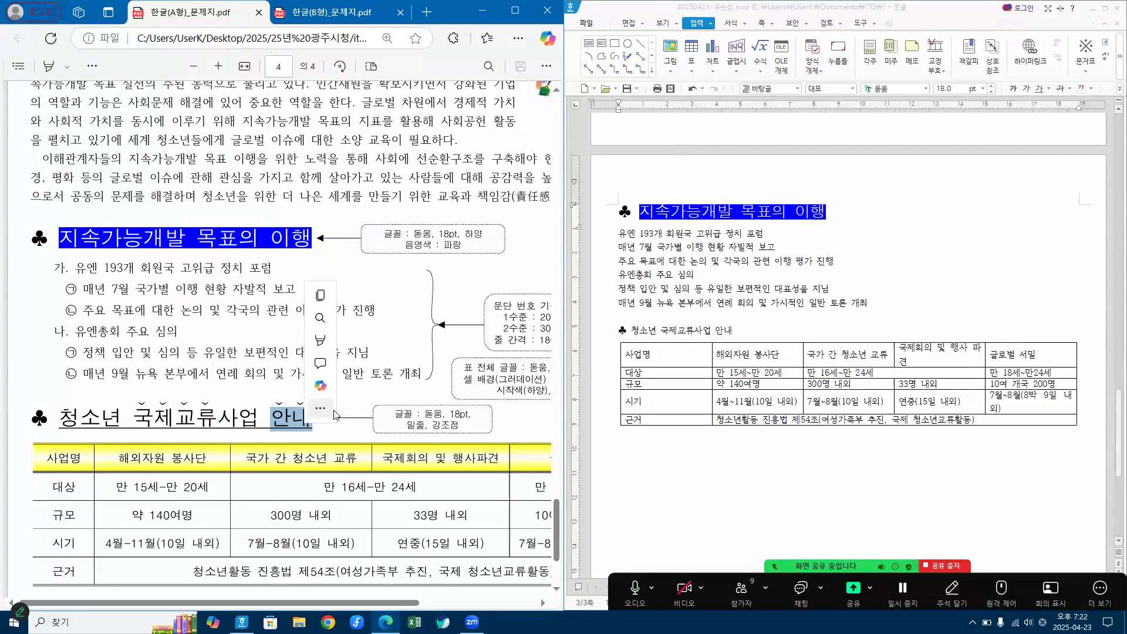
right_click(335, 416)
click(525, 431)
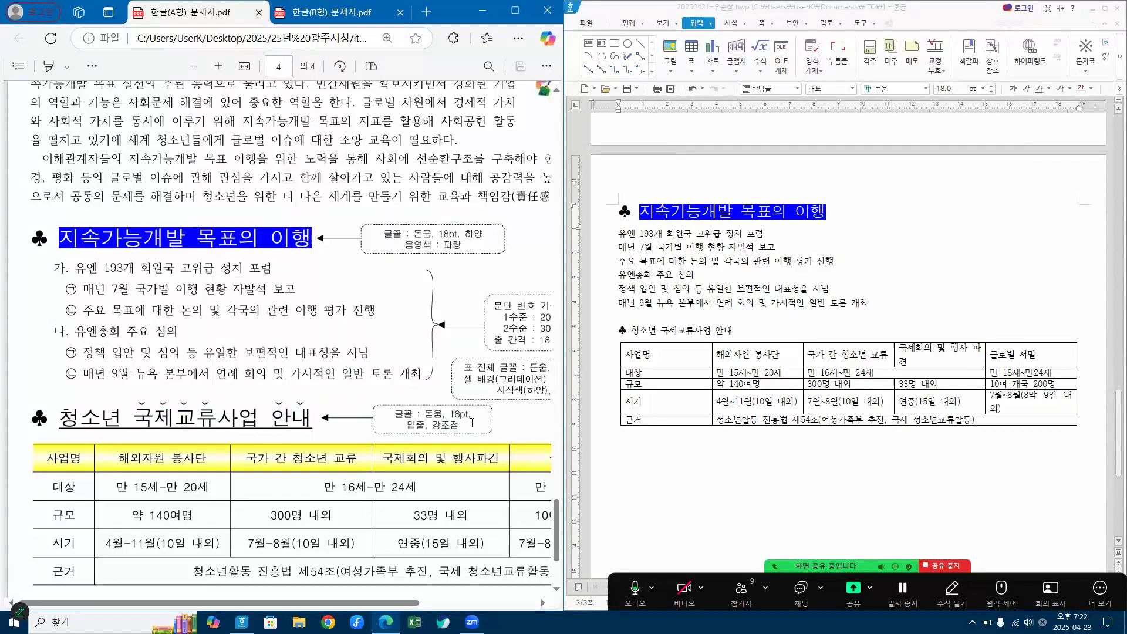
Step: Format the whole heading line "♣ 청소년 국제교류사업 안내" above the table in the 돋움 font at 18 pt
click(603, 337)
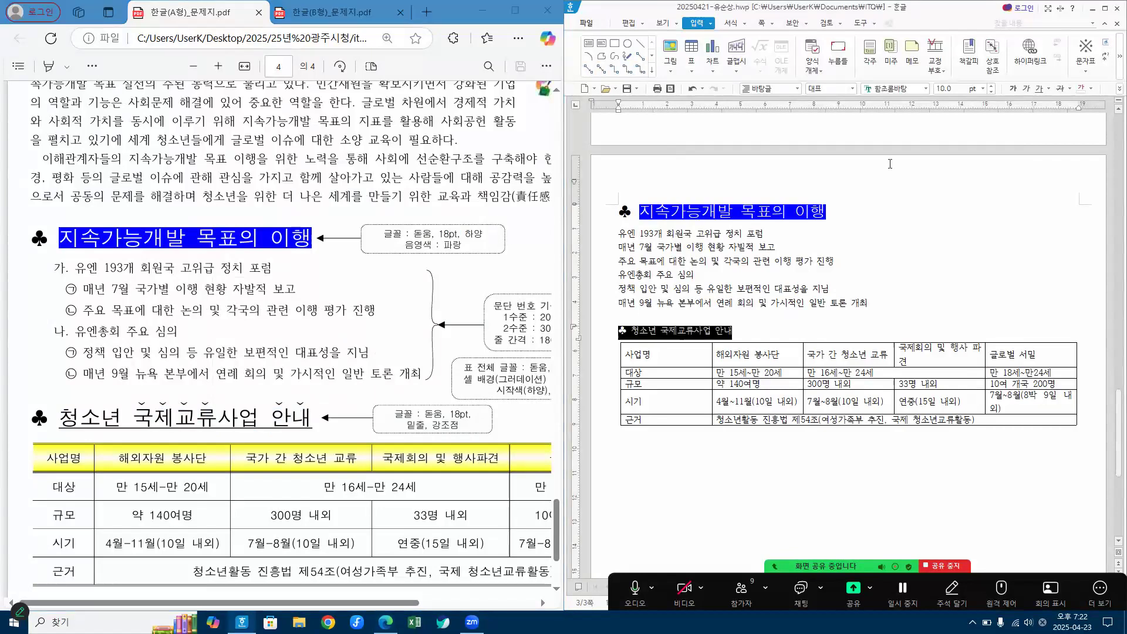
click(911, 88)
text(돋)
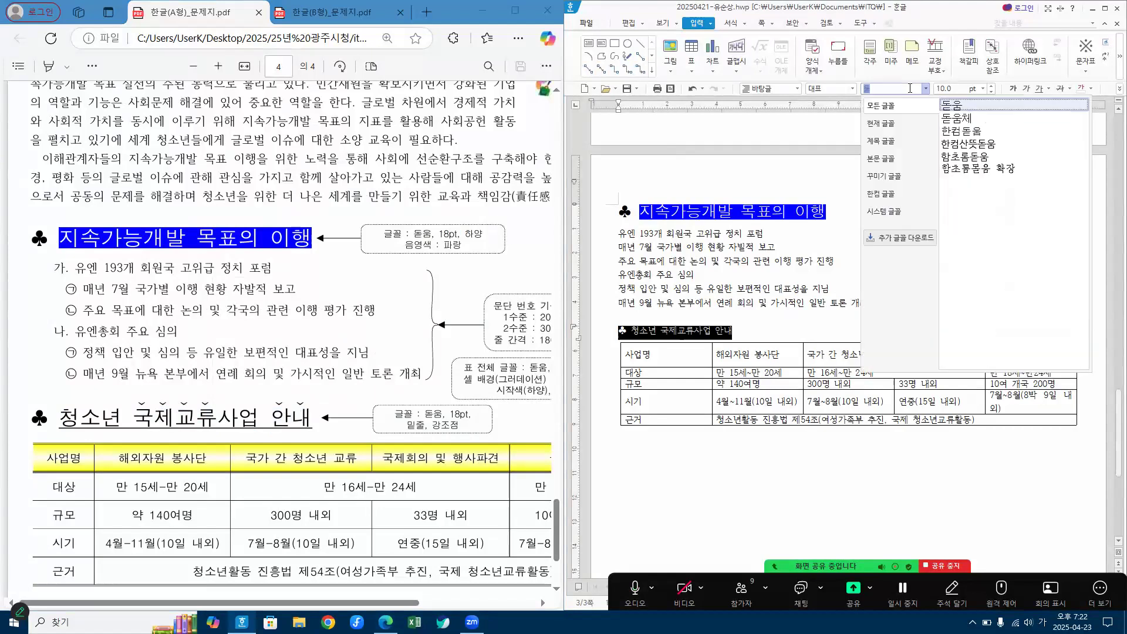
key(Return)
click(957, 89)
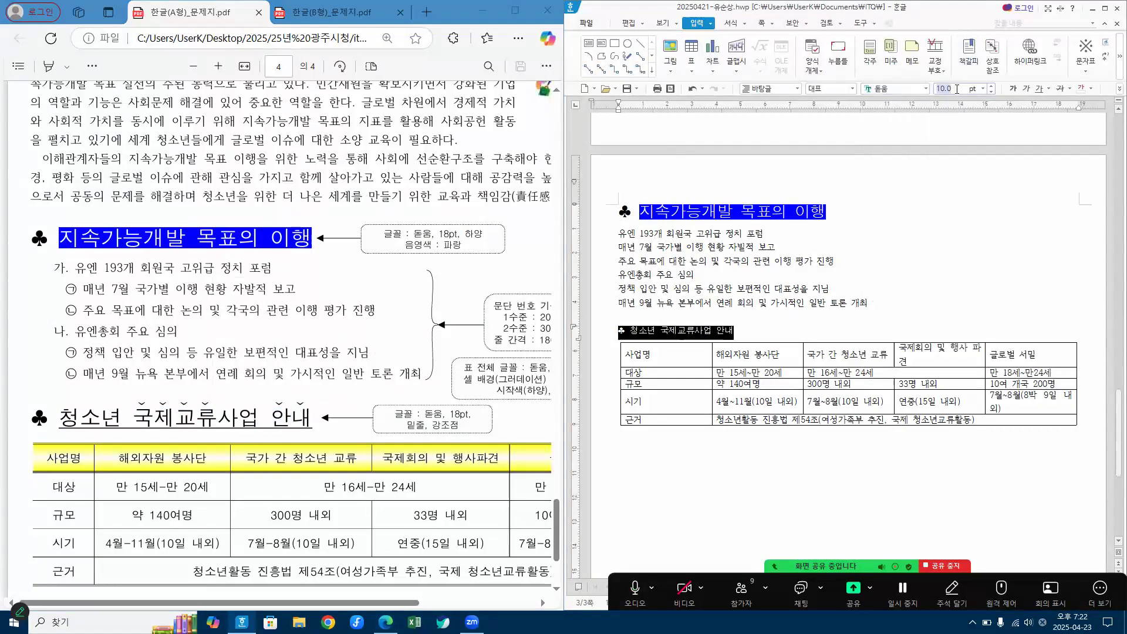
text(18.0)
key(Return)
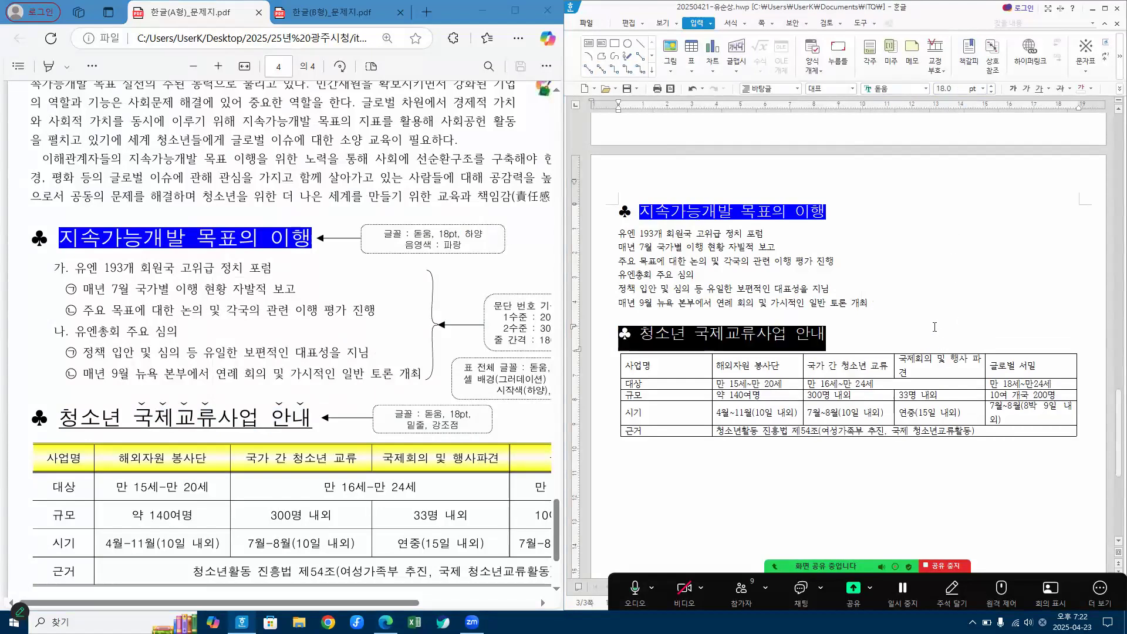
click(935, 327)
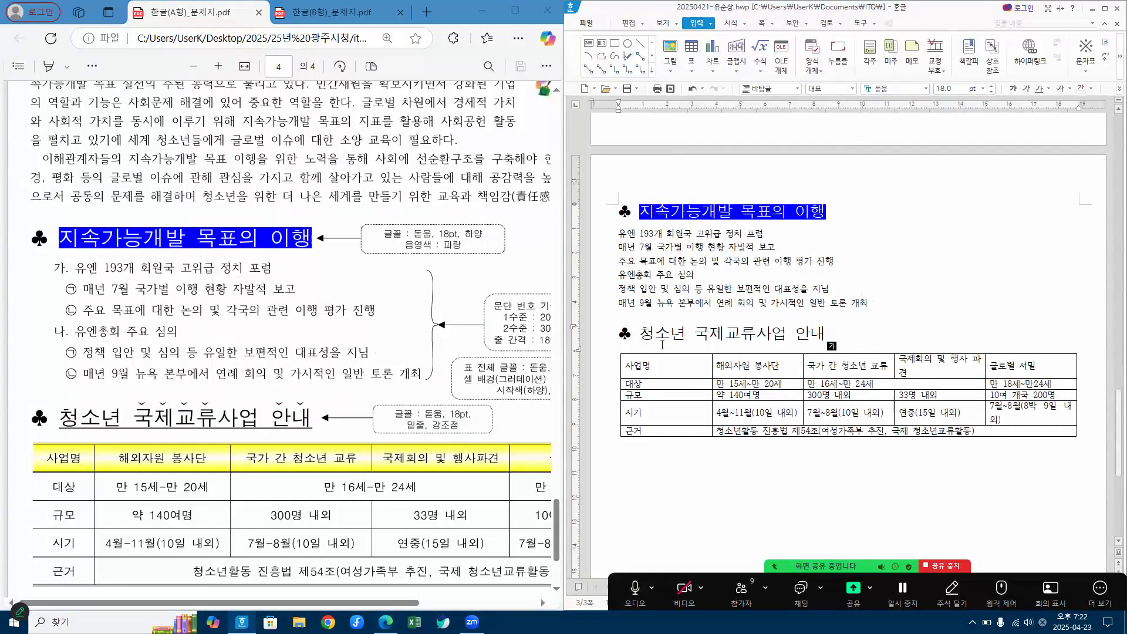
Step: Underline the heading text "청소년 국제교류사업 안내", leaving out the club symbol
drag(644, 334, 866, 332)
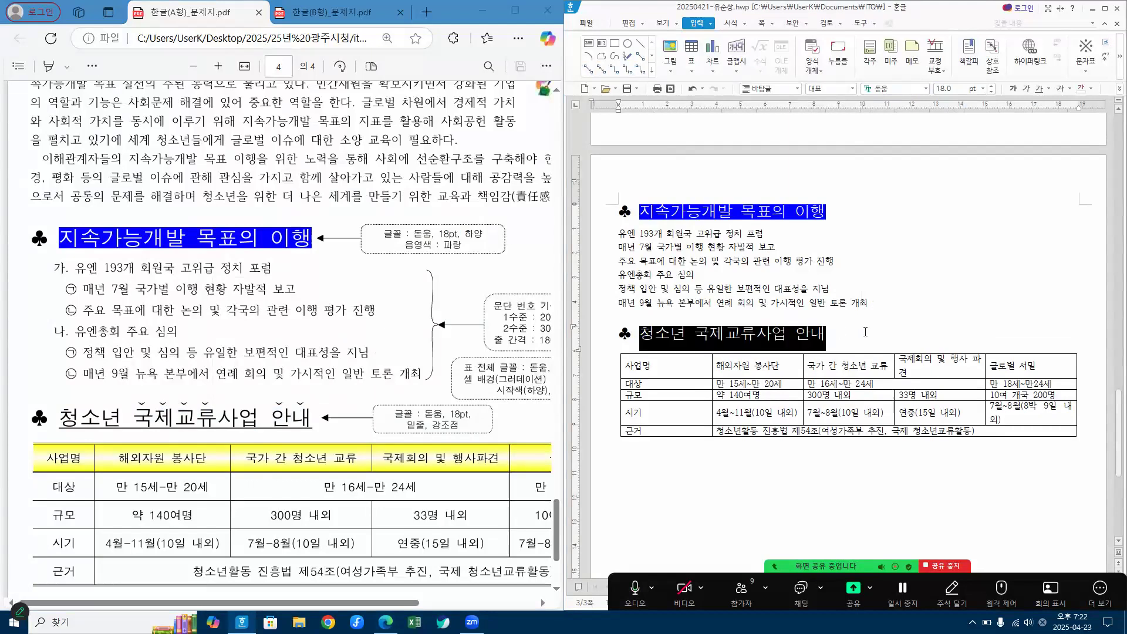
click(1040, 93)
click(1038, 94)
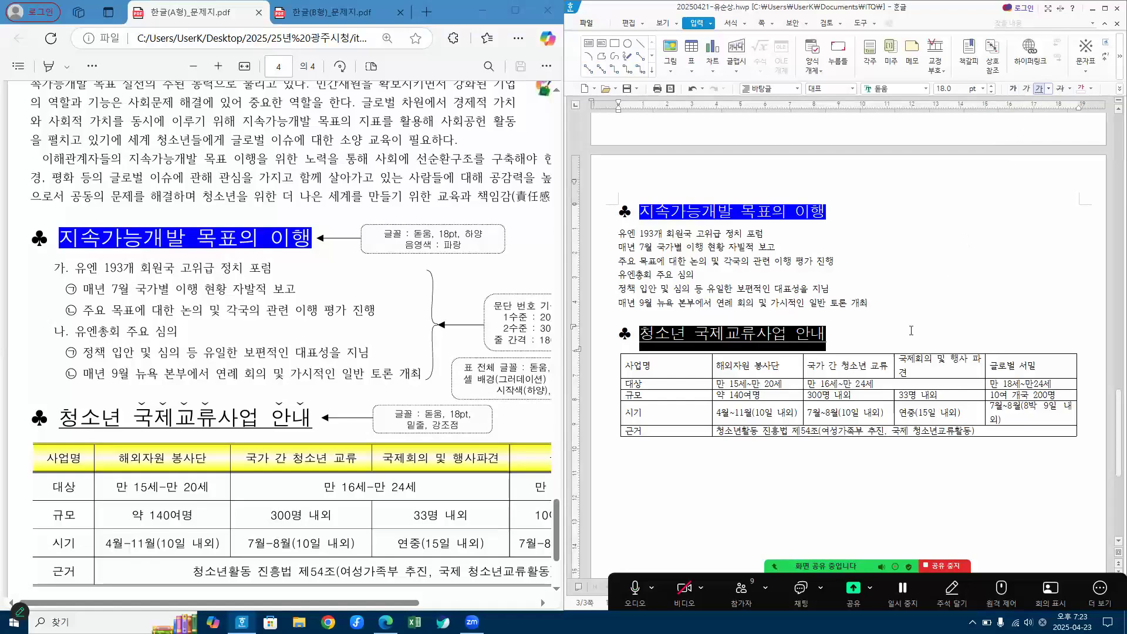
click(911, 330)
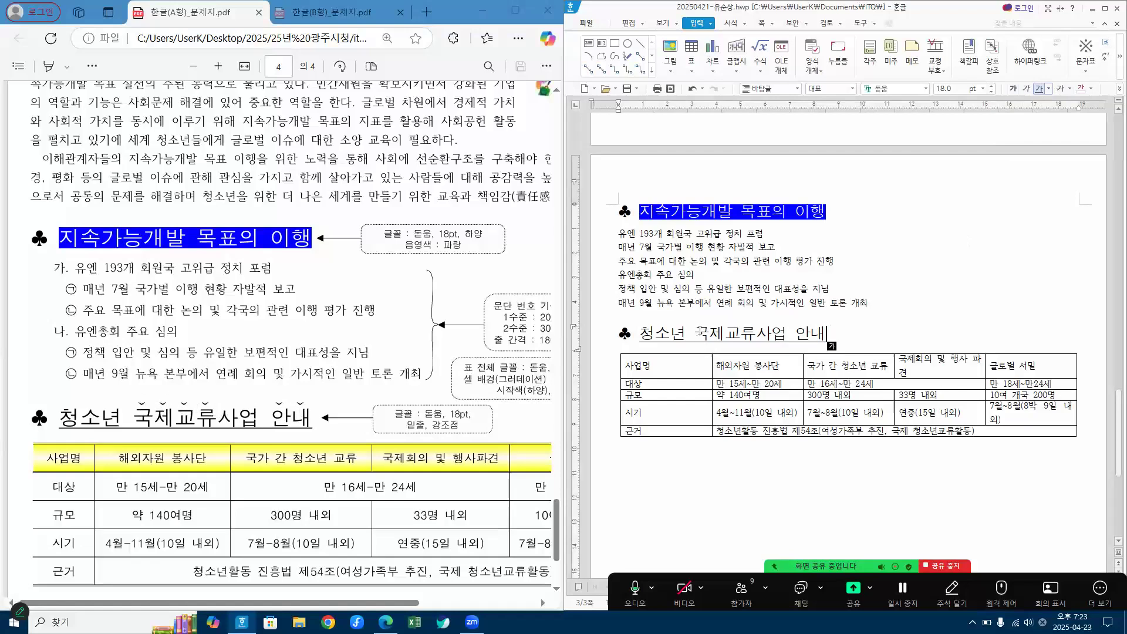
drag(696, 332, 754, 332)
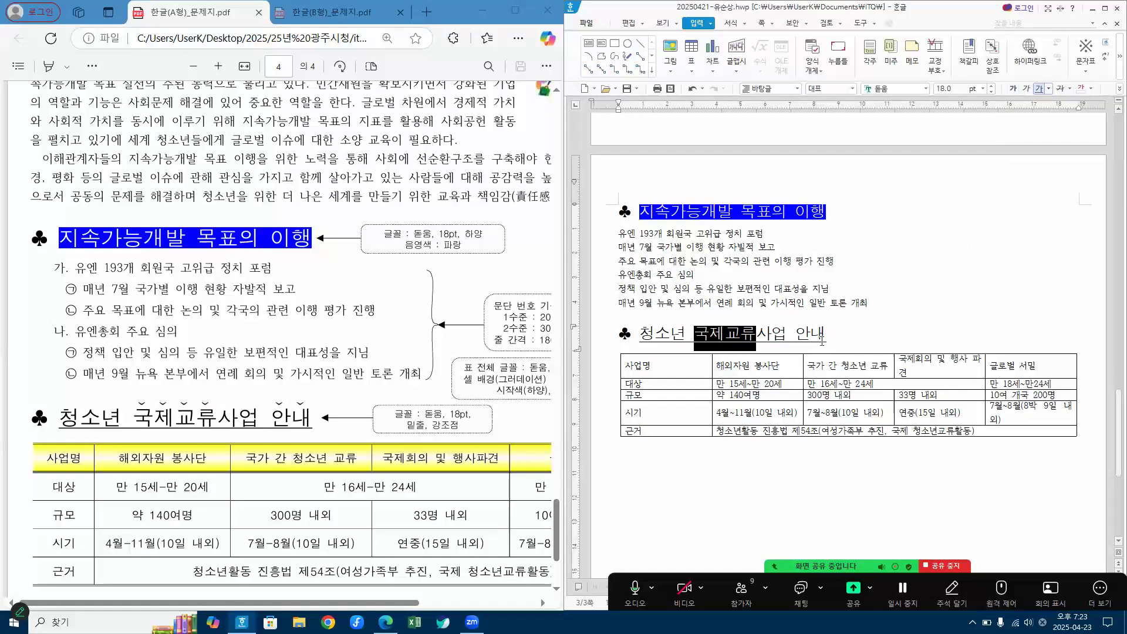
drag(797, 334, 835, 334)
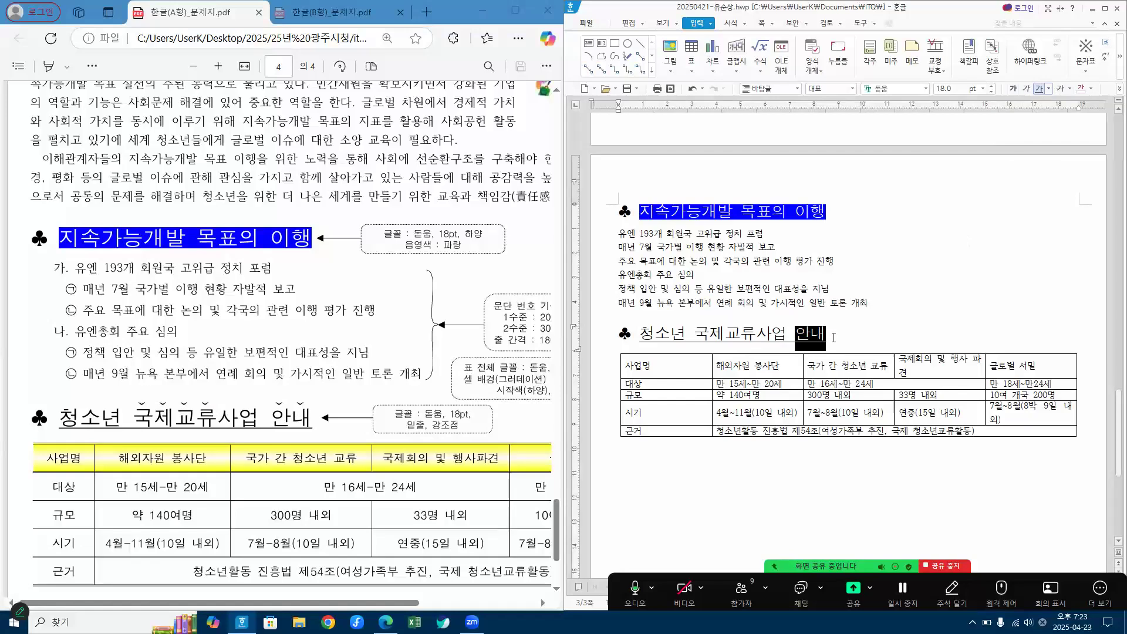
click(720, 335)
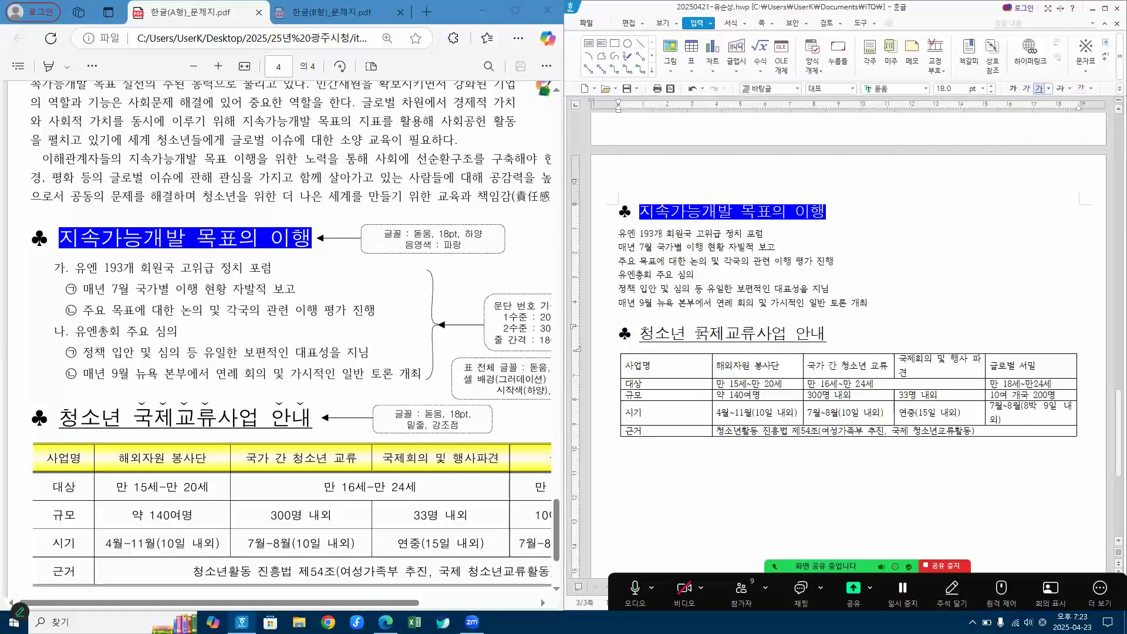
Step: Add the "ˇ" emphasis mark above the characters of "국제교류" in the second heading through its character shape settings
drag(698, 333, 753, 330)
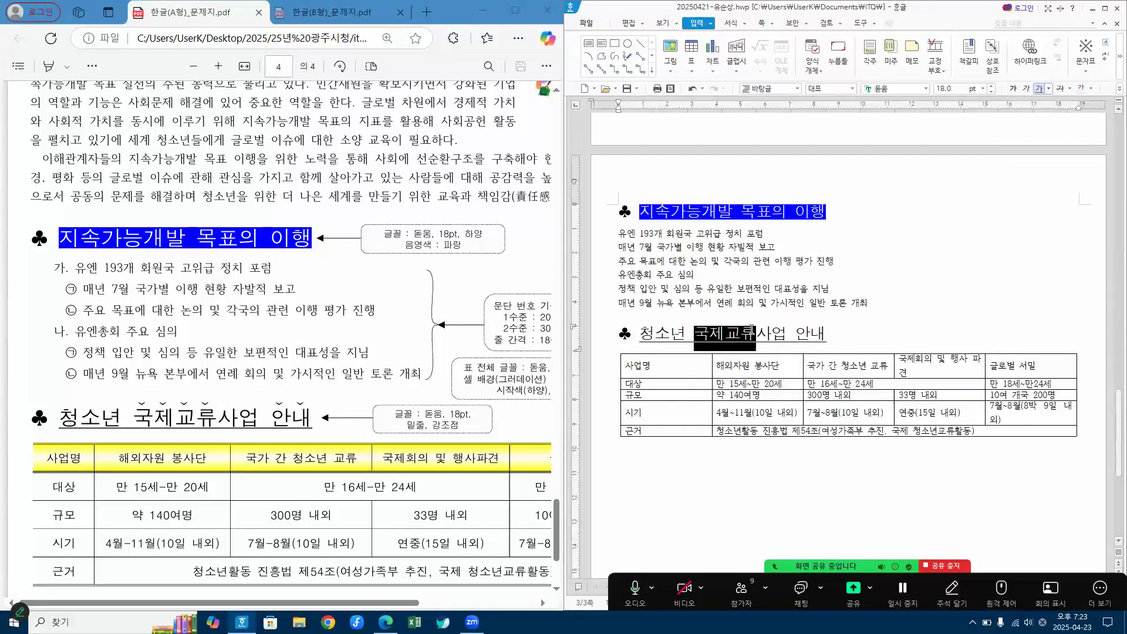
right_click(716, 339)
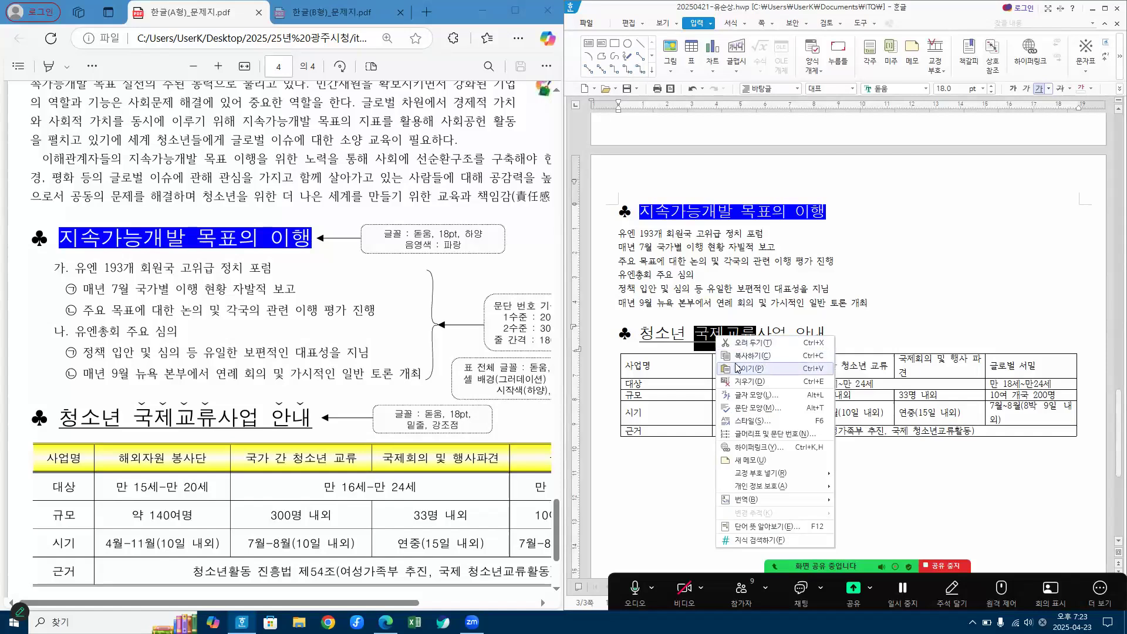
click(756, 396)
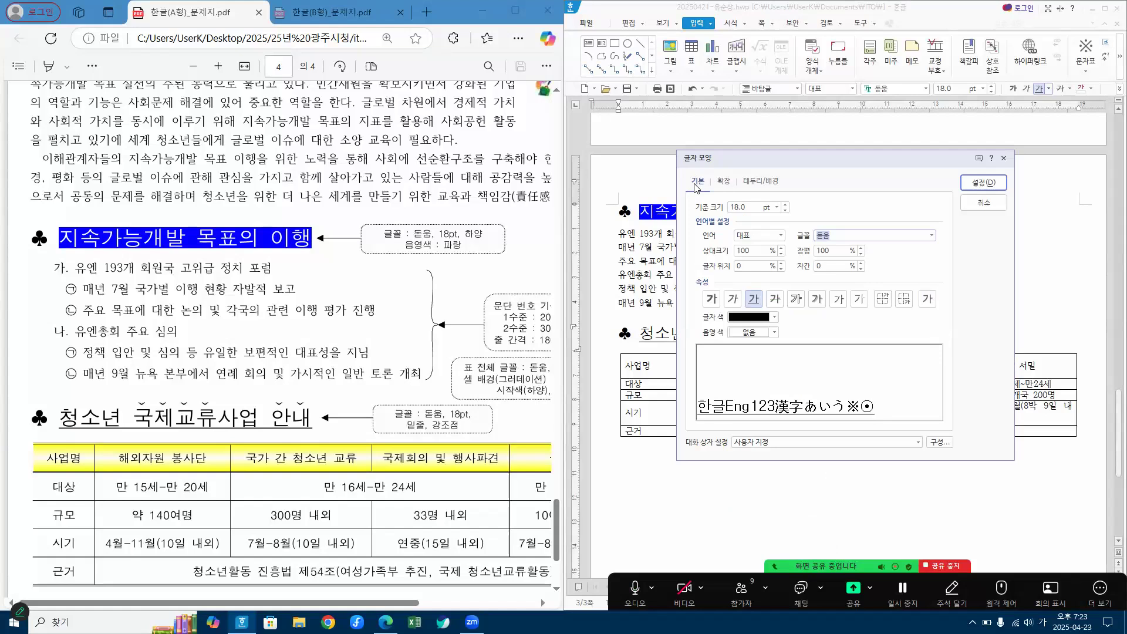
click(724, 183)
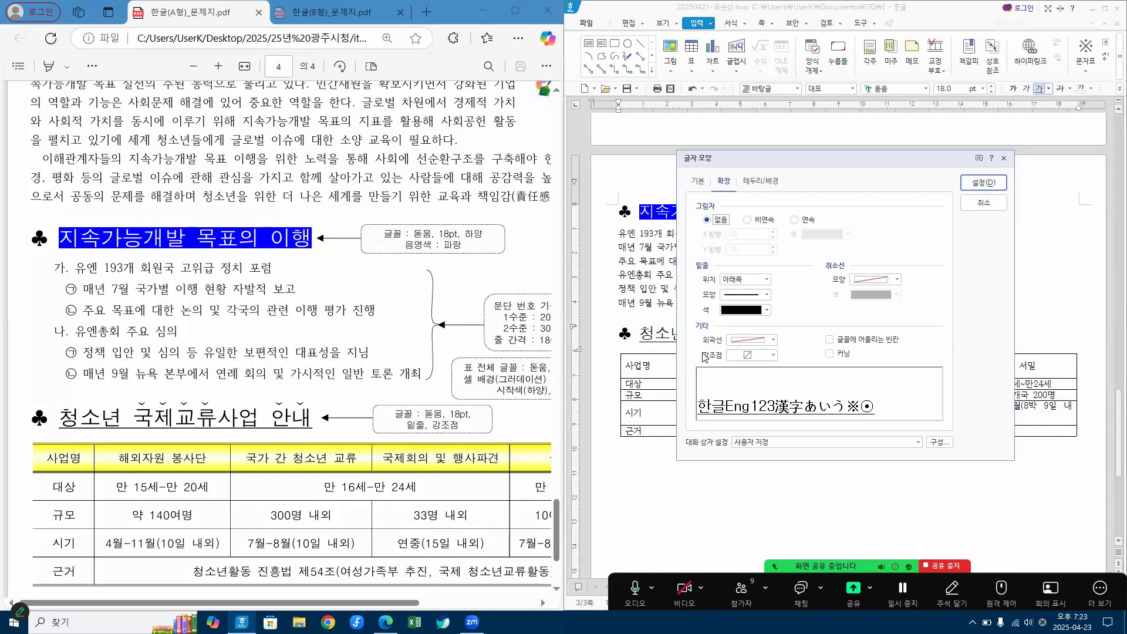
click(773, 356)
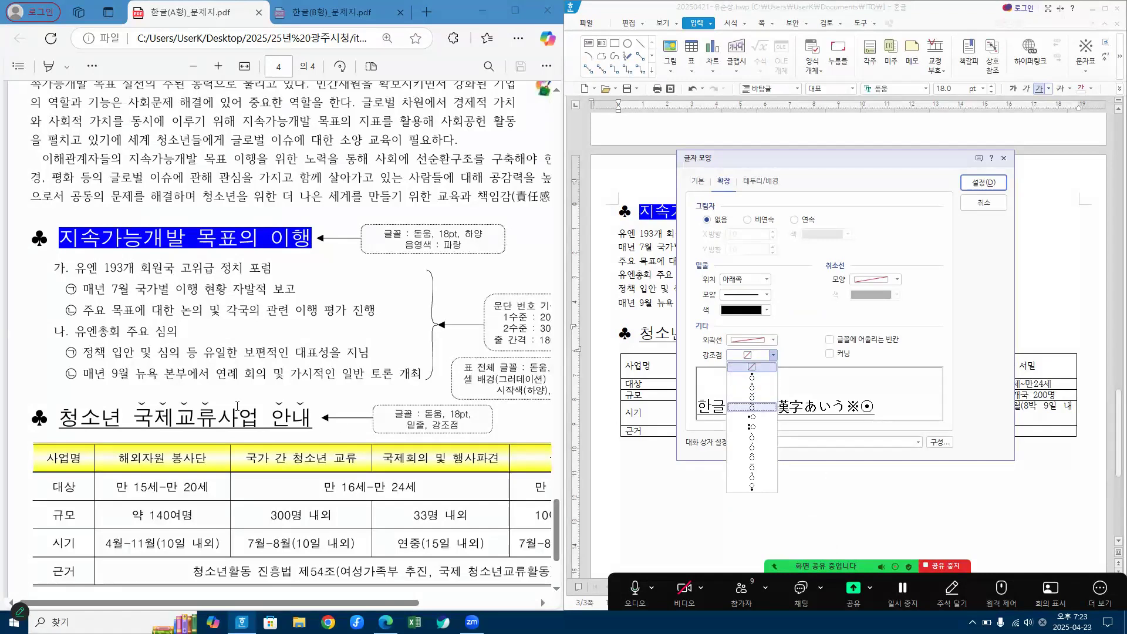
click(755, 402)
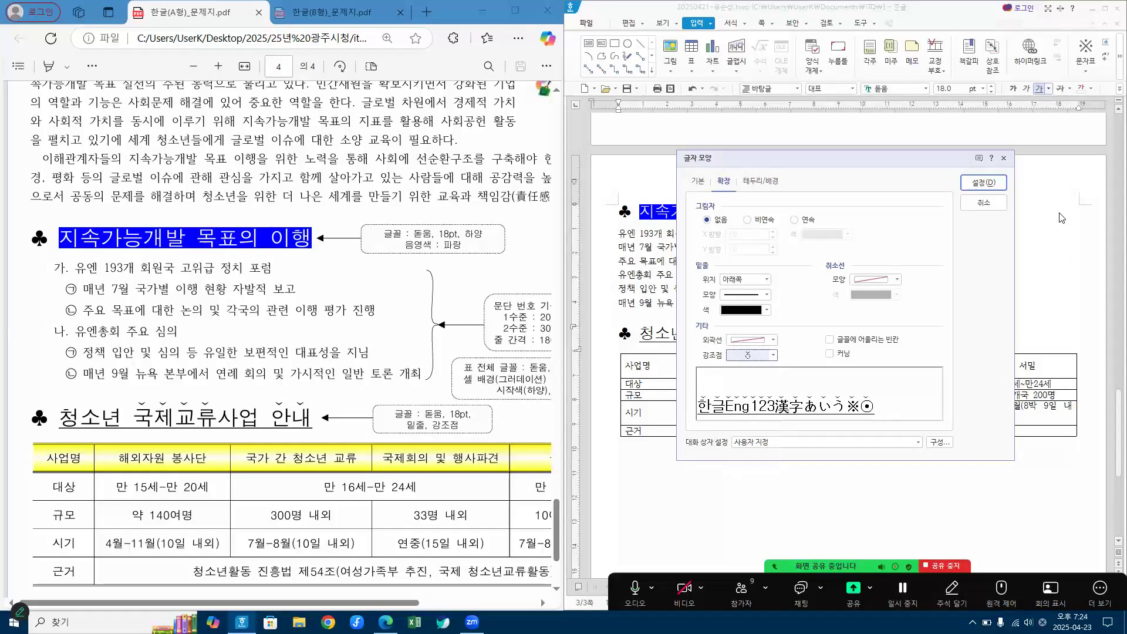
click(985, 183)
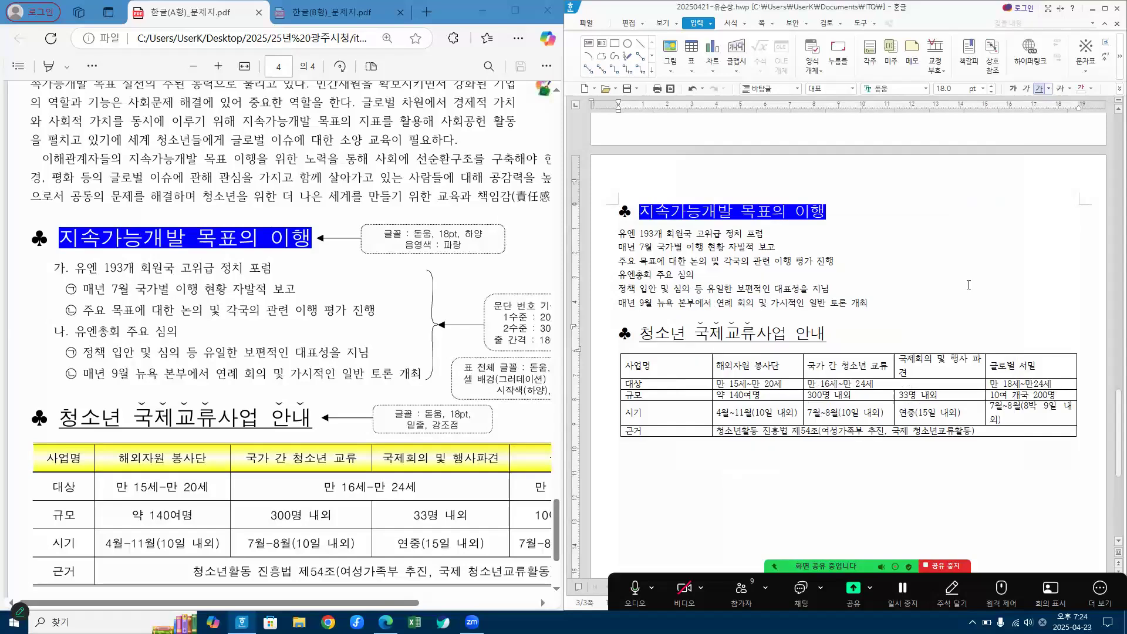
click(969, 285)
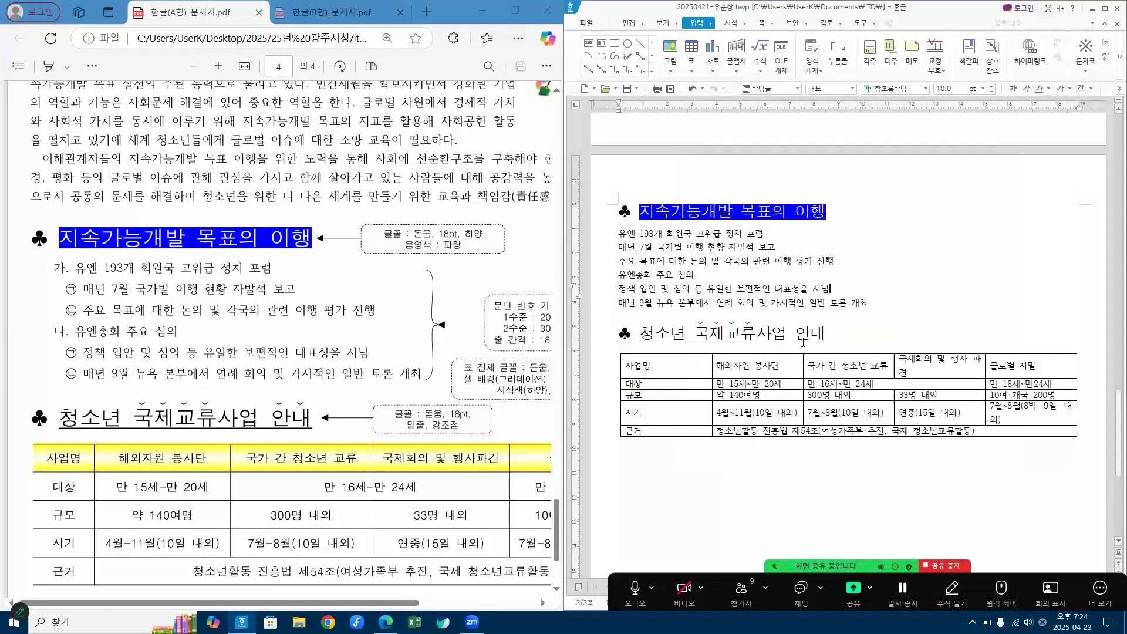
Step: Add the same "ˇ" emphasis mark above the word "안내" at the end of the second heading
drag(796, 333, 826, 334)
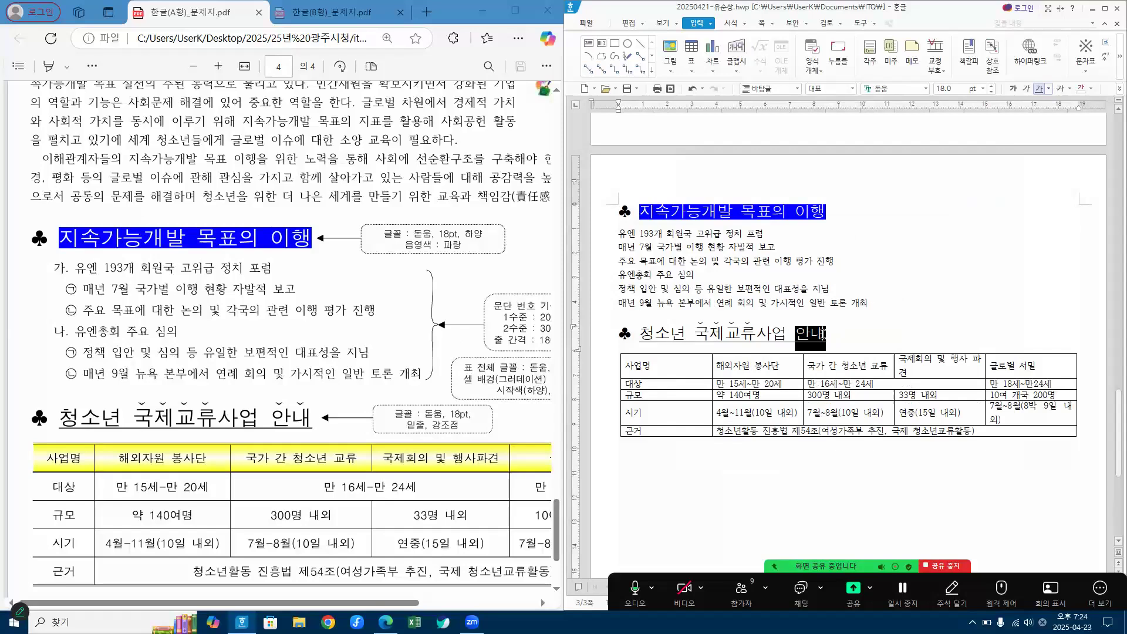
right_click(816, 340)
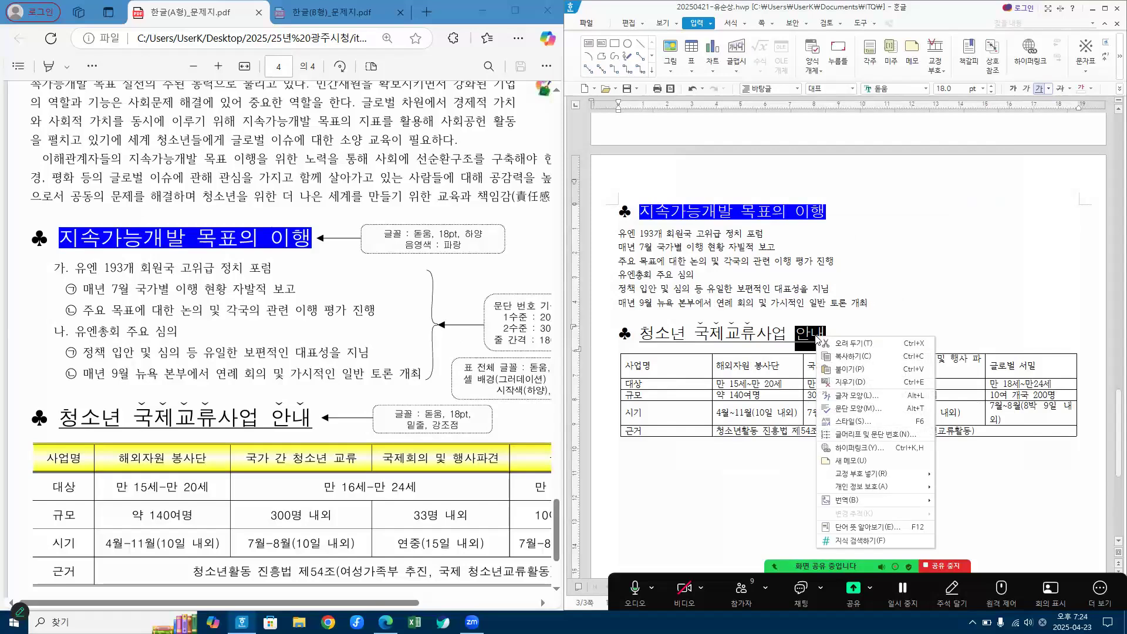
click(858, 396)
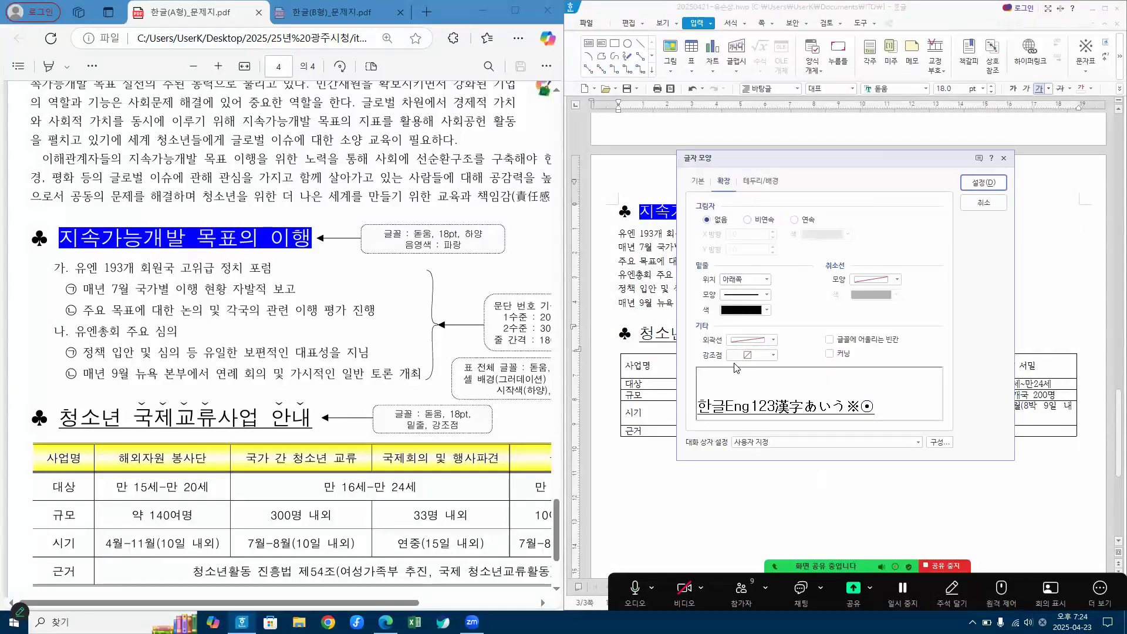
click(773, 356)
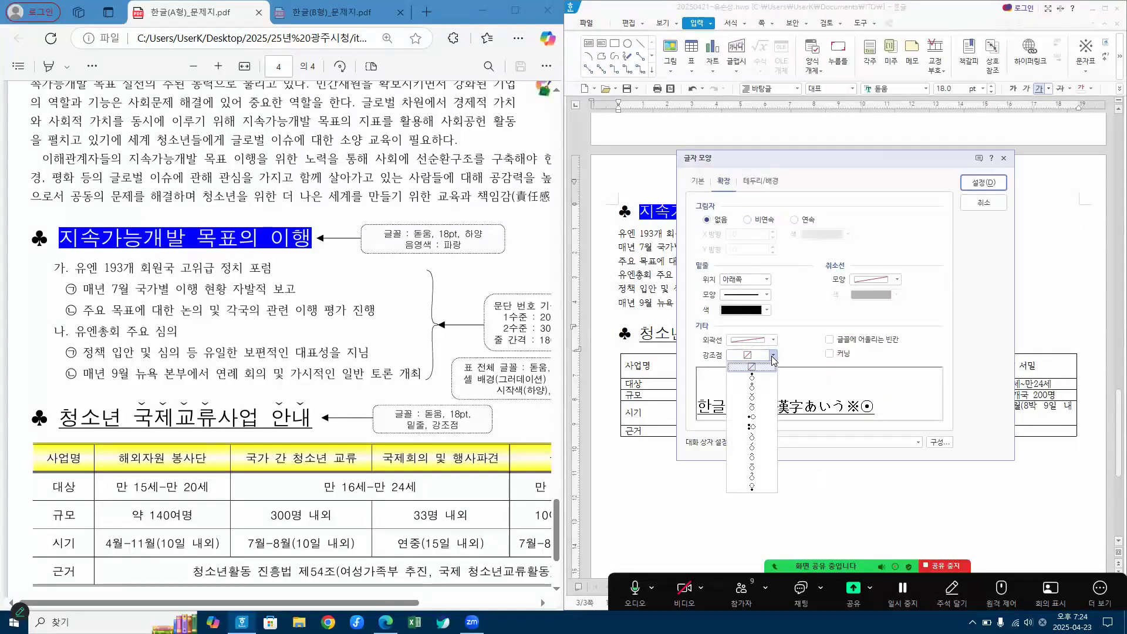
click(754, 397)
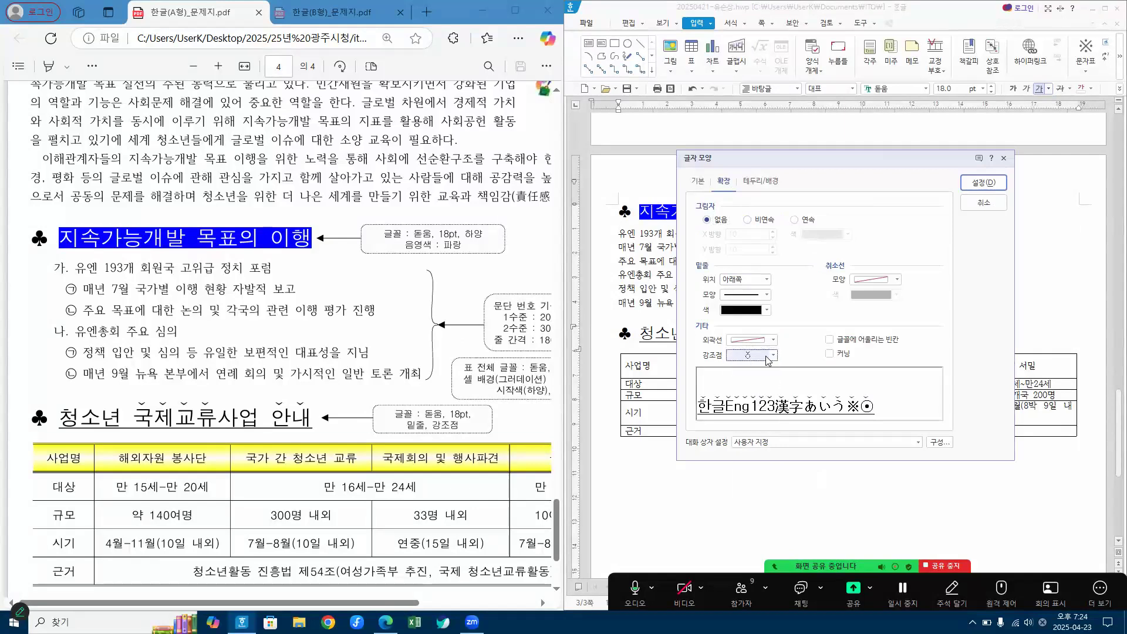
click(991, 183)
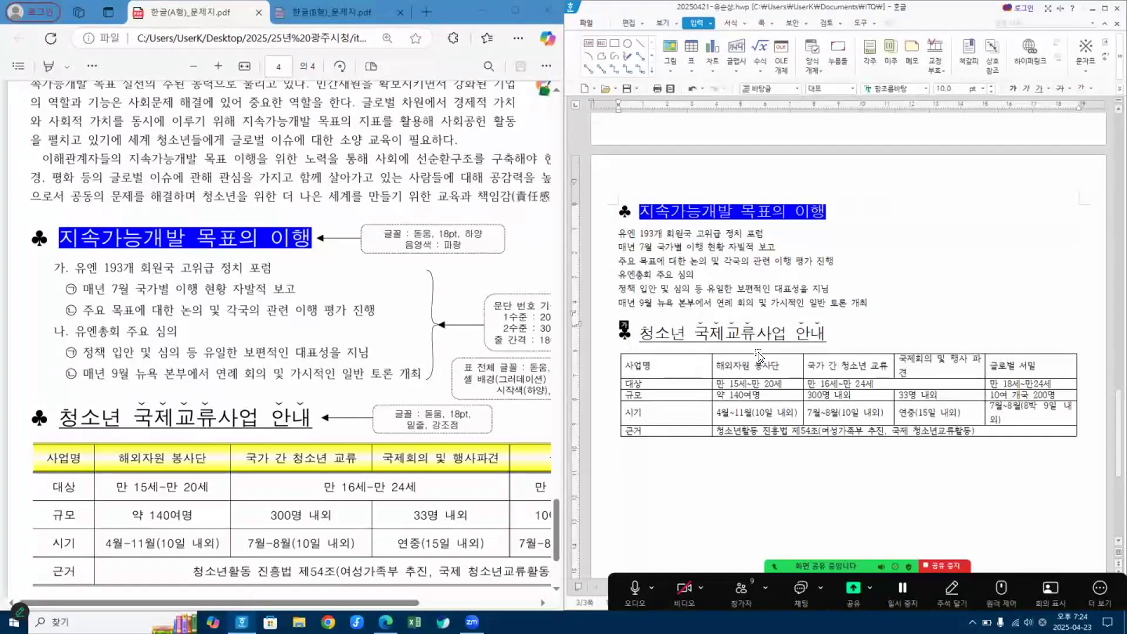
key(Up)
click(866, 205)
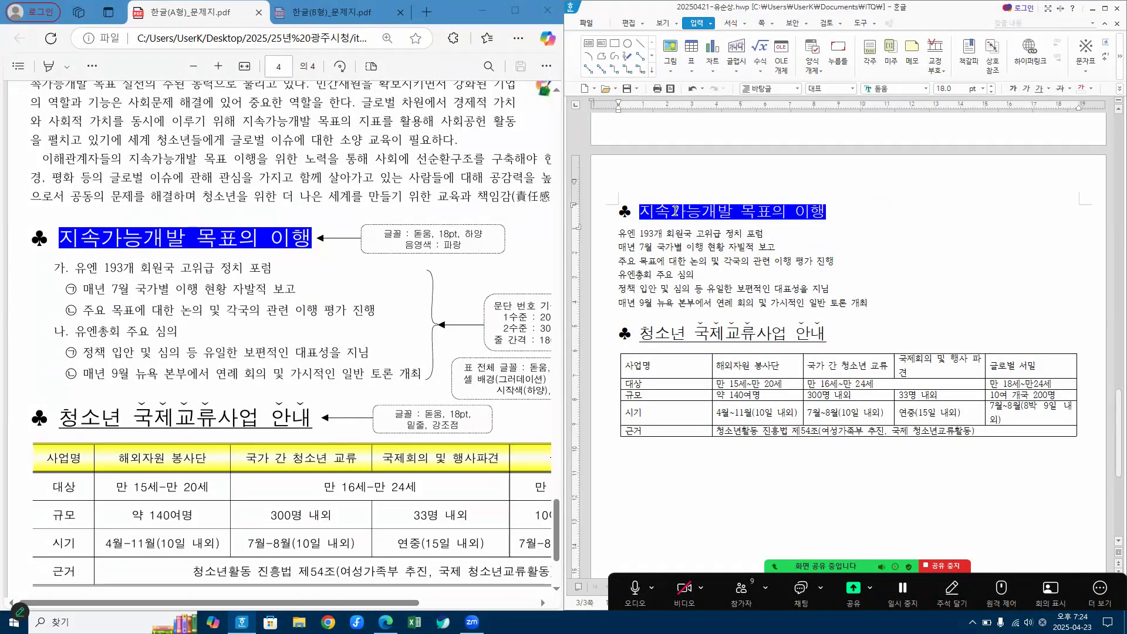
click(882, 303)
key(Hangul)
click(922, 276)
drag(398, 604, 445, 603)
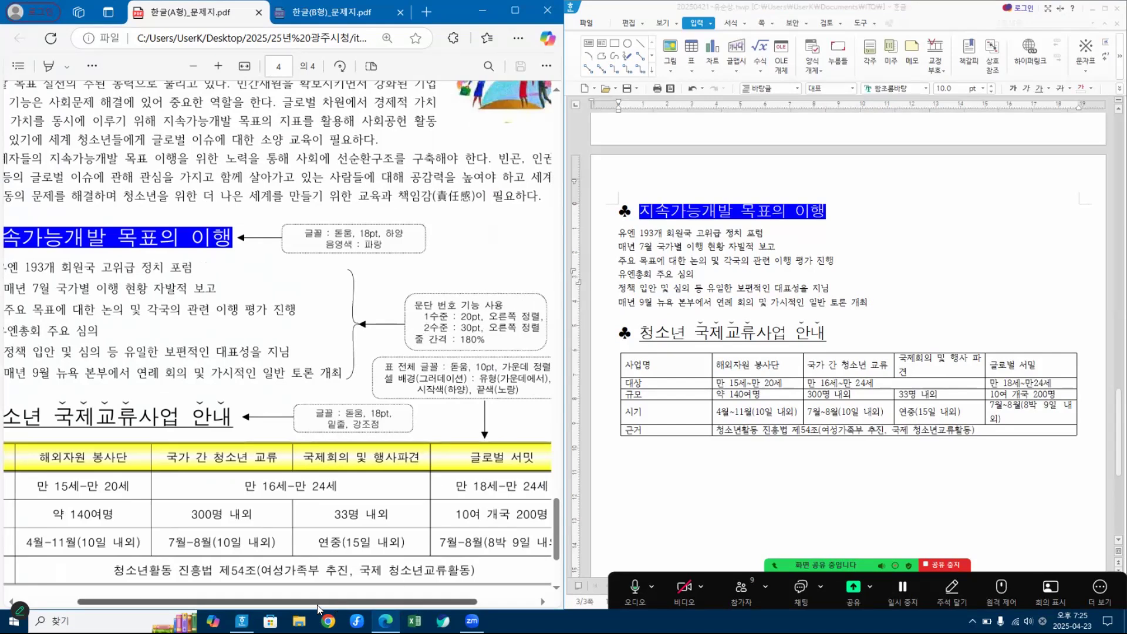
drag(318, 605, 260, 606)
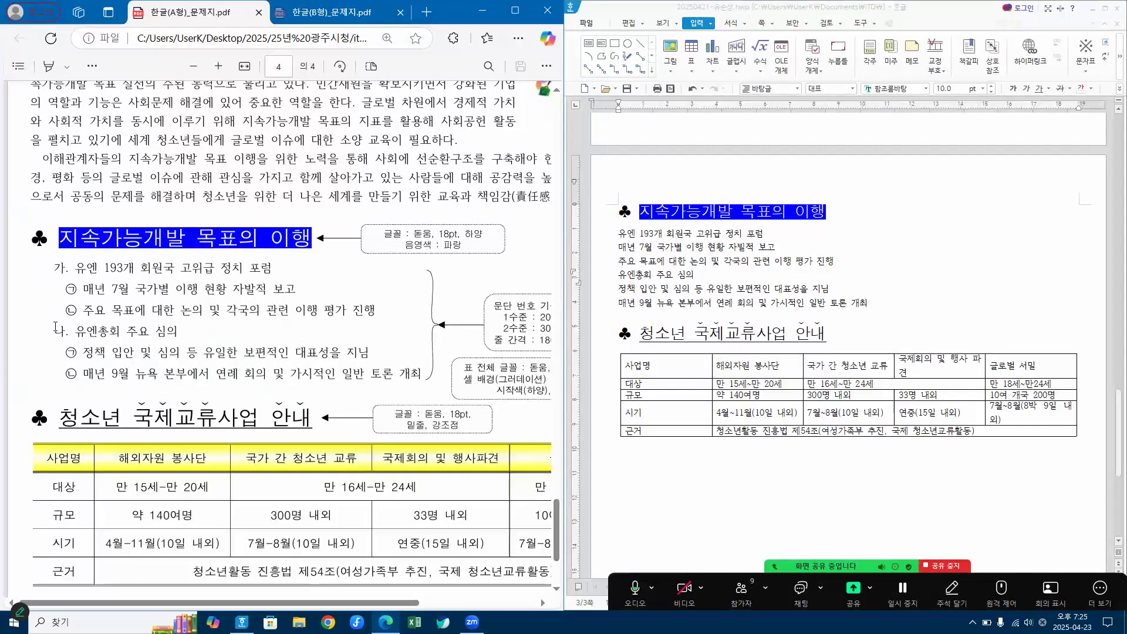
click(1090, 10)
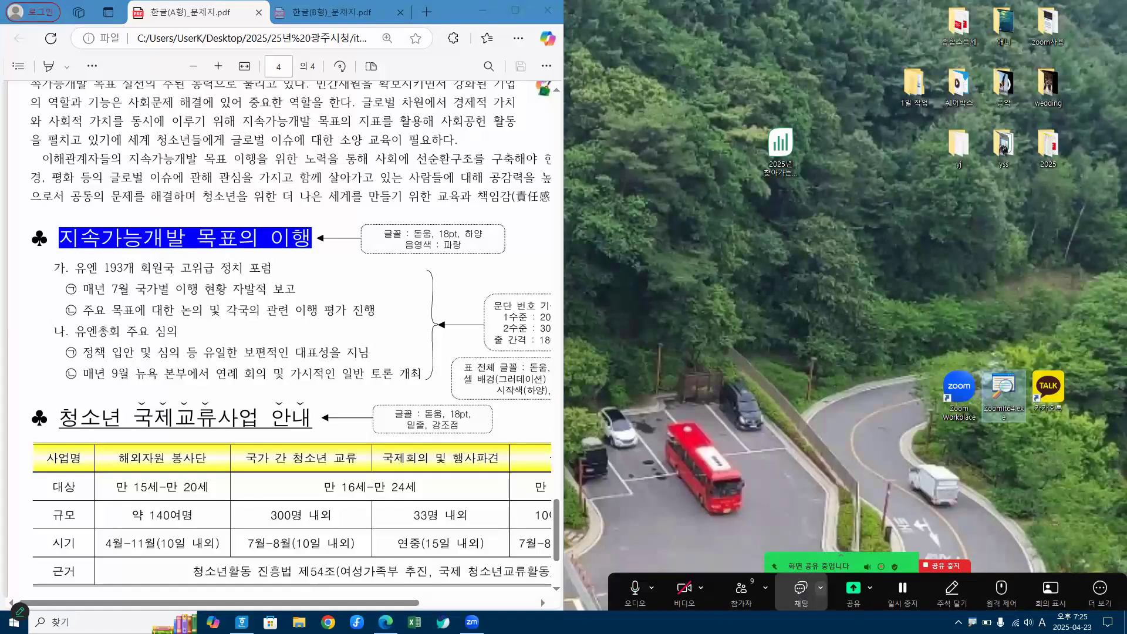
mouse_move(241, 623)
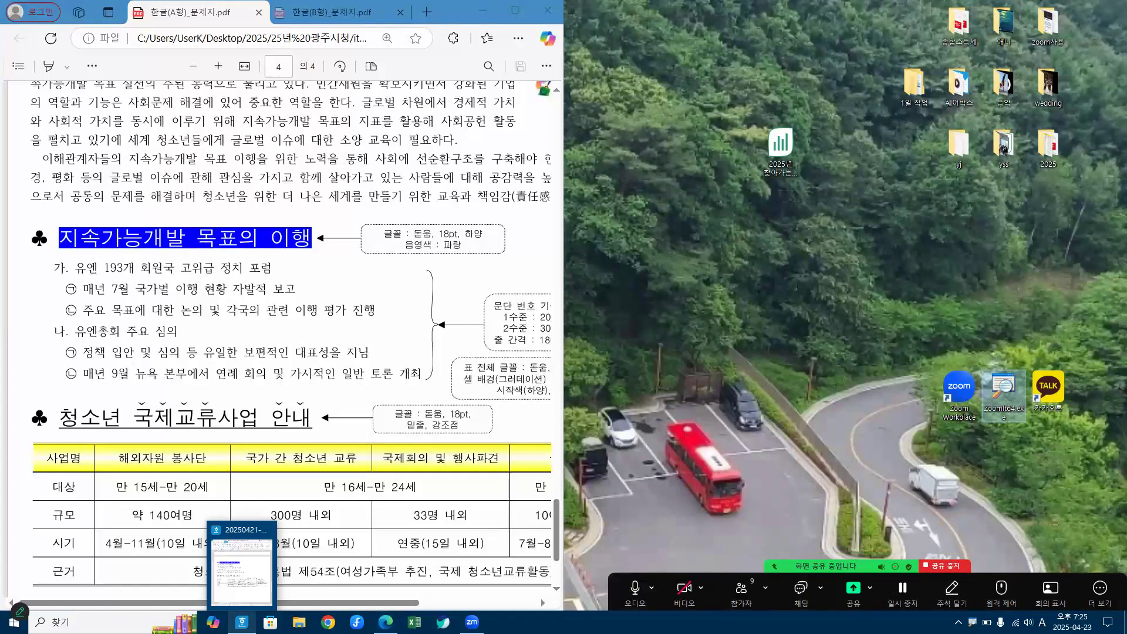
mouse_move(385, 623)
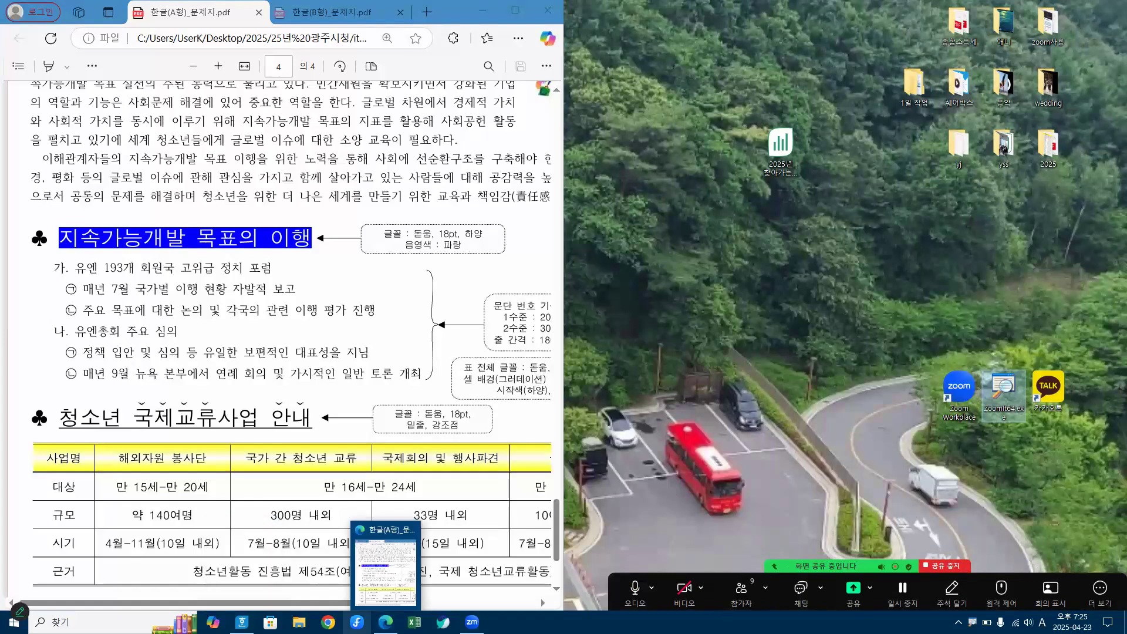
click(377, 547)
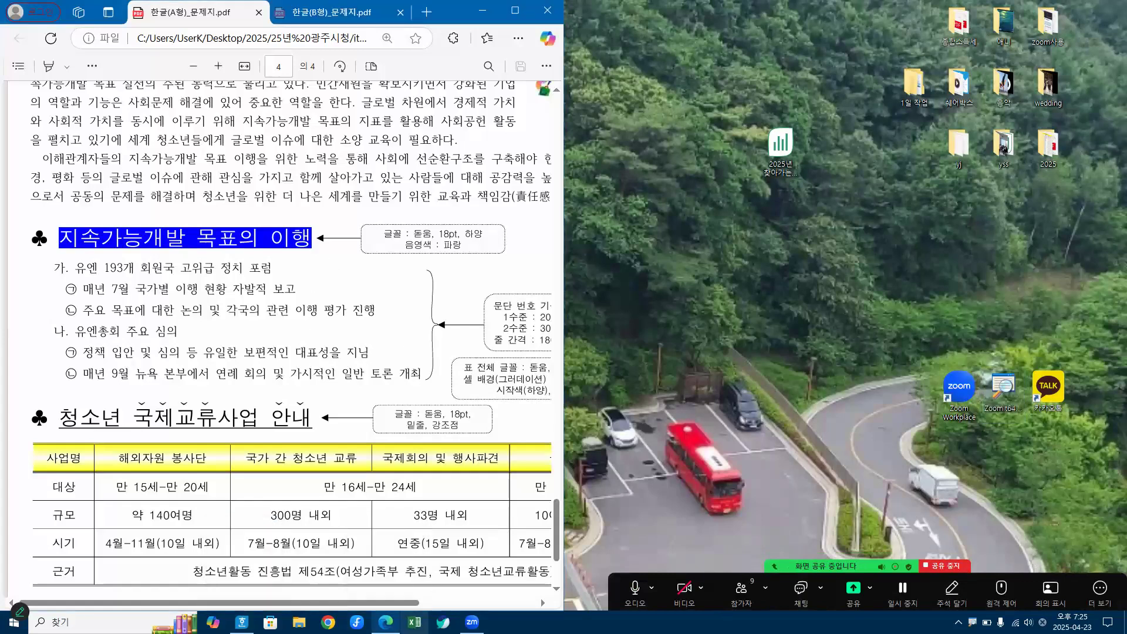
mouse_move(242, 622)
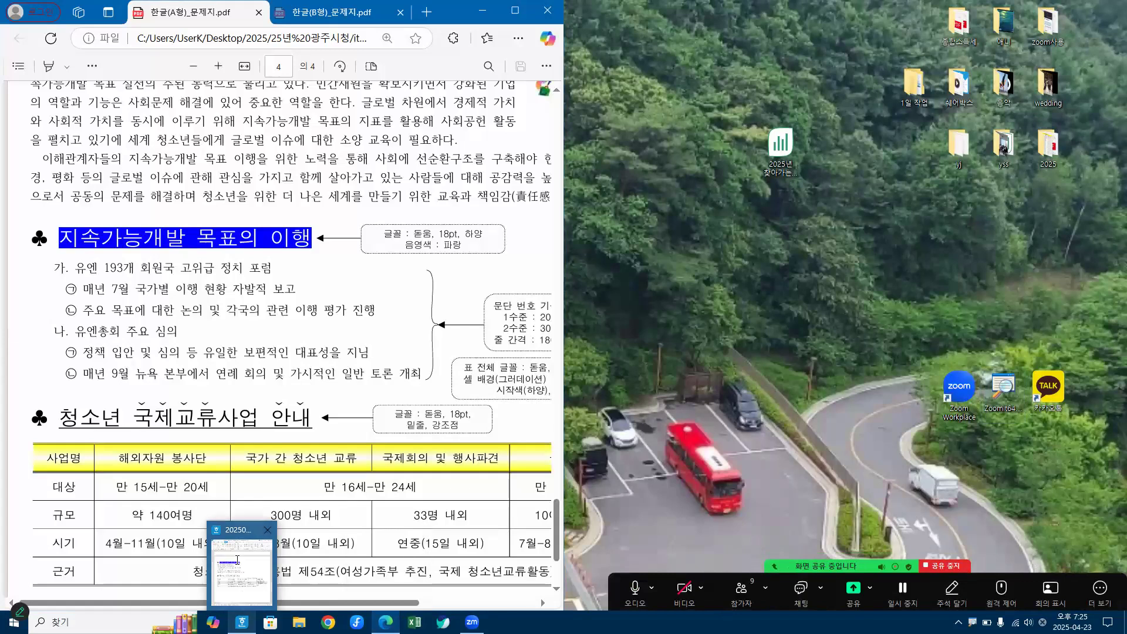
click(237, 560)
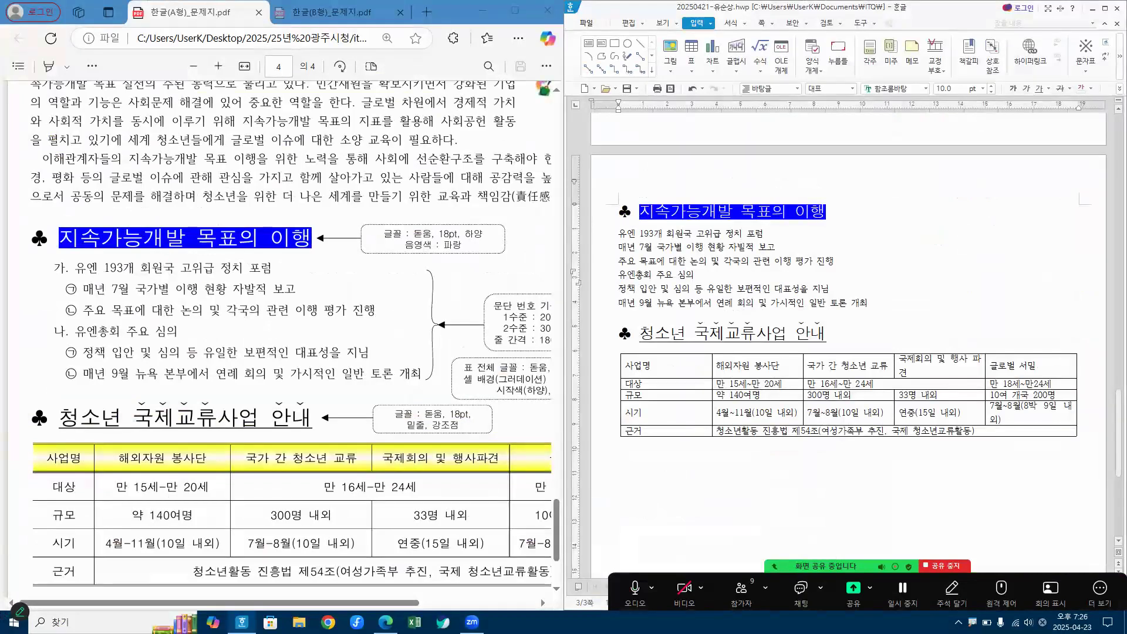
Step: Examine the reference PDF for which lines under the first heading use numbering levels 1 and 2 and their indent, alignment and line spacing
drag(58, 277, 68, 275)
mouse_move(65, 335)
mouse_down()
mouse_move(52, 338)
mouse_move(71, 326)
mouse_up()
drag(500, 324, 552, 321)
mouse_move(55, 289)
mouse_down()
mouse_move(71, 305)
mouse_move(89, 282)
mouse_up()
mouse_move(78, 348)
mouse_down()
mouse_move(70, 375)
mouse_move(94, 339)
mouse_up()
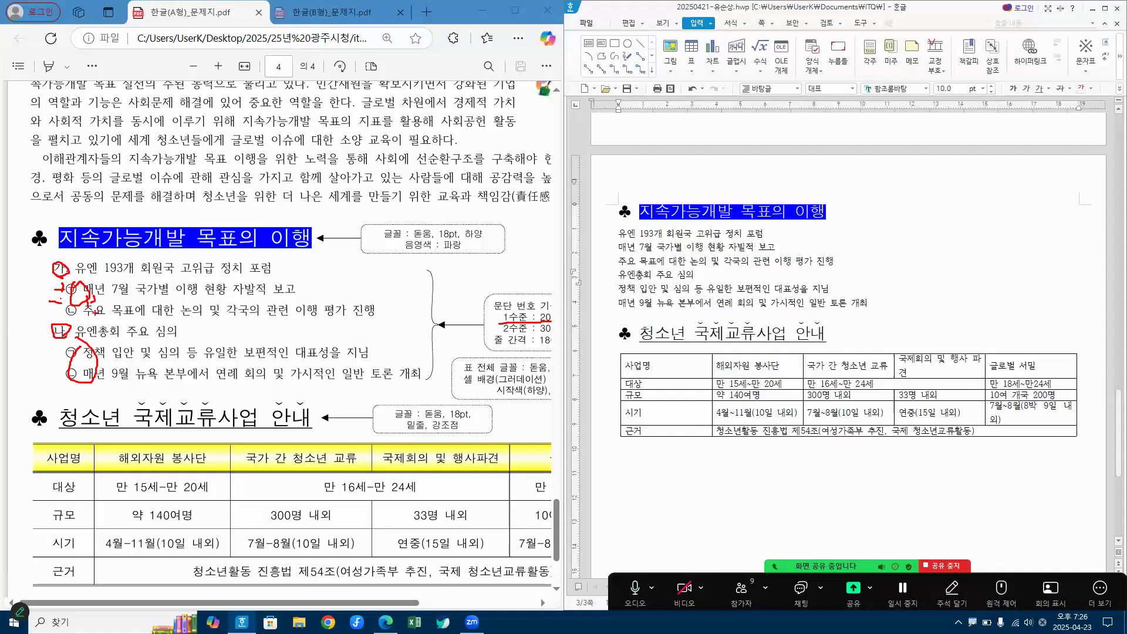
mouse_move(89, 318)
mouse_down()
mouse_move(101, 331)
mouse_move(94, 307)
mouse_up()
drag(60, 259, 59, 272)
mouse_move(85, 317)
mouse_down()
mouse_move(66, 305)
mouse_move(93, 311)
mouse_up()
key(Escape)
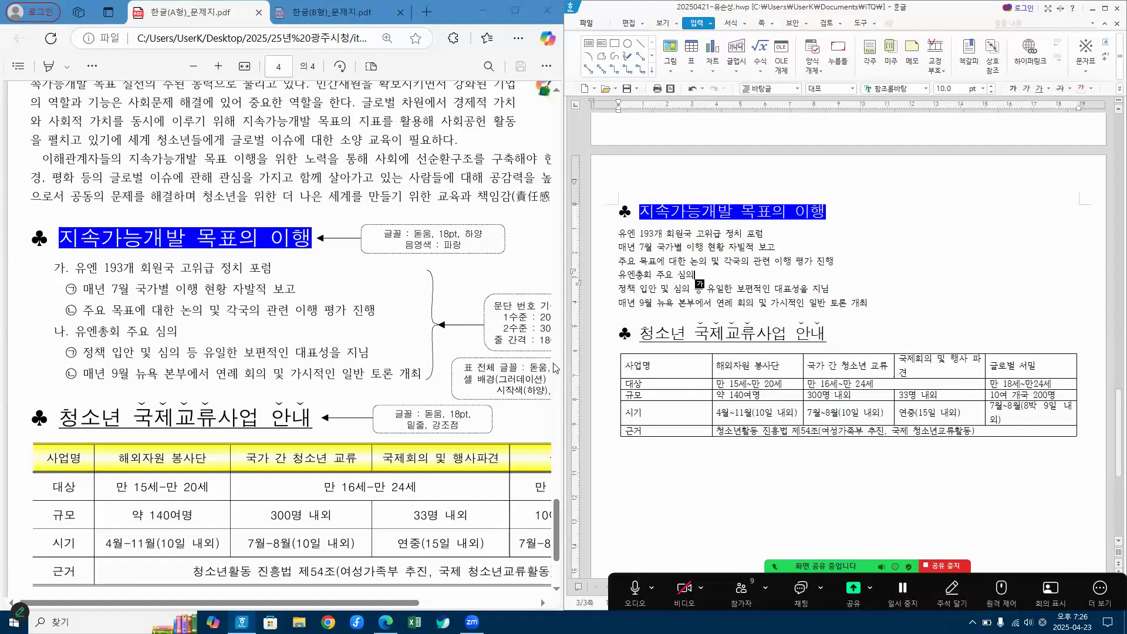
click(506, 600)
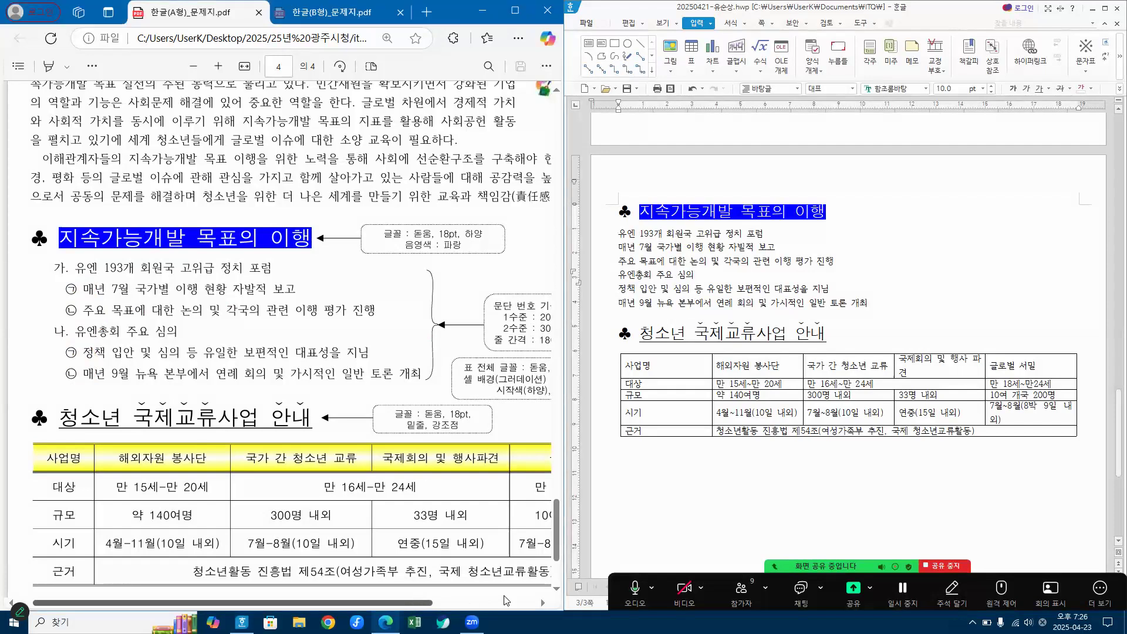
drag(428, 602, 505, 596)
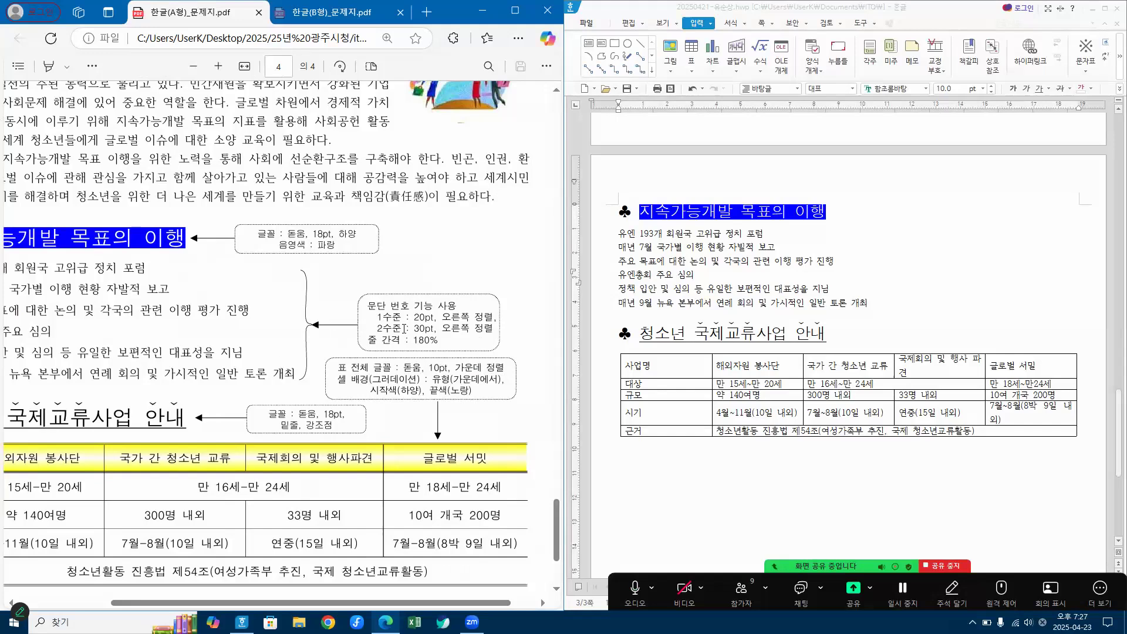
drag(399, 602, 326, 591)
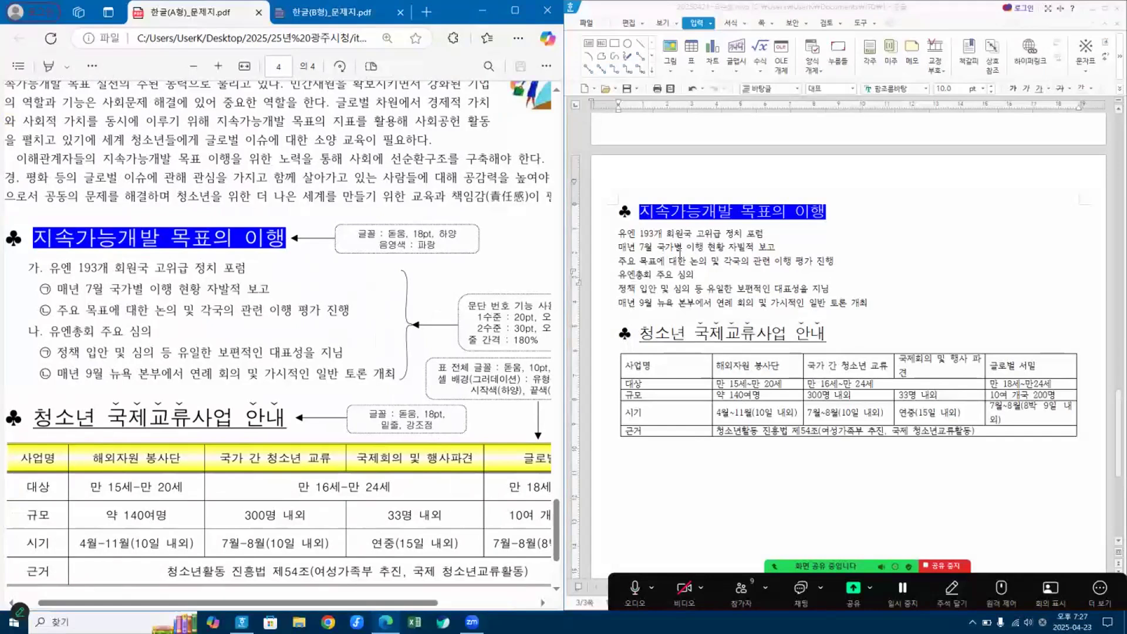
Step: Select the six text lines between the two headings and open their formatting options
drag(617, 232, 859, 325)
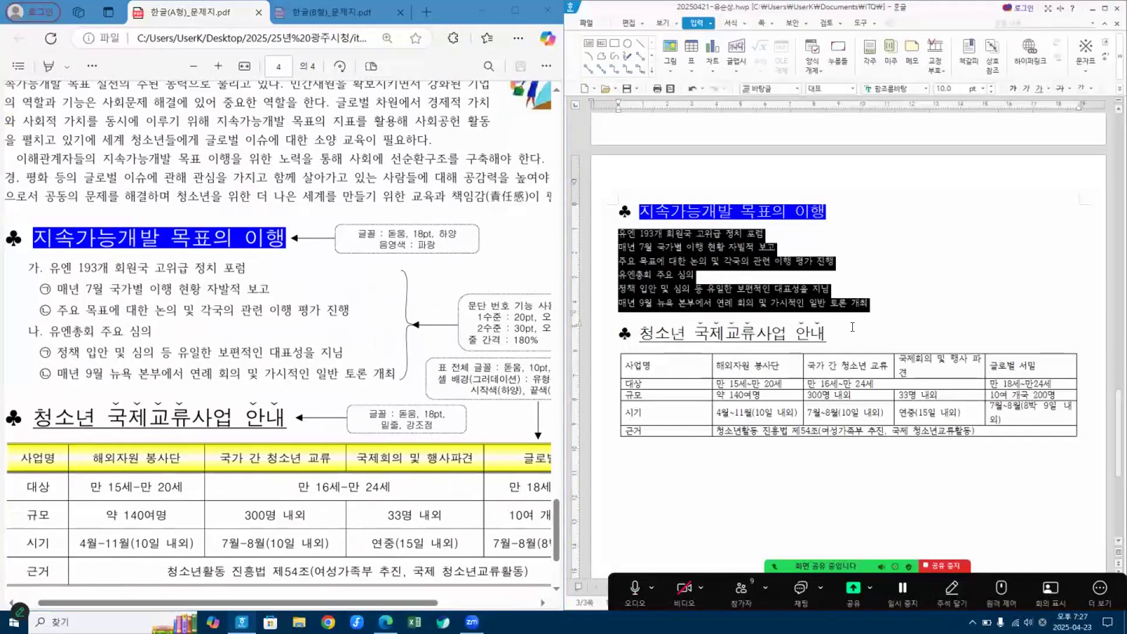
right_click(652, 255)
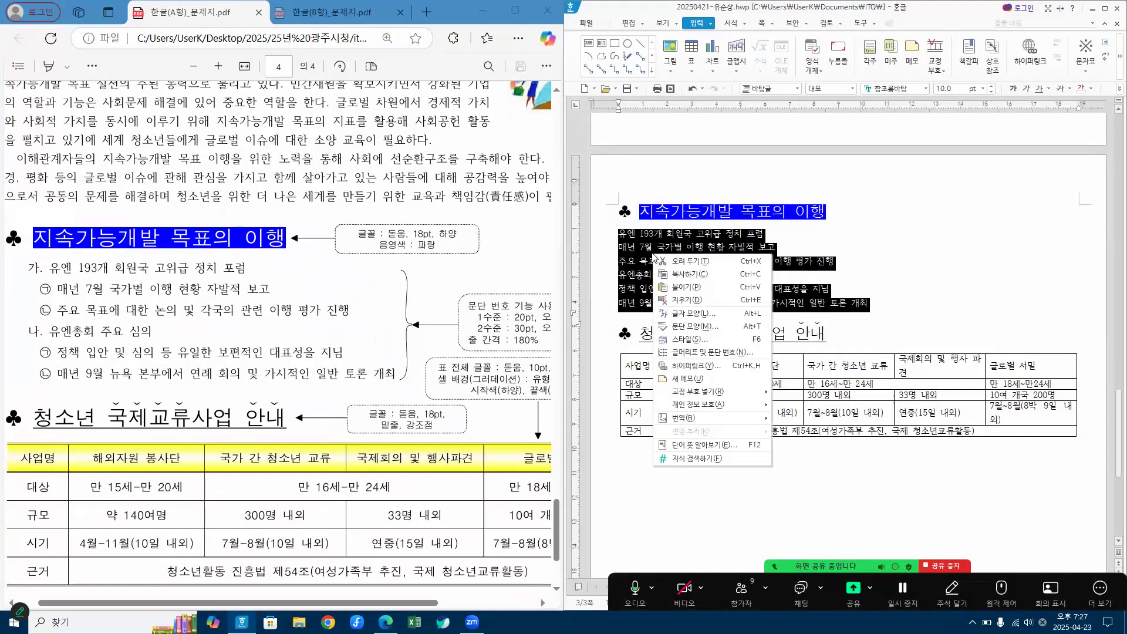
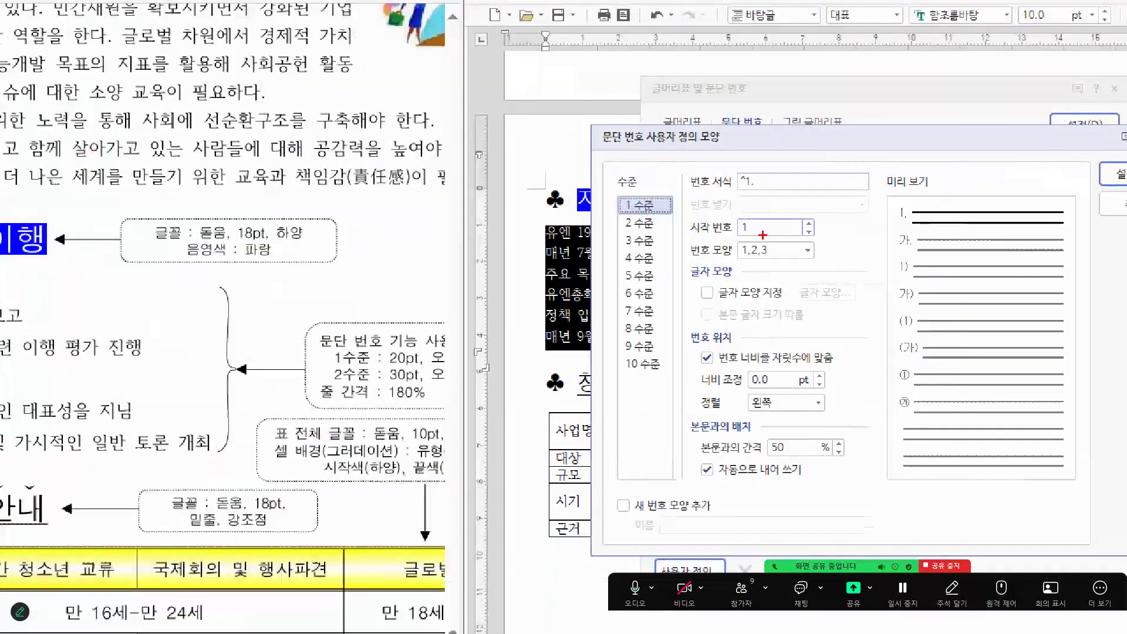
Step: Set the level 1 number shape to 가,나,다 in the custom paragraph numbering, matching the reference PDF
mouse_move(769, 259)
mouse_down()
mouse_move(699, 253)
mouse_move(787, 248)
mouse_move(757, 259)
mouse_up()
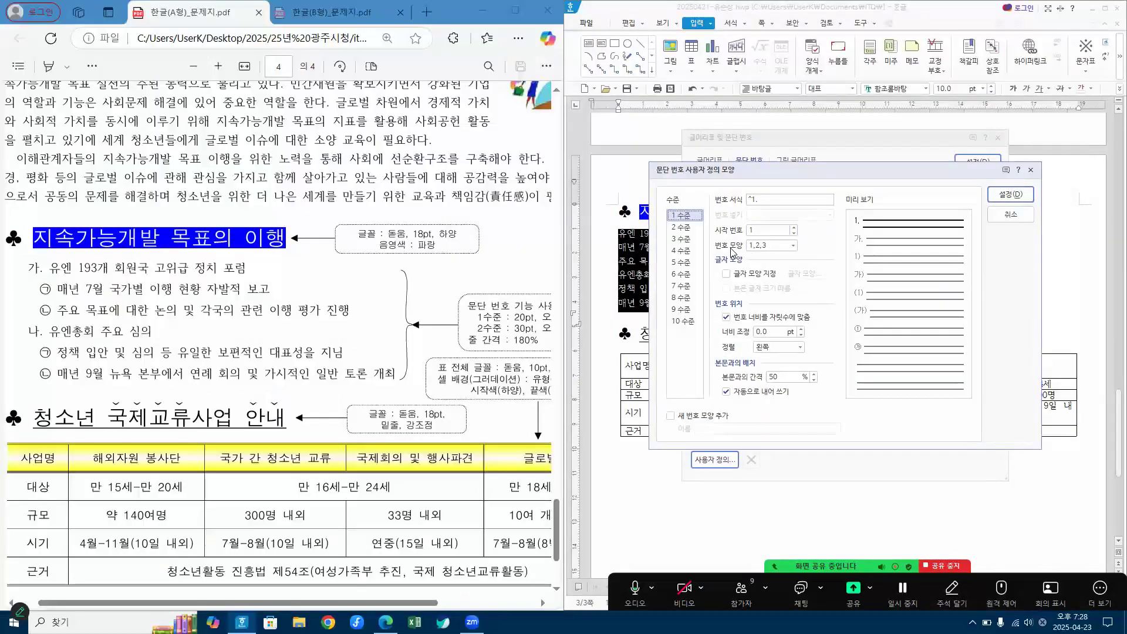
click(795, 246)
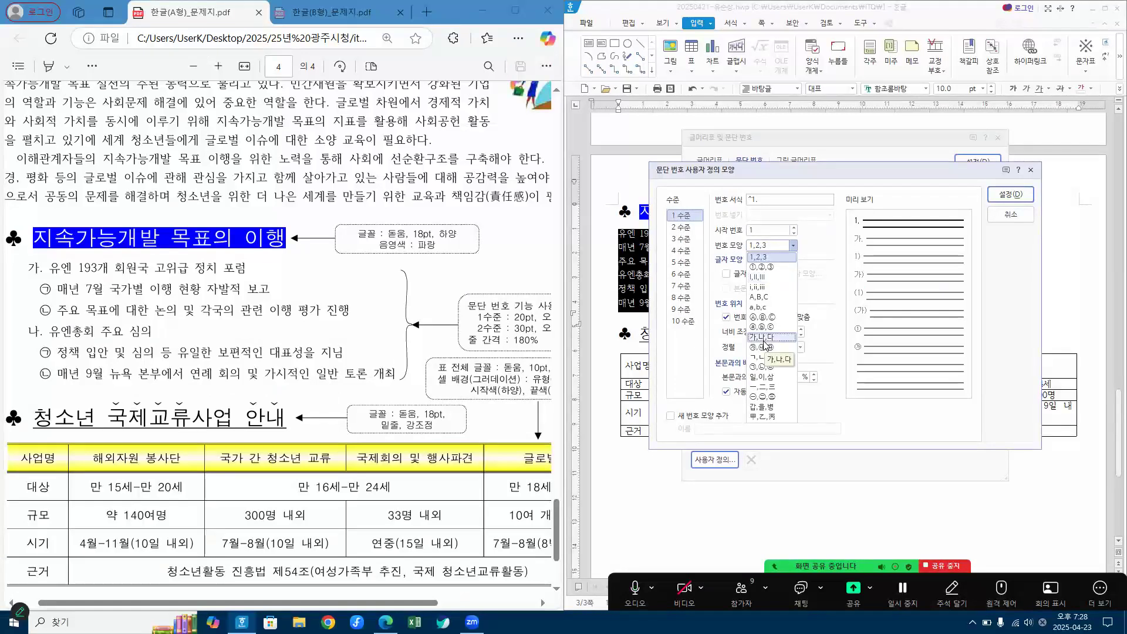
click(764, 338)
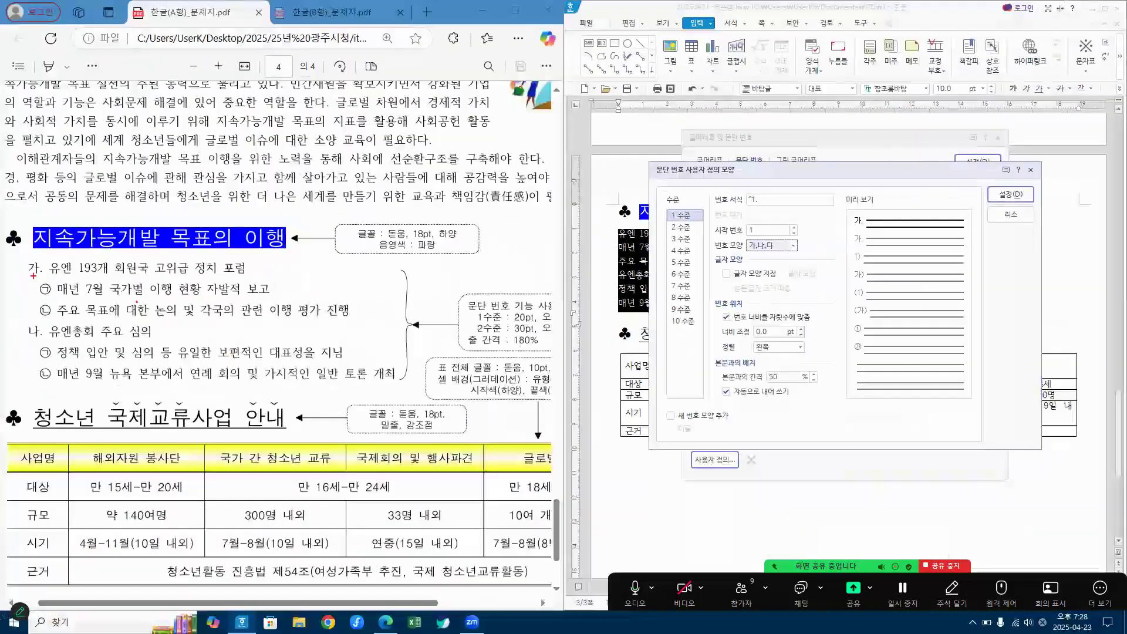
mouse_move(30, 254)
mouse_down()
mouse_move(42, 302)
mouse_move(89, 275)
mouse_move(253, 276)
mouse_up()
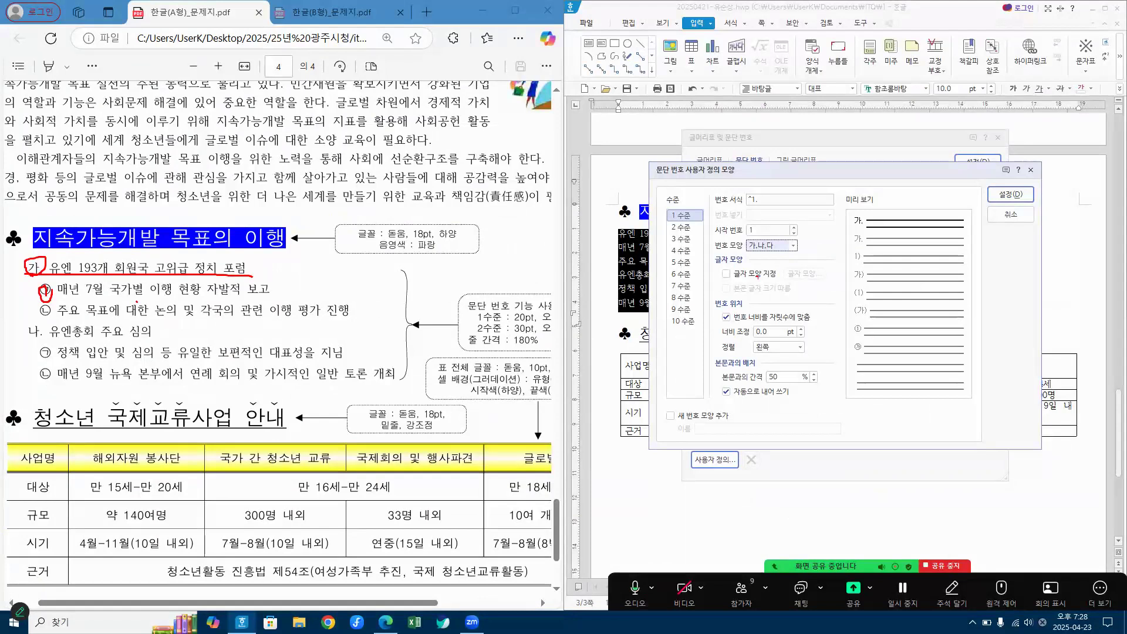
mouse_move(782, 264)
mouse_down()
mouse_move(764, 241)
mouse_move(769, 262)
mouse_up()
mouse_move(859, 227)
mouse_down()
mouse_move(847, 213)
mouse_move(865, 222)
mouse_up()
key(Escape)
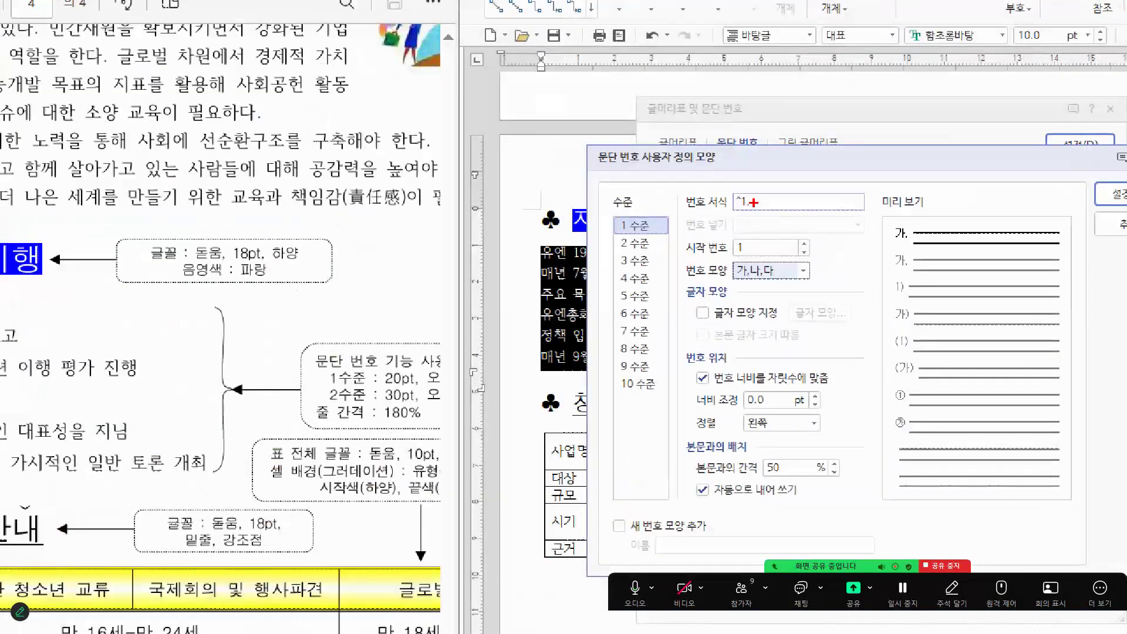
Step: Try replacing the period in the level 1 number format with a closing parenthesis, and restore the format to "^1."
drag(753, 202, 754, 215)
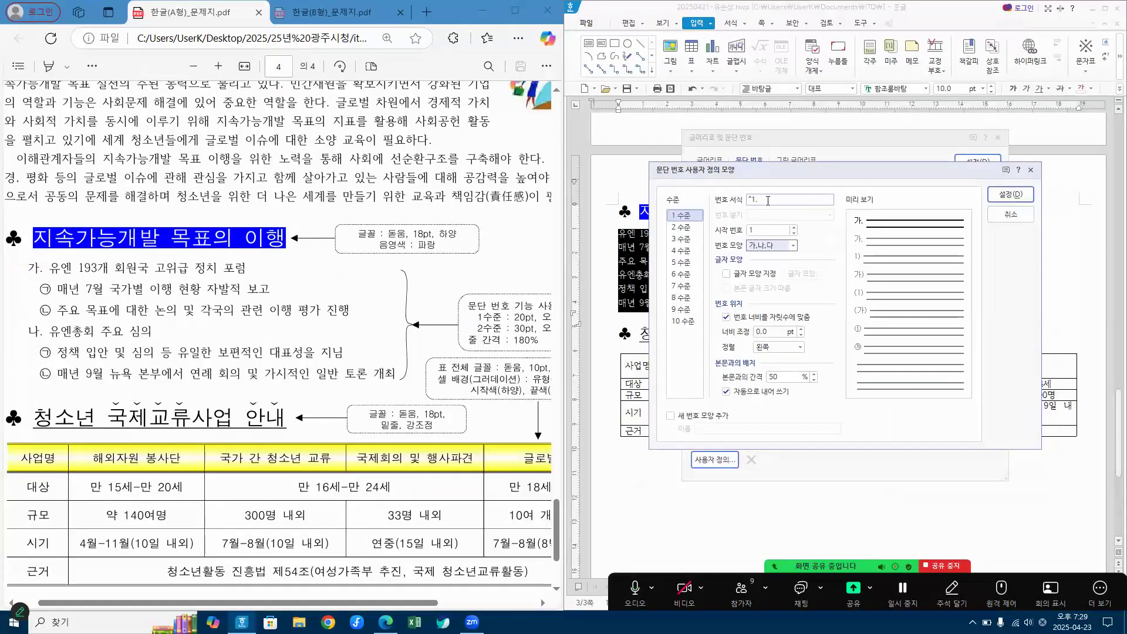
click(767, 200)
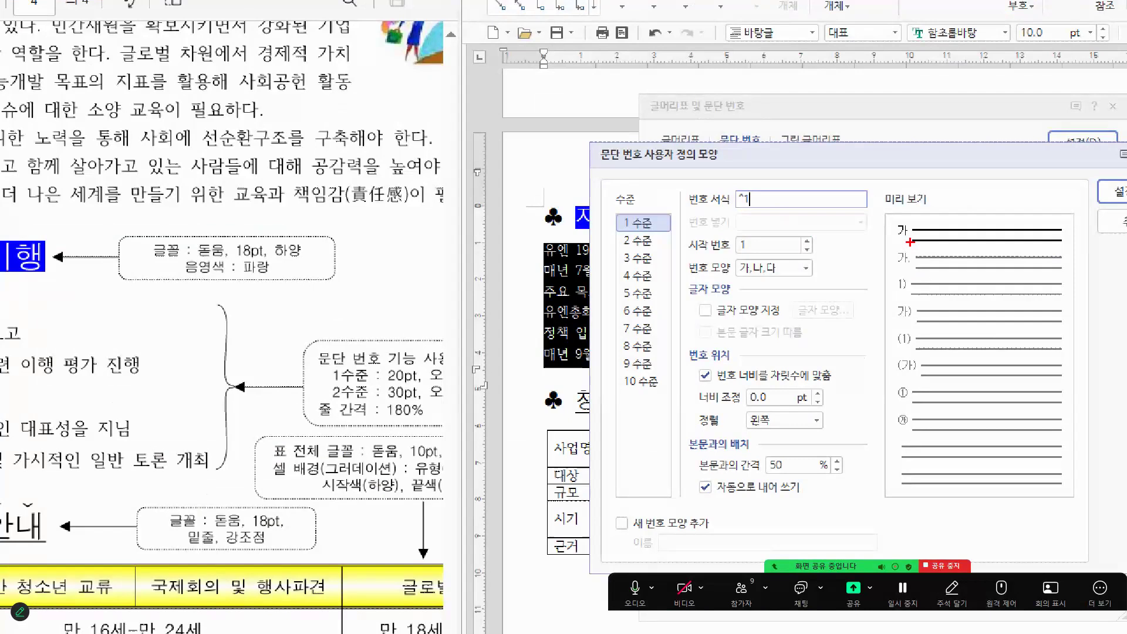
drag(896, 221, 897, 241)
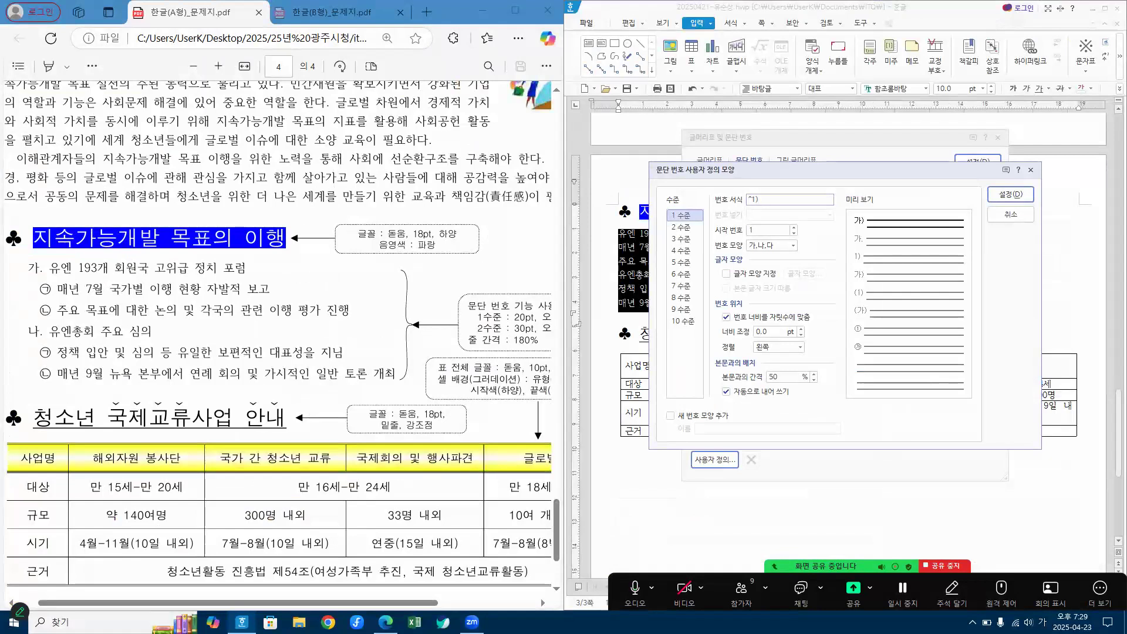
text(()
key(BackSpace)
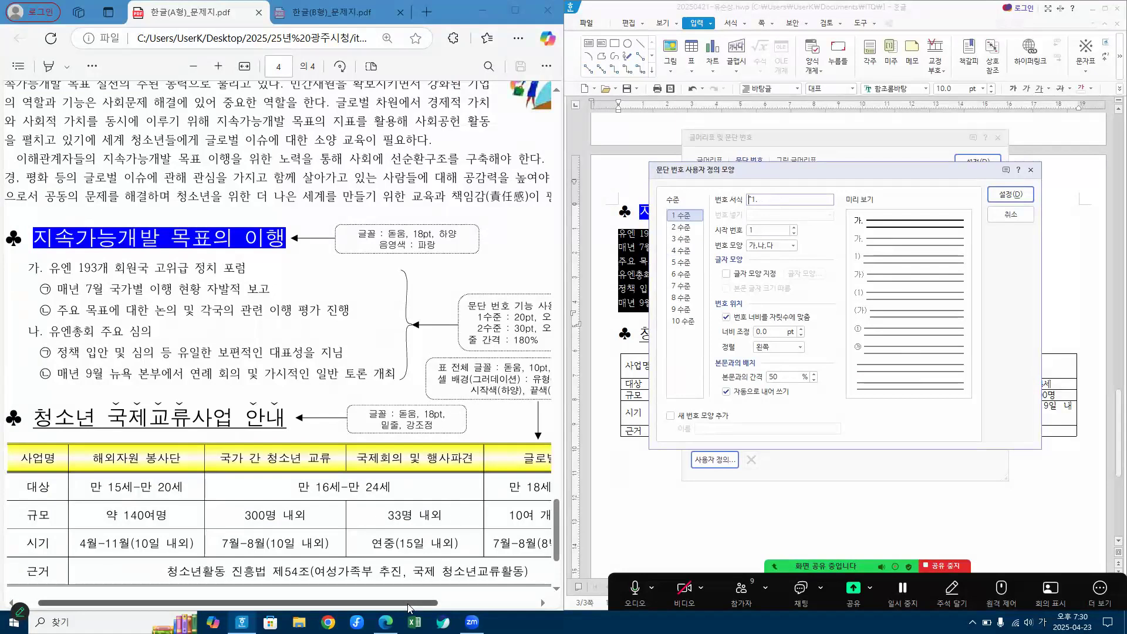
Step: Set the level 1 number width adjustment to 20 pt and its alignment to right (오른쪽)
click(452, 604)
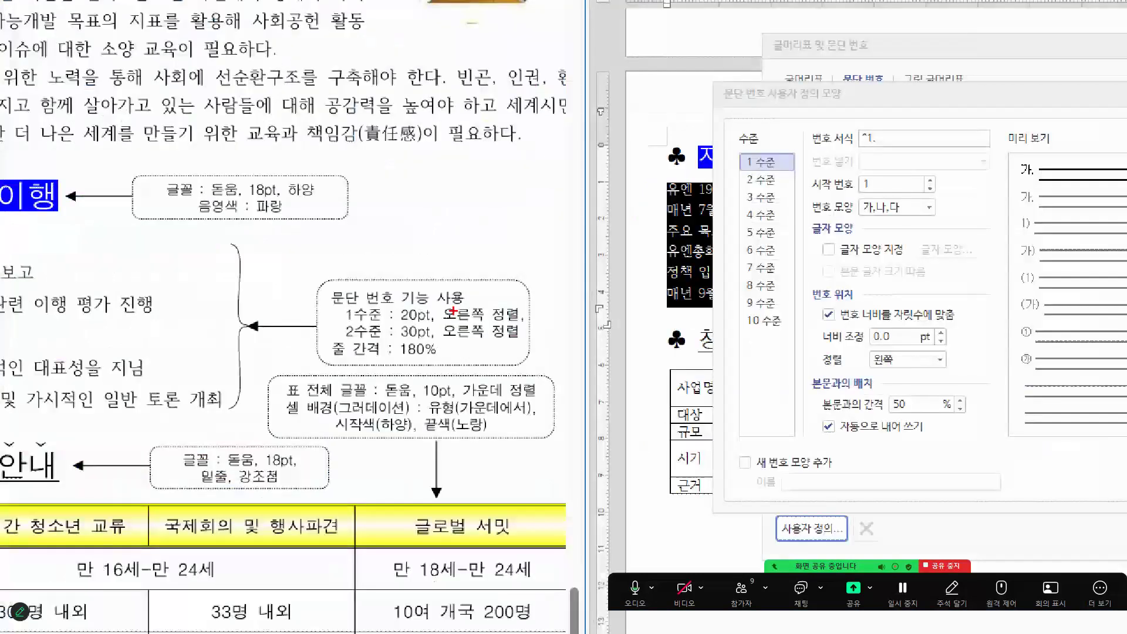
drag(390, 312, 527, 326)
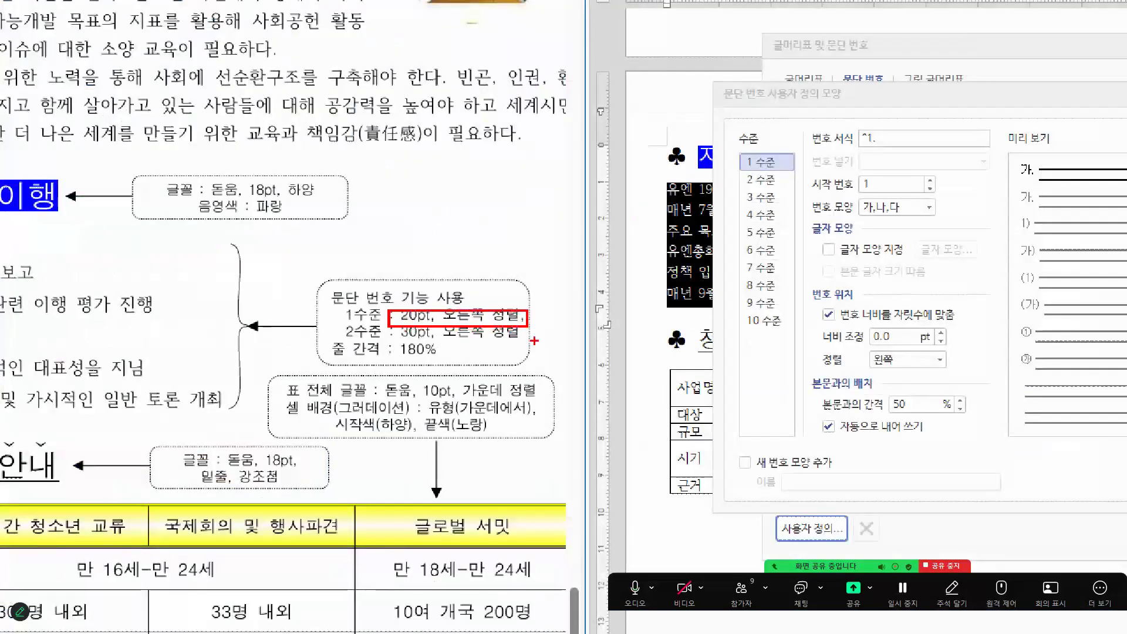
mouse_move(889, 350)
mouse_down()
mouse_move(935, 355)
mouse_move(961, 325)
mouse_up()
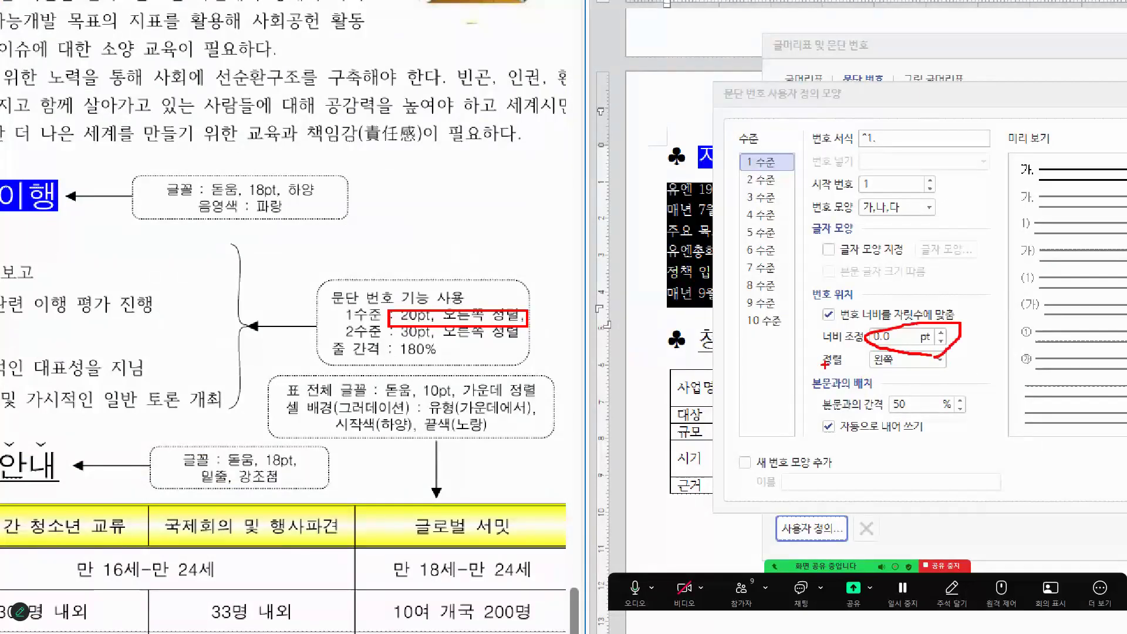
mouse_move(901, 373)
mouse_down()
mouse_move(868, 362)
mouse_move(893, 372)
mouse_up()
key(Escape)
drag(768, 333, 717, 333)
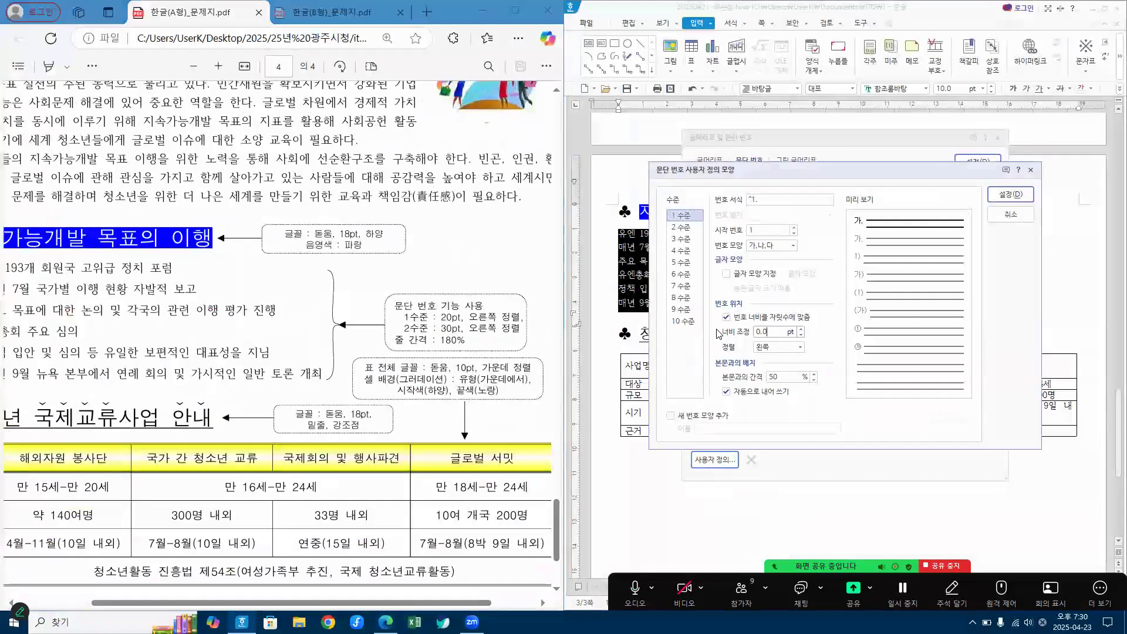
text(20)
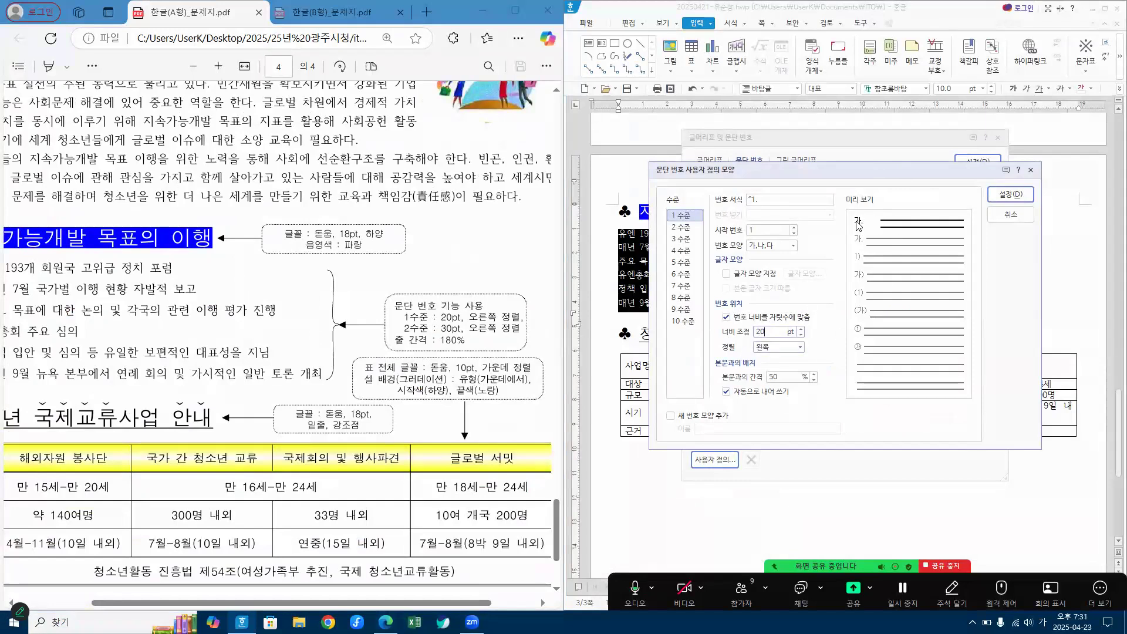
click(800, 348)
click(774, 370)
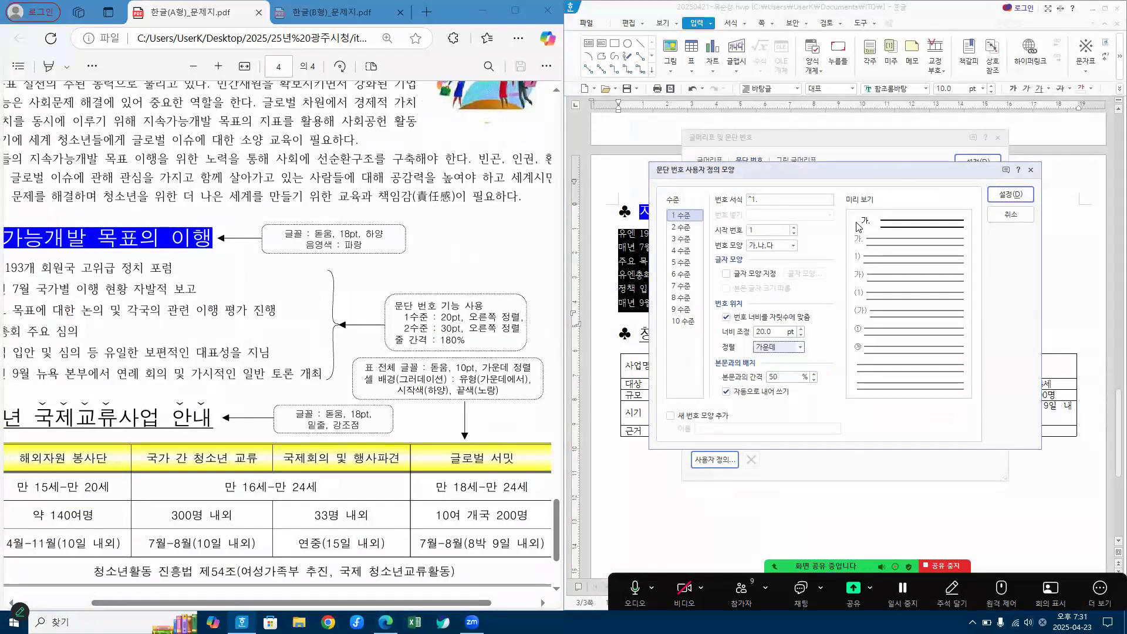
click(792, 348)
click(772, 379)
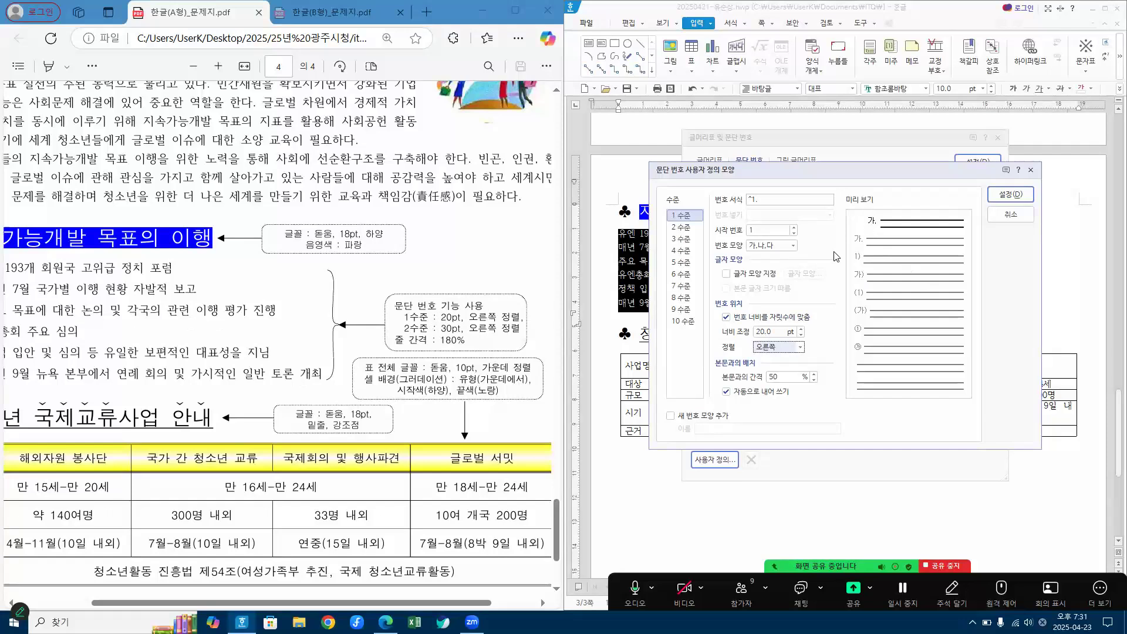
Step: Switch the custom numbering to level 2 and set its number shape to ㉠,㉡,㉢, as in the reference PDF
drag(440, 605, 327, 594)
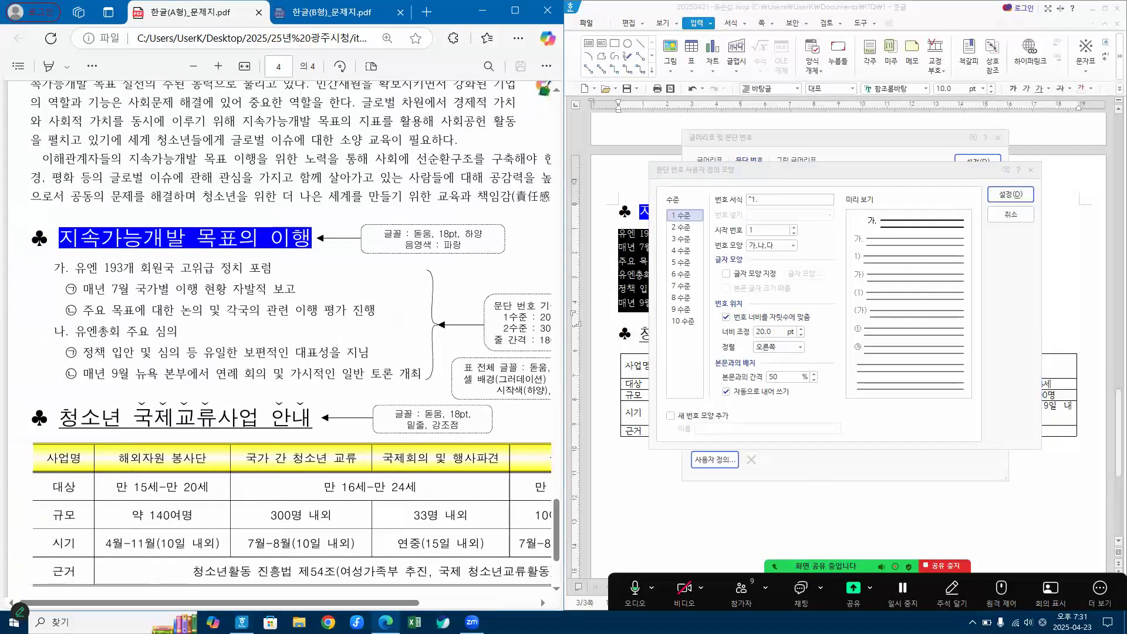
key(ctrl+1)
mouse_move(689, 220)
mouse_down()
mouse_move(656, 217)
mouse_move(673, 215)
mouse_up()
mouse_move(654, 221)
mouse_down()
mouse_move(675, 239)
mouse_move(638, 226)
mouse_up()
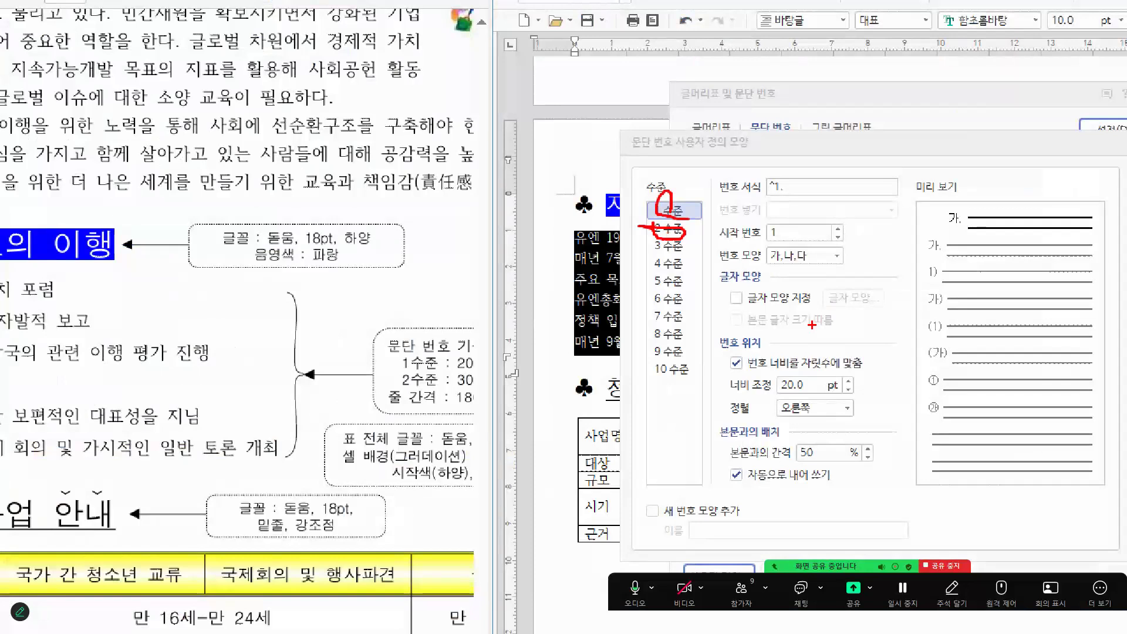
key(Escape)
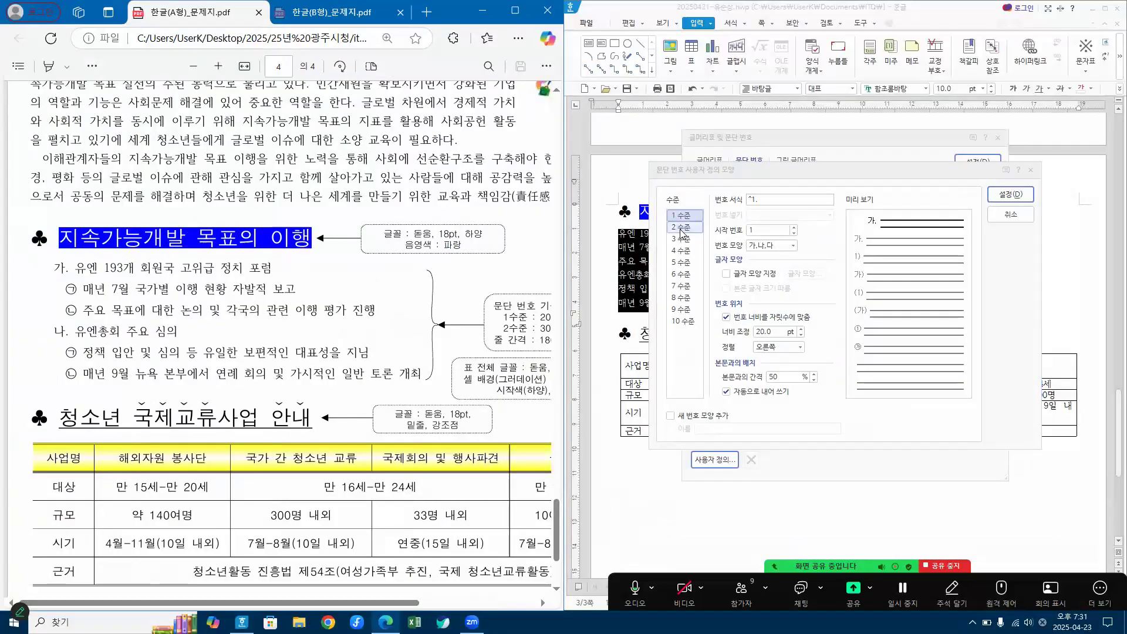
click(681, 227)
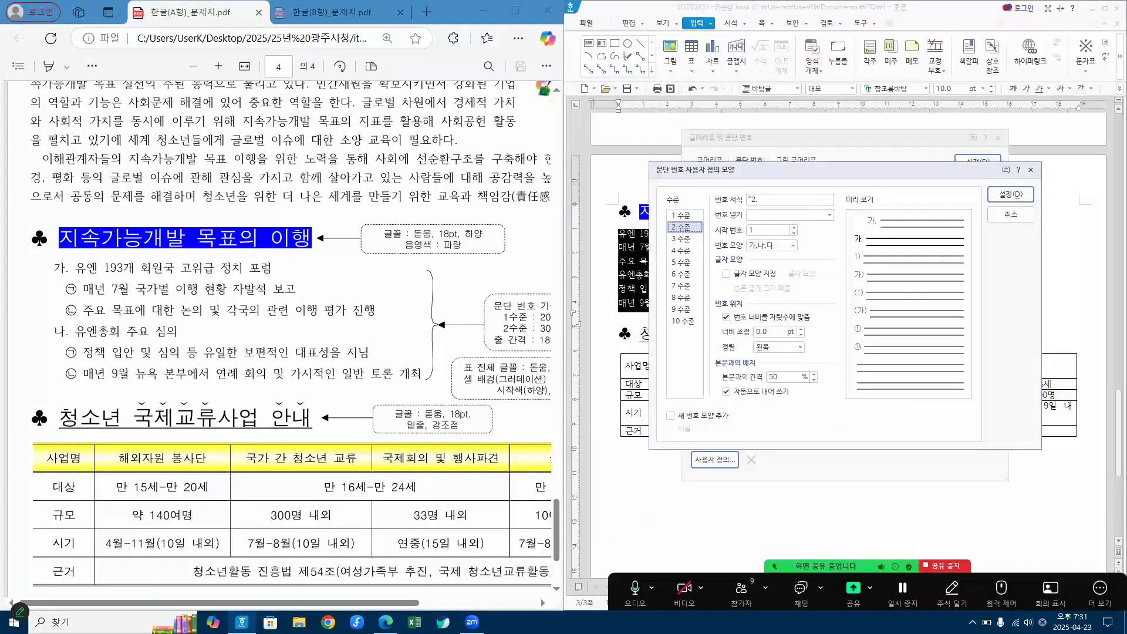
key(ctrl+1)
click(80, 295)
mouse_move(87, 289)
mouse_down()
mouse_move(122, 298)
mouse_move(109, 286)
mouse_up()
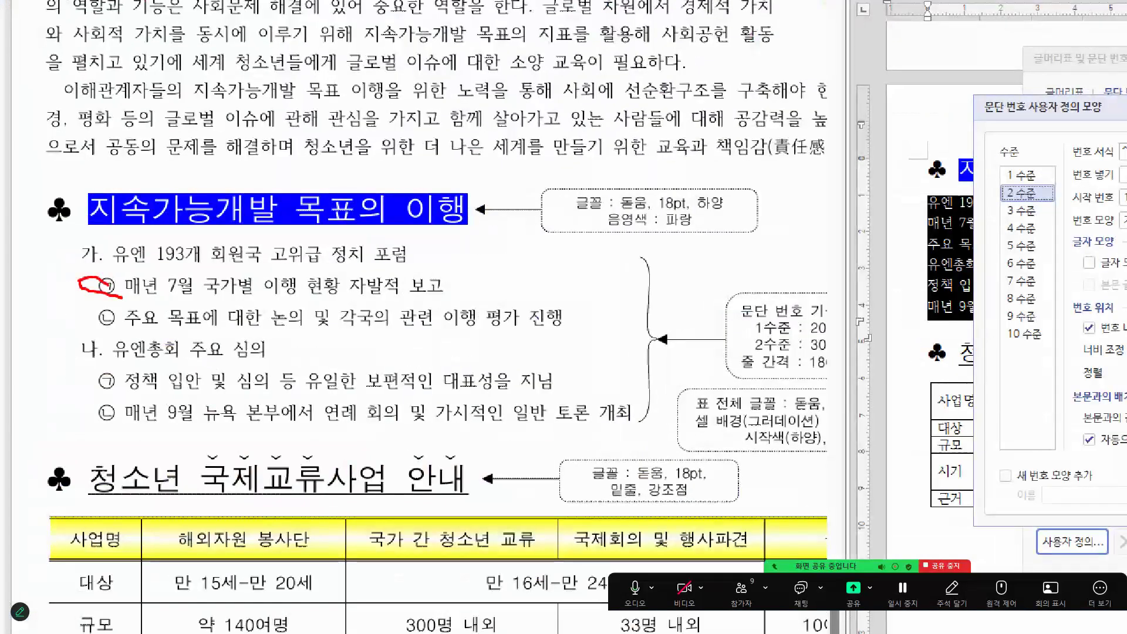
drag(89, 279, 125, 294)
key(Escape)
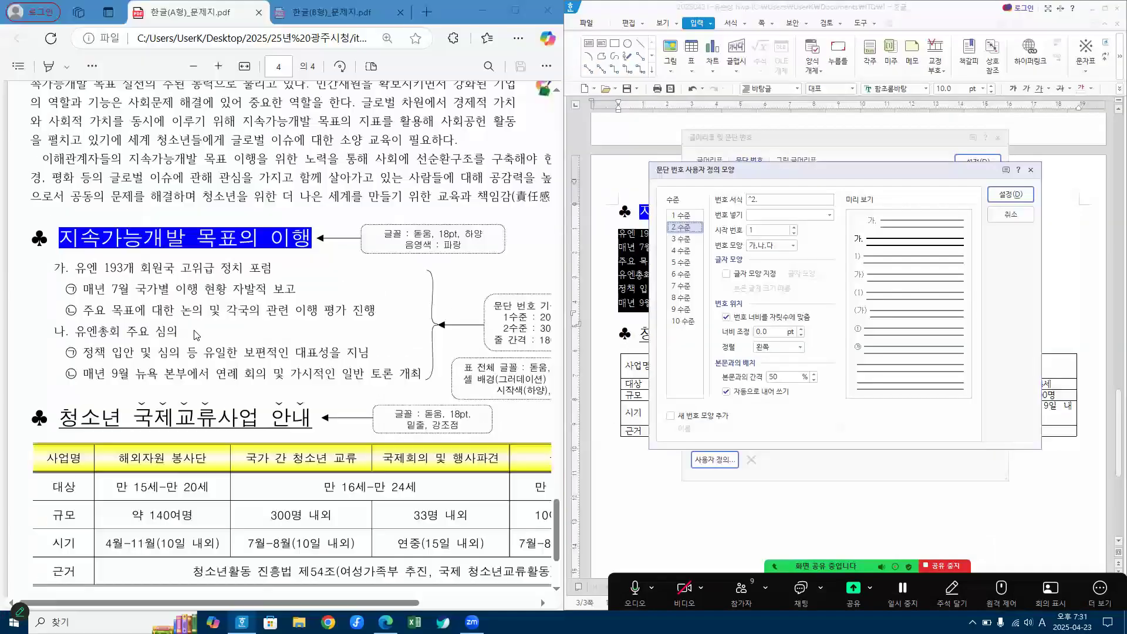
click(793, 247)
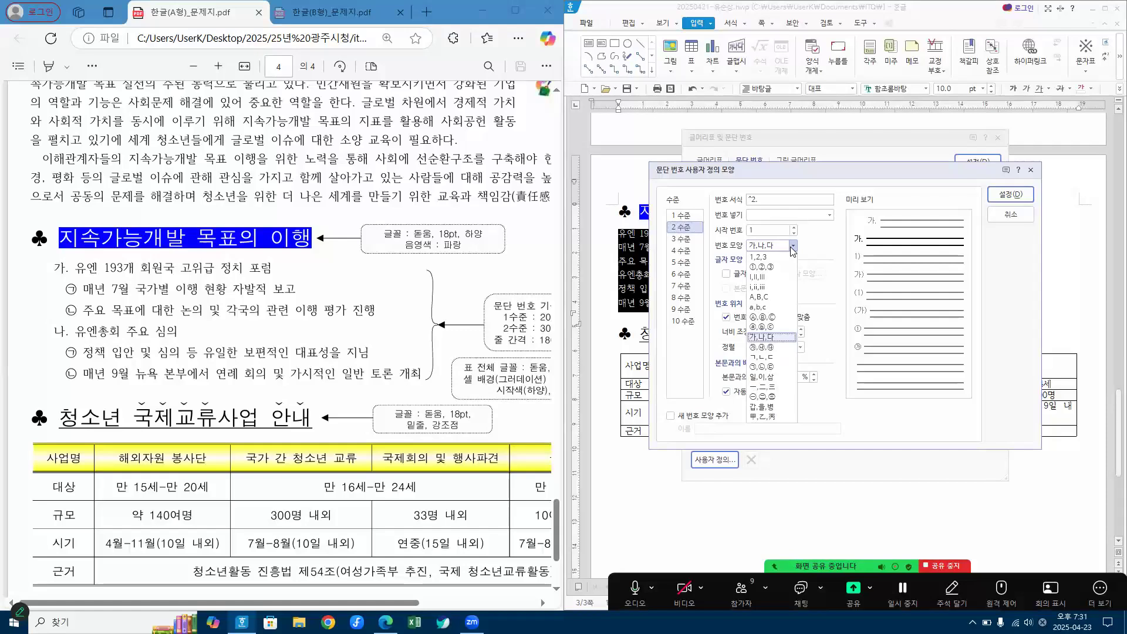
click(761, 371)
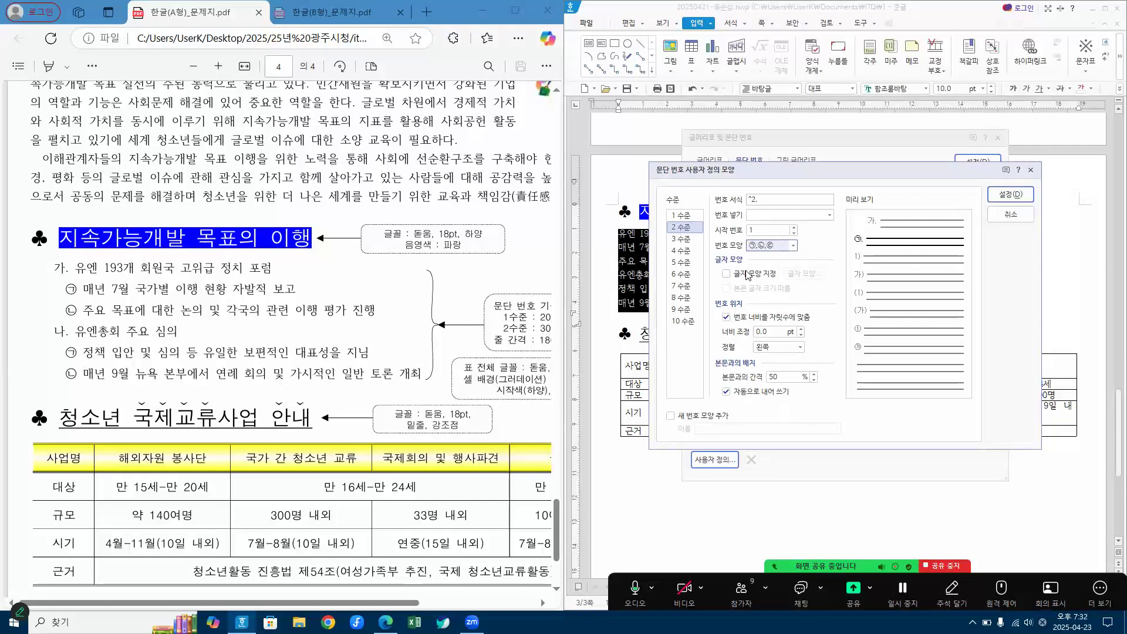
Step: Remove the period from the level 2 number format so it reads "^2"
click(776, 201)
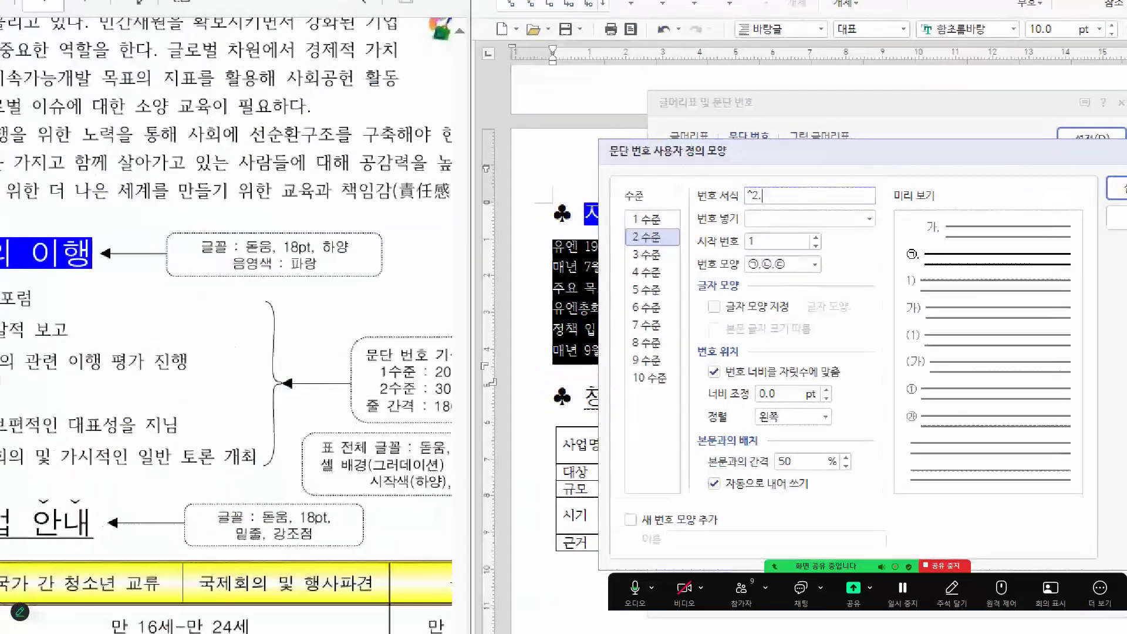
mouse_move(753, 192)
mouse_down()
mouse_move(757, 204)
mouse_move(769, 200)
mouse_up()
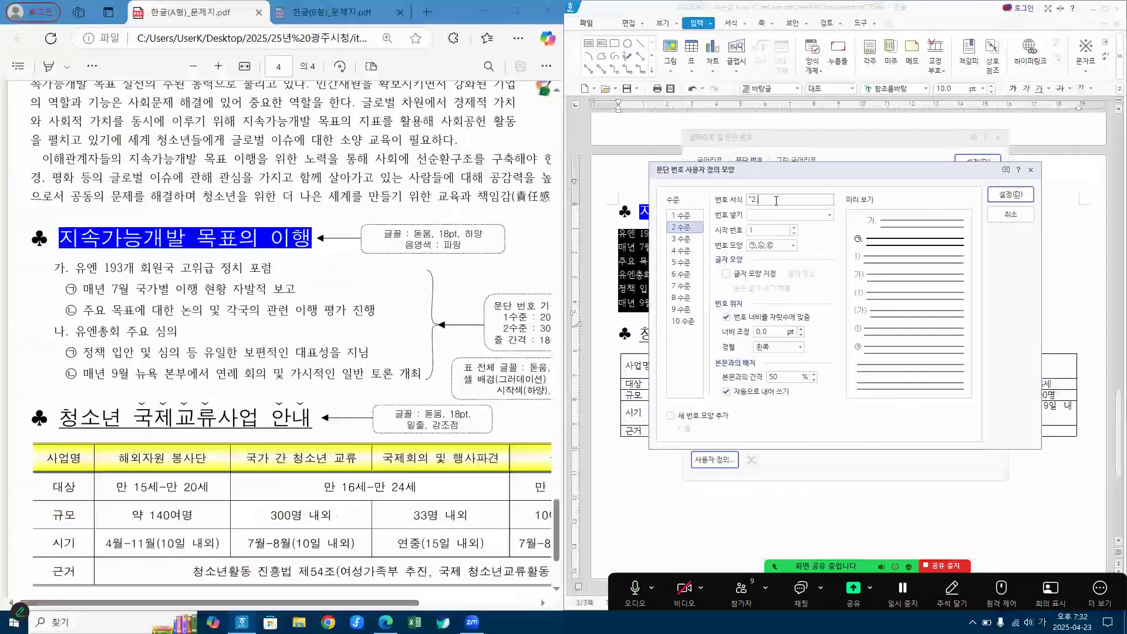
click(776, 200)
key(BackSpace)
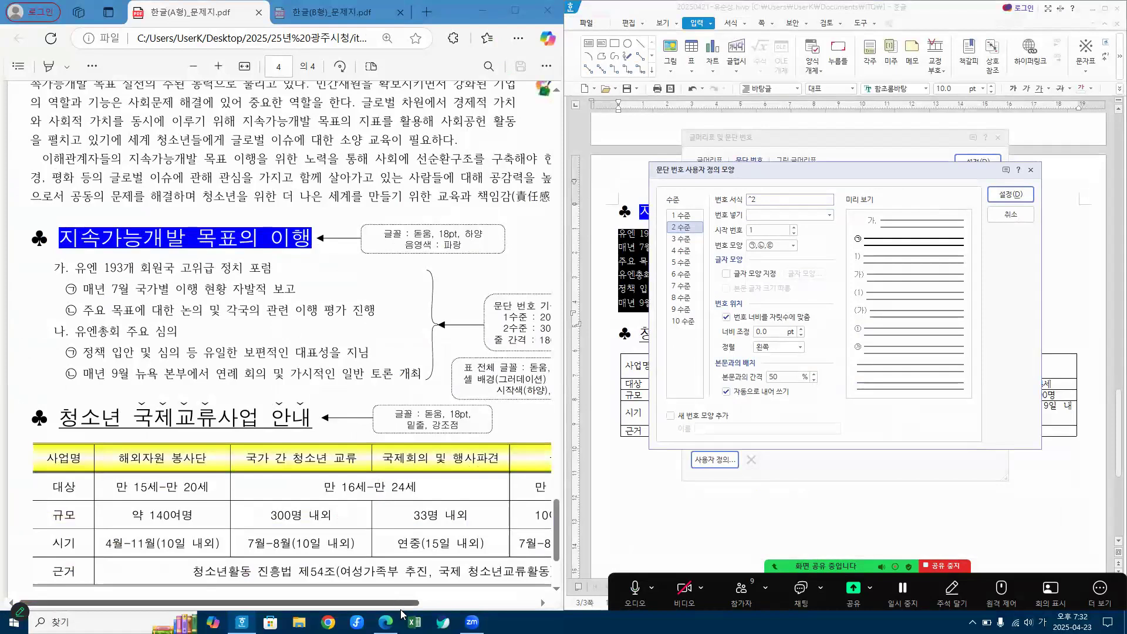
Step: Set the level 2 number width adjustment to 30 pt and its alignment to right (오른쪽)
click(473, 603)
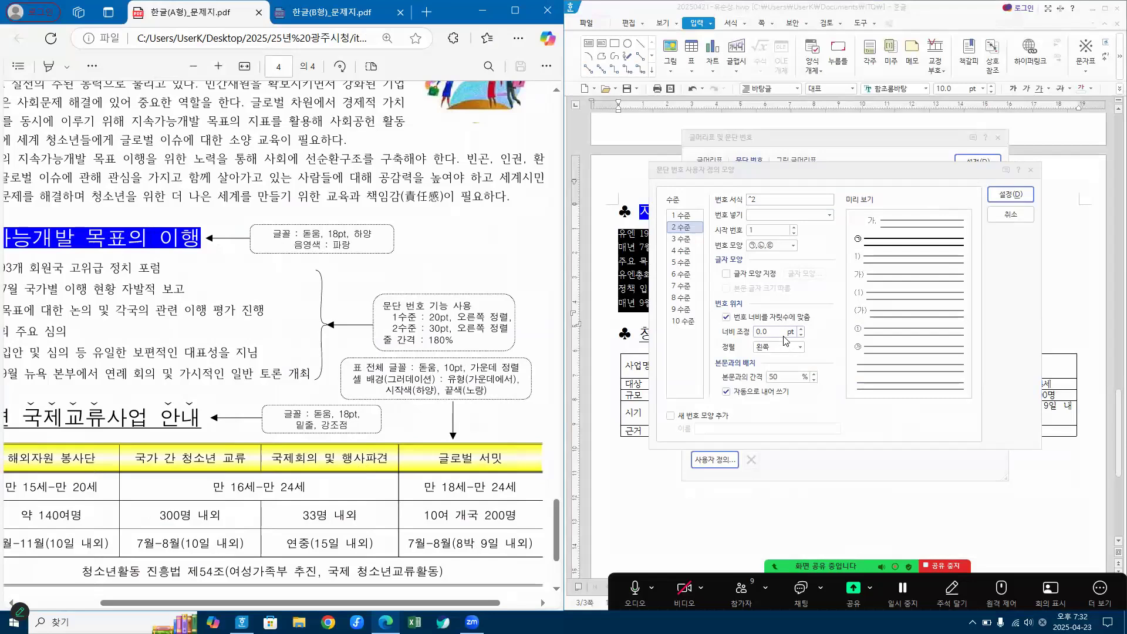
click(662, 326)
text(30)
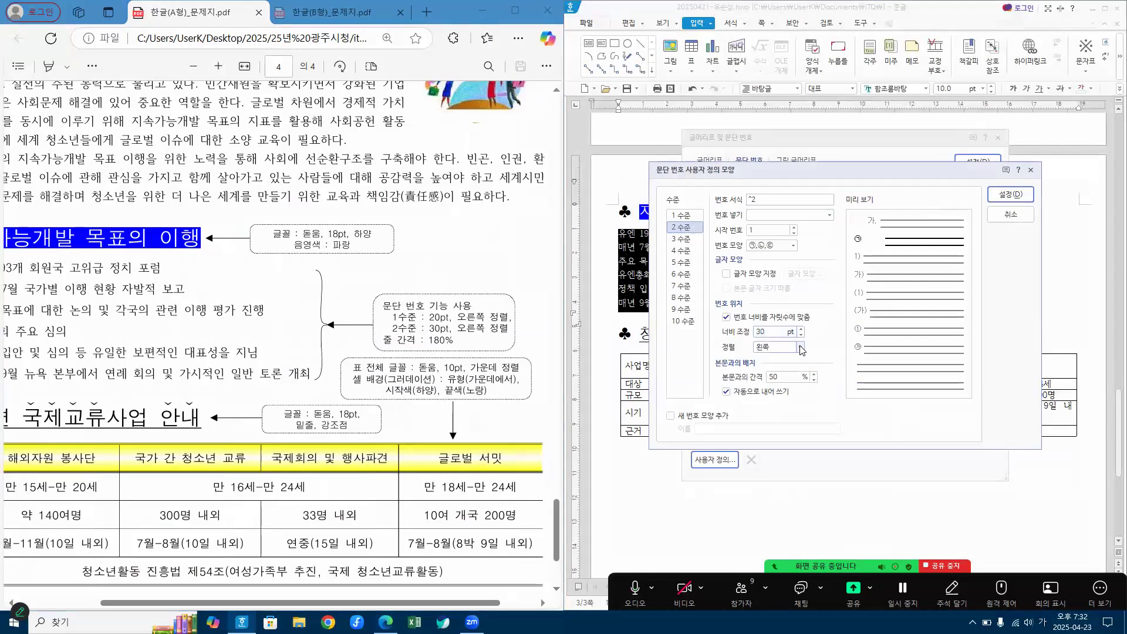
click(801, 348)
click(778, 381)
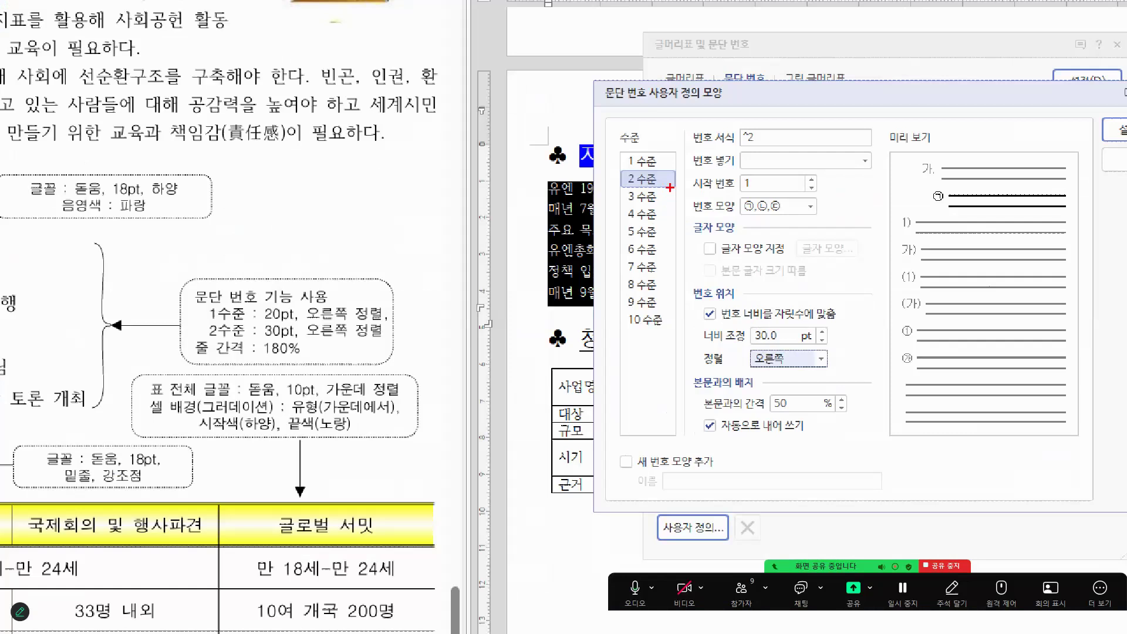
Step: Review the level 2 numbering settings and accept the custom paragraph number definition
mouse_move(670, 187)
mouse_down()
mouse_move(635, 188)
mouse_move(657, 175)
mouse_move(655, 197)
mouse_up()
mouse_move(776, 214)
mouse_down()
mouse_move(737, 214)
mouse_move(776, 211)
mouse_up()
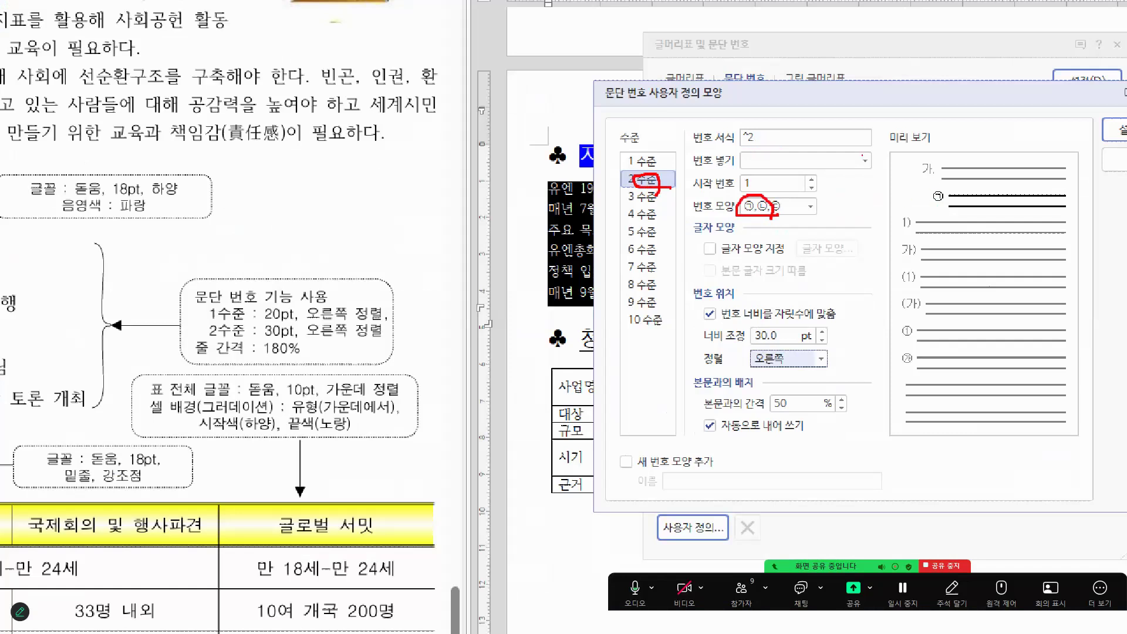
mouse_move(733, 124)
mouse_down()
mouse_move(755, 148)
mouse_move(754, 121)
mouse_move(727, 122)
mouse_up()
mouse_move(754, 321)
mouse_down()
mouse_move(732, 355)
mouse_move(845, 385)
mouse_move(827, 310)
mouse_move(749, 323)
mouse_up()
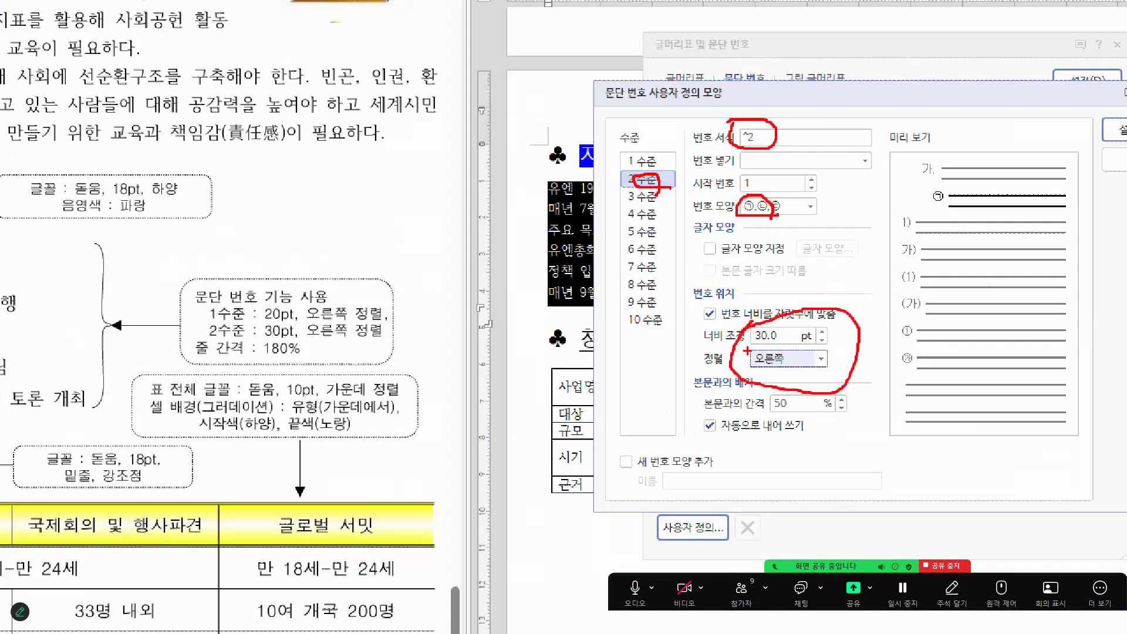
key(Escape)
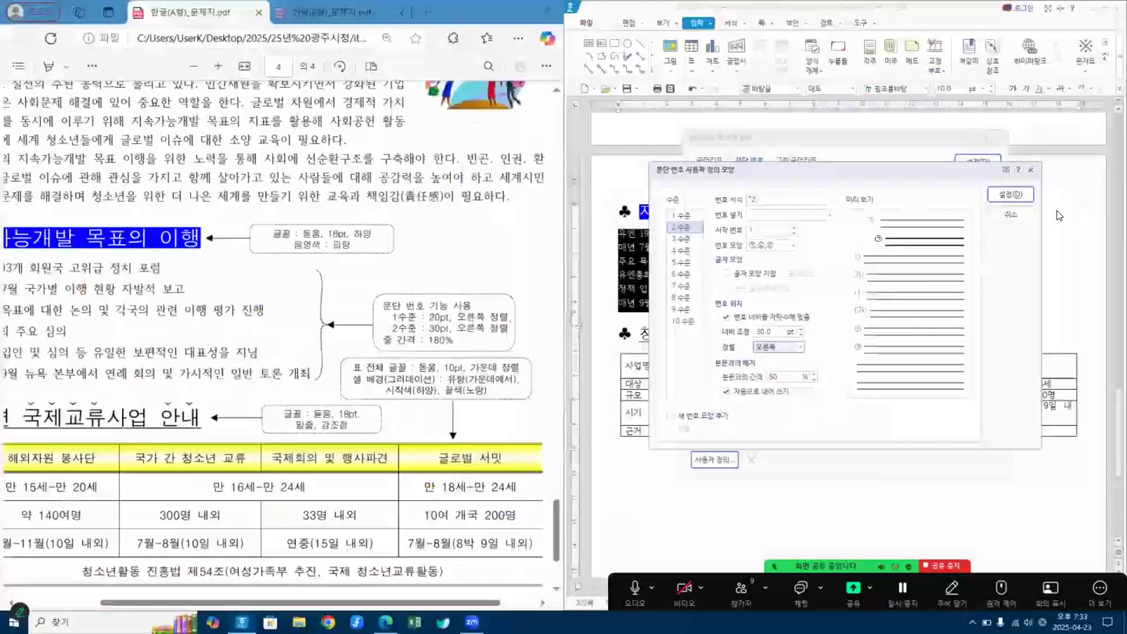
click(1011, 194)
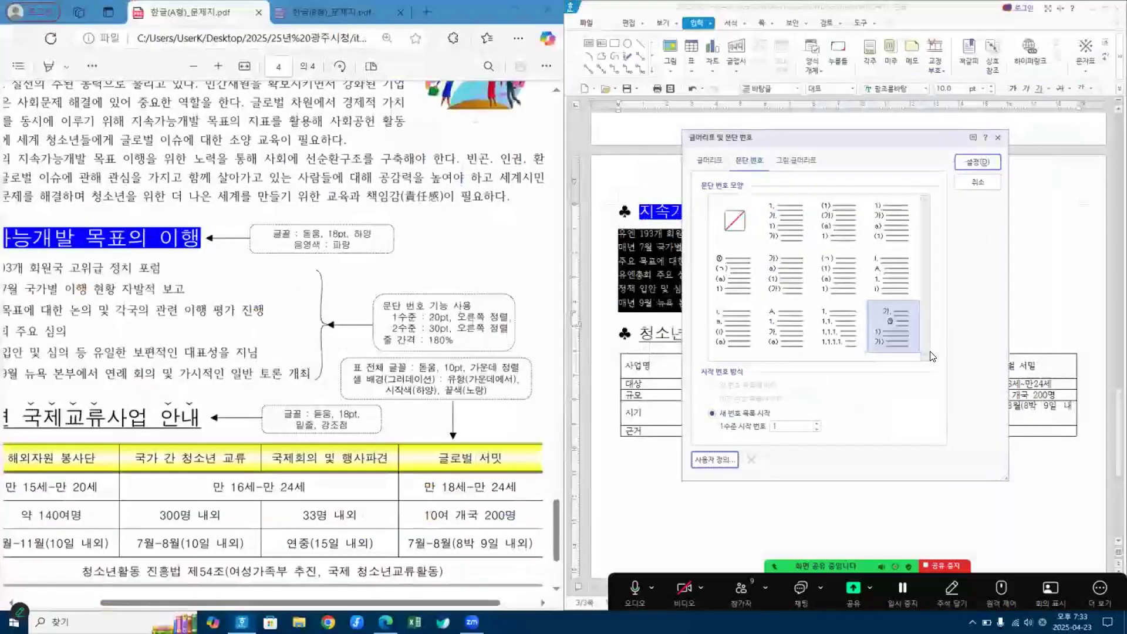
key(ctrl+1)
click(890, 355)
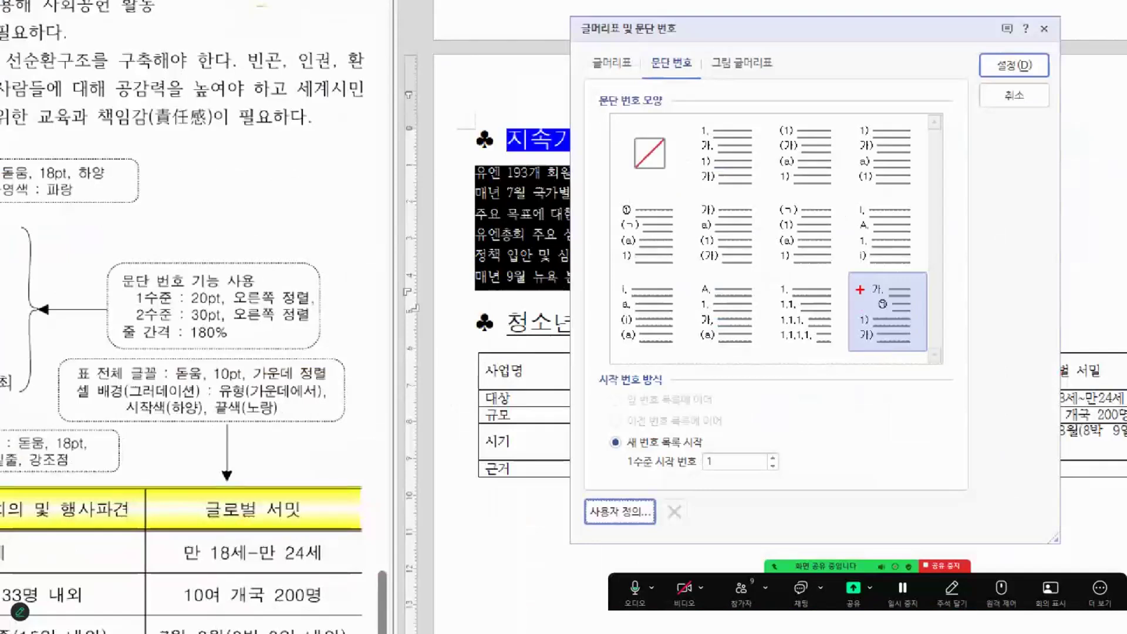
Step: Apply the custom two-level paragraph numbering to the six selected lines under the "지속가능개발 목표의 이행" heading
mouse_move(864, 287)
mouse_down()
mouse_move(877, 302)
mouse_move(867, 296)
mouse_move(890, 292)
mouse_up()
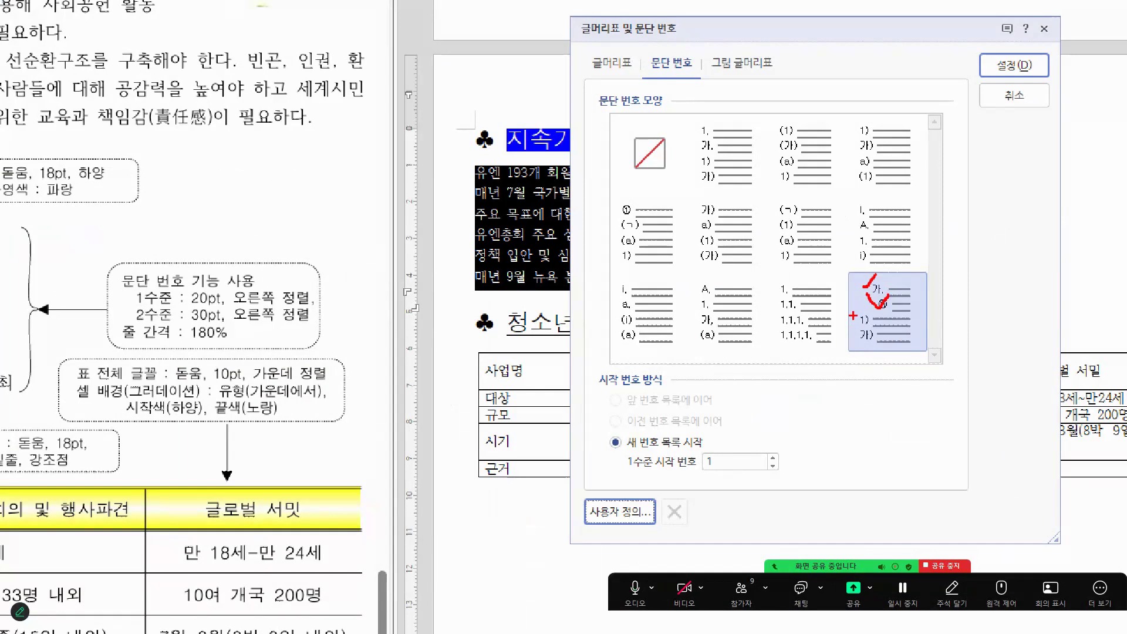
mouse_move(853, 316)
mouse_down()
mouse_move(869, 310)
mouse_move(869, 341)
mouse_move(879, 330)
mouse_up()
mouse_move(879, 290)
mouse_down()
mouse_move(866, 282)
mouse_move(892, 285)
mouse_move(876, 297)
mouse_up()
key(Escape)
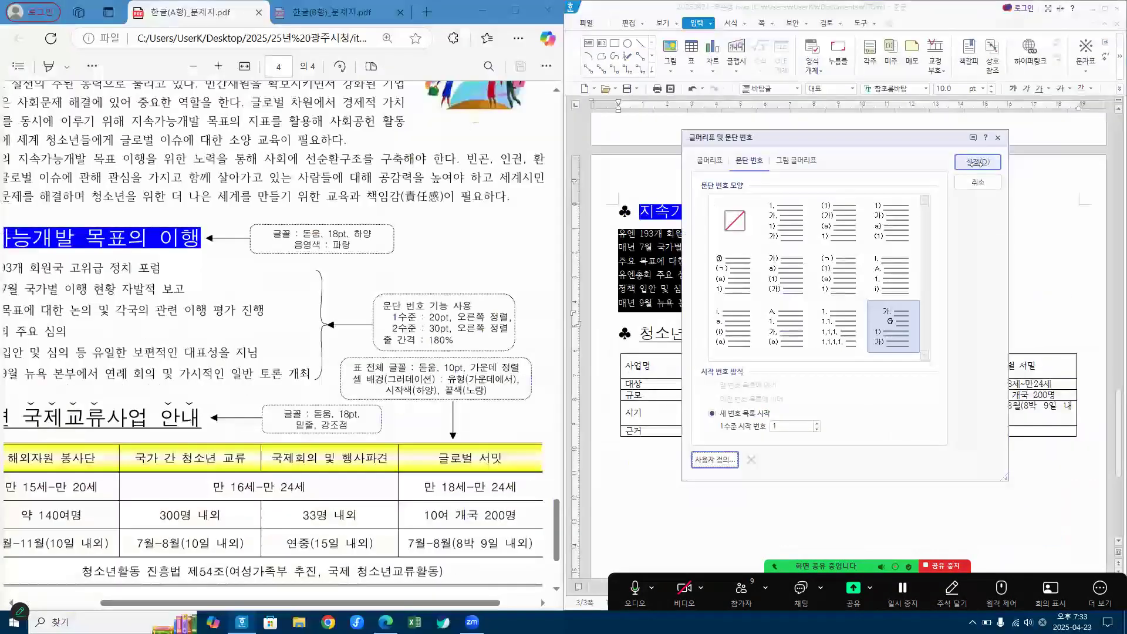
click(978, 162)
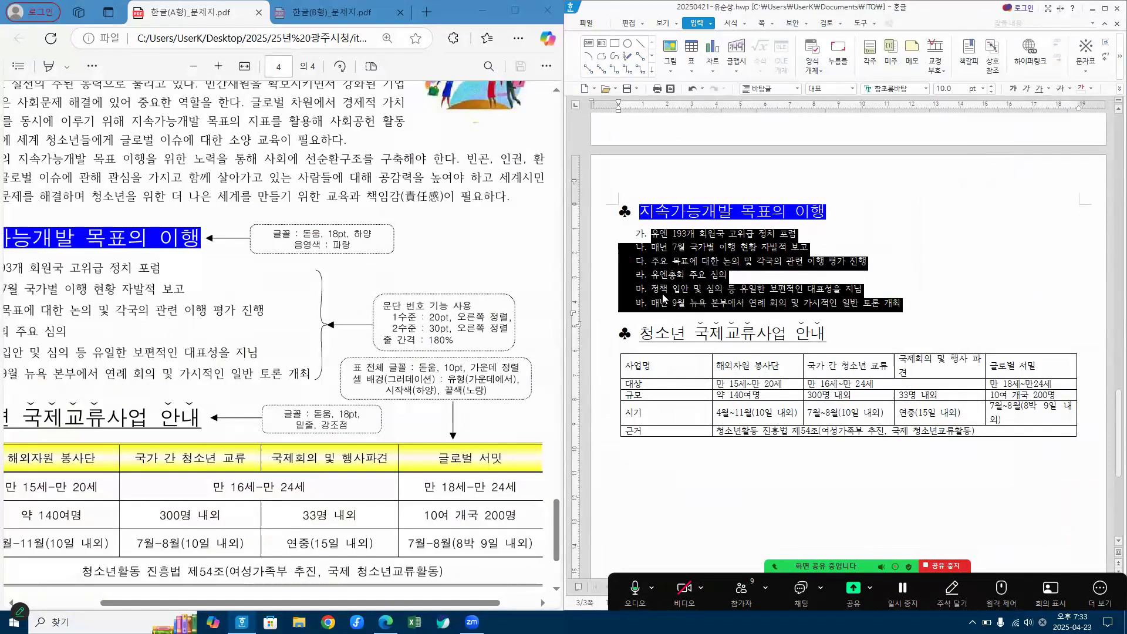
click(978, 233)
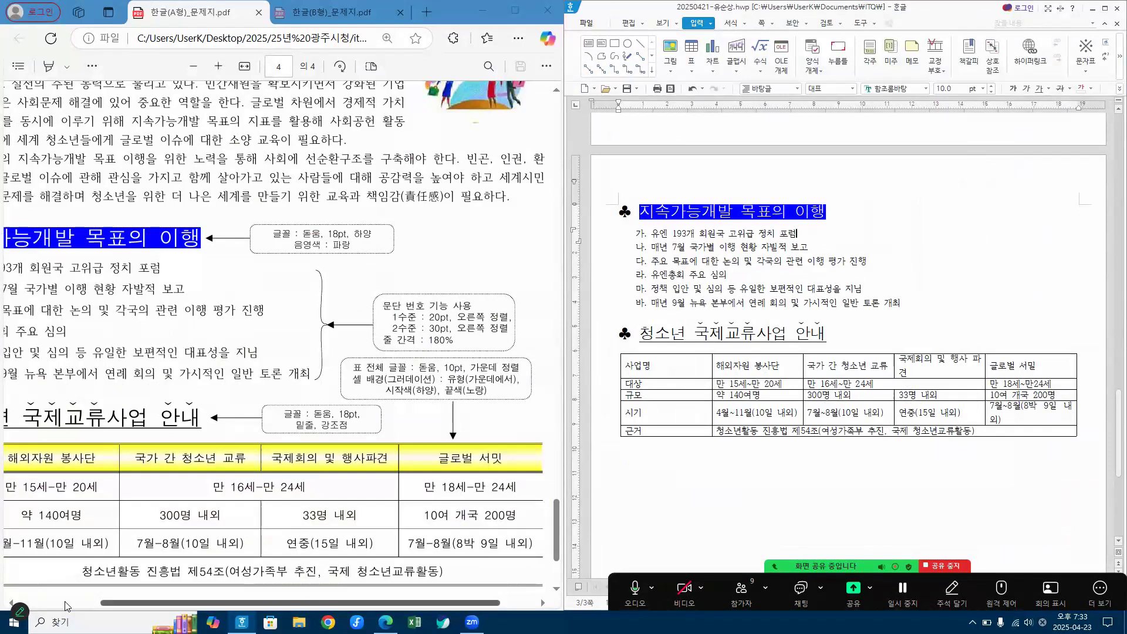
Step: Demote the second and third list lines (매년 7월… and 주요 목표에…) to level 2 numbering, as in the reference PDF
drag(329, 603, 247, 603)
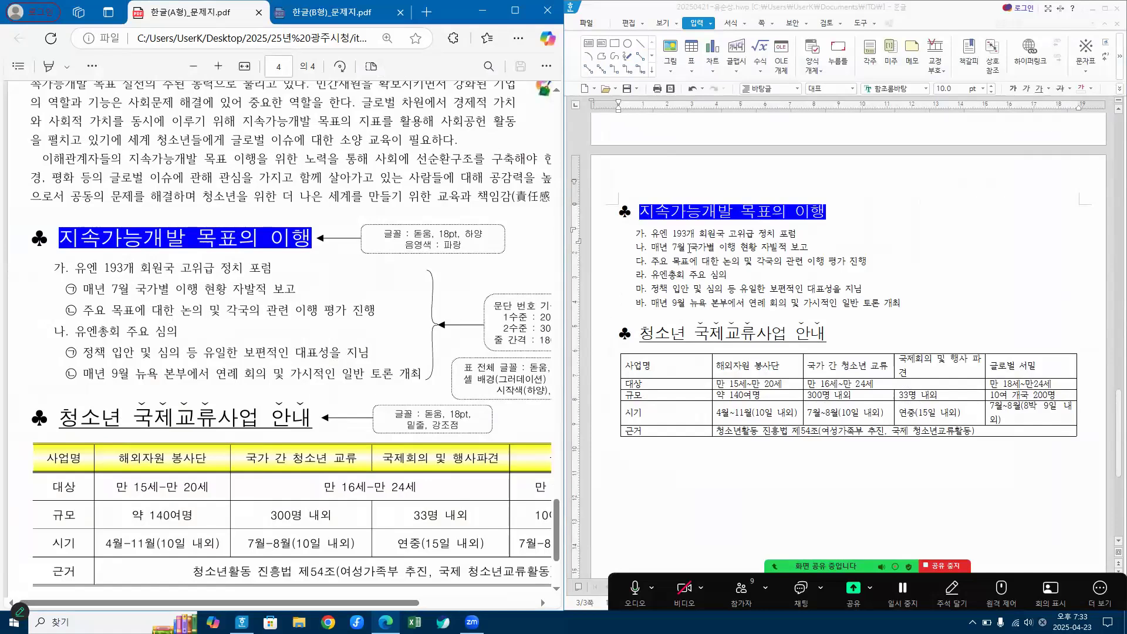
drag(690, 246, 760, 264)
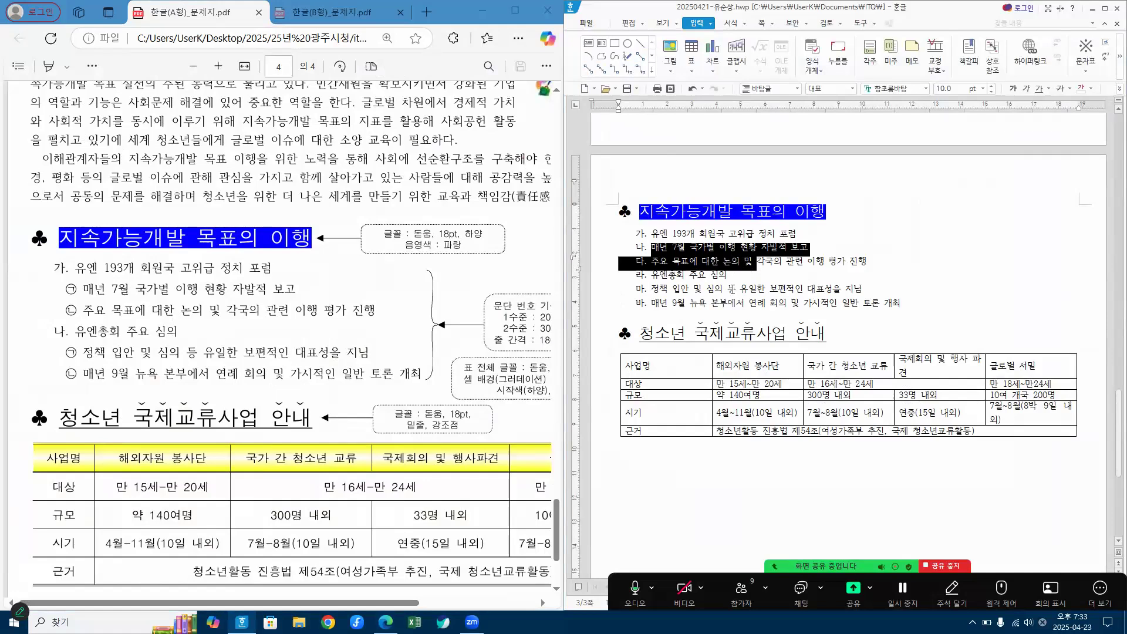
click(740, 247)
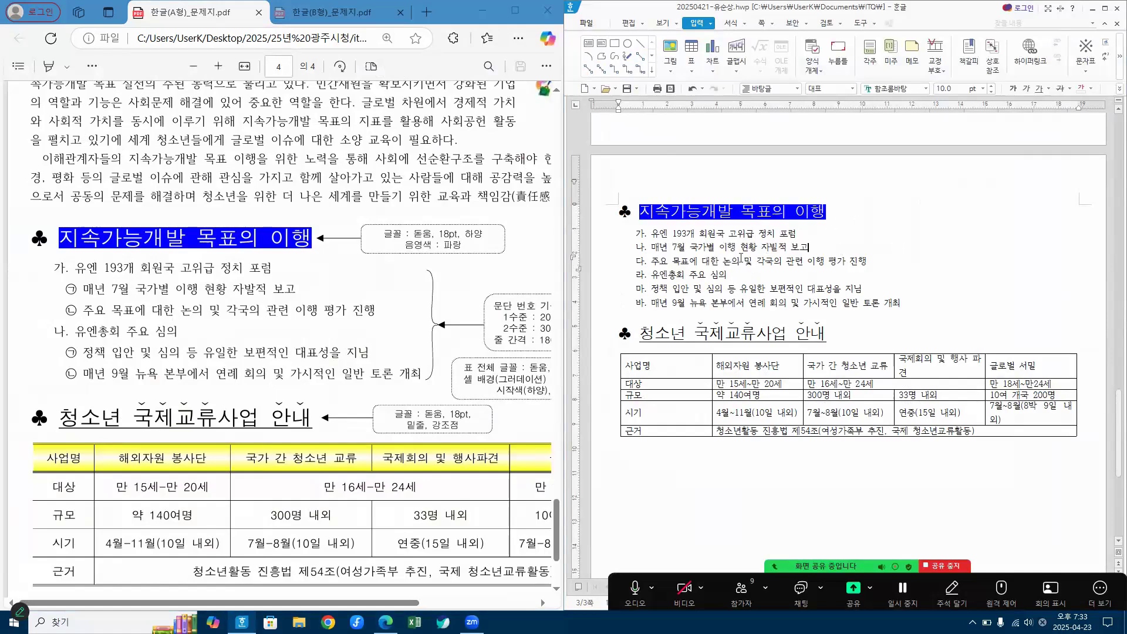
drag(741, 247, 740, 265)
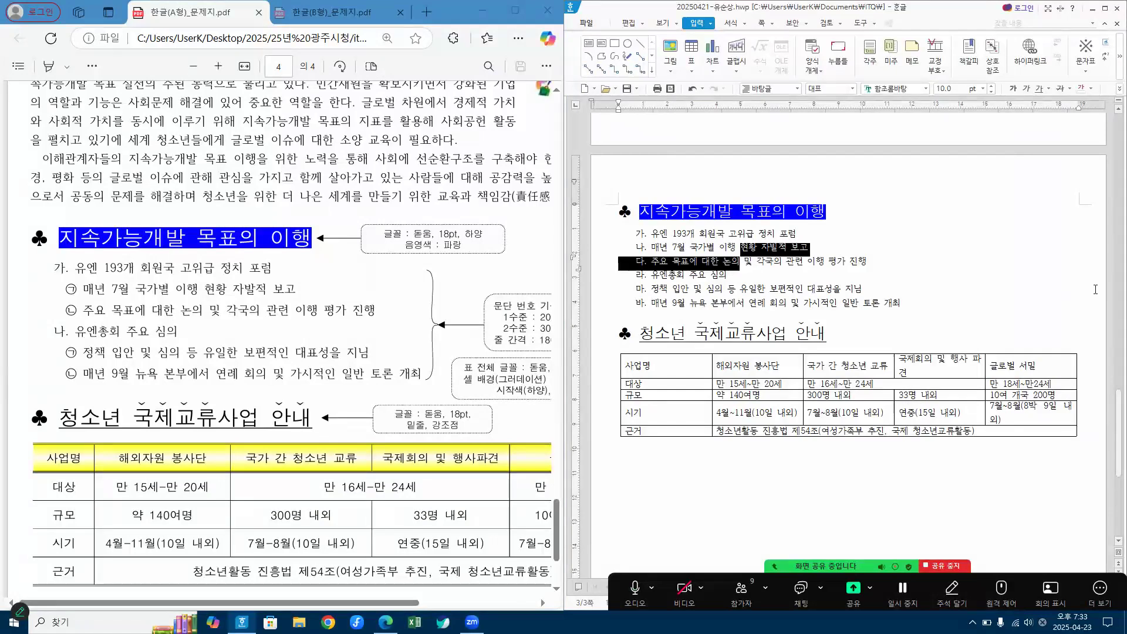
click(1107, 10)
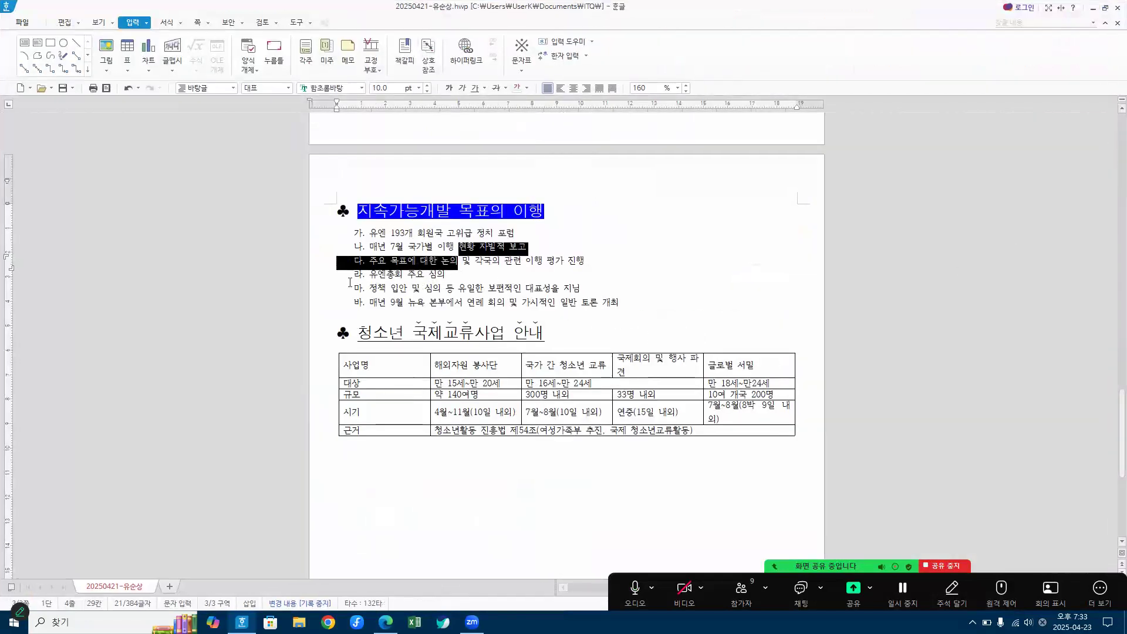
click(168, 23)
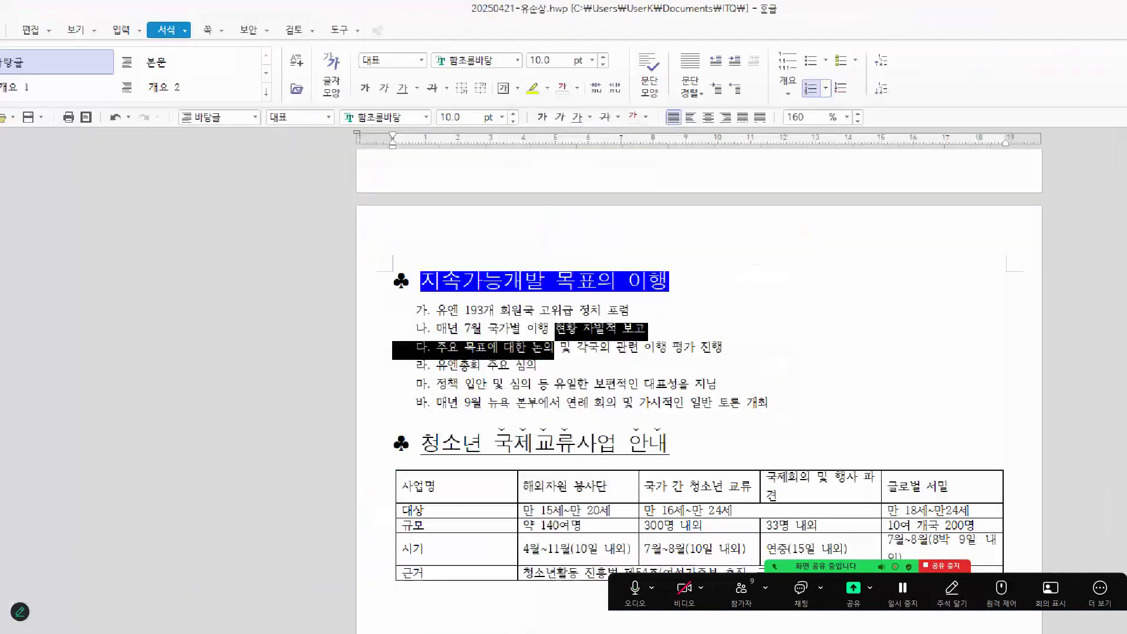
drag(178, 44, 160, 63)
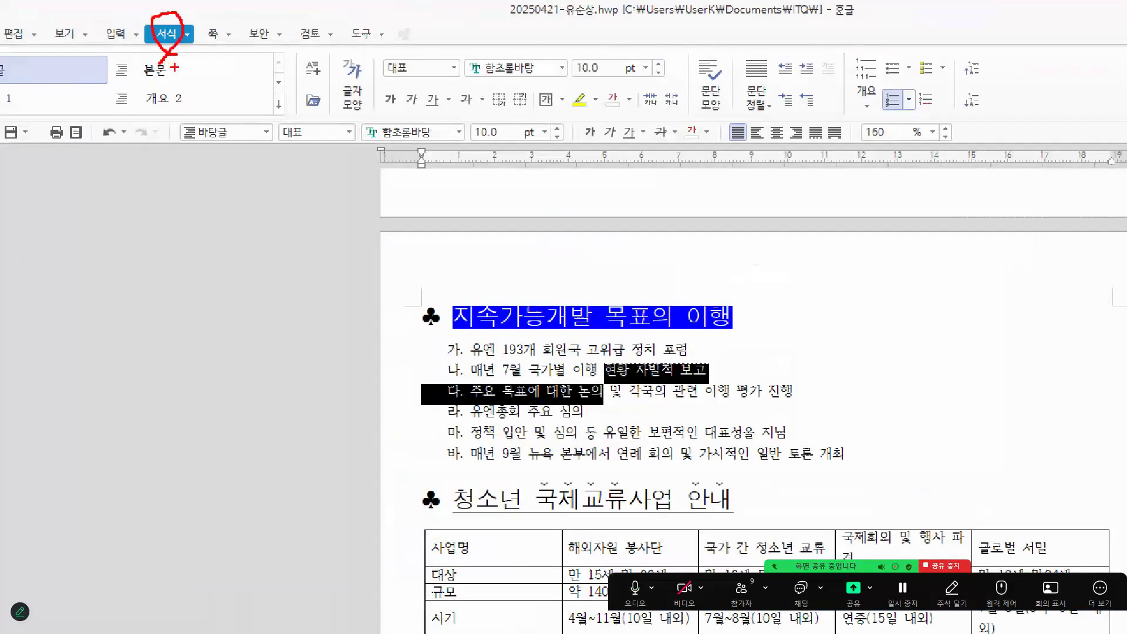
mouse_move(974, 121)
mouse_down()
mouse_move(958, 111)
mouse_move(982, 86)
mouse_move(995, 100)
mouse_move(976, 121)
mouse_up()
drag(964, 86, 998, 90)
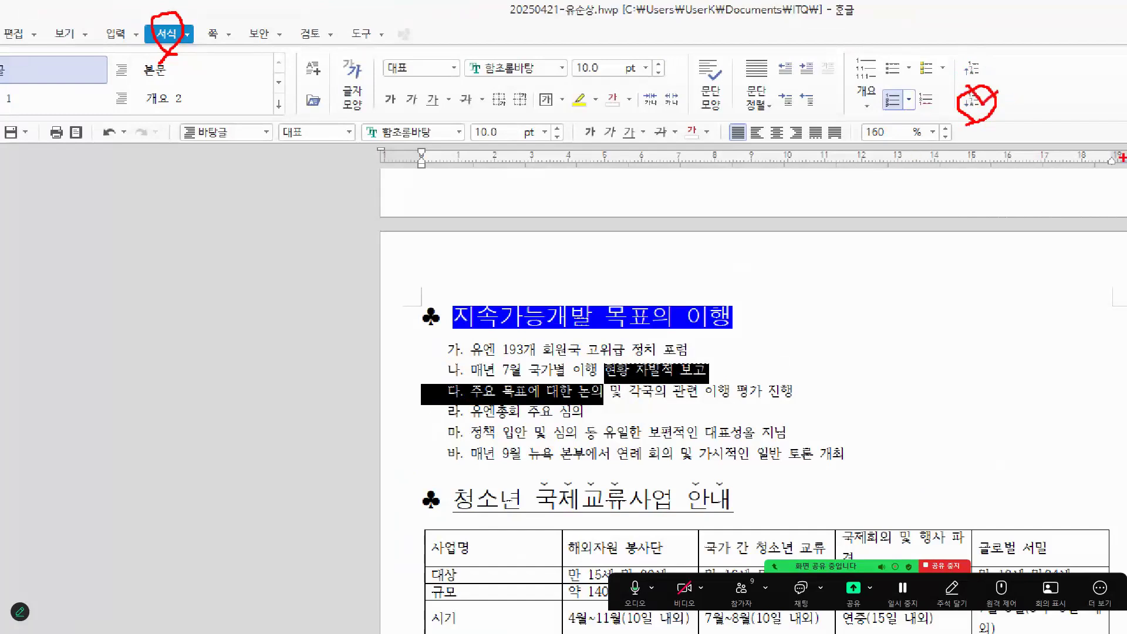
key(Escape)
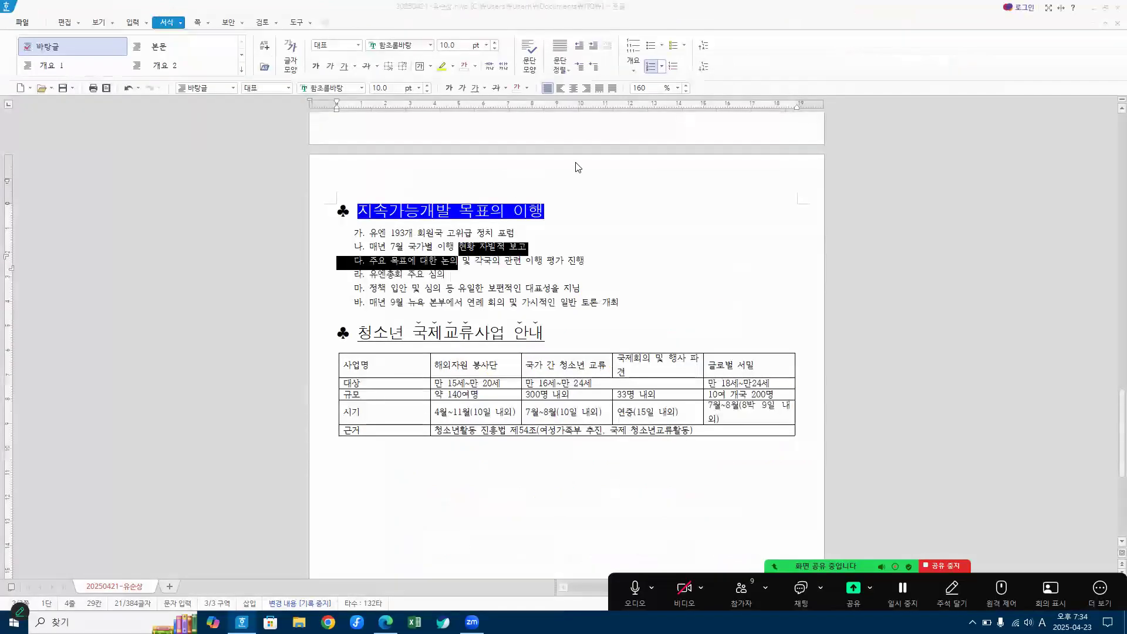
click(706, 70)
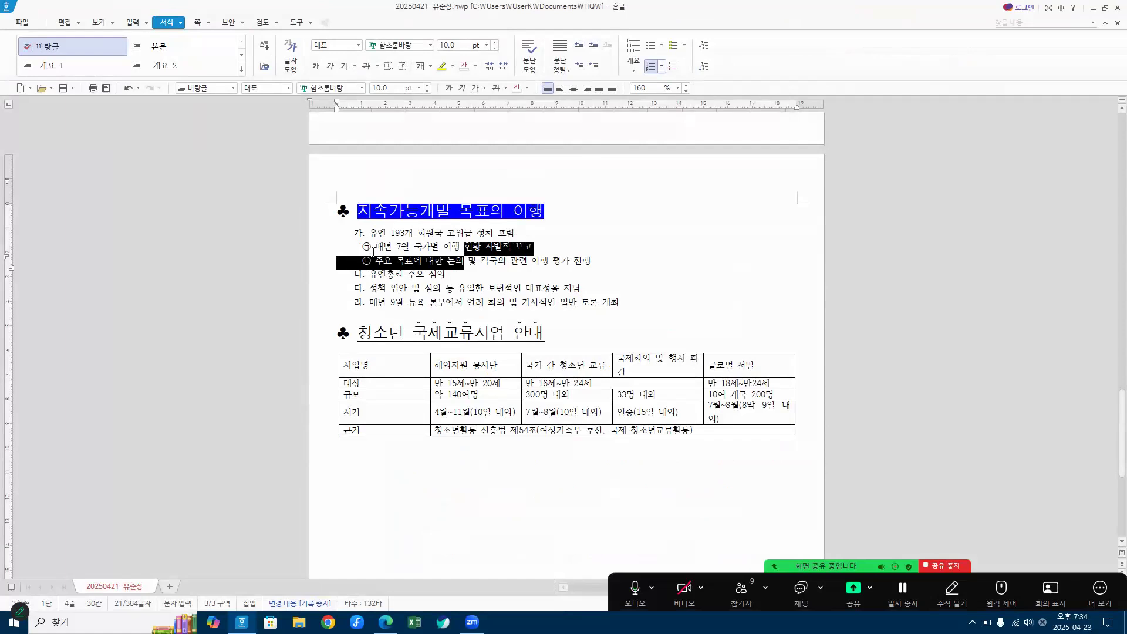
click(703, 51)
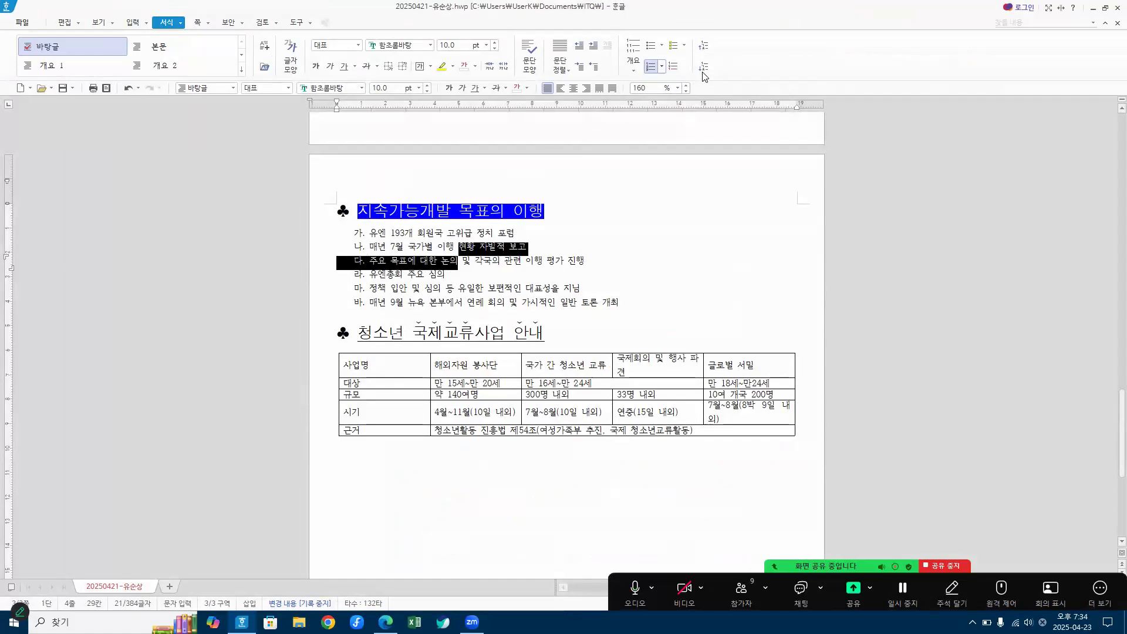
click(703, 67)
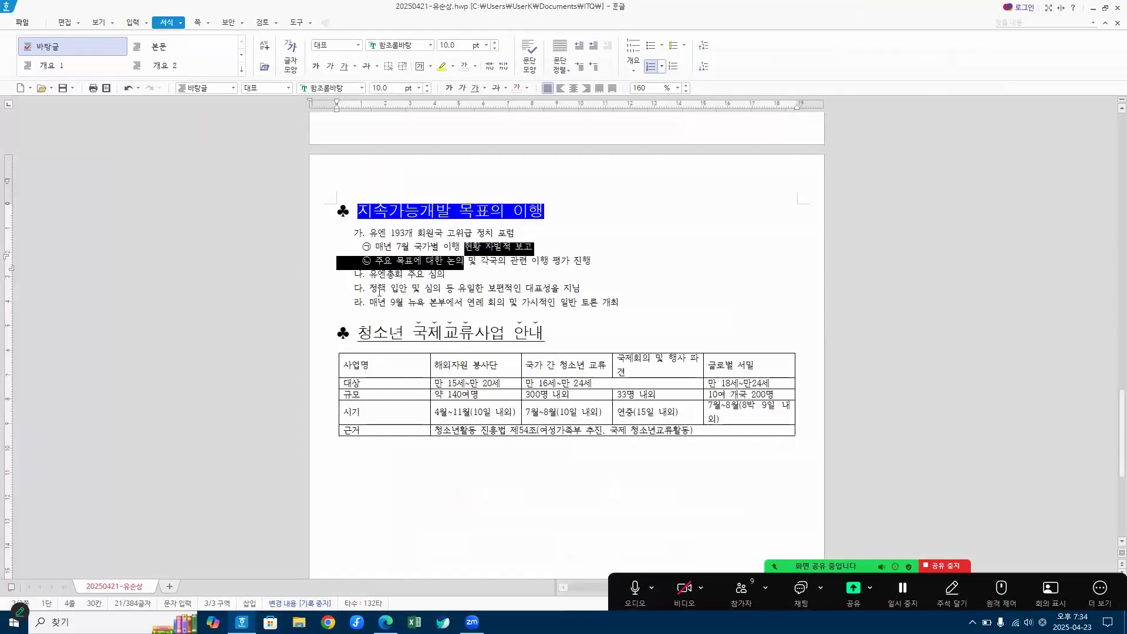
Step: Demote the last two list lines (정책 입안… and 매년 9월…) to level 2 numbering
drag(390, 288, 397, 309)
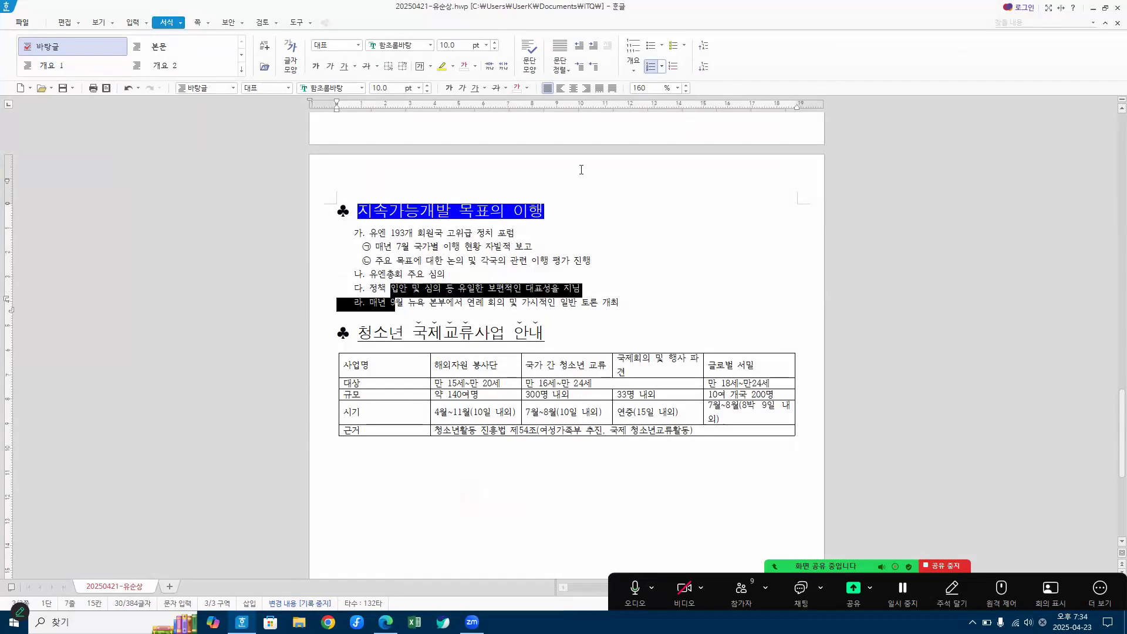
click(706, 68)
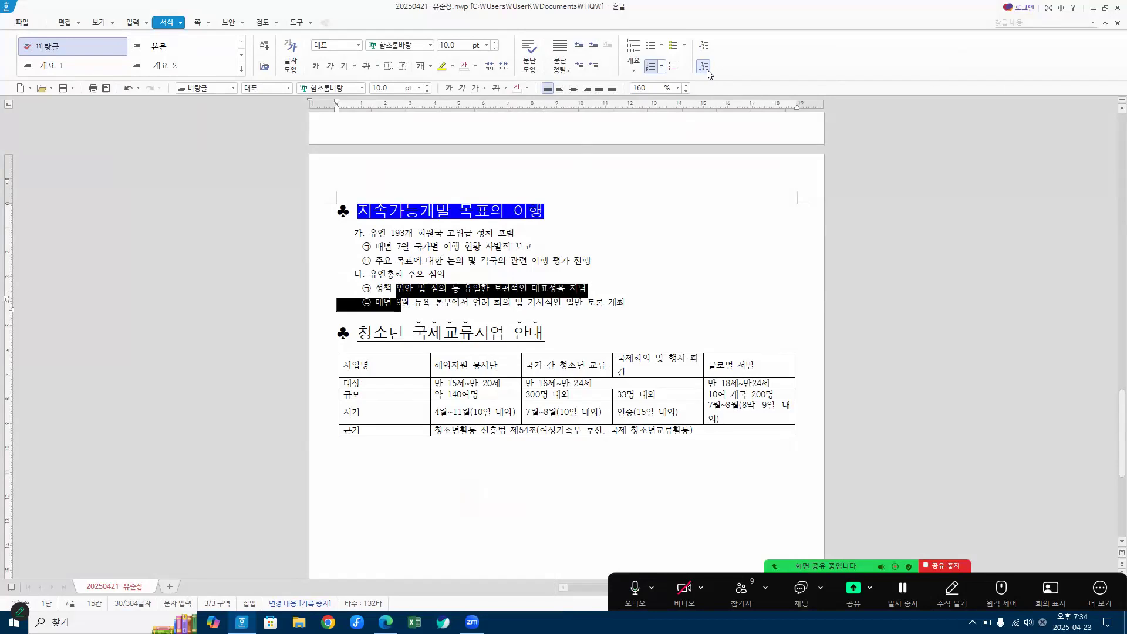
drag(731, 7, 2, 156)
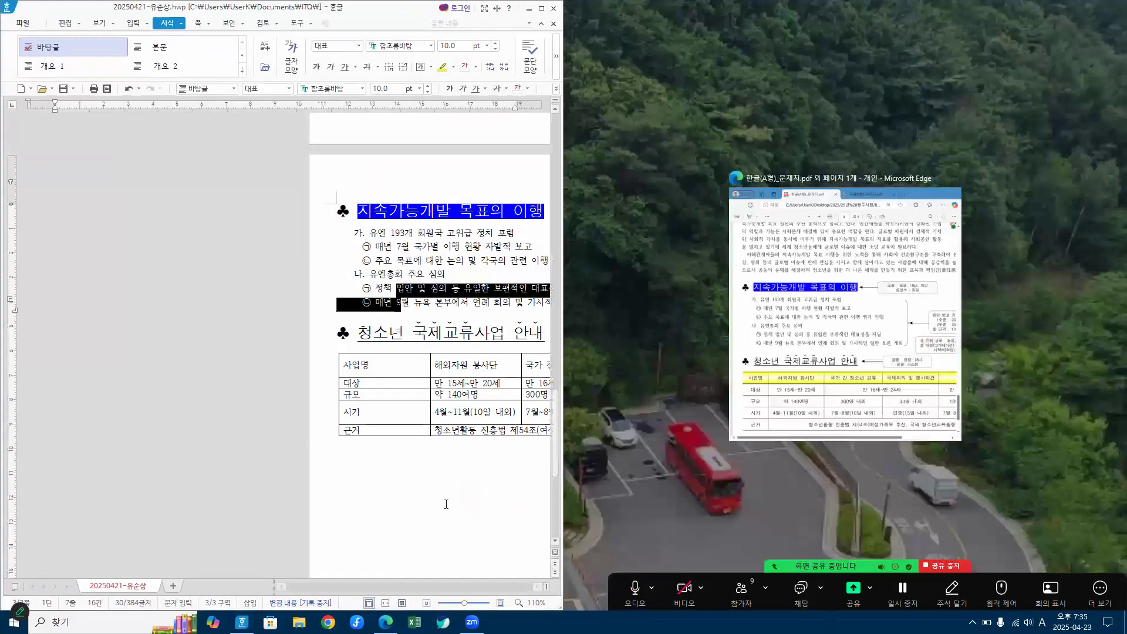
click(366, 492)
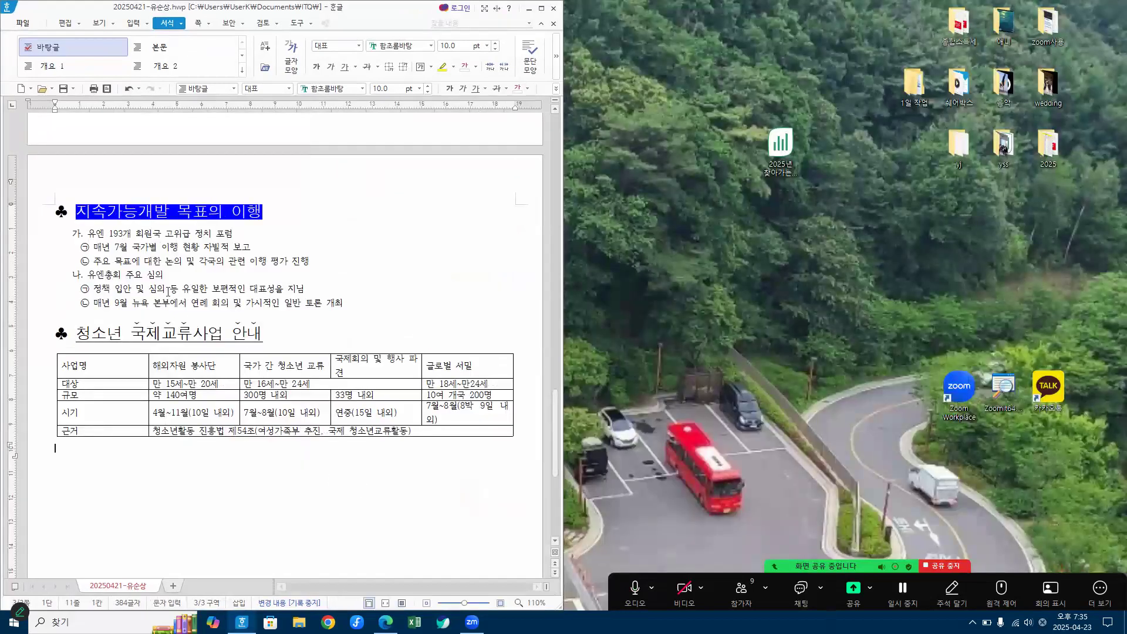
click(141, 247)
drag(141, 247, 145, 266)
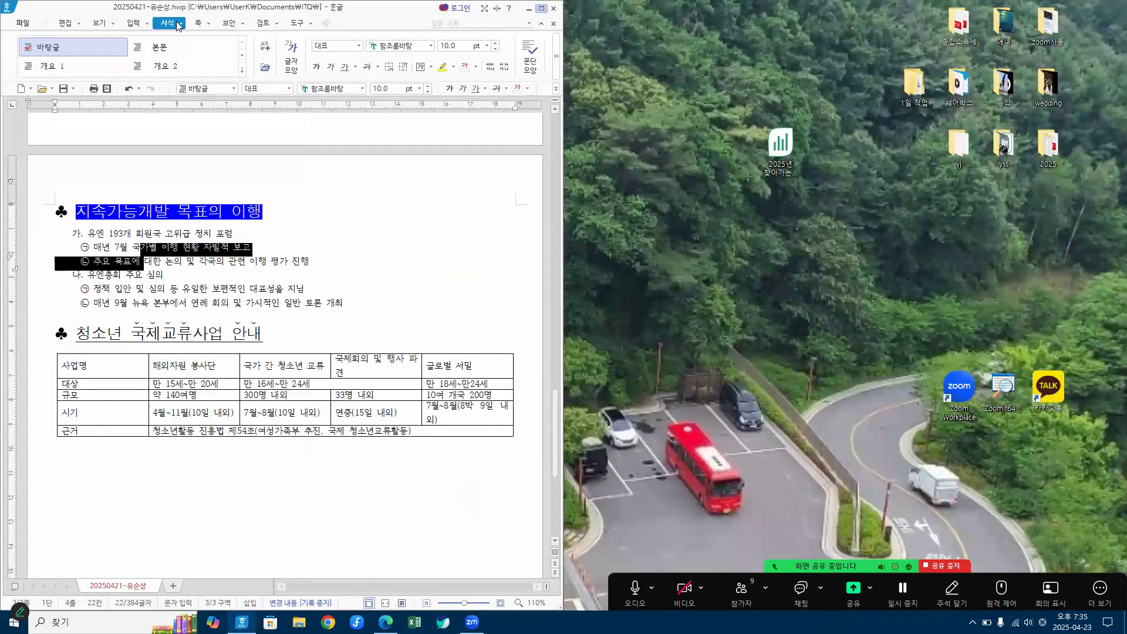
click(542, 9)
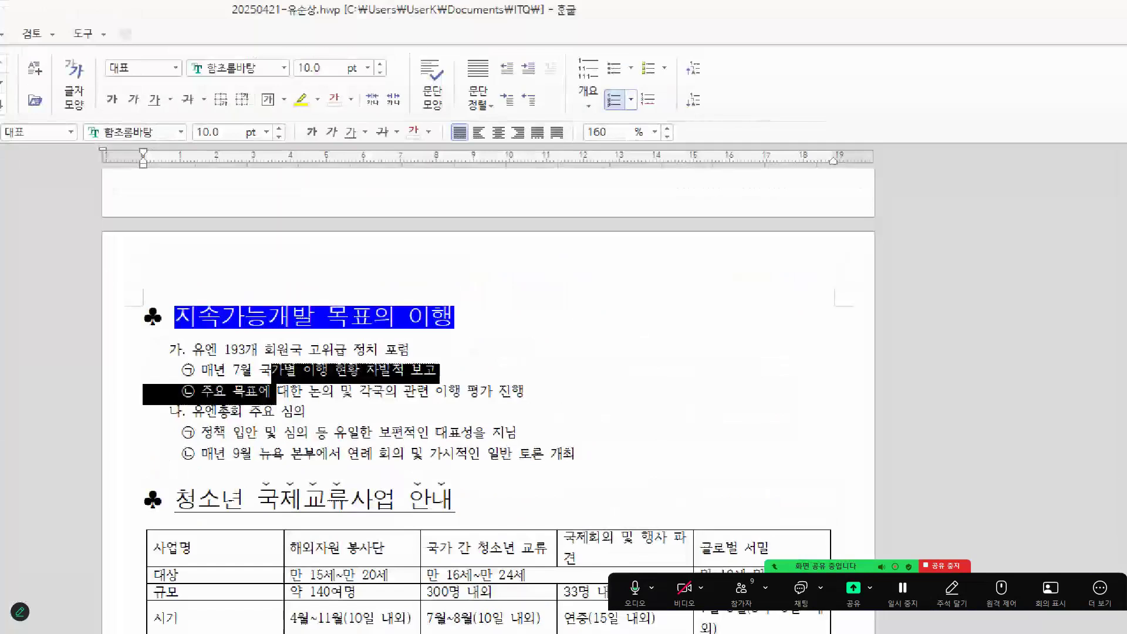
mouse_move(728, 110)
mouse_down()
mouse_move(673, 102)
mouse_move(707, 89)
mouse_move(721, 115)
mouse_up()
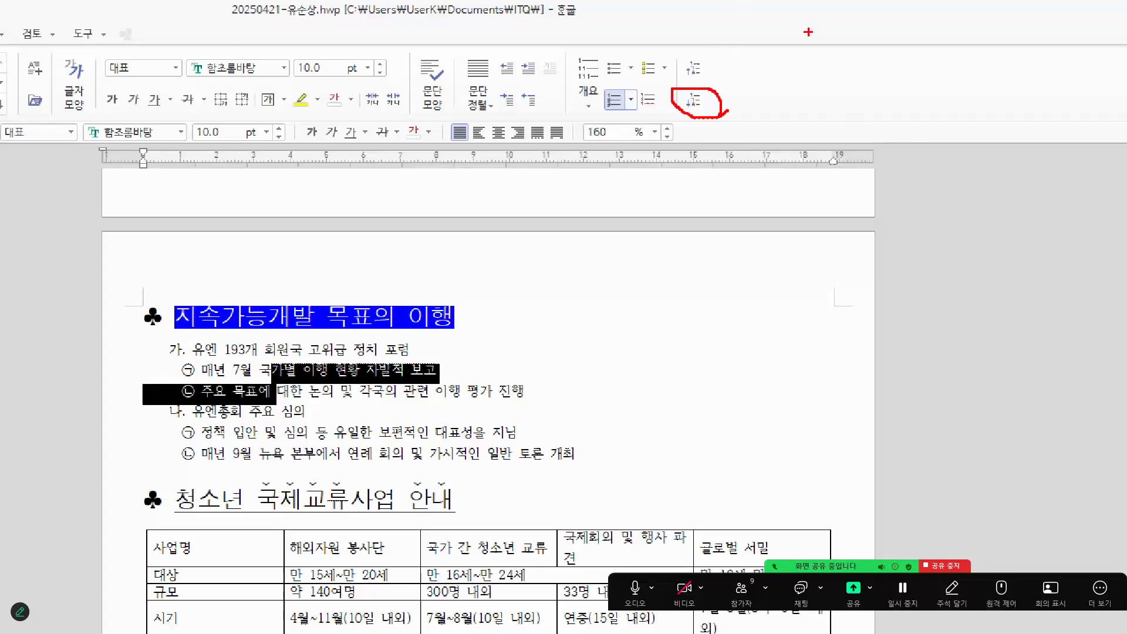
key(Escape)
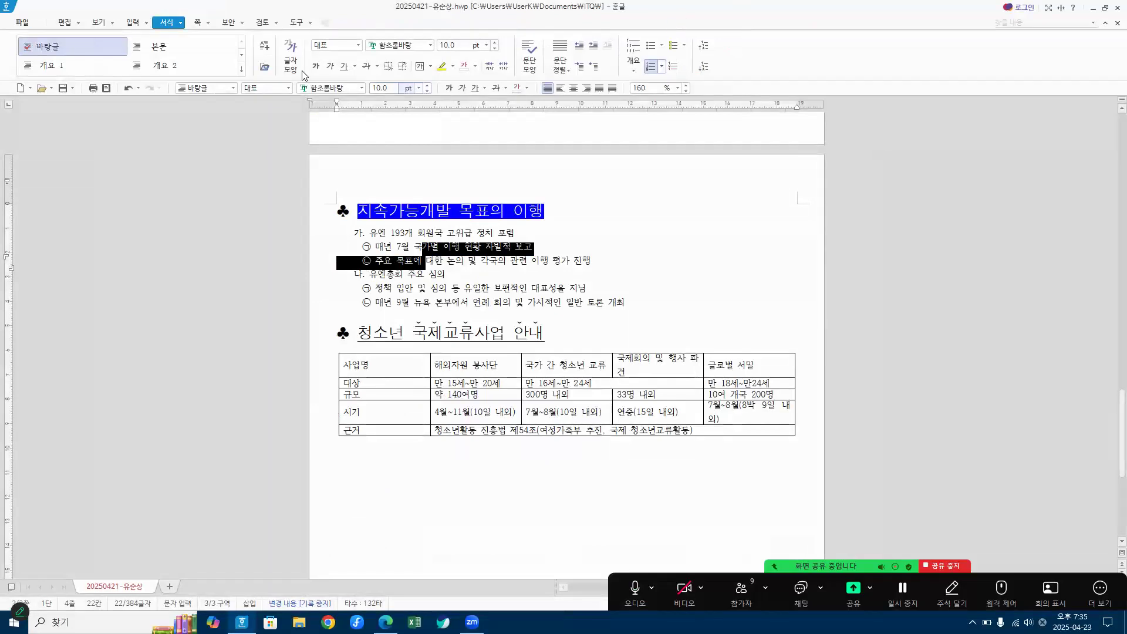
click(651, 275)
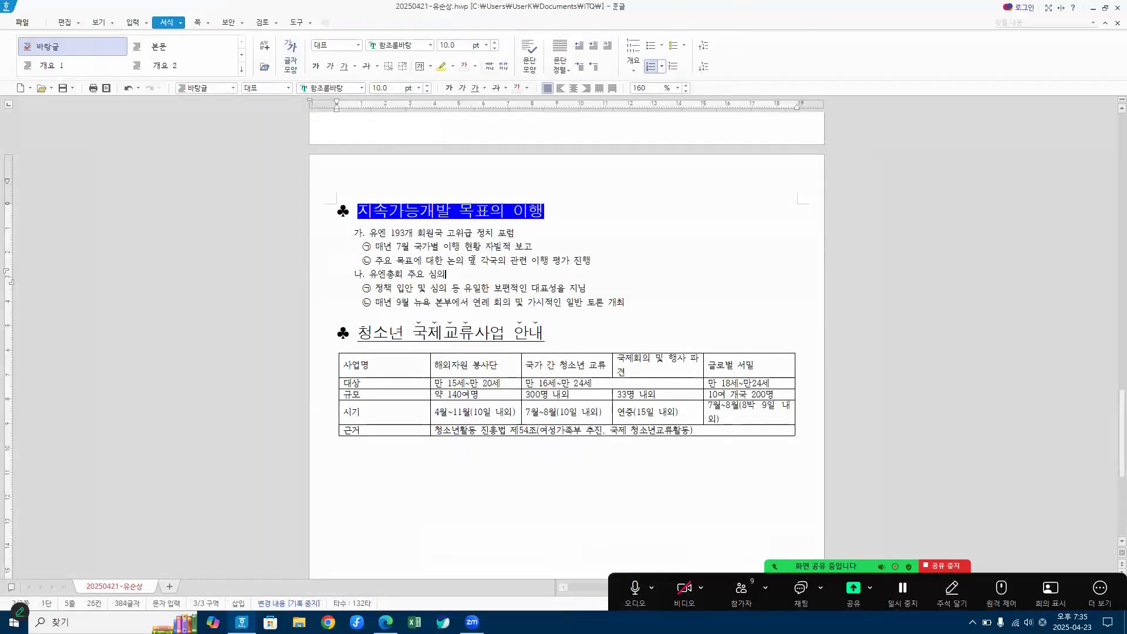
drag(473, 247, 480, 260)
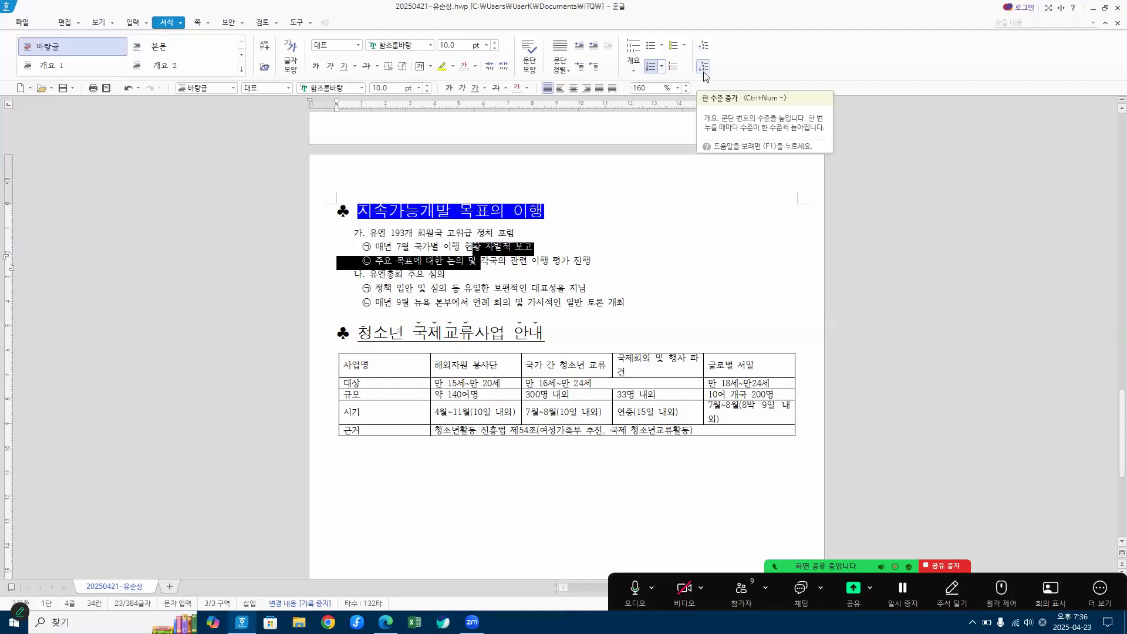
click(692, 268)
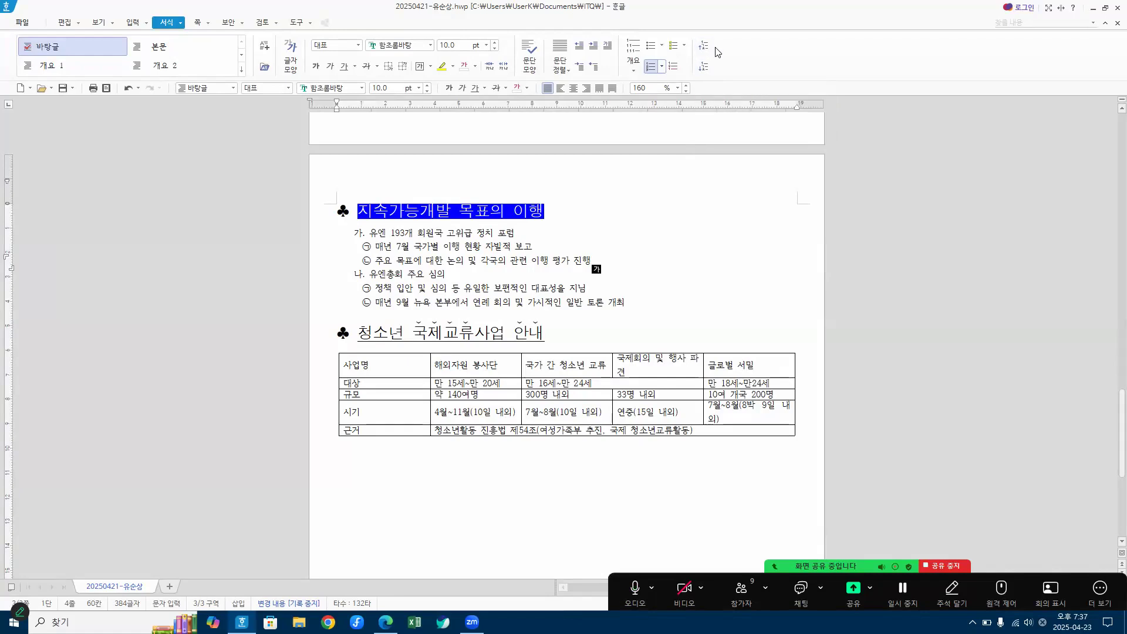
click(690, 292)
Step: Place the document beside the exam PDF and check the line spacing (줄 간격) required for the numbered list
key(super+Left)
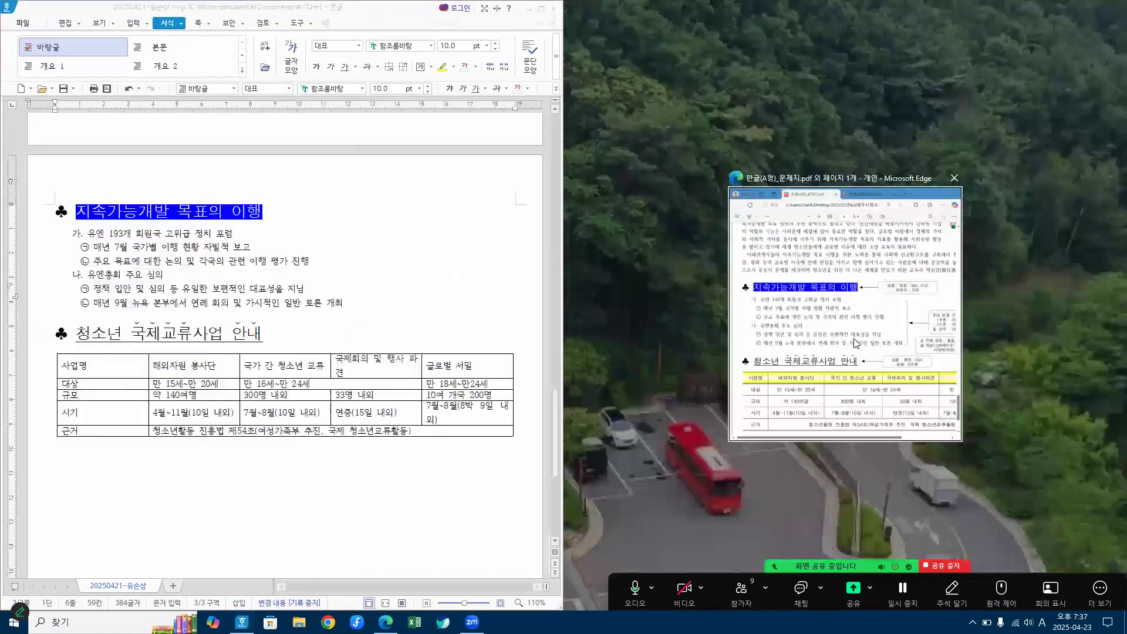
click(878, 327)
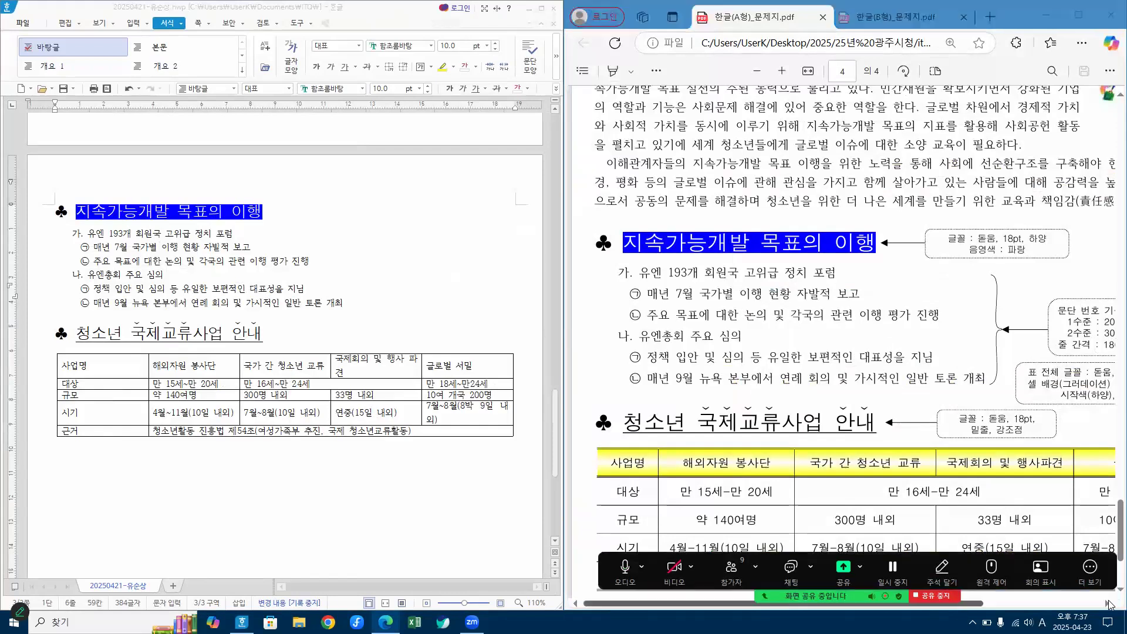
scroll(930, 344, right, 5)
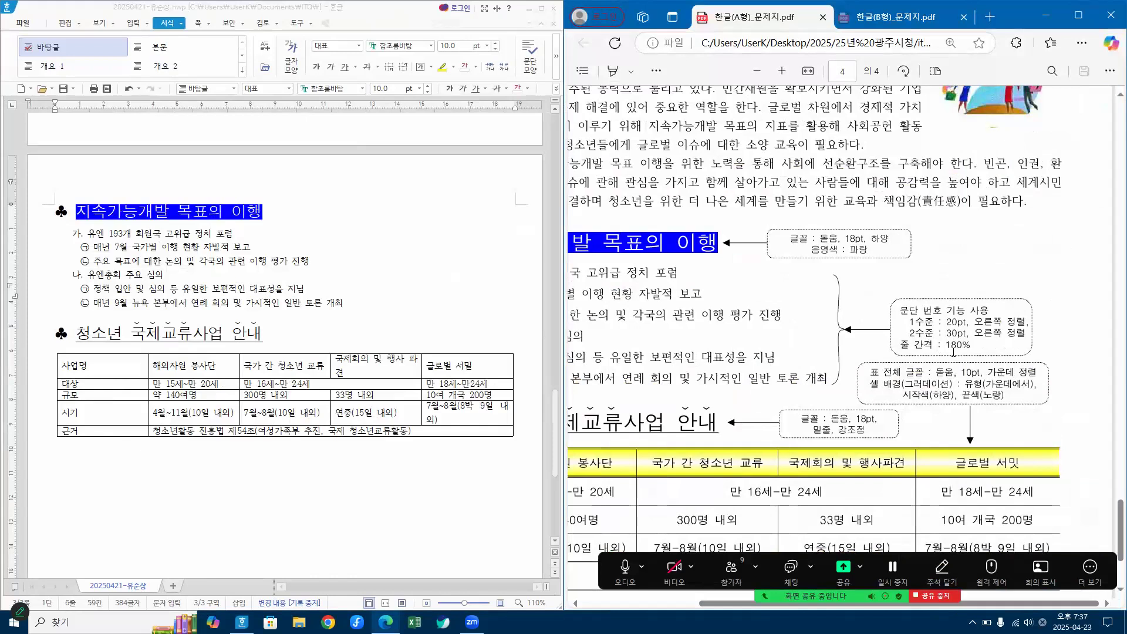
drag(900, 344, 992, 353)
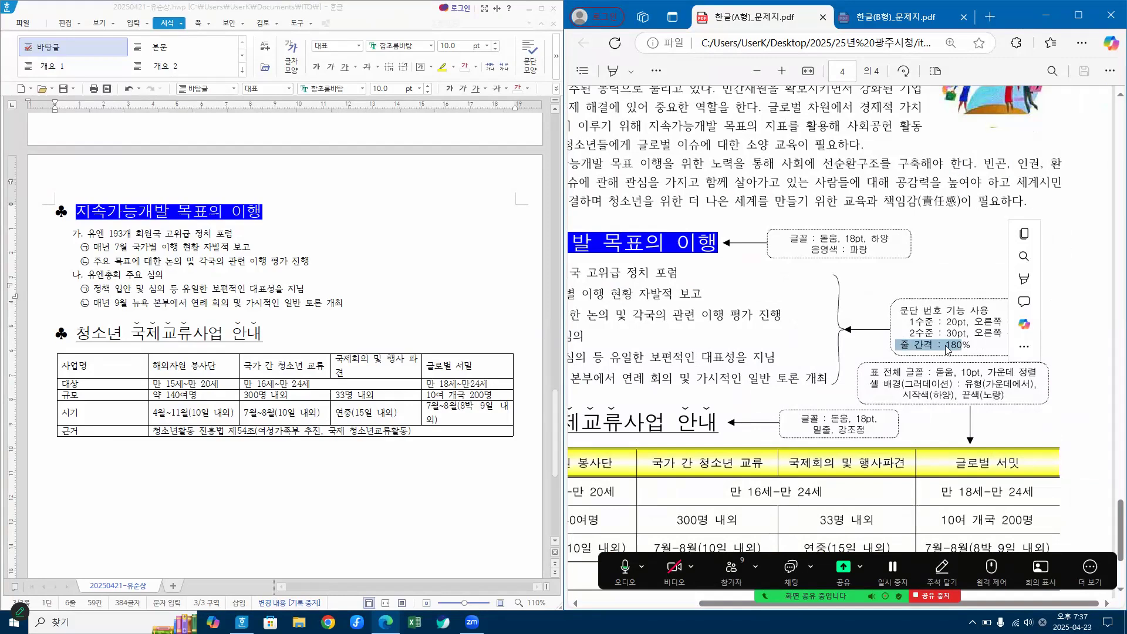
Step: Set the line spacing of the six numbered lines under the "지속가능개발 목표의 이행" heading to 180%
click(322, 497)
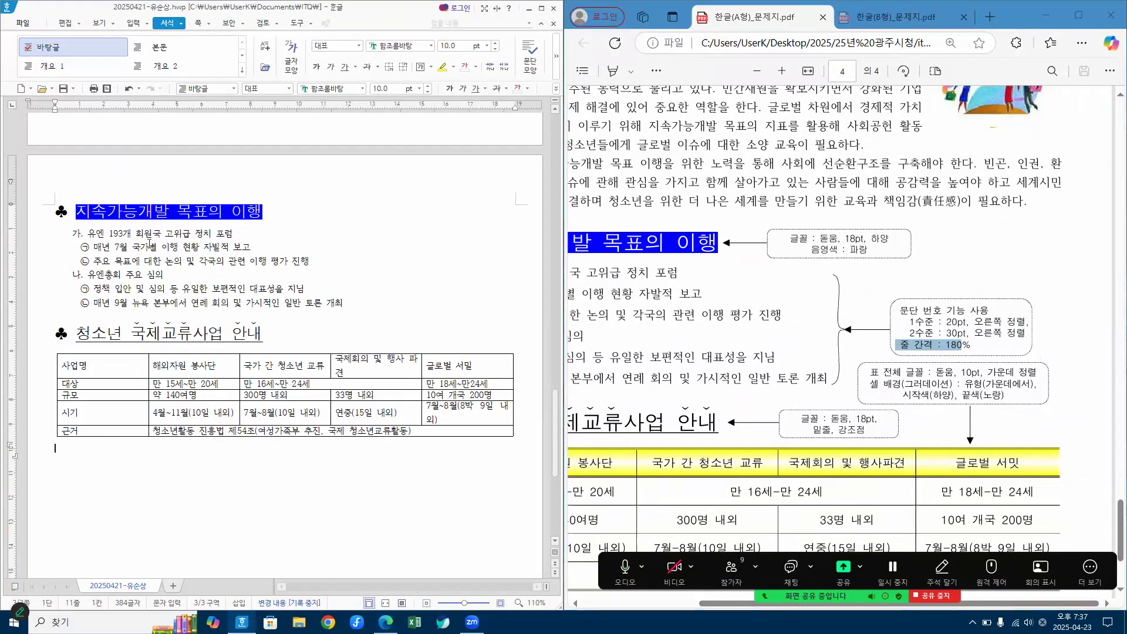
click(151, 240)
drag(152, 239, 168, 311)
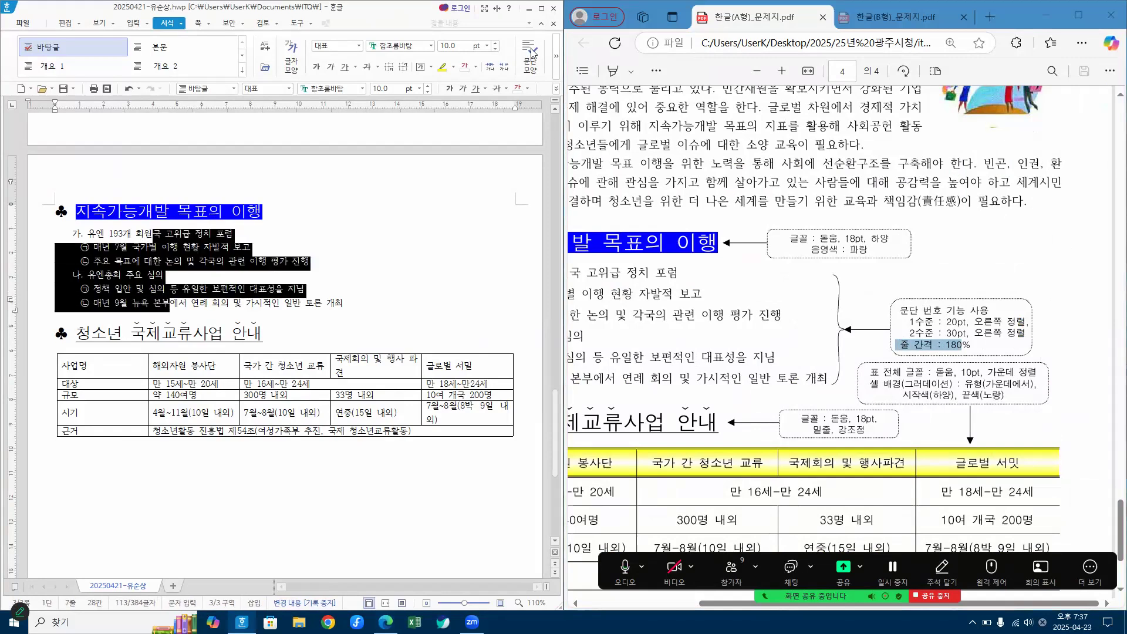
click(543, 11)
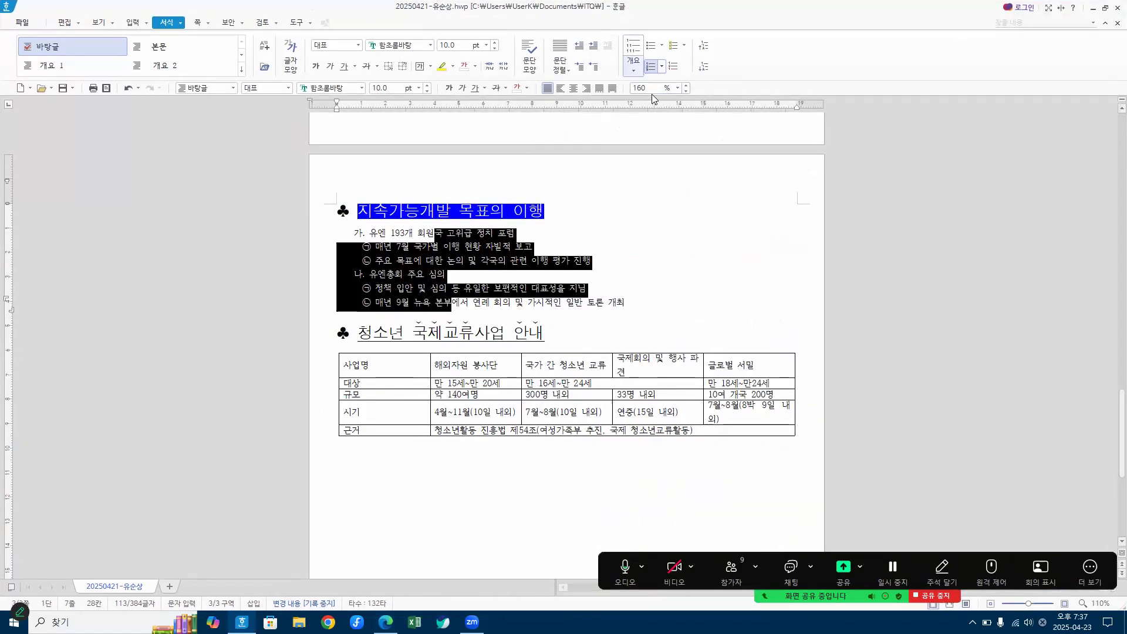
key(ctrl+1)
click(636, 86)
mouse_move(647, 101)
mouse_down()
mouse_move(618, 86)
mouse_move(644, 103)
mouse_up()
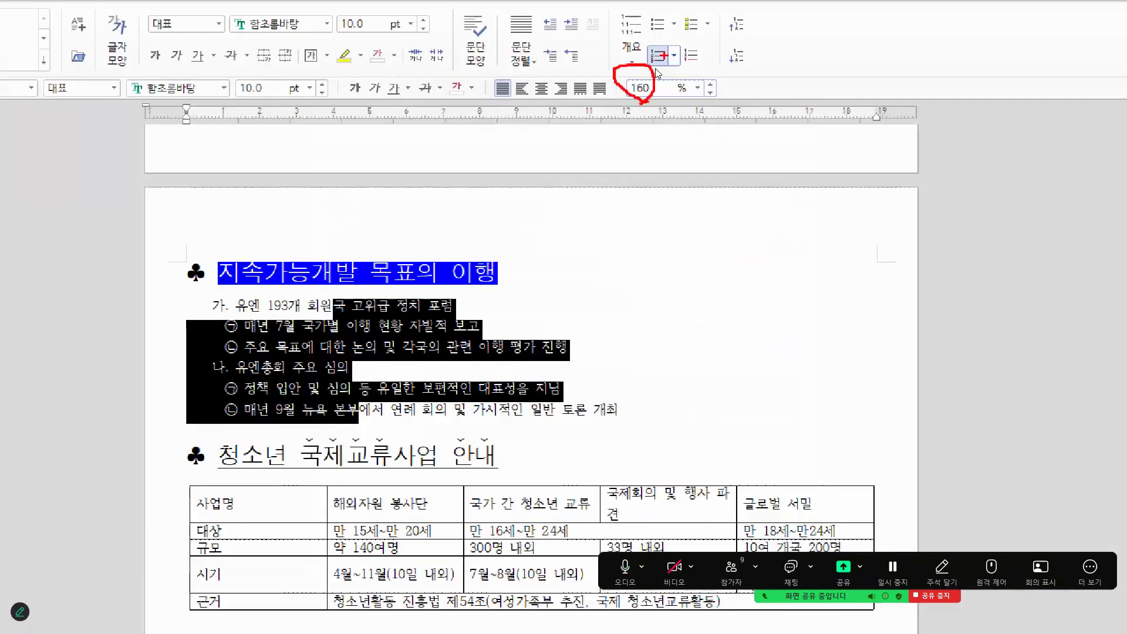
key(Escape)
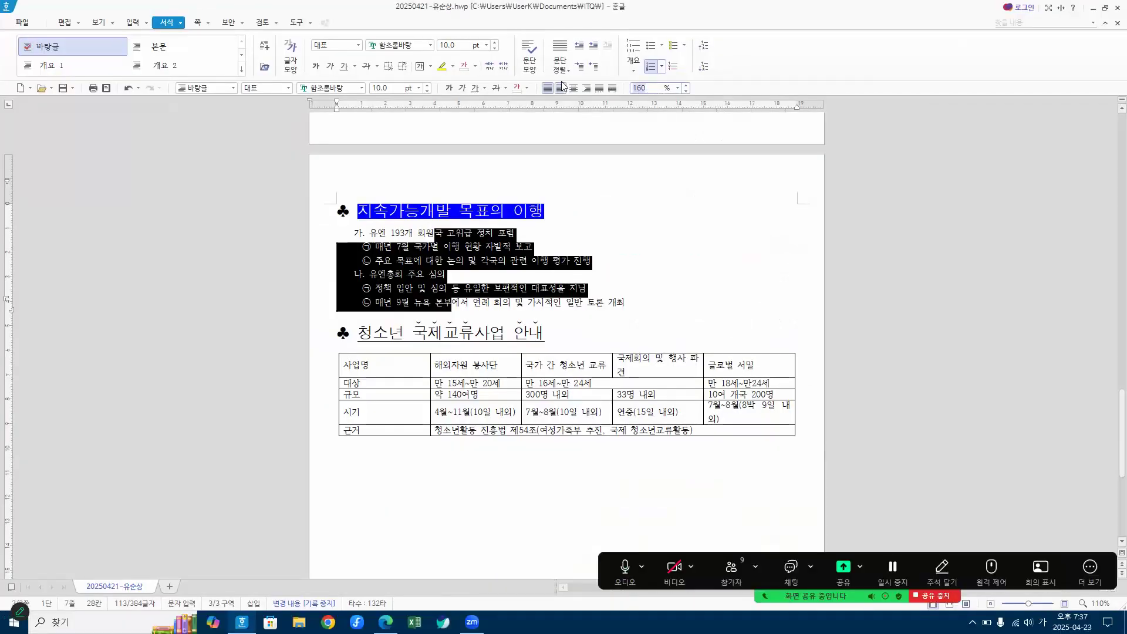
text(180)
key(Return)
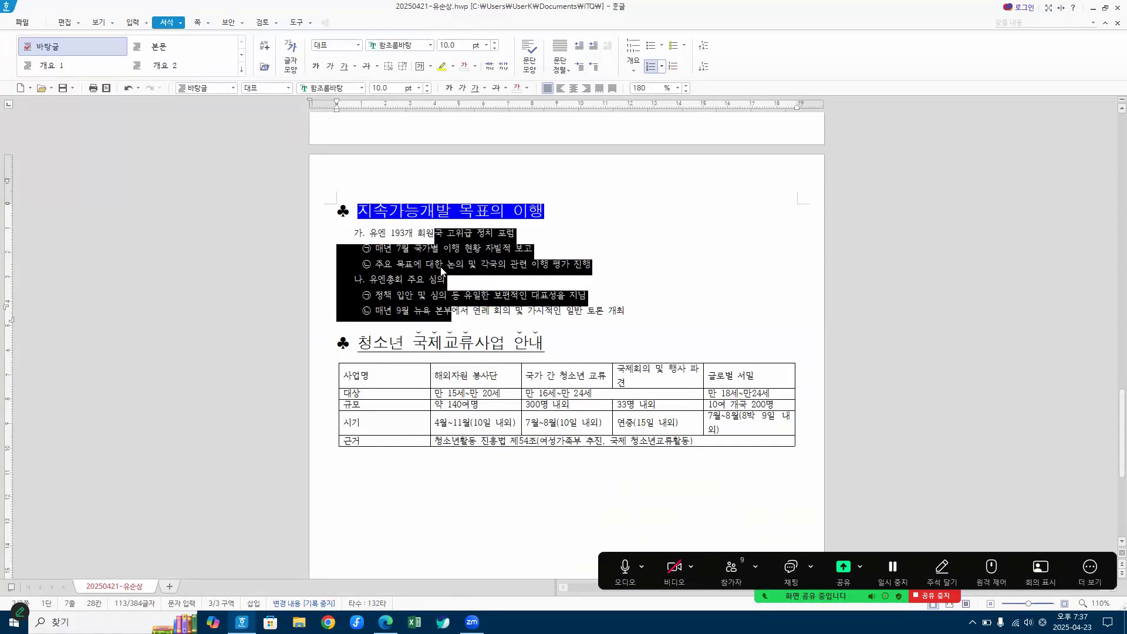
click(414, 277)
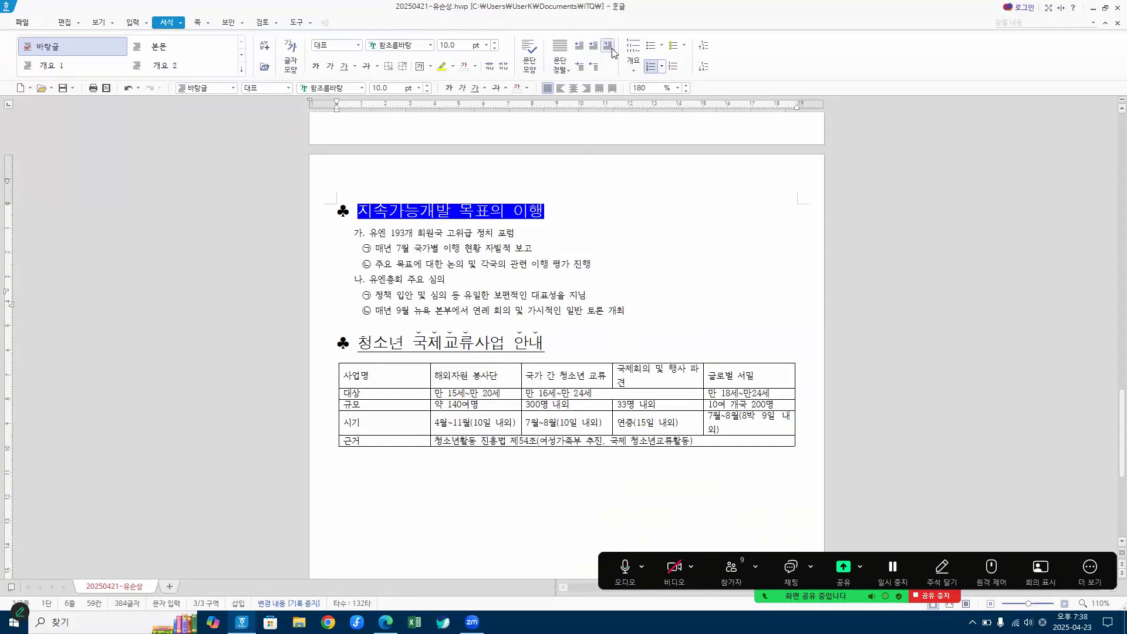
Step: Arrange the document and the exam PDF side by side with their positions swapped
drag(716, 13, 2, 69)
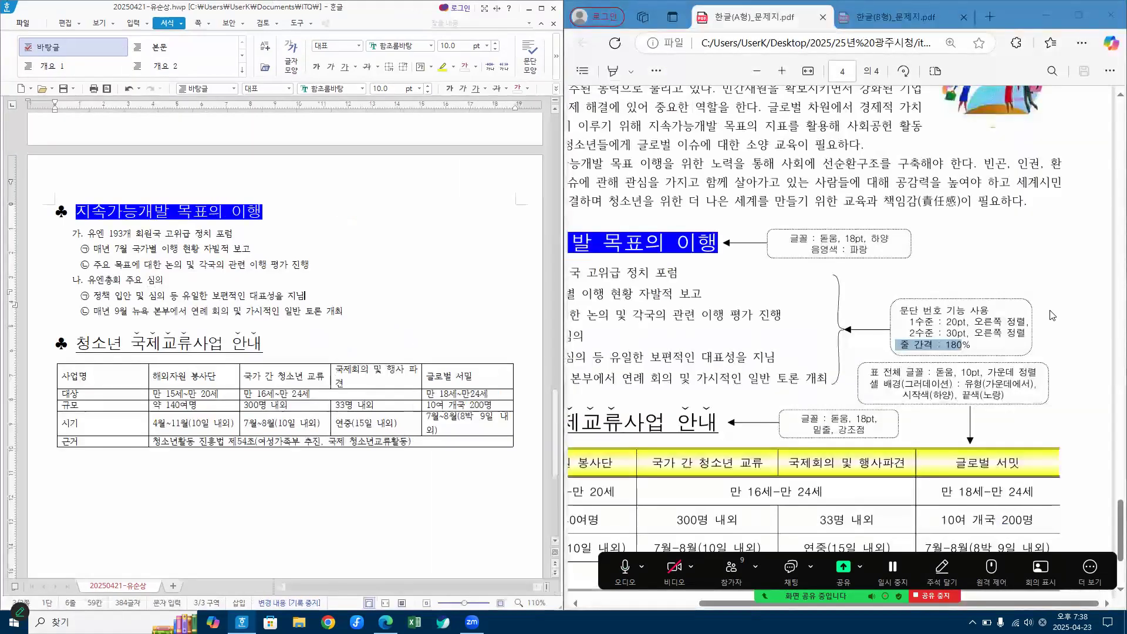
click(1025, 269)
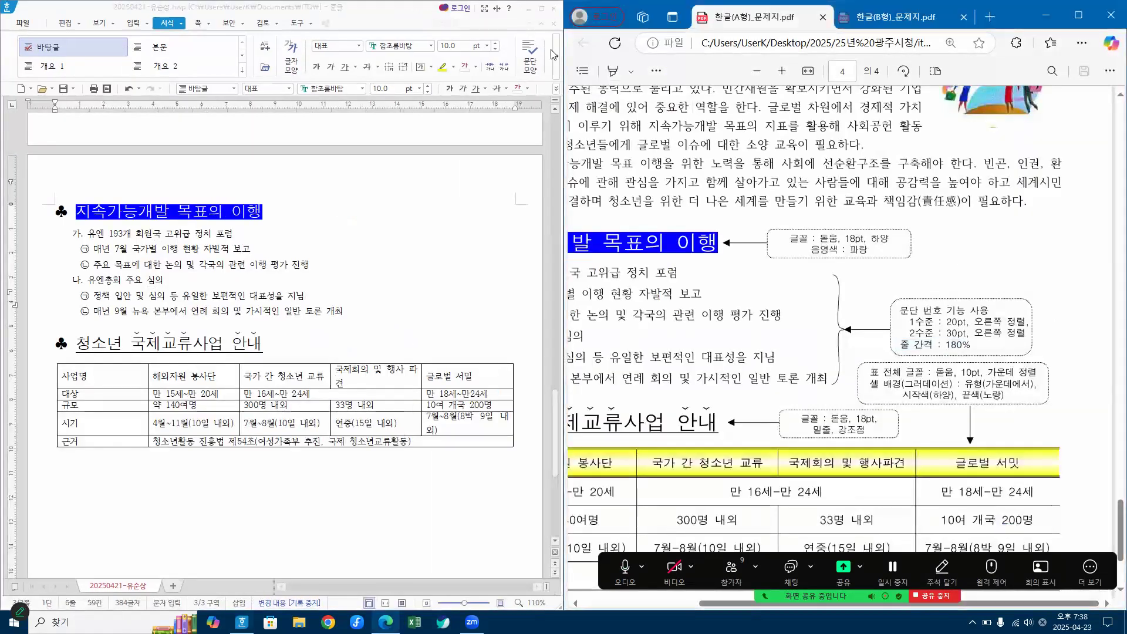
click(394, 12)
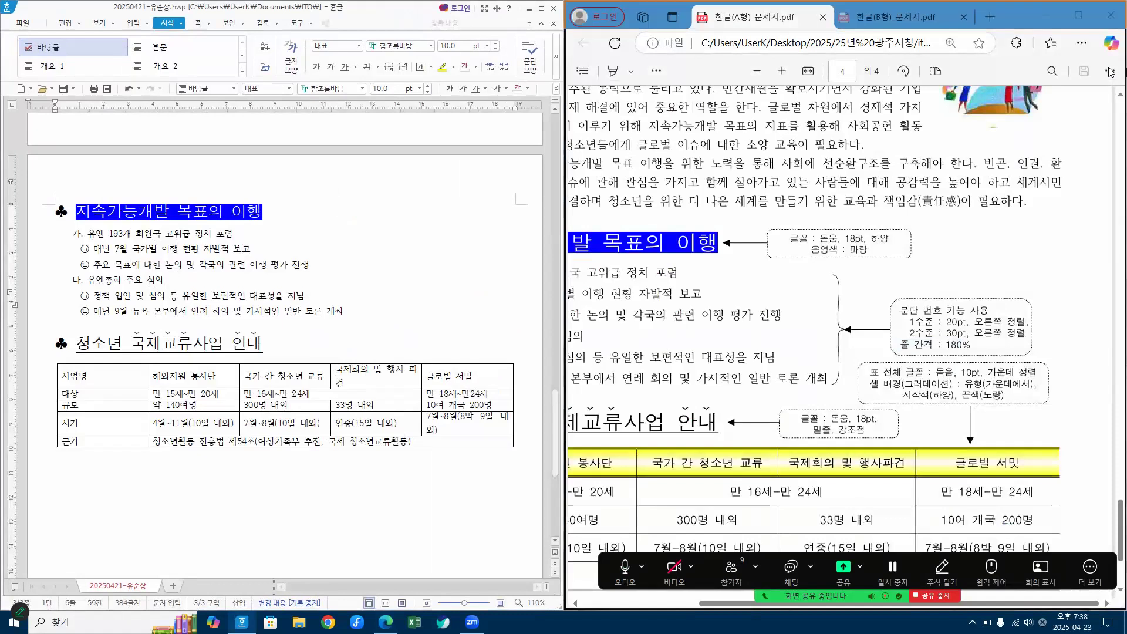
key(super+Right)
click(295, 211)
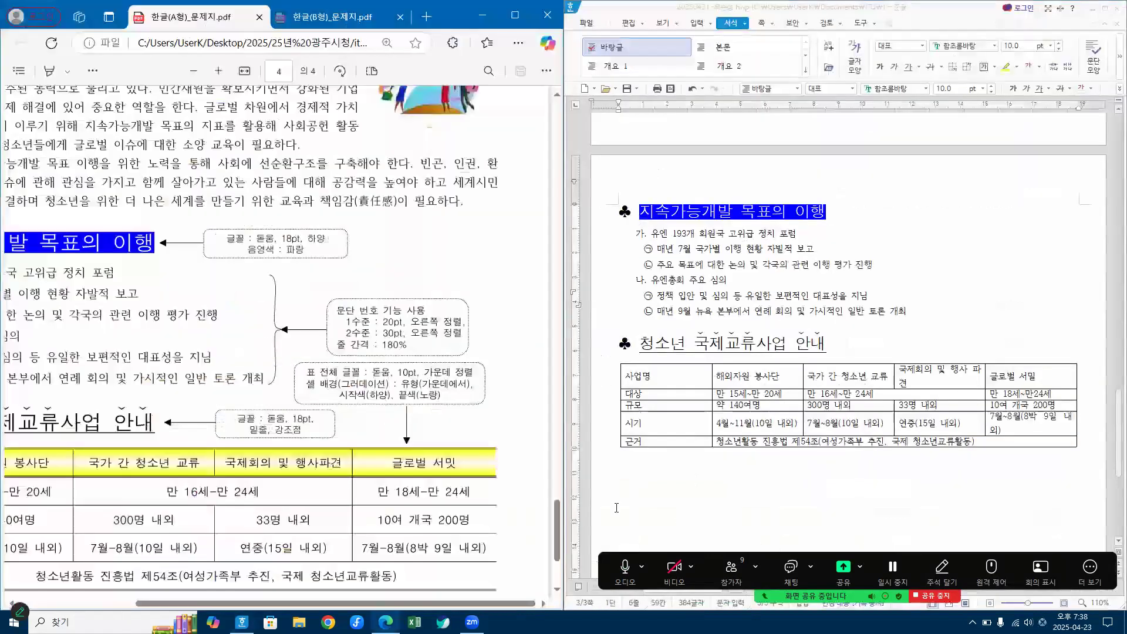
Step: Zoom out the exam PDF to show the page's full width and check the font and alignment required for the table
click(12, 603)
click(12, 603)
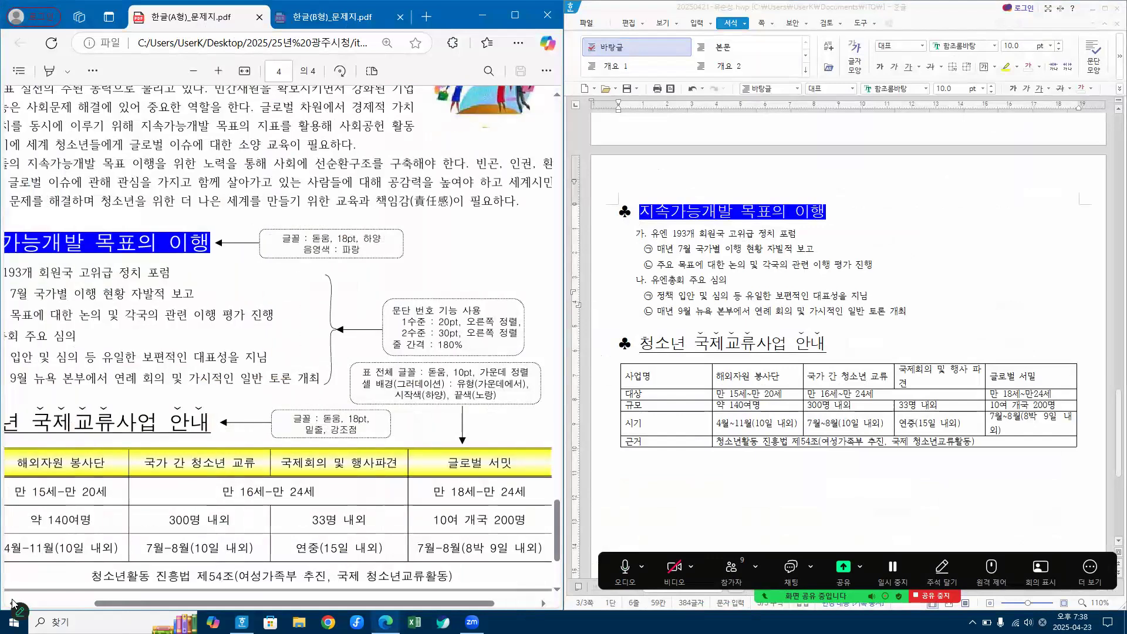
click(194, 71)
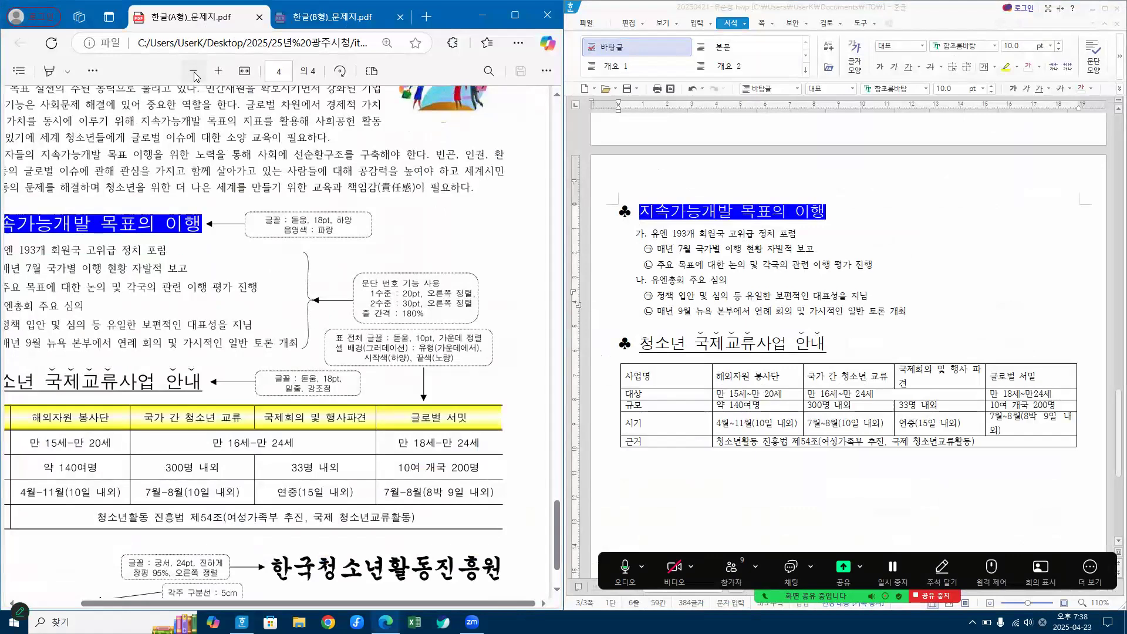
click(194, 71)
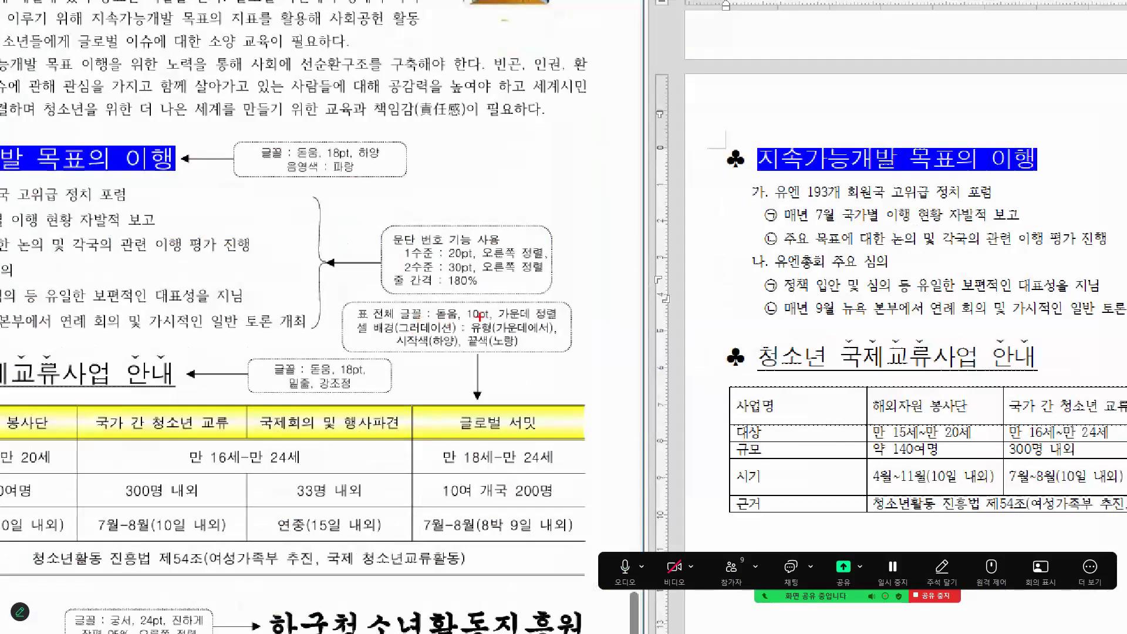
mouse_move(520, 318)
mouse_down()
mouse_move(558, 317)
mouse_move(347, 309)
mouse_move(555, 297)
mouse_move(555, 315)
mouse_up()
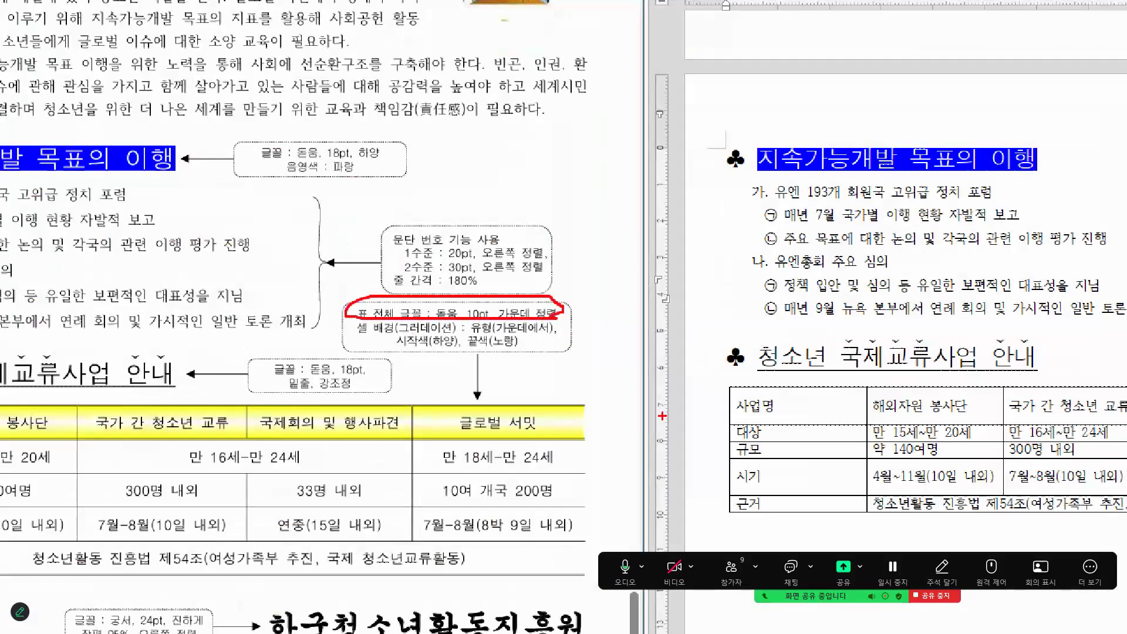
key(Escape)
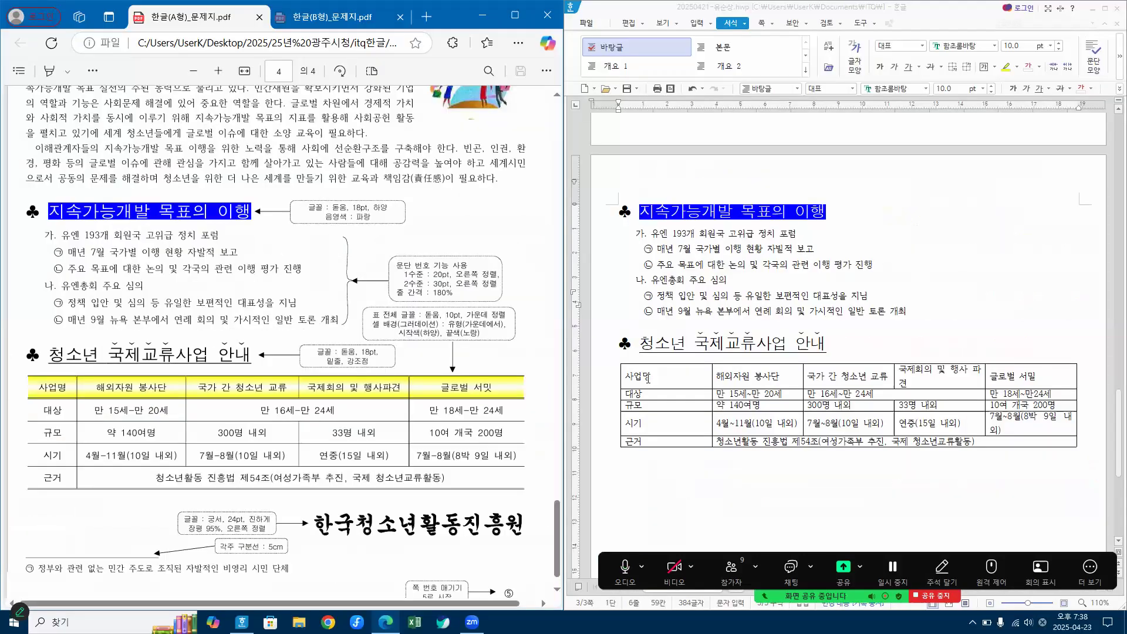
Step: Set all cells of the table under the "청소년 국제교류사업 안내" heading to the 돋움 font and centre their text
drag(648, 378, 1039, 443)
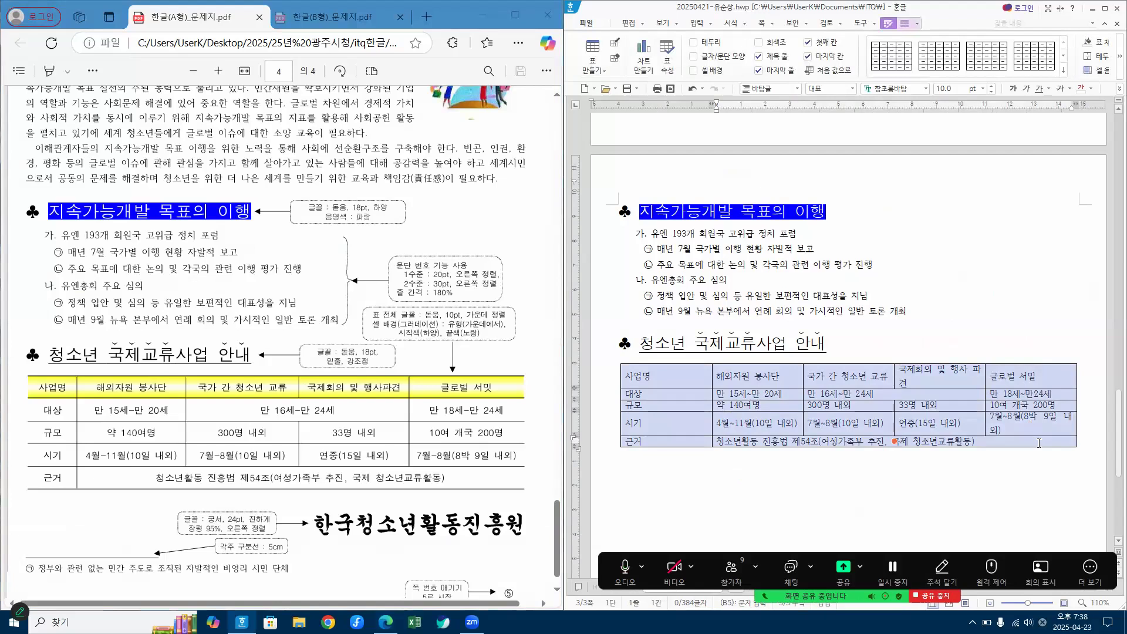
click(905, 88)
text(돋)
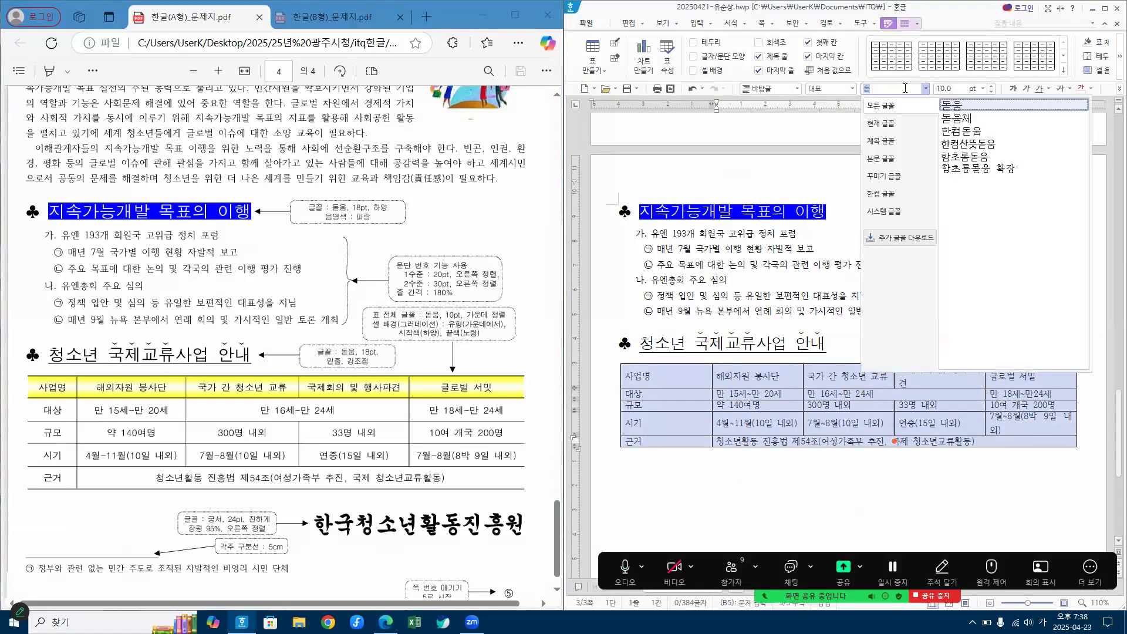
key(Return)
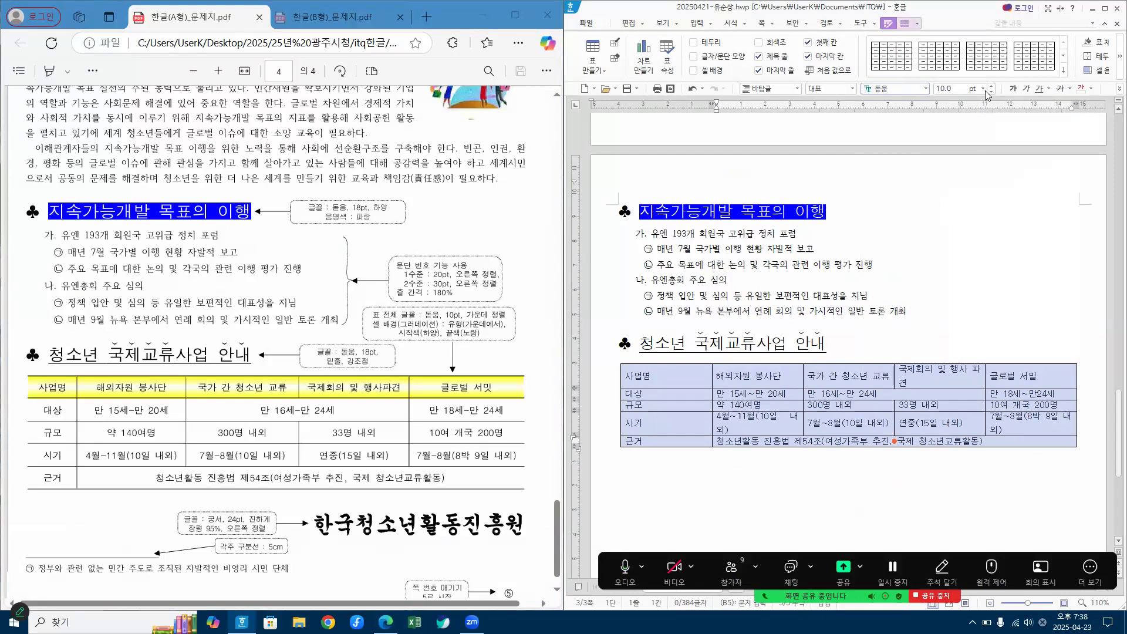
click(1106, 9)
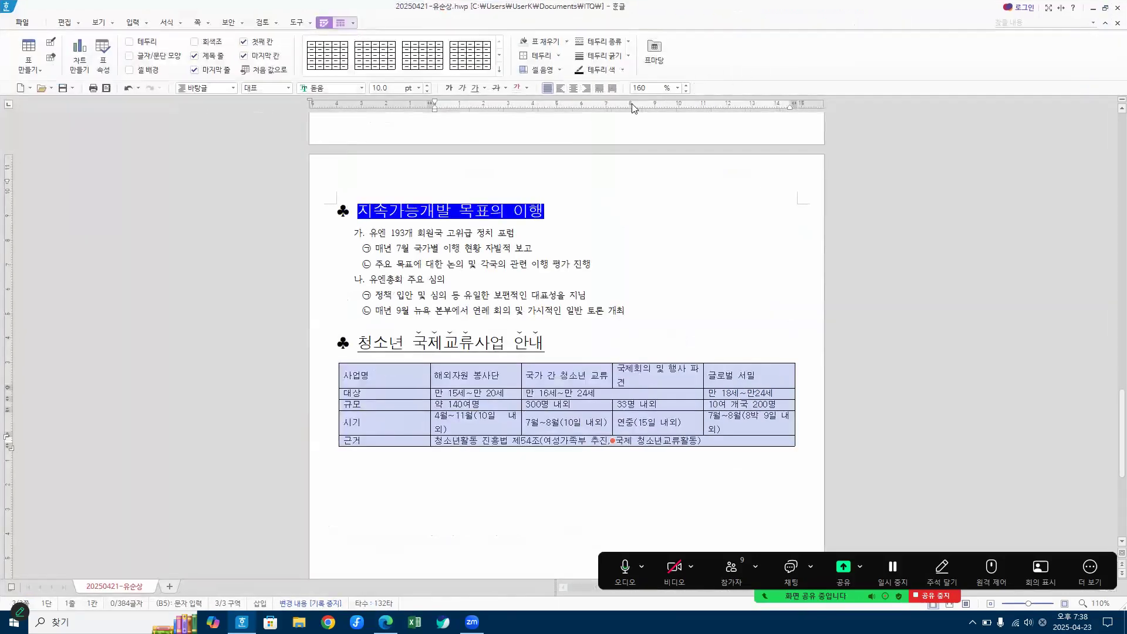
click(575, 90)
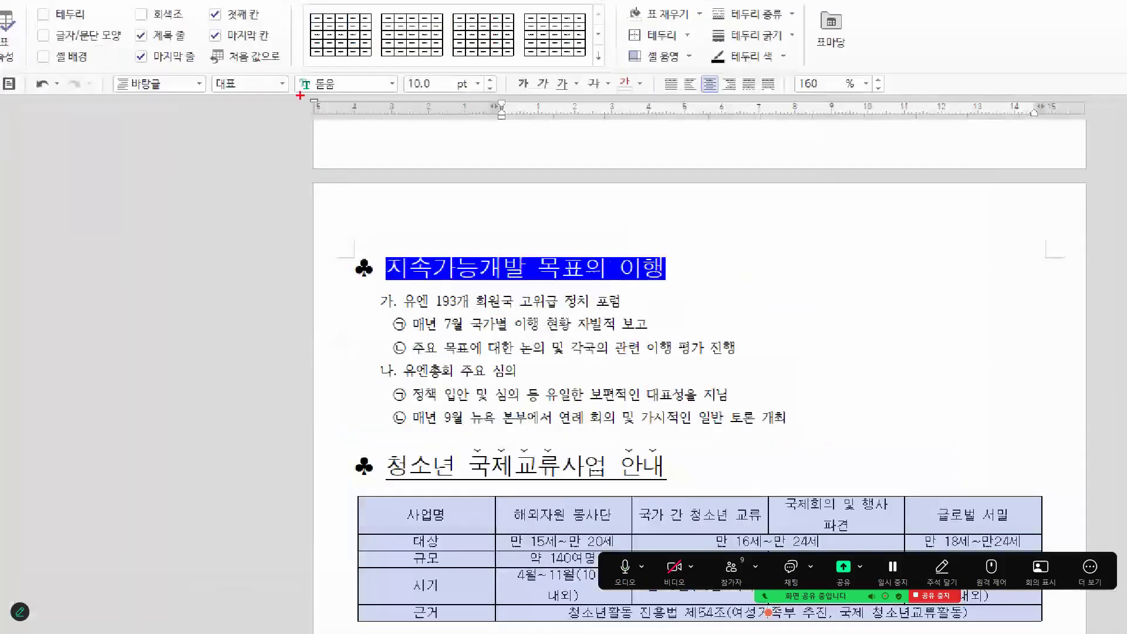
drag(311, 71, 353, 56)
drag(420, 62, 468, 68)
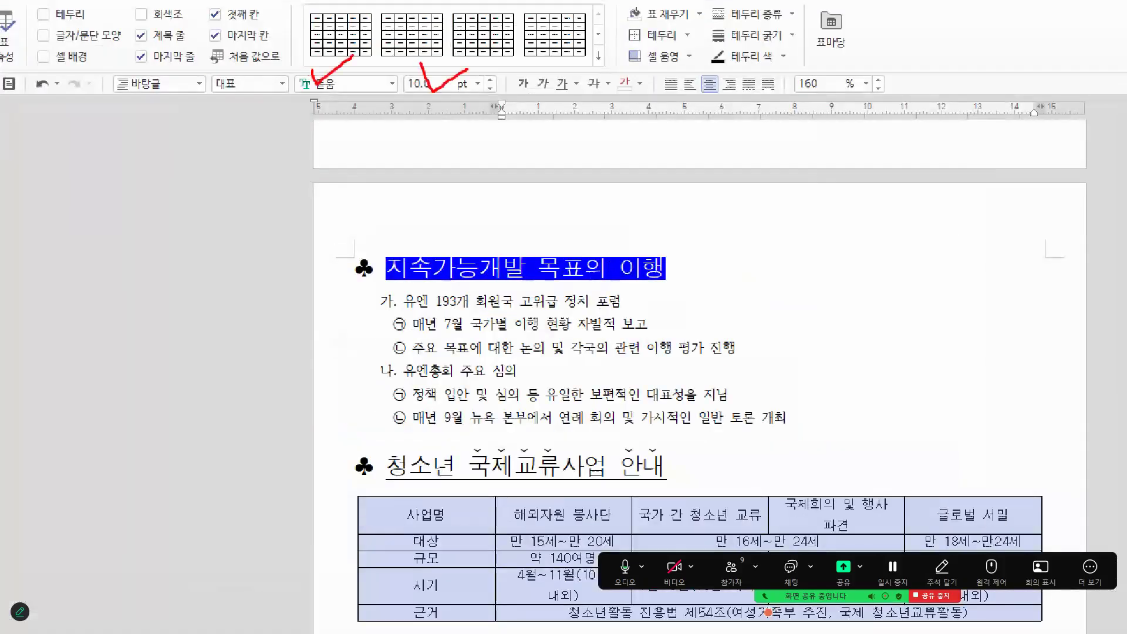
mouse_move(708, 70)
mouse_down()
mouse_move(712, 80)
mouse_move(732, 55)
mouse_up()
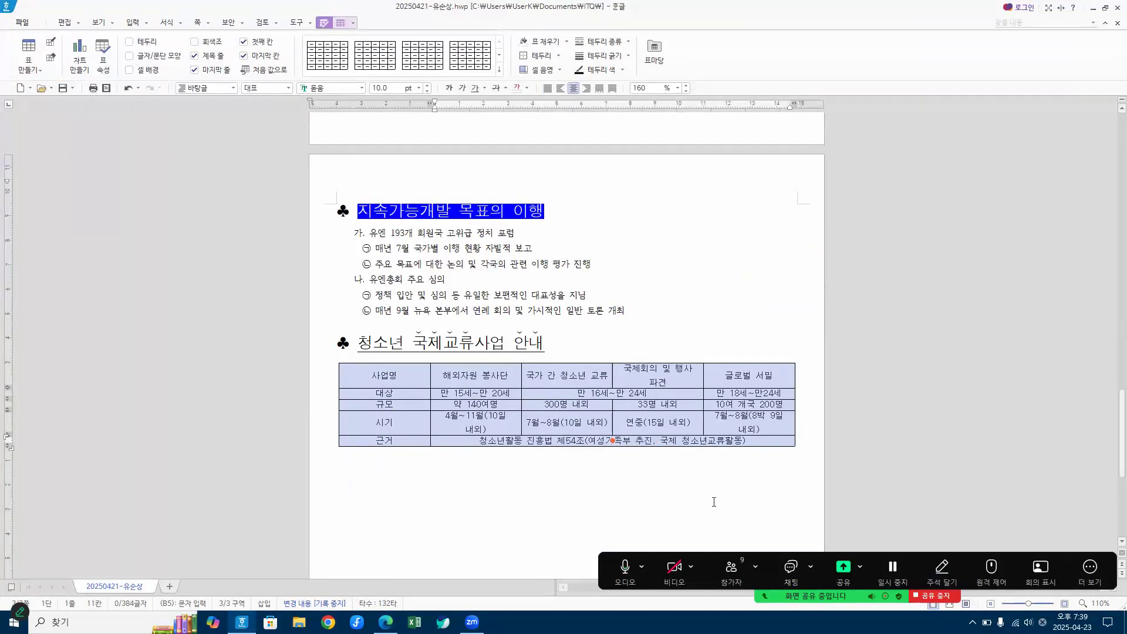
Step: Place the document beside the exam PDF again and deselect the table cells
drag(398, 7, 1109, 99)
drag(1047, 138, 1048, 139)
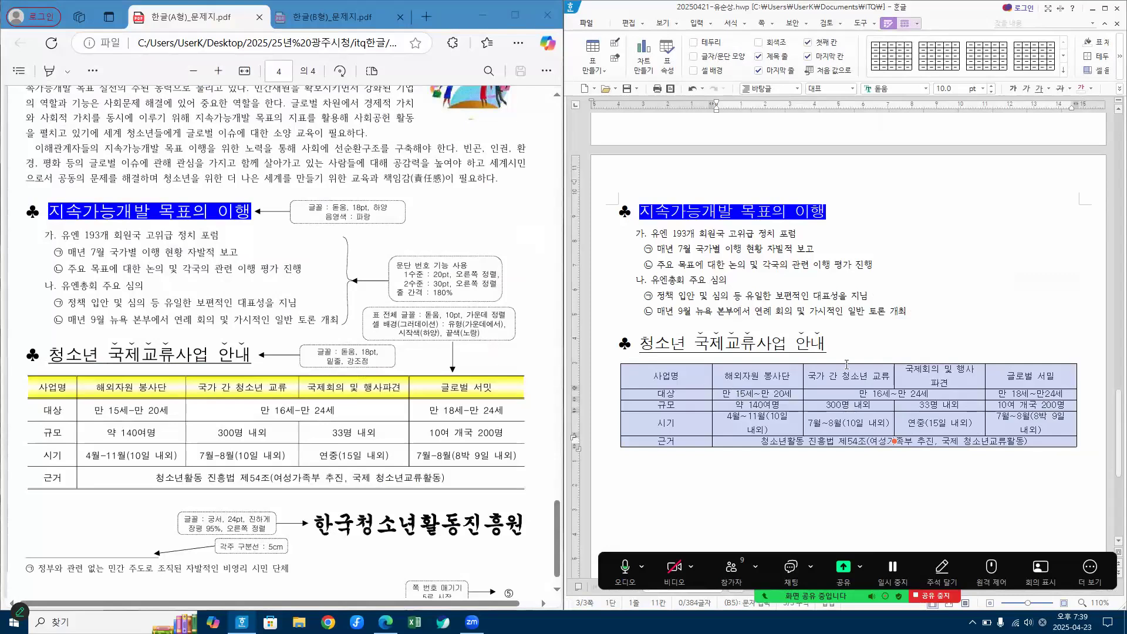
click(885, 351)
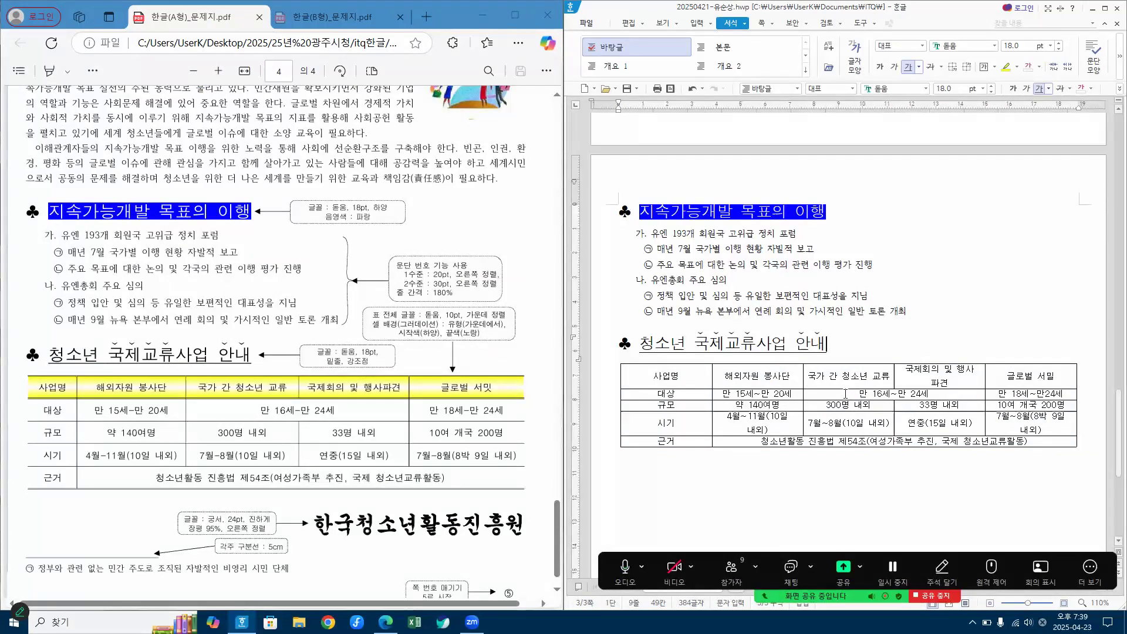
Step: Open the cell background settings for the table's header row, from 사업명 to 글로벌 서밋
drag(667, 379, 1037, 386)
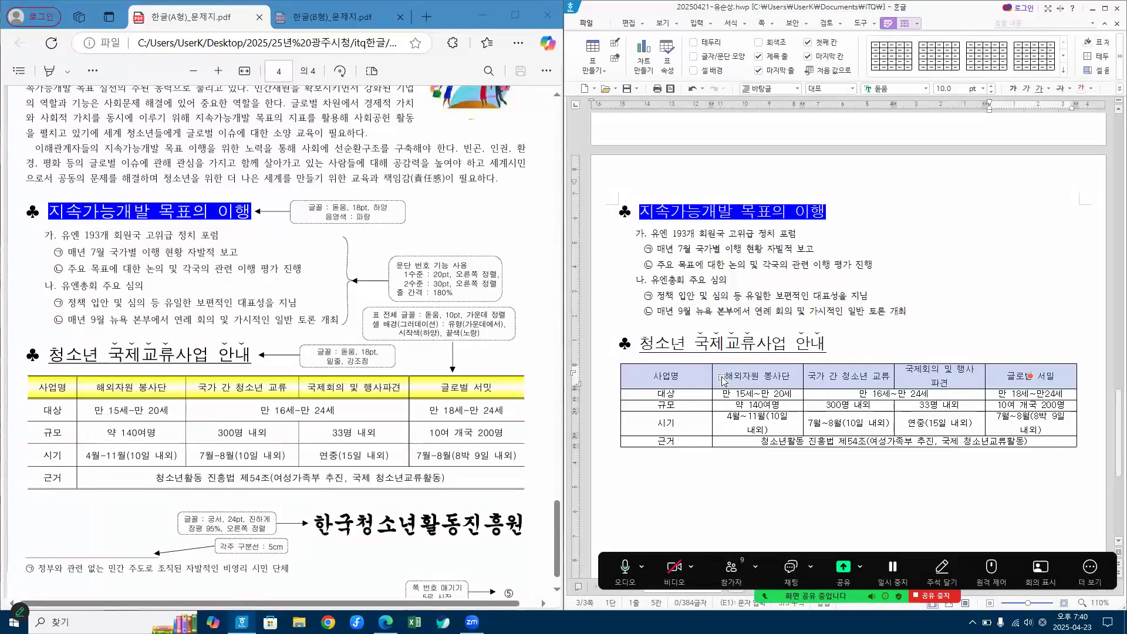
key(l)
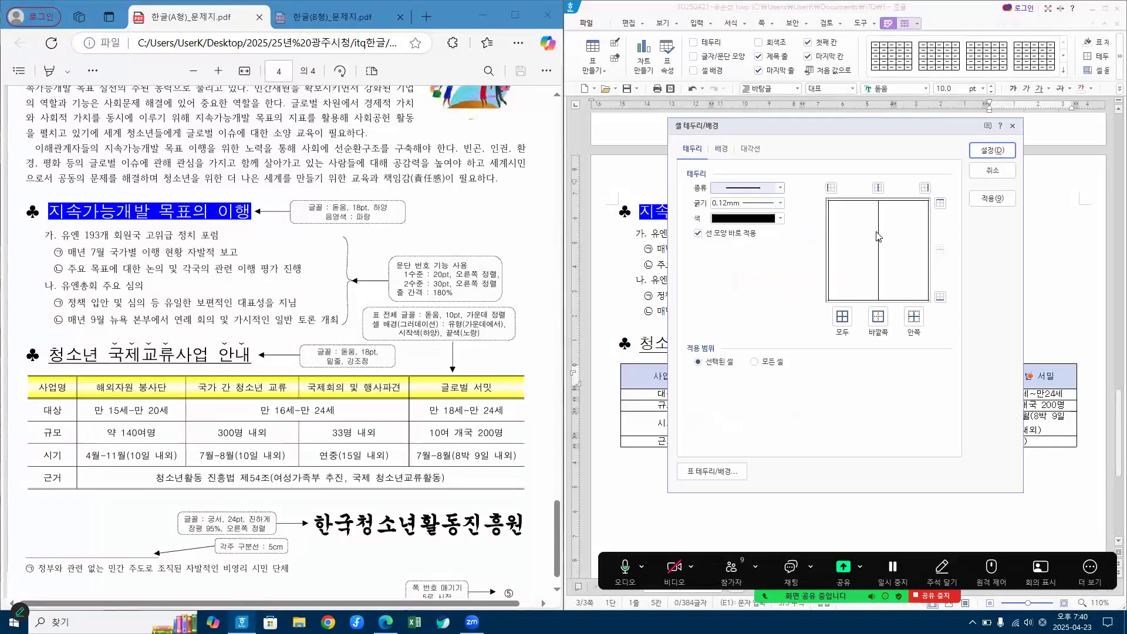
drag(762, 127, 711, 120)
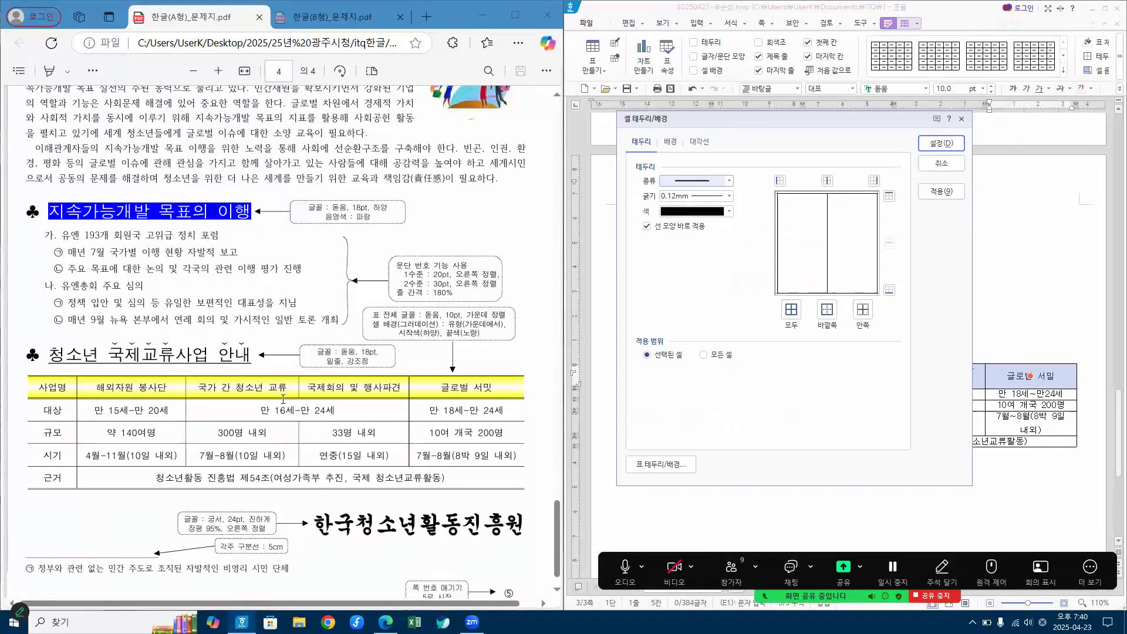
click(673, 143)
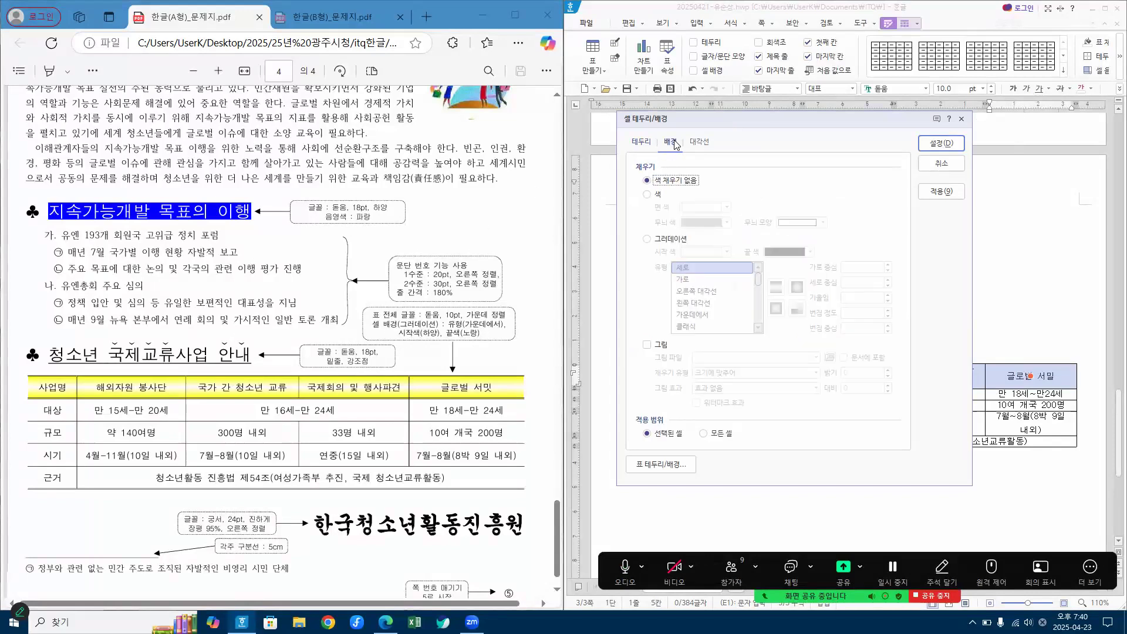
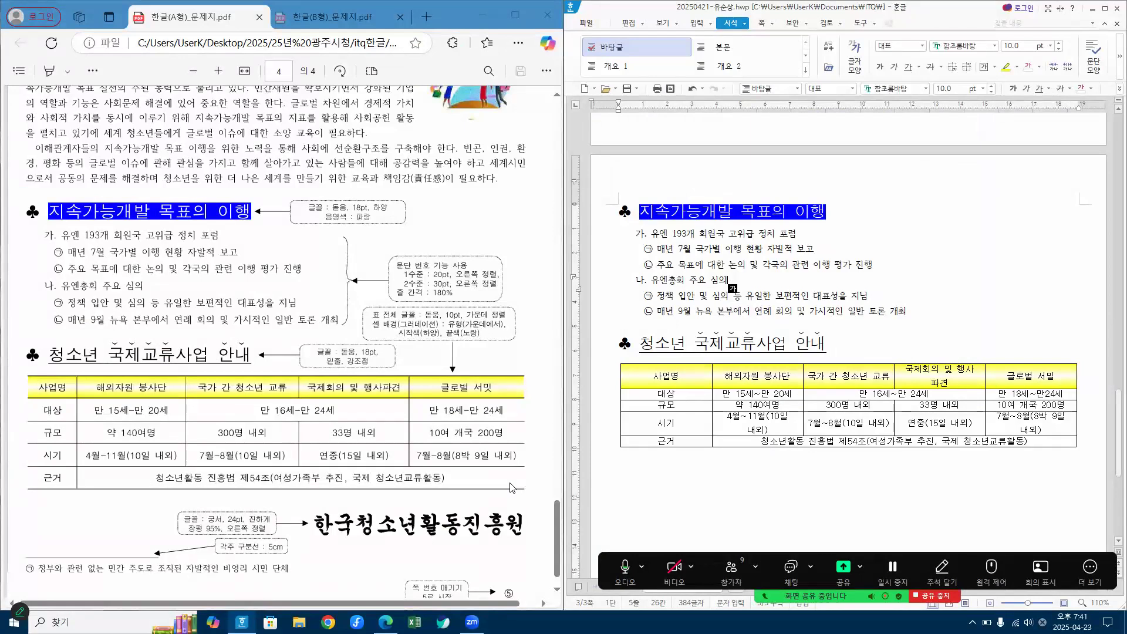
Step: Set the left and right outer borders of the entire table under "청소년 국제교류사업 안내" to no line
drag(683, 380, 1032, 448)
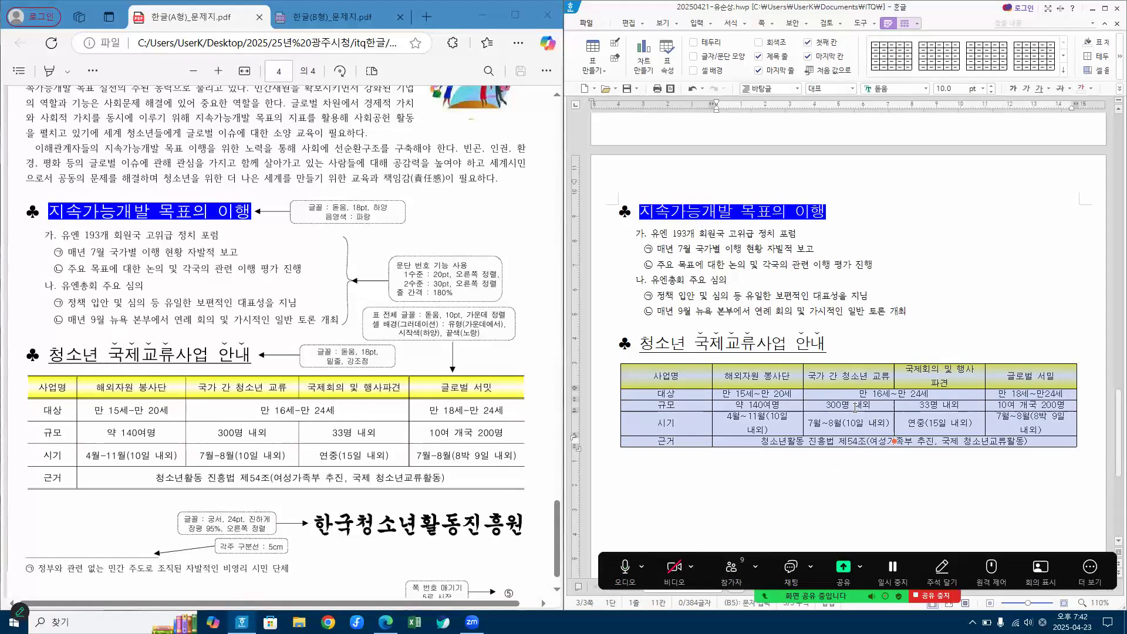
key(l)
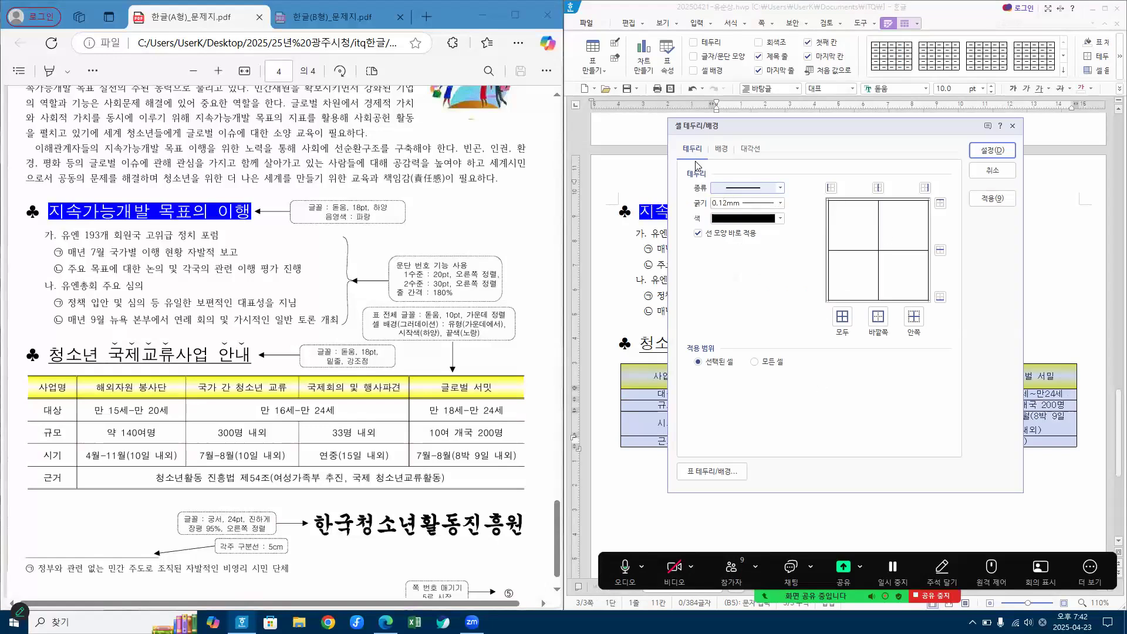
click(782, 189)
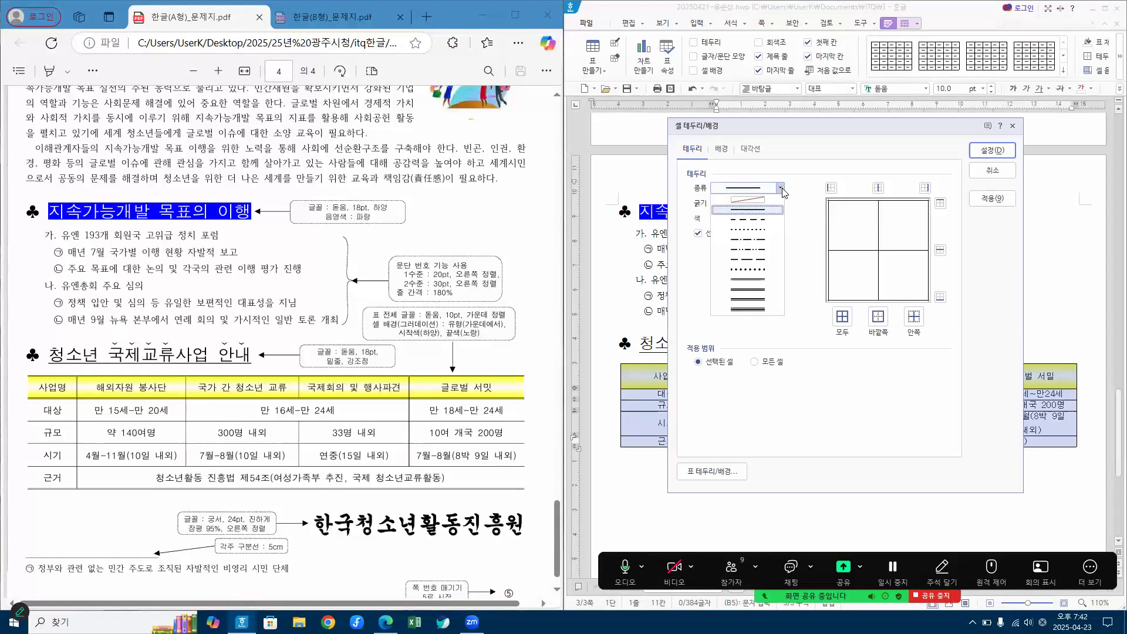
click(739, 200)
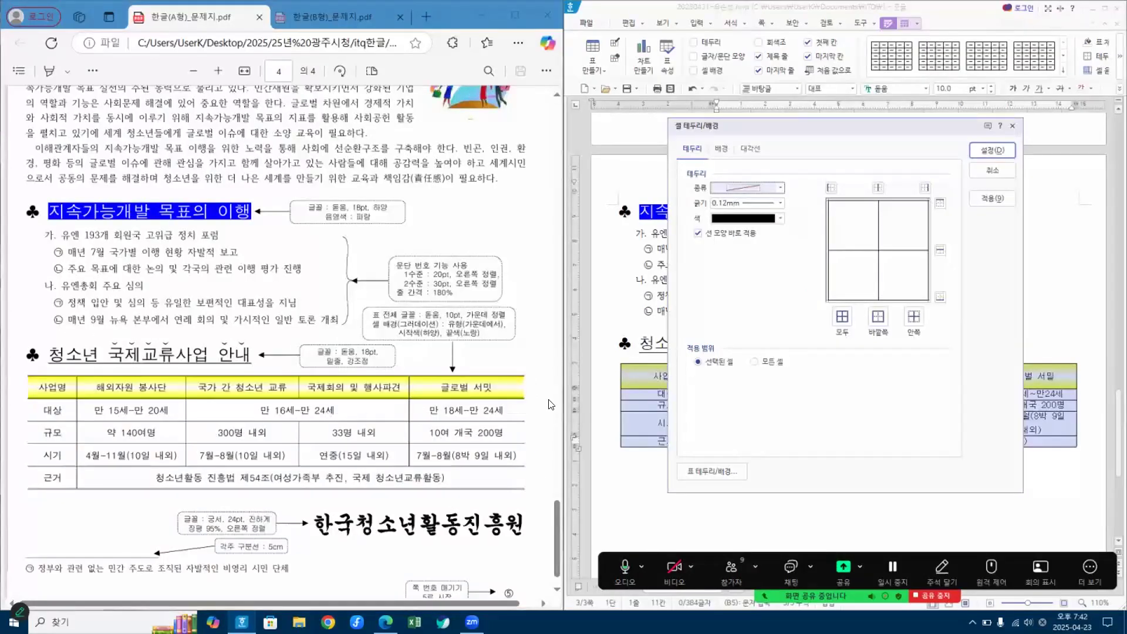
click(831, 188)
click(925, 188)
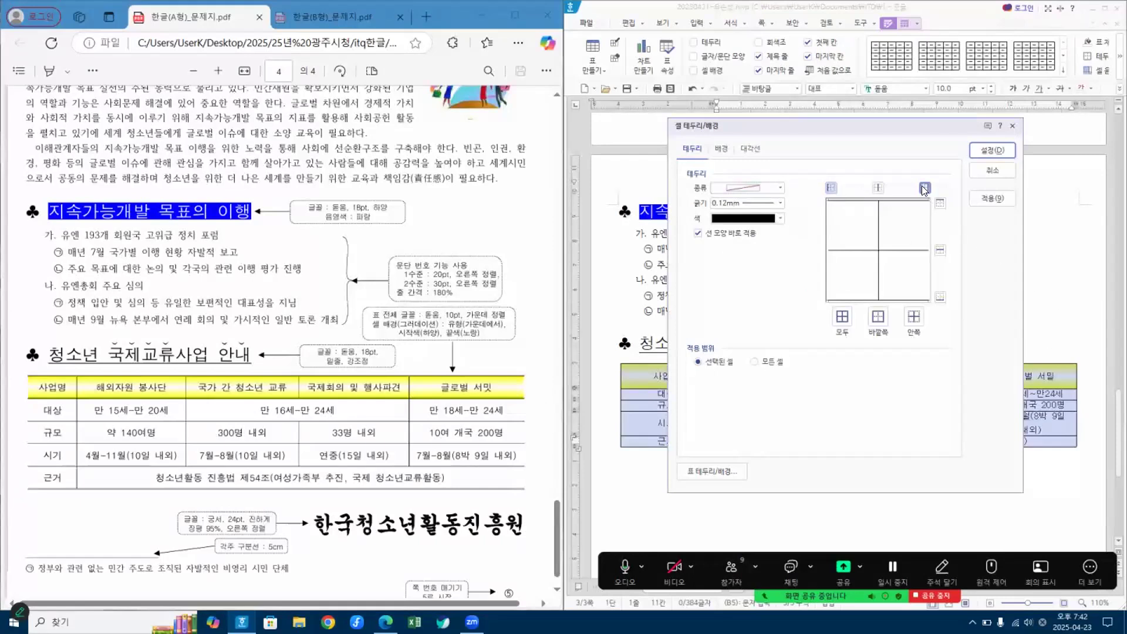
key(ctrl+1)
click(844, 154)
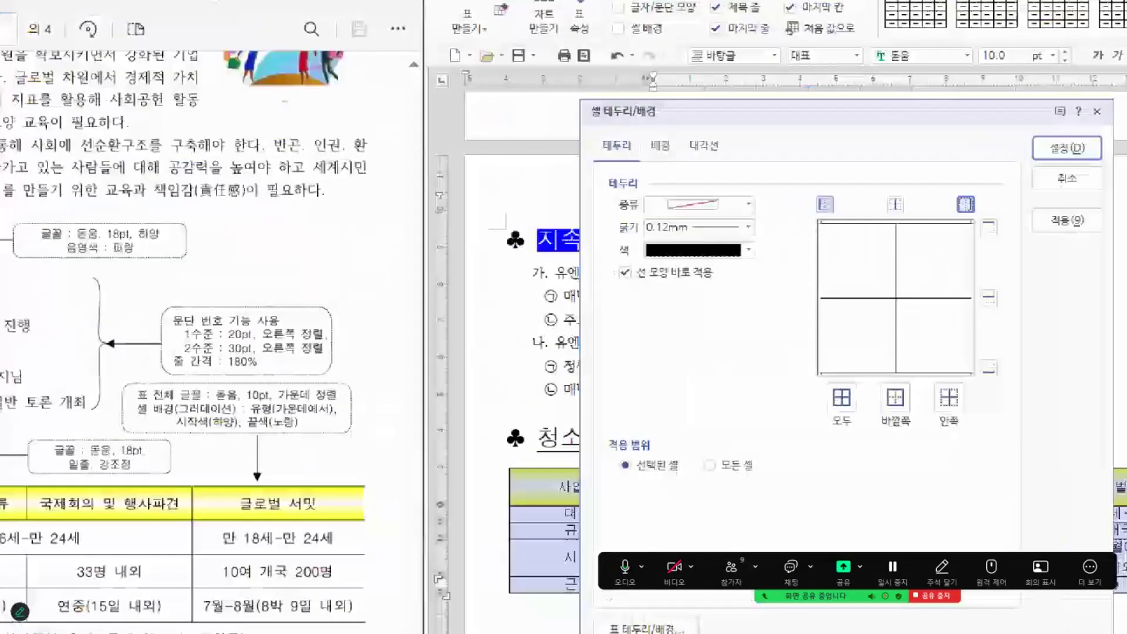
mouse_move(610, 136)
mouse_down()
mouse_move(615, 145)
mouse_move(633, 116)
mouse_up()
mouse_move(721, 219)
mouse_down()
mouse_move(678, 216)
mouse_move(657, 182)
mouse_move(712, 227)
mouse_up()
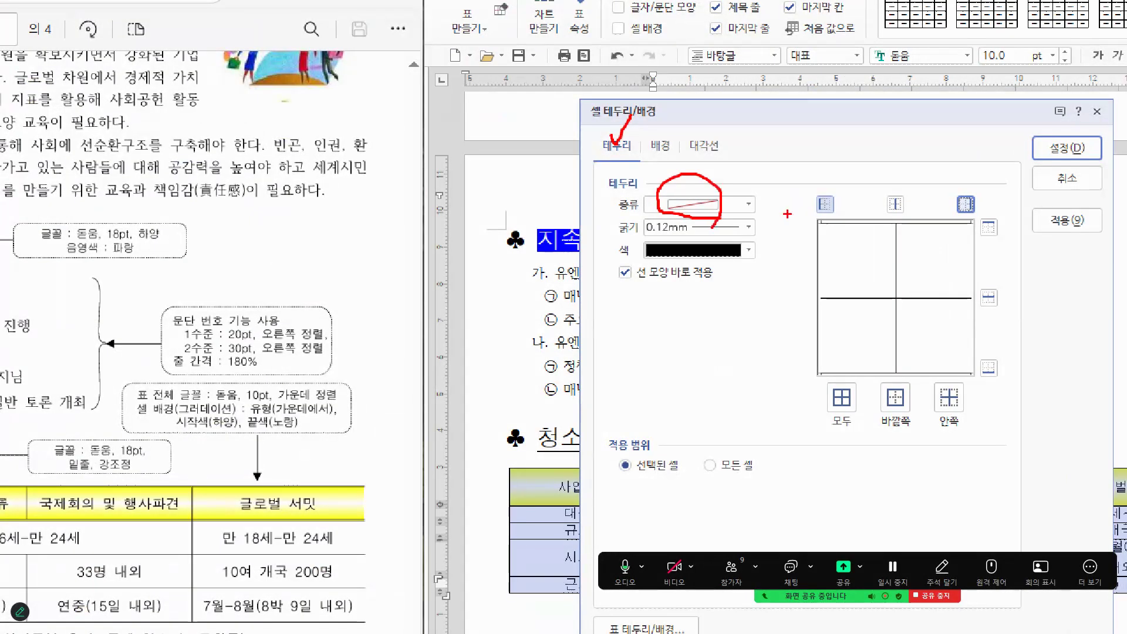
drag(811, 189, 837, 190)
mouse_move(947, 189)
mouse_down()
mouse_move(964, 209)
mouse_move(987, 177)
mouse_up()
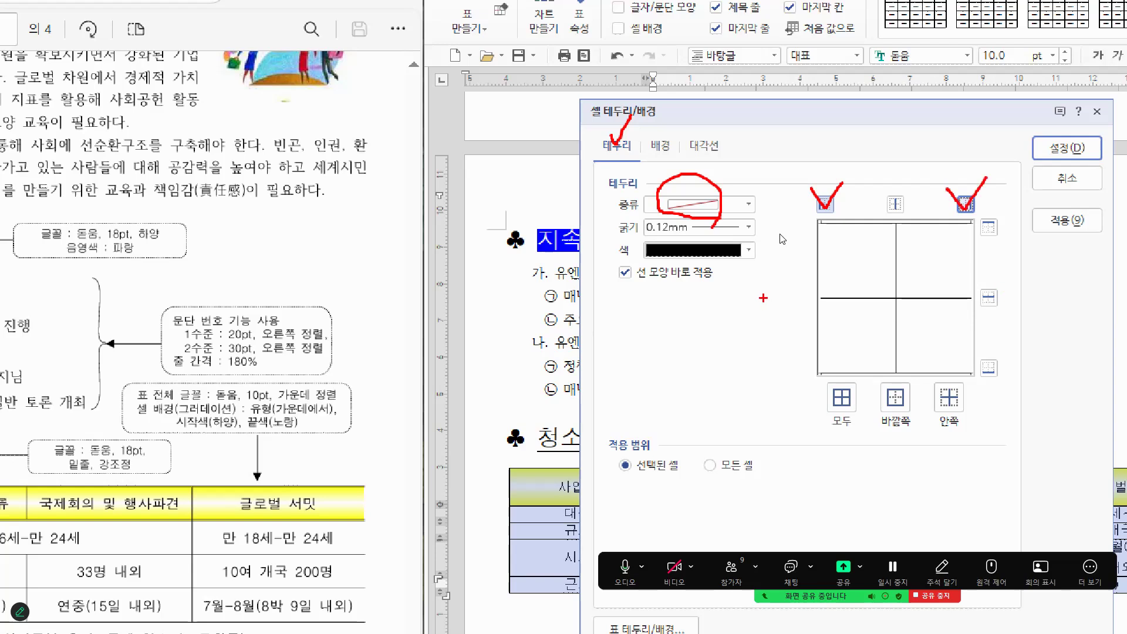
key(Escape)
click(833, 188)
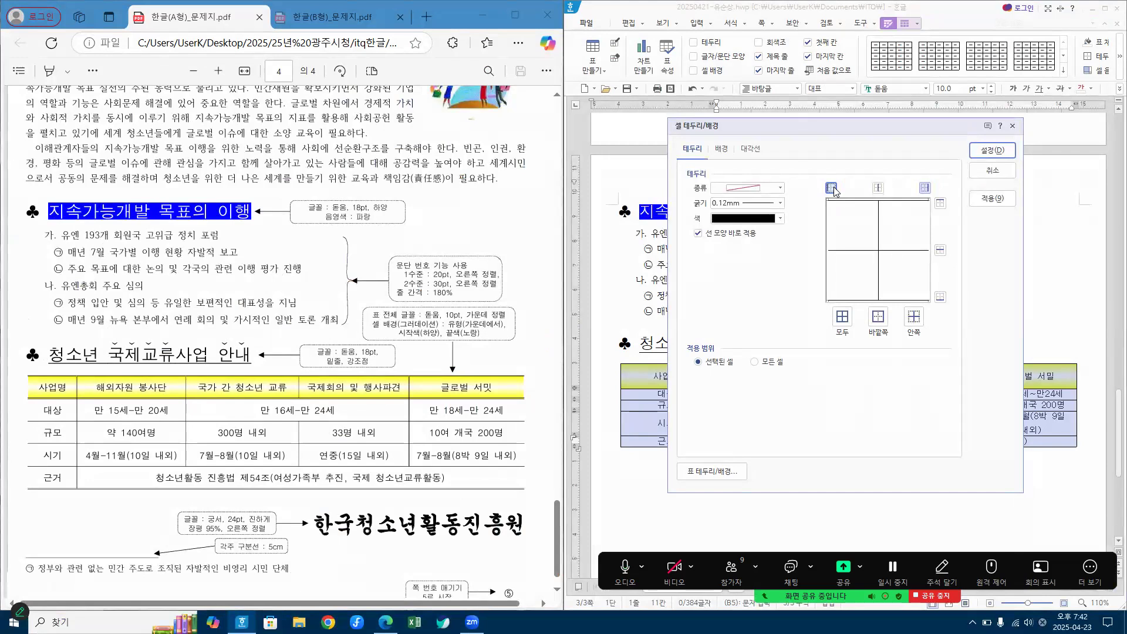
key(ctrl+1)
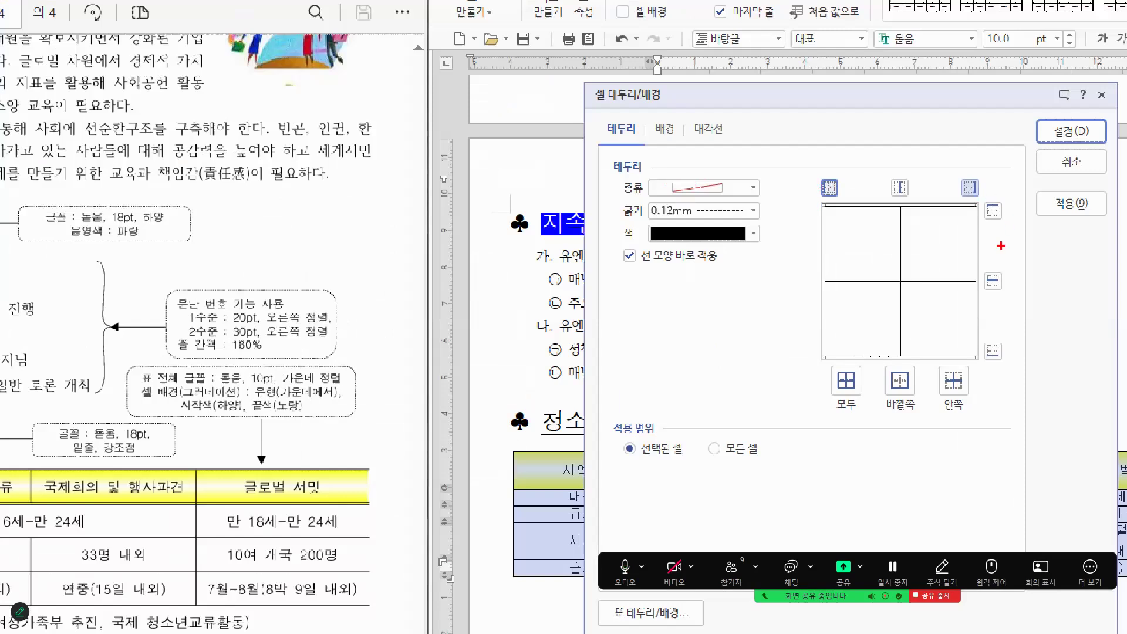
drag(977, 217, 983, 340)
drag(820, 236, 823, 368)
drag(1067, 115, 1126, 89)
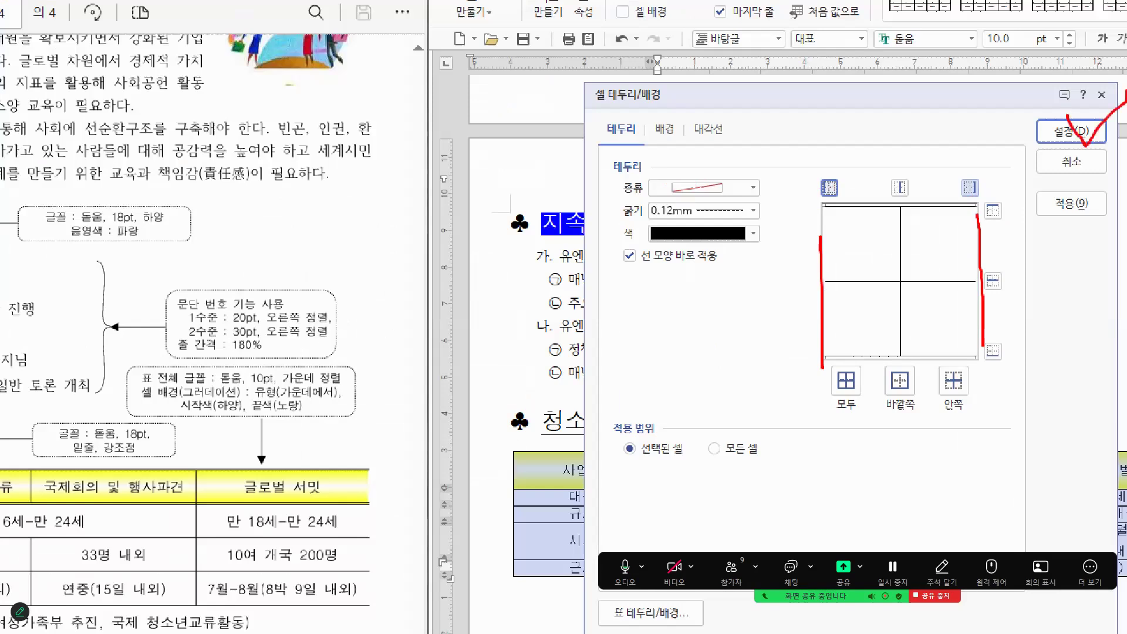
key(Escape)
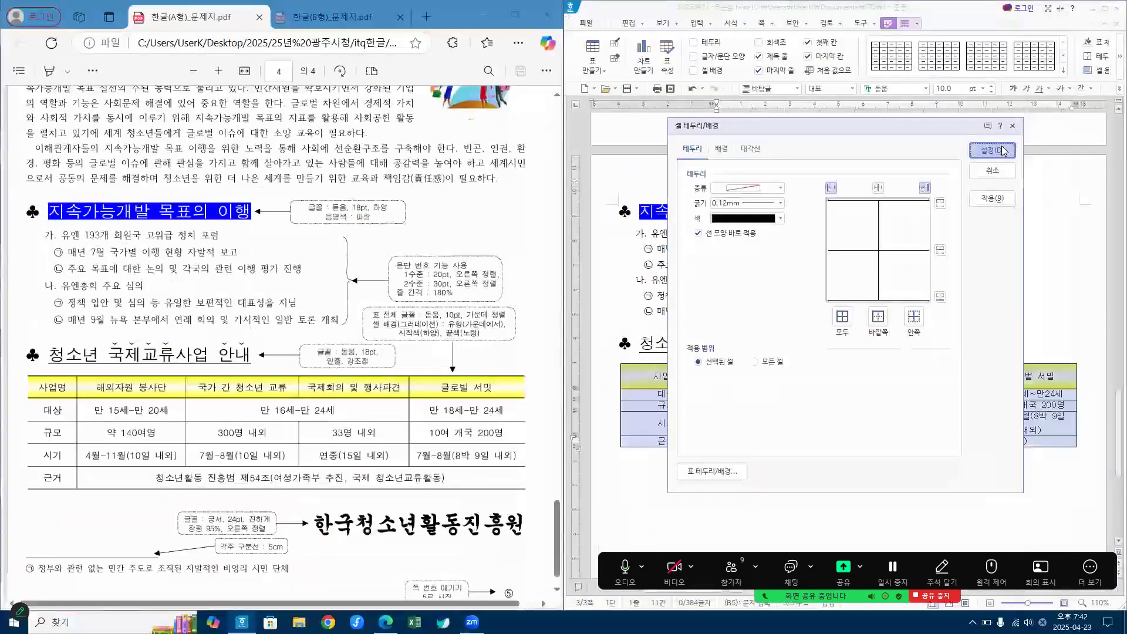
Step: Apply the side border removal to the table and deselect its cells
click(992, 151)
click(963, 472)
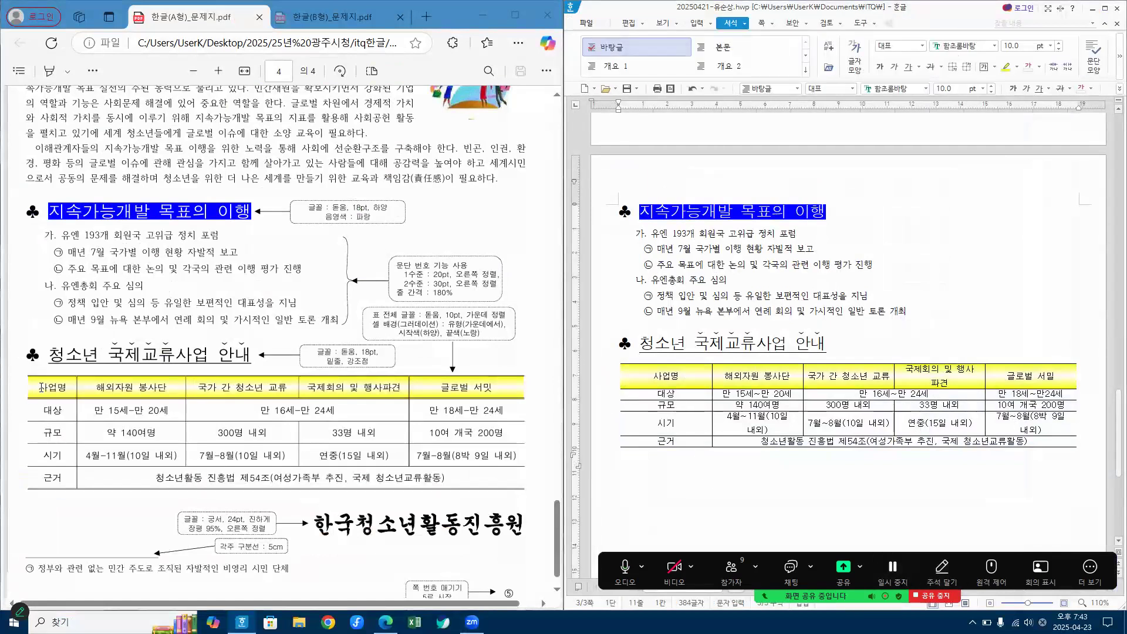
drag(42, 378, 515, 473)
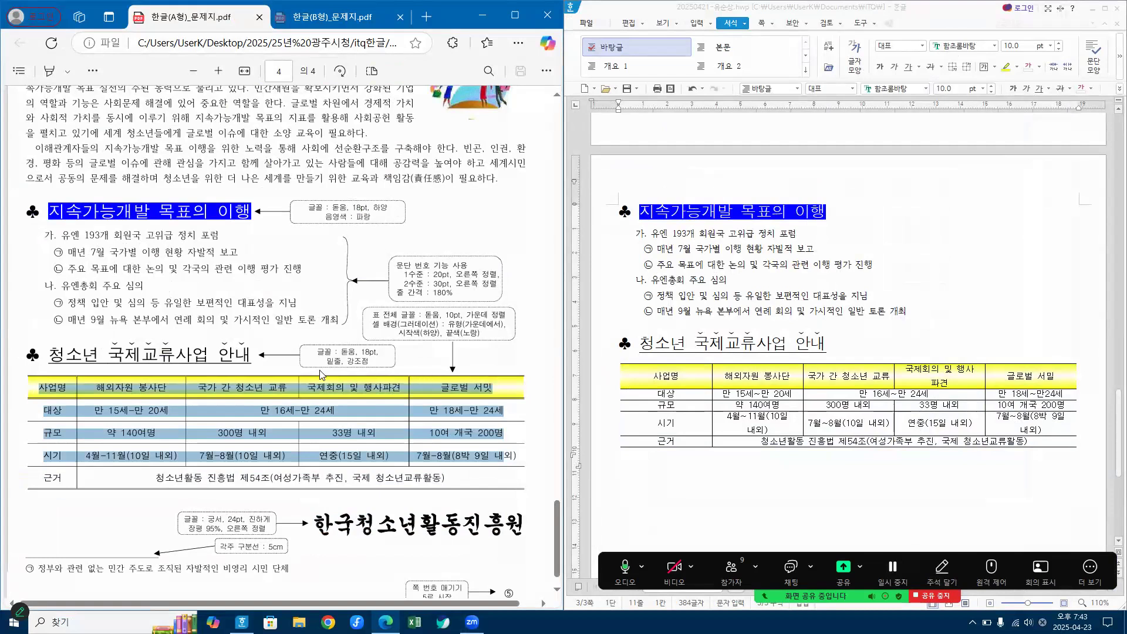
key(ctrl+1)
click(320, 370)
drag(206, 380, 305, 388)
drag(254, 551, 341, 552)
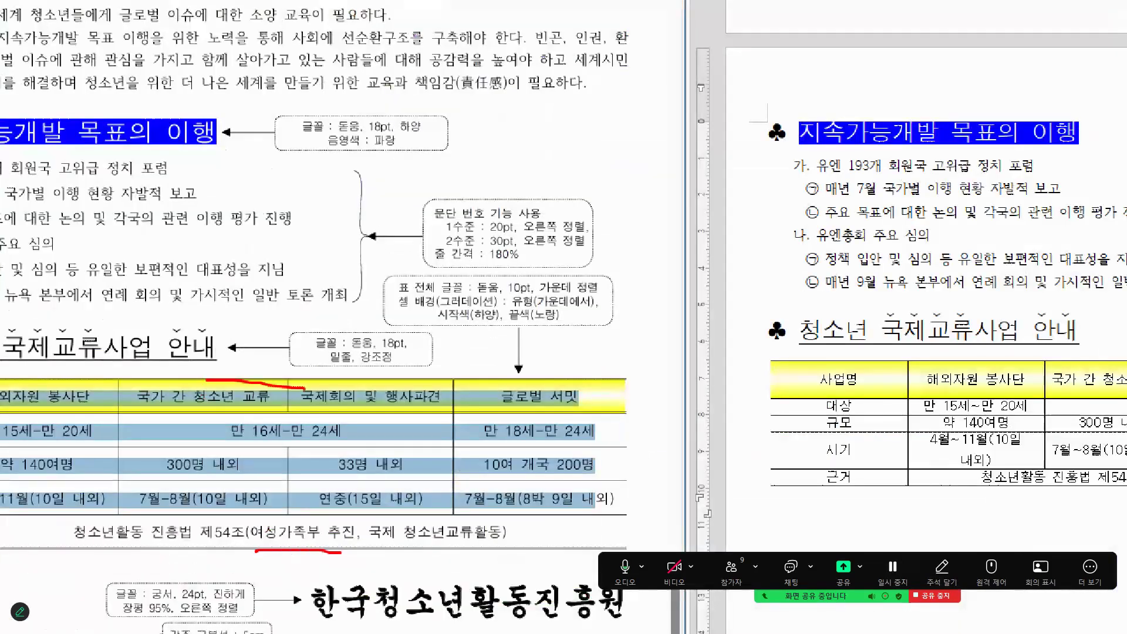
drag(246, 410, 349, 405)
key(Escape)
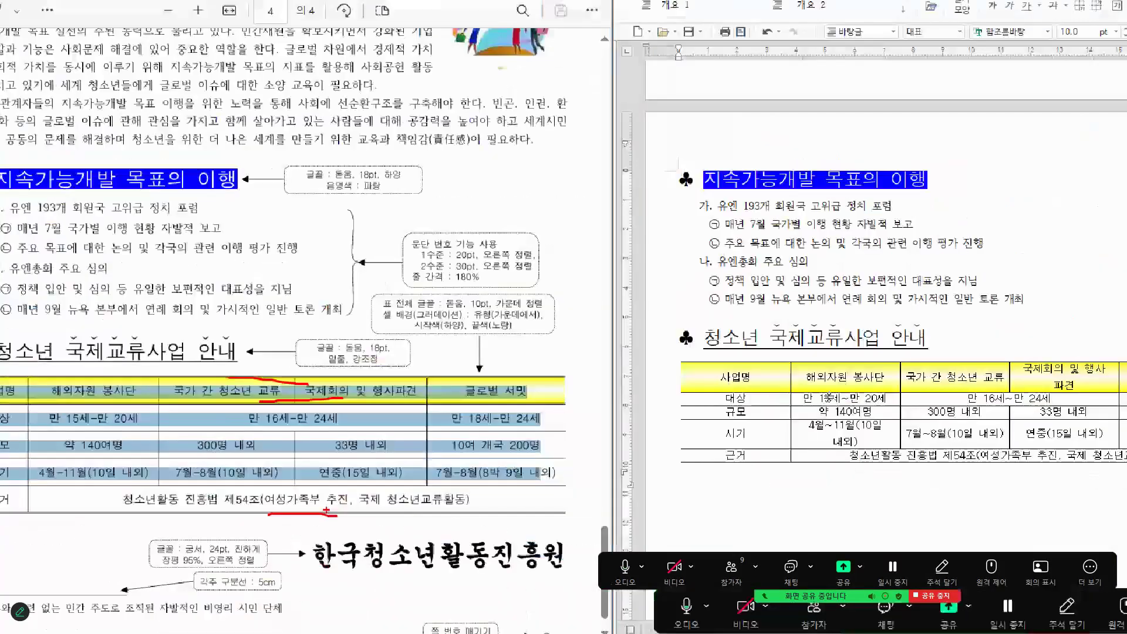
Step: Select all cells of the table under the "청소년 국제교류사업 안내" heading
key(F5)
key(F5)
key(F5)
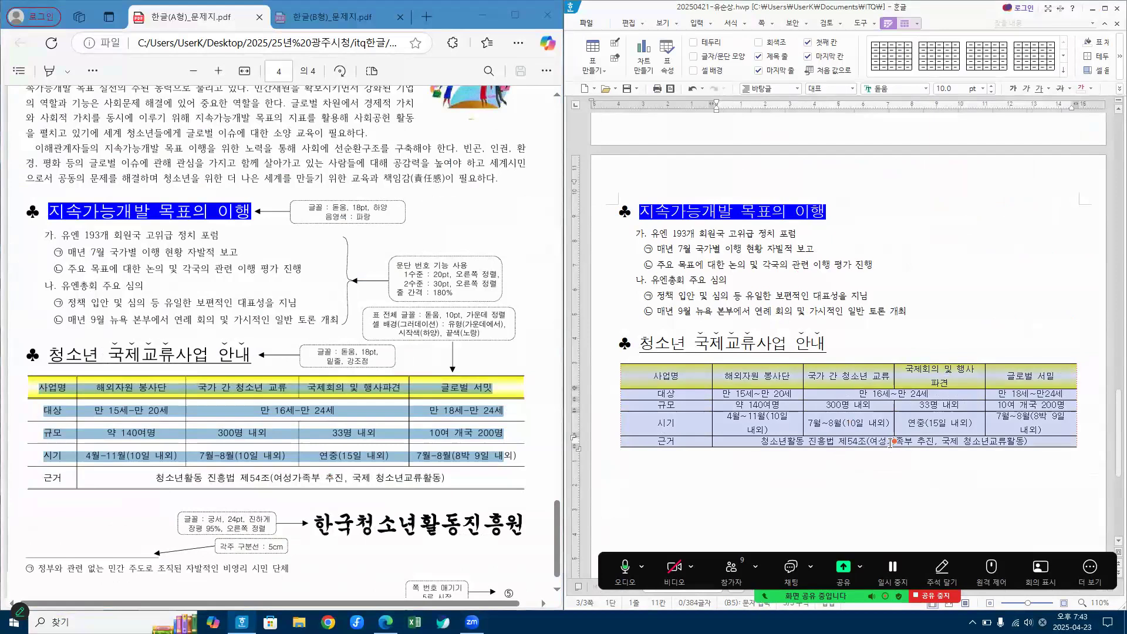
key(ctrl+1)
click(890, 442)
drag(772, 328, 881, 328)
drag(798, 448, 899, 448)
drag(262, 346, 261, 347)
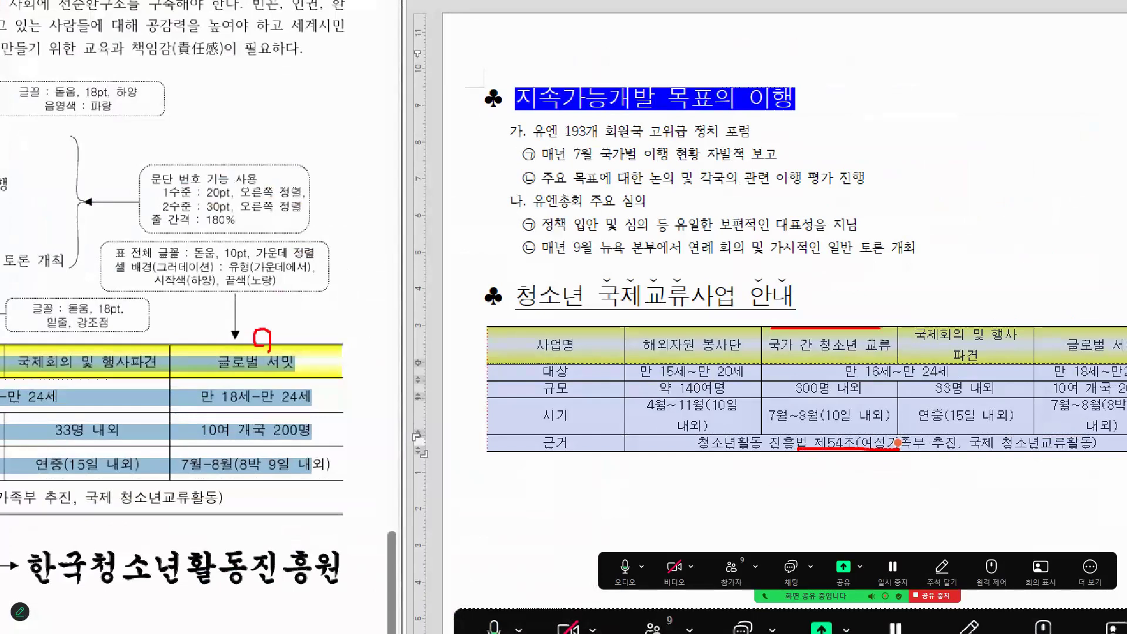
mouse_move(257, 503)
mouse_down()
mouse_move(251, 521)
mouse_move(236, 521)
mouse_up()
key(Escape)
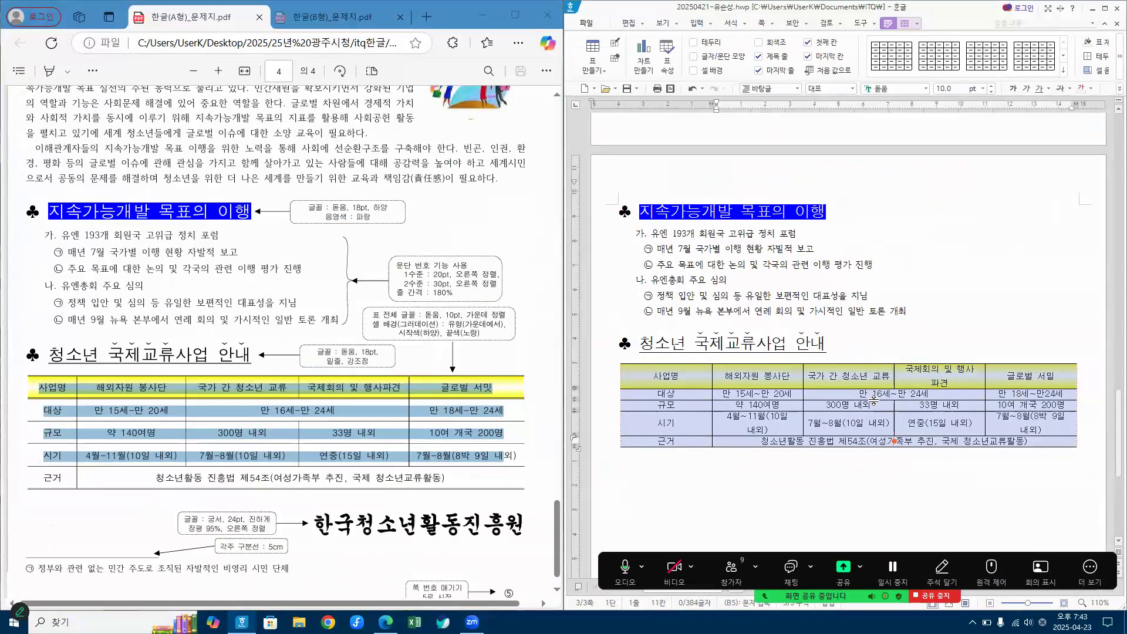
Step: Choose a double line for the top and bottom outer borders of the selected table cells
key(l)
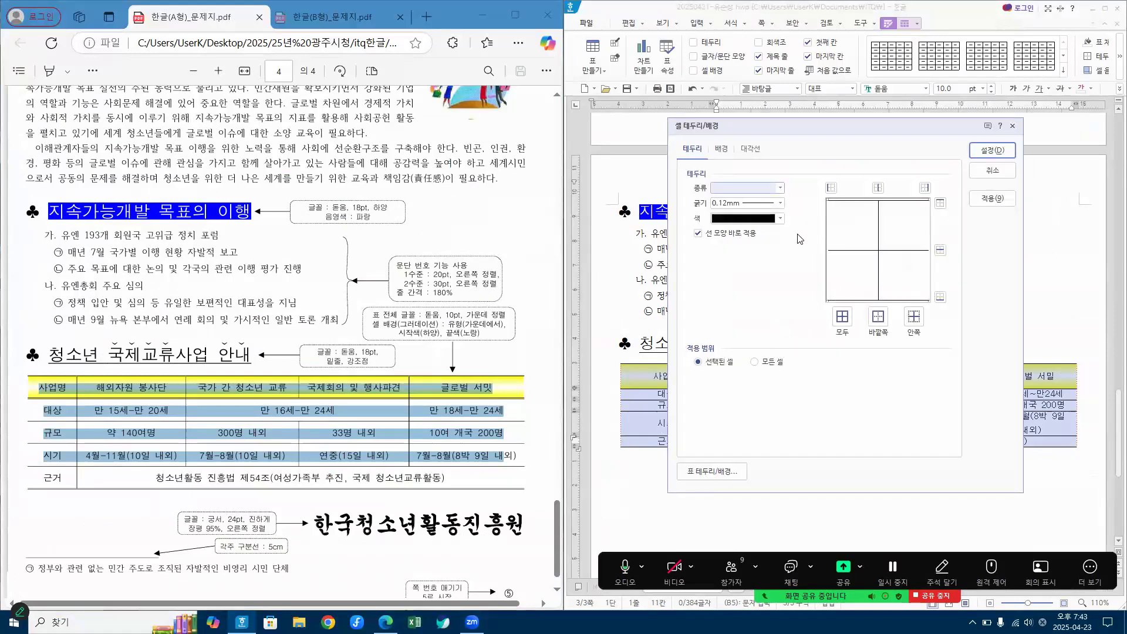
click(779, 188)
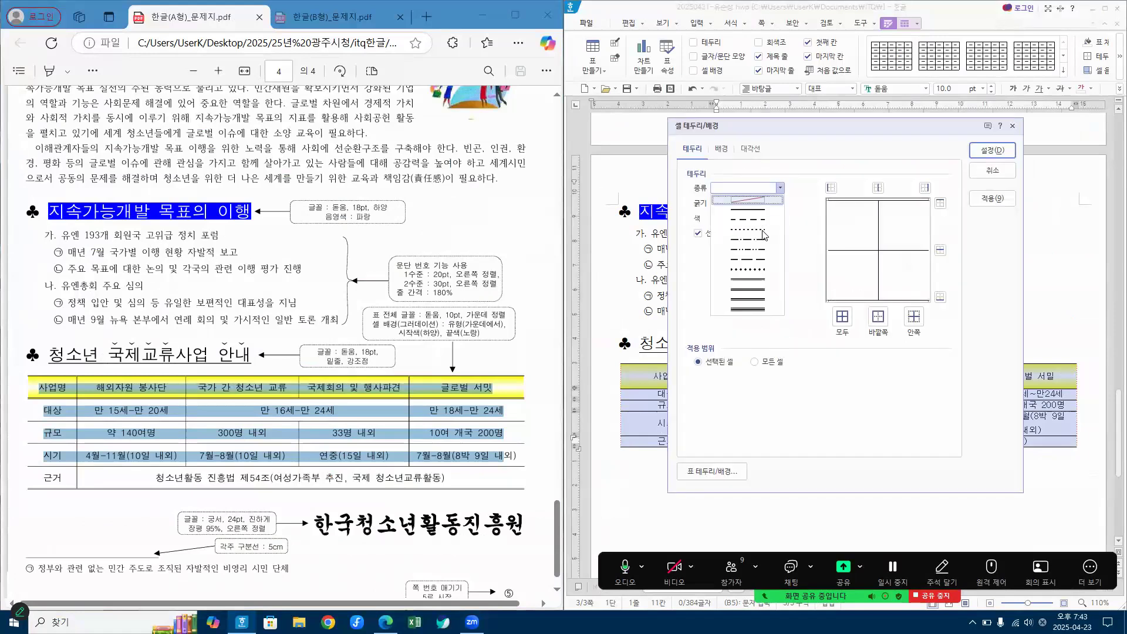
click(749, 280)
click(940, 203)
click(940, 297)
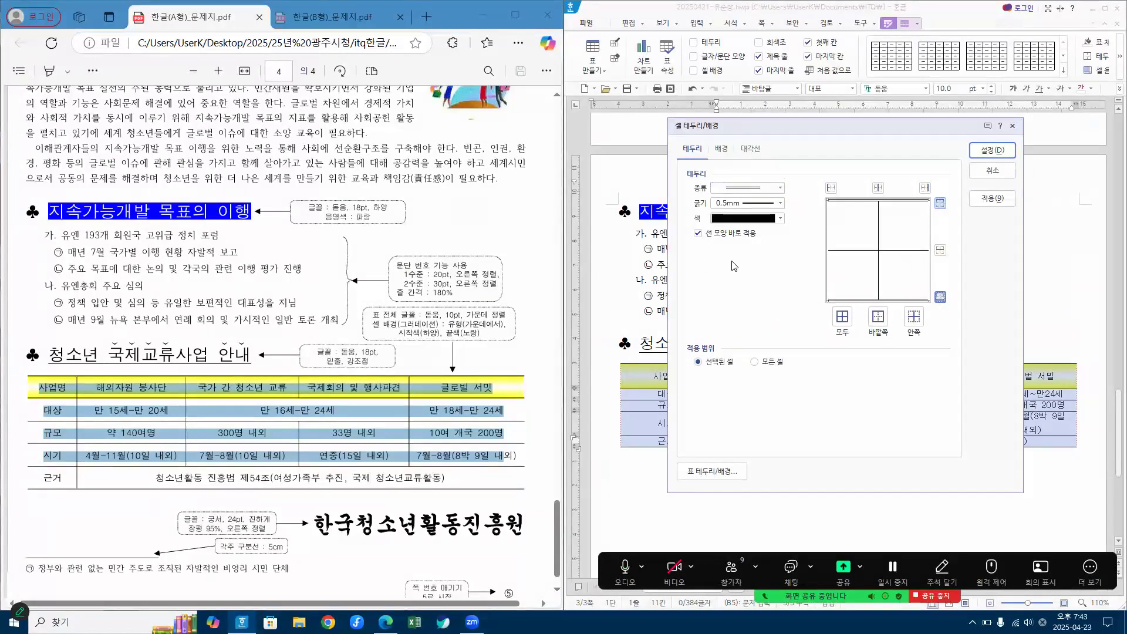
key(ctrl+1)
click(709, 233)
mouse_move(750, 151)
mouse_down()
mouse_move(769, 162)
mouse_move(799, 128)
mouse_up()
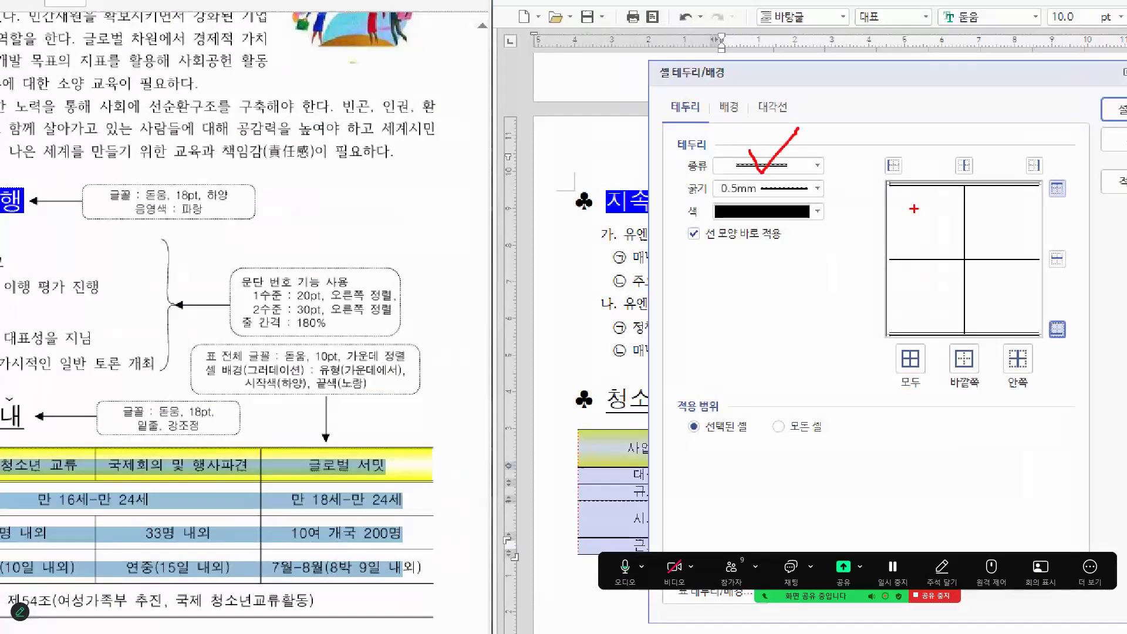
mouse_move(1044, 186)
mouse_down()
mouse_move(899, 187)
mouse_move(884, 321)
mouse_move(1045, 339)
mouse_move(1049, 185)
mouse_up()
drag(882, 186, 988, 184)
mouse_move(1065, 202)
mouse_down()
mouse_move(1056, 166)
mouse_move(1053, 203)
mouse_up()
mouse_move(1058, 351)
mouse_down()
mouse_move(1048, 332)
mouse_move(1066, 340)
mouse_up()
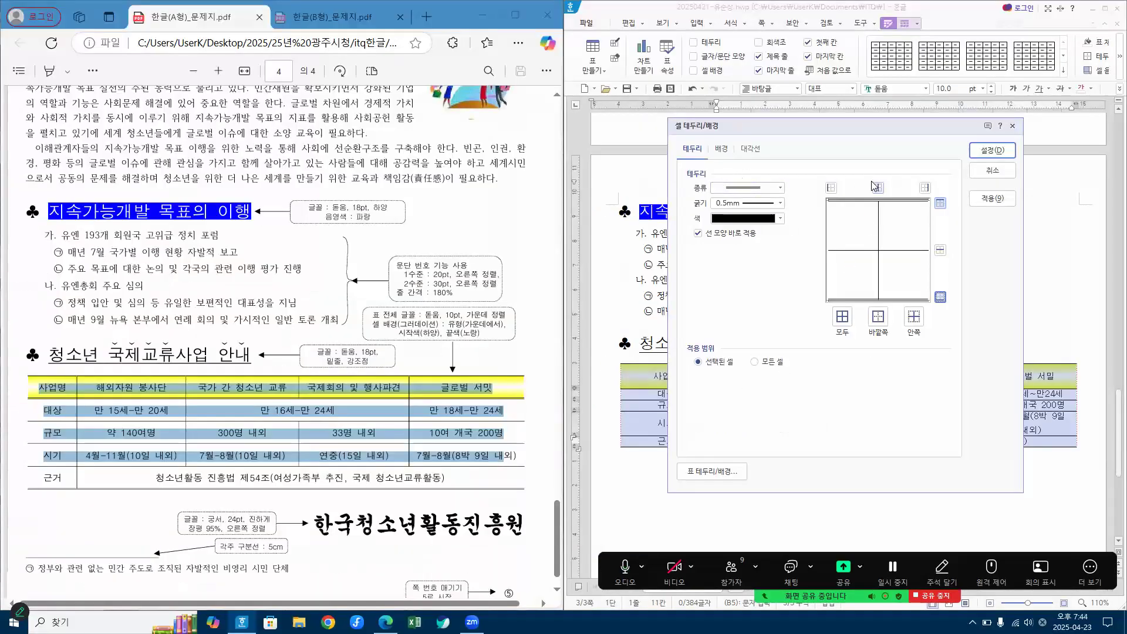
Step: Apply the double top and bottom borders, deselect the table and clear the text selection in the exam PDF
click(1000, 153)
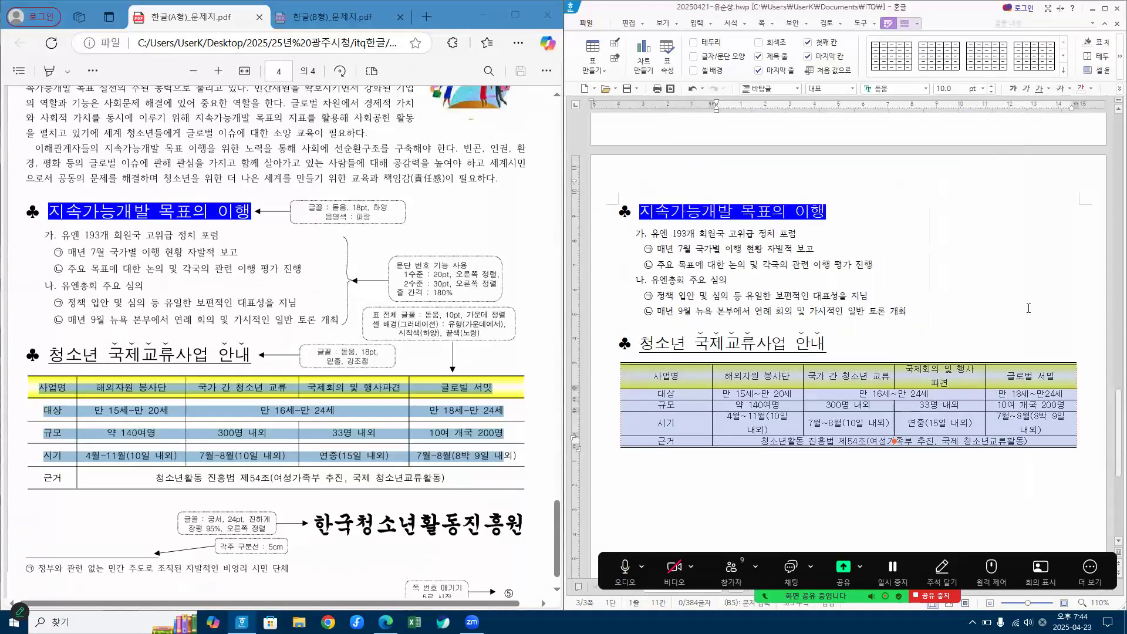
click(795, 460)
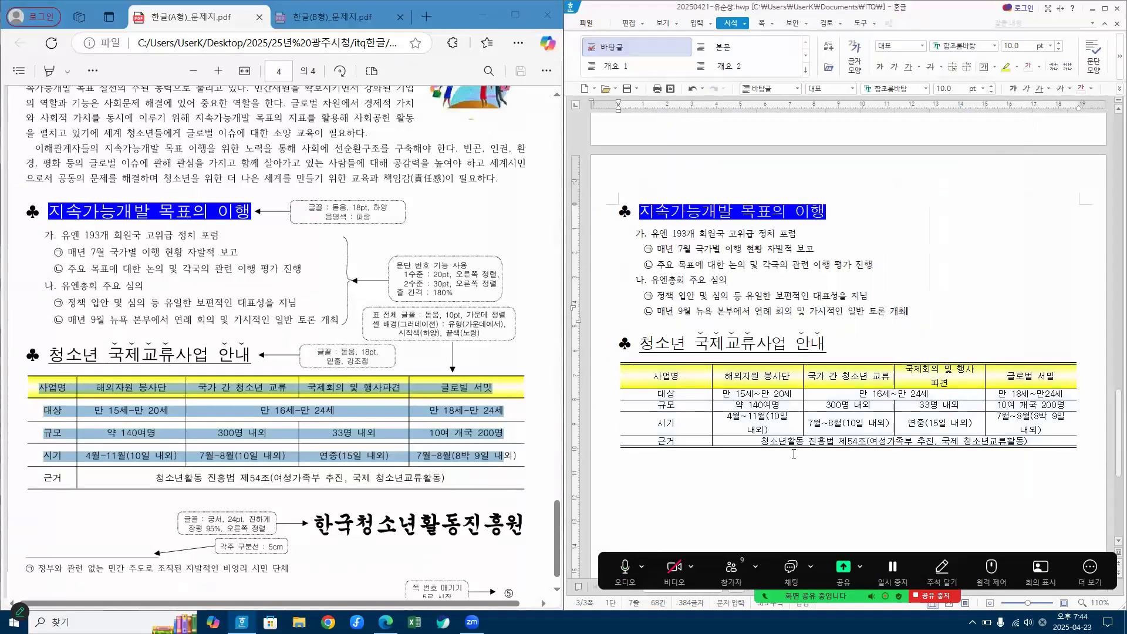
click(502, 351)
click(33, 386)
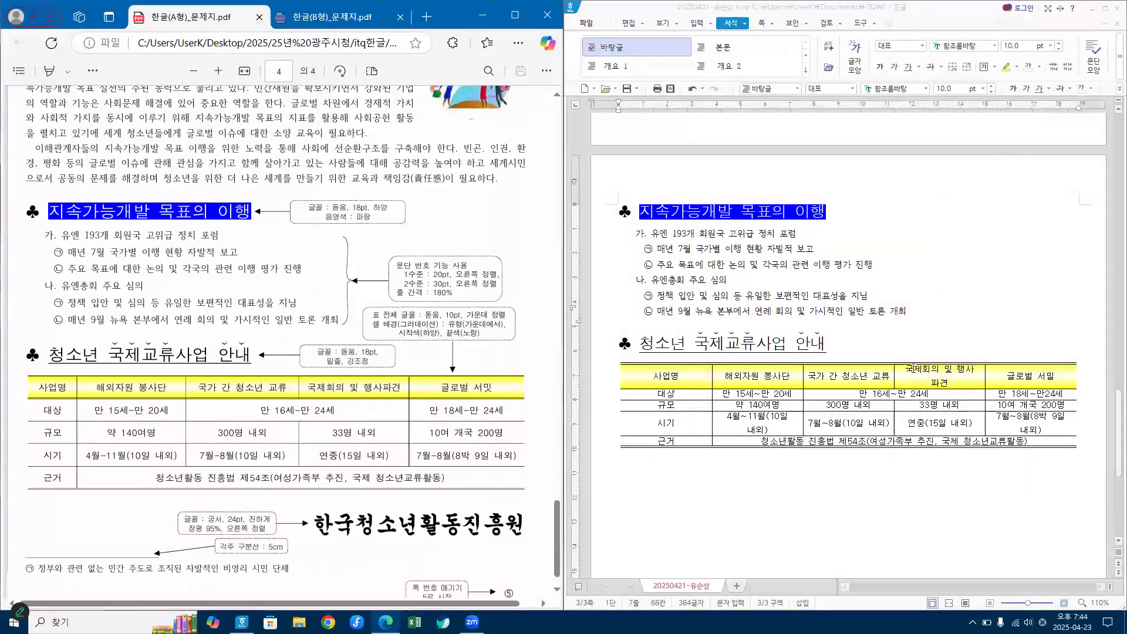
Step: Give the table's header row, from 사업명 to 글로벌 서밋, a double-line bottom border and deselect the row
click(1043, 370)
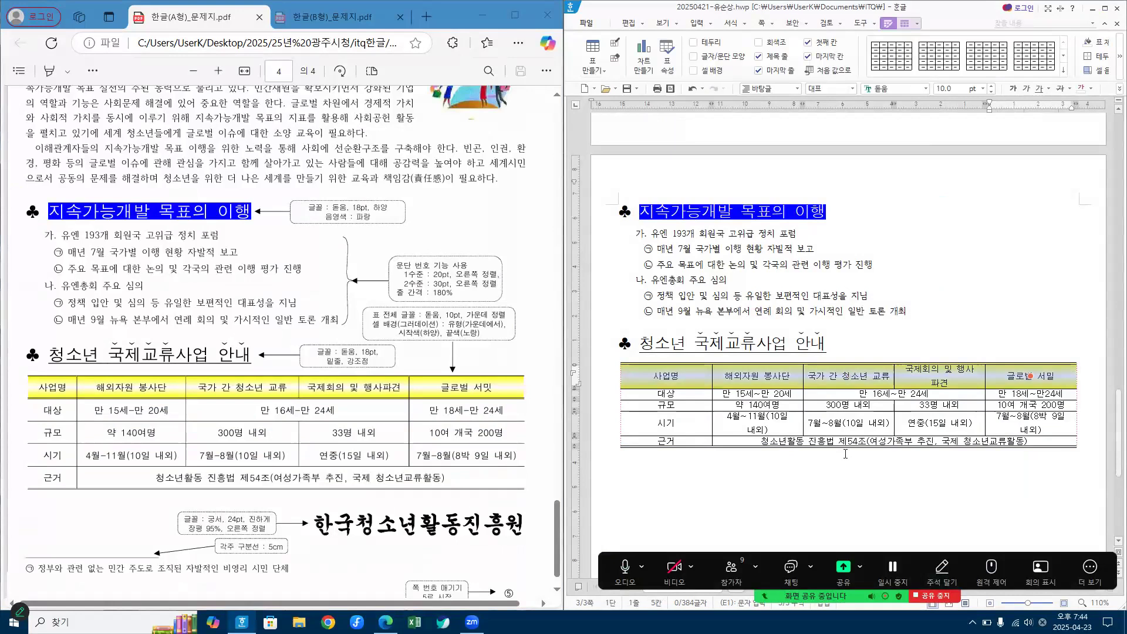
key(l)
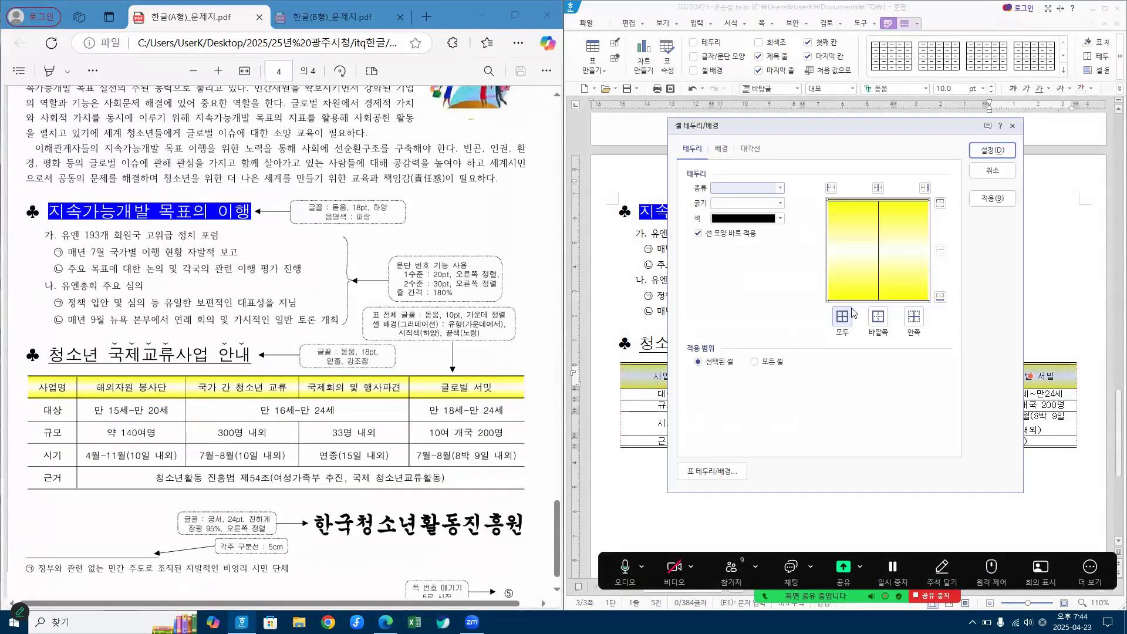
click(765, 190)
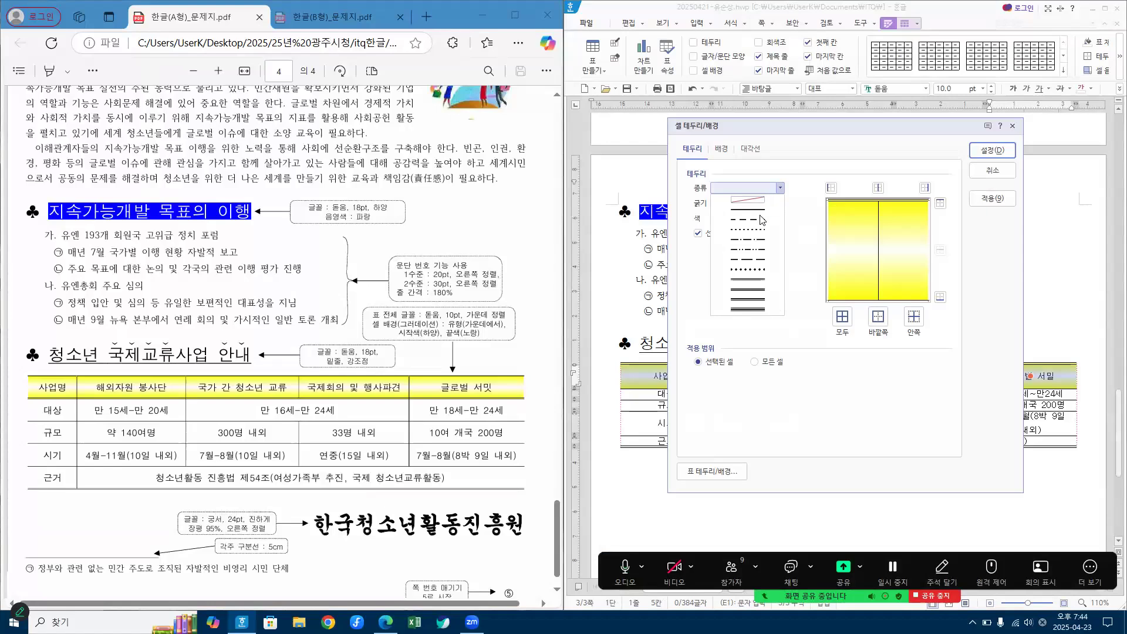
click(752, 283)
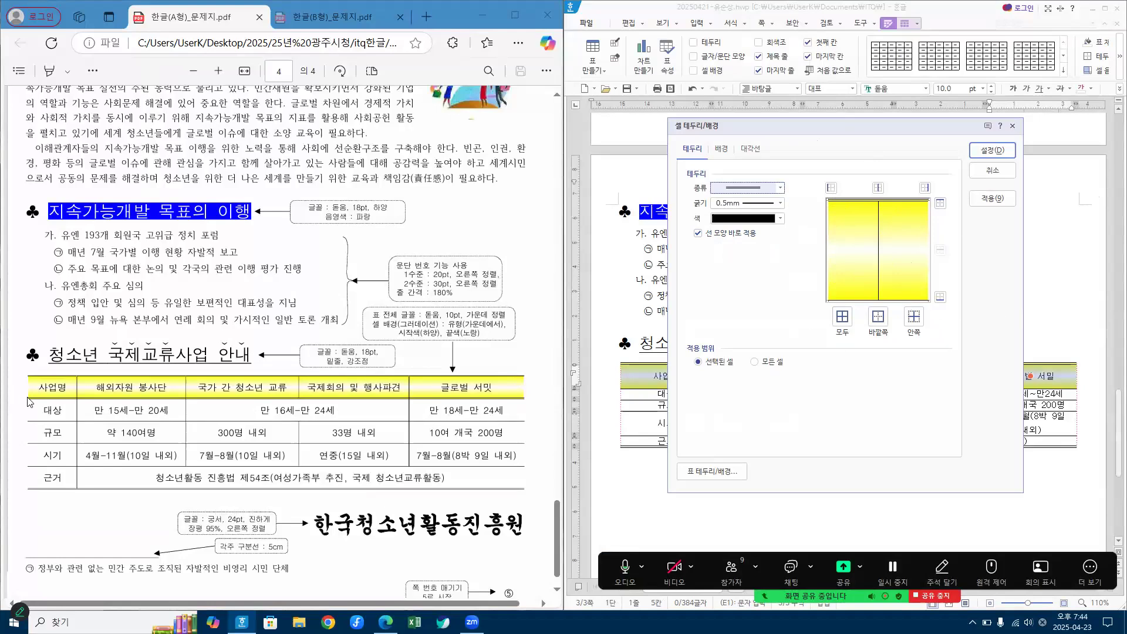
click(942, 299)
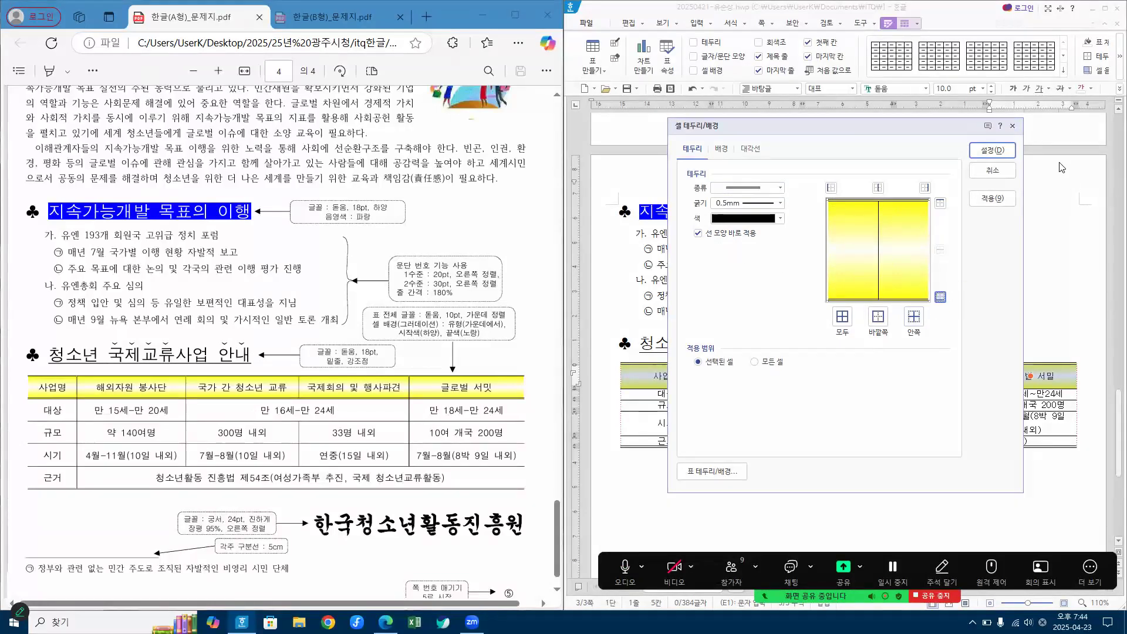
click(1006, 151)
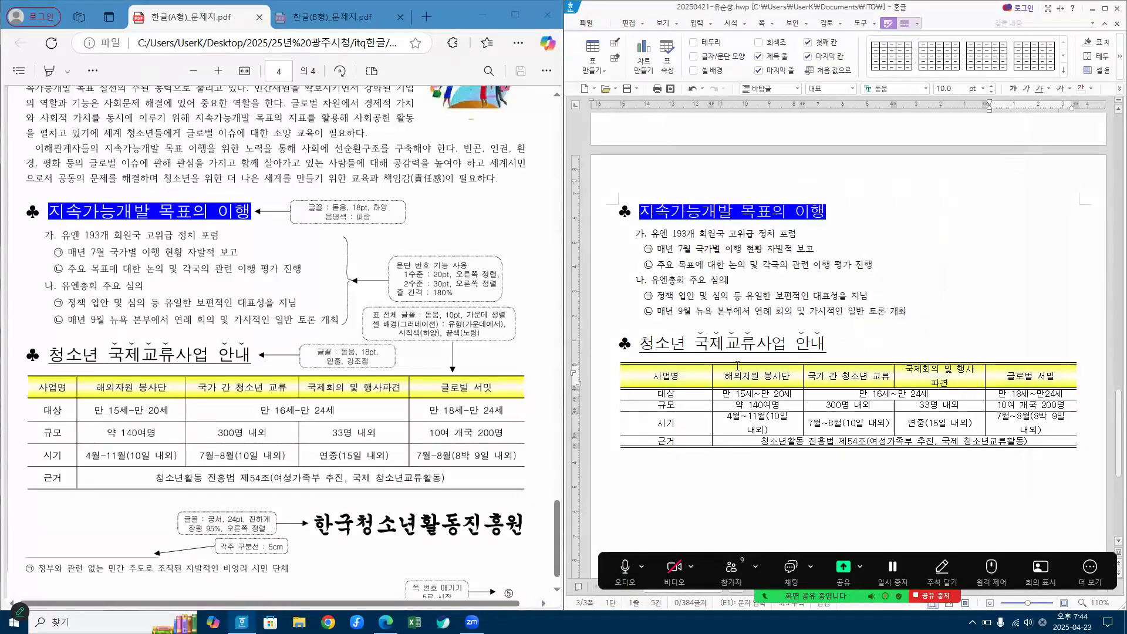
click(634, 397)
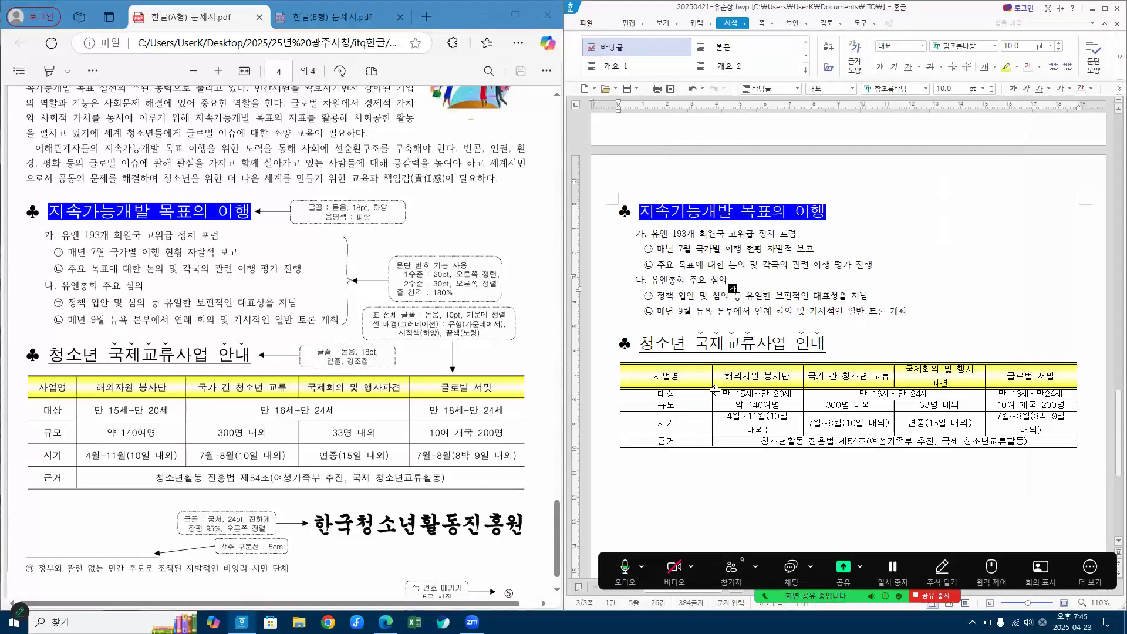
Step: Narrow the 사업명 column by moving its right border so the 해외자원 봉사단 column gets wider
drag(712, 383, 678, 383)
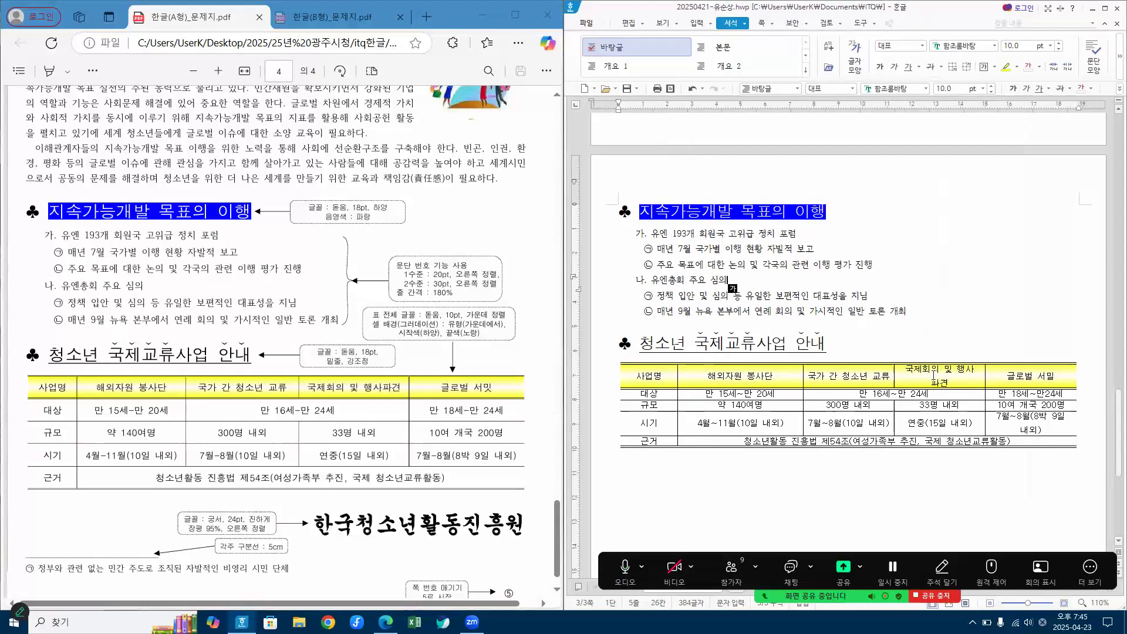
Step: Shift the table's inner column borders so the 국제회의 및 행사 파견 and last column's text each fit on one line
drag(802, 381, 791, 380)
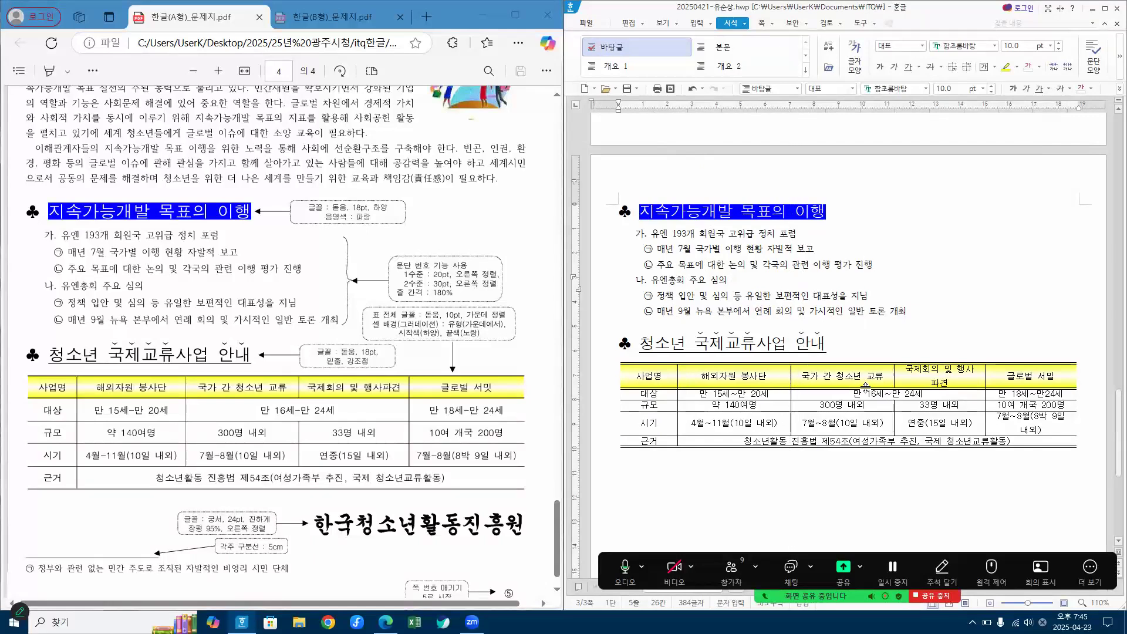
drag(890, 370, 882, 372)
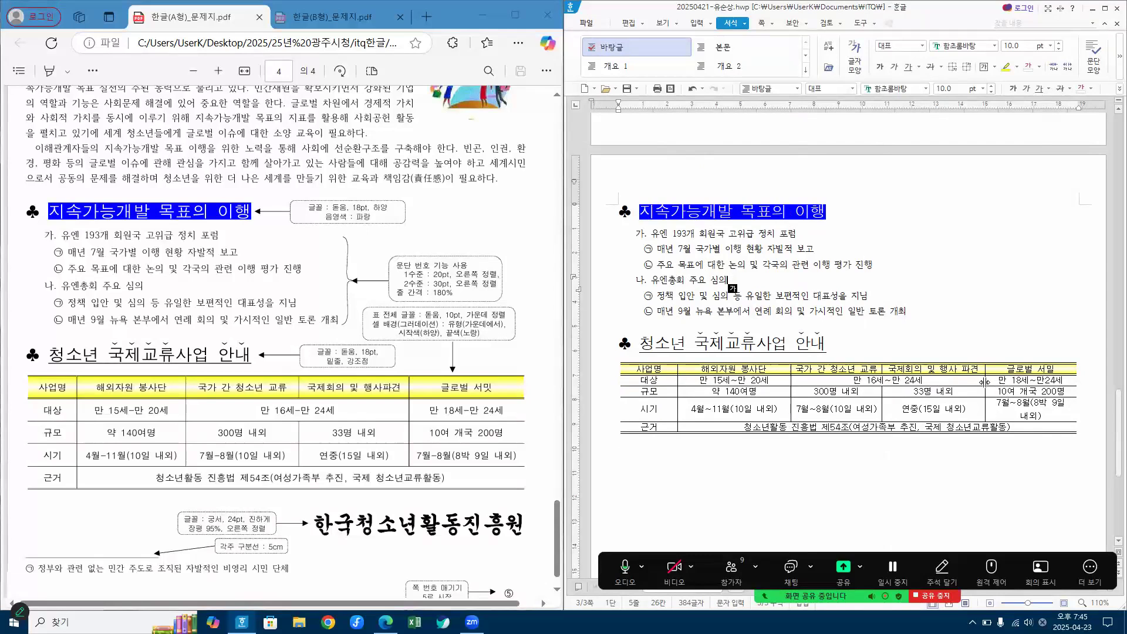
drag(985, 385, 959, 389)
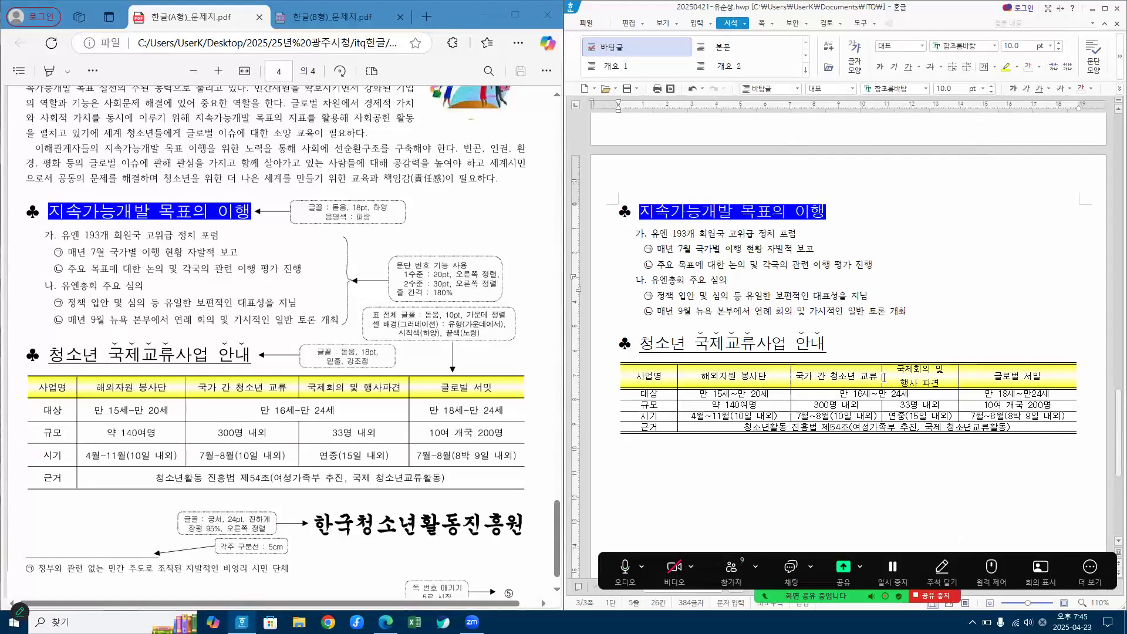
drag(884, 376, 849, 371)
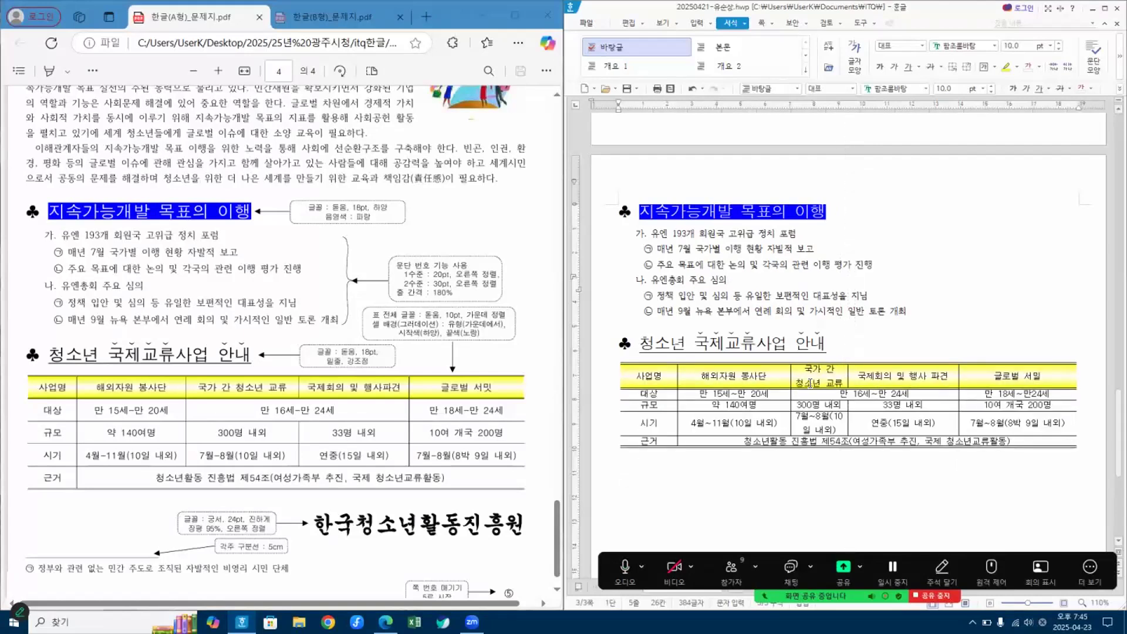
Step: Adjust the borders around the 해외자원 봉사단 column so its text and the 국가 간 청소년 교류 text fit on one line
drag(790, 375, 746, 376)
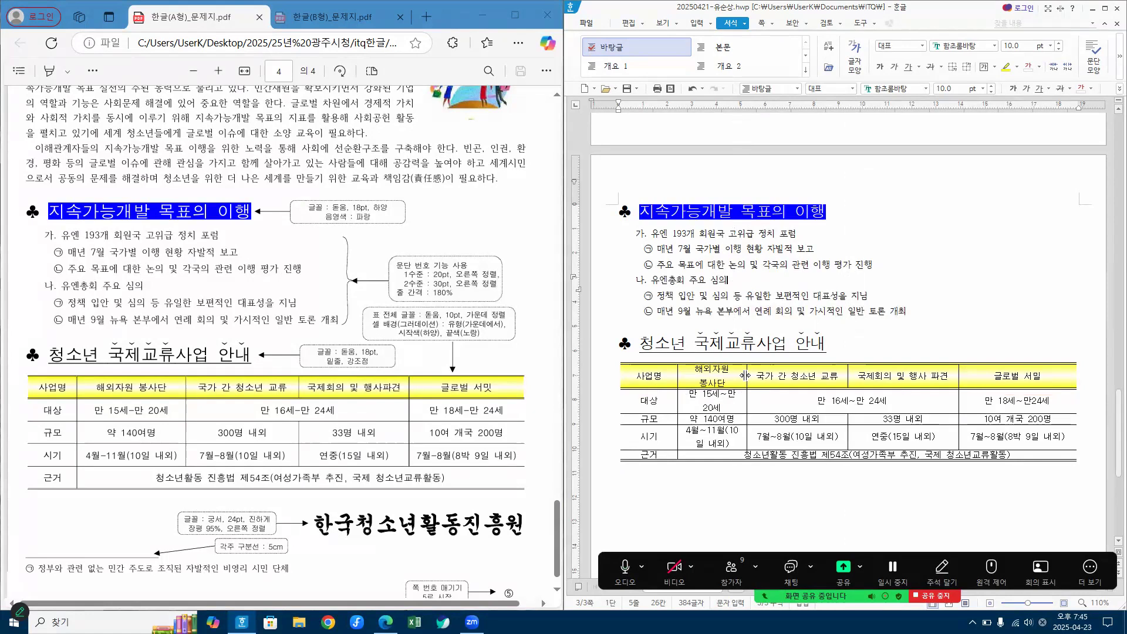
drag(677, 376, 661, 381)
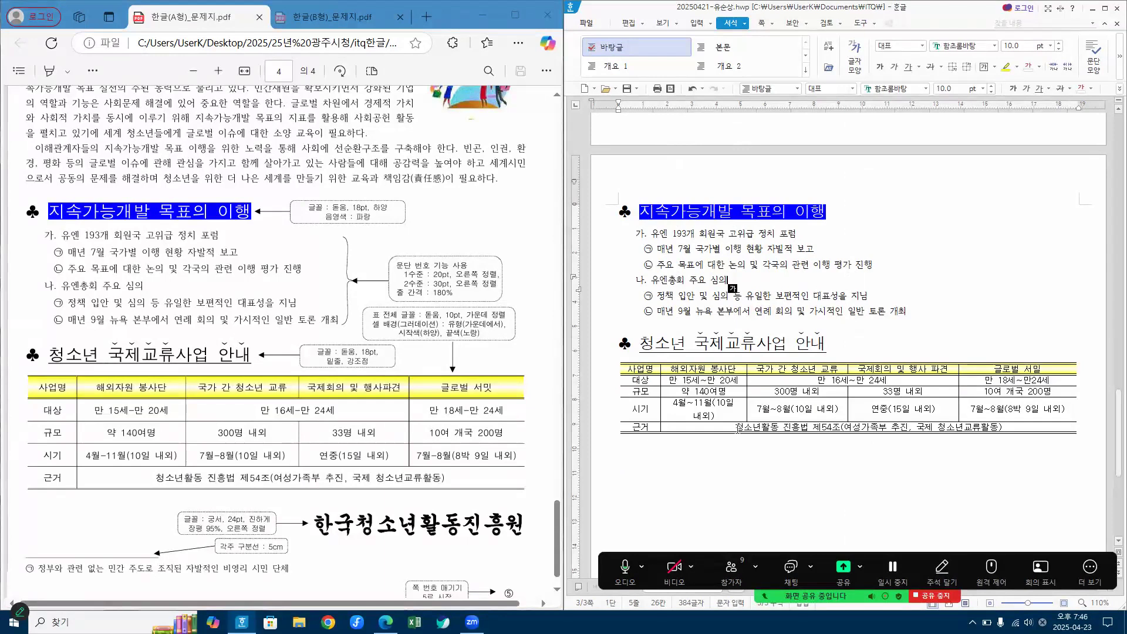
click(784, 485)
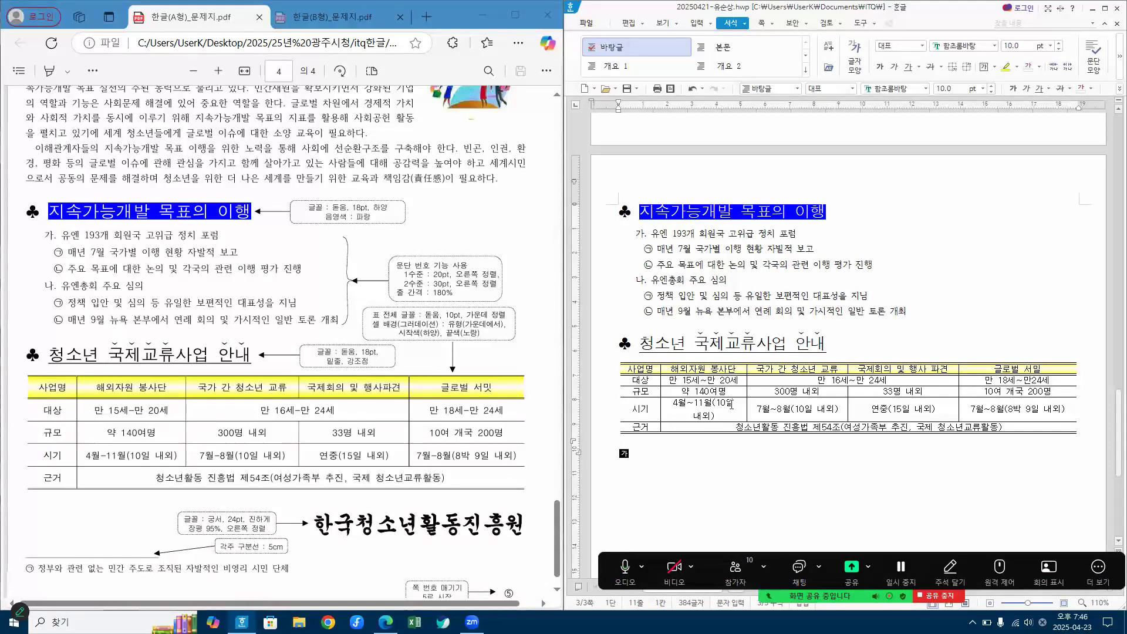
drag(747, 382, 758, 380)
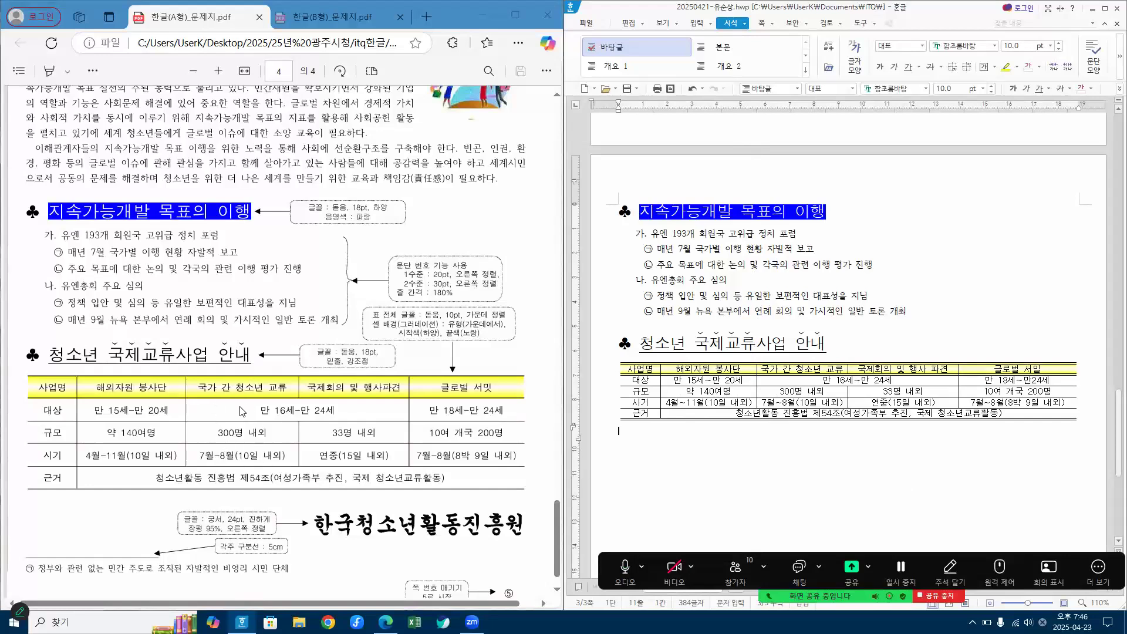
Step: Select cells across all the table's rows, increase their row heights evenly by five increments, and deselect the table
key(Hangul)
drag(745, 380, 749, 421)
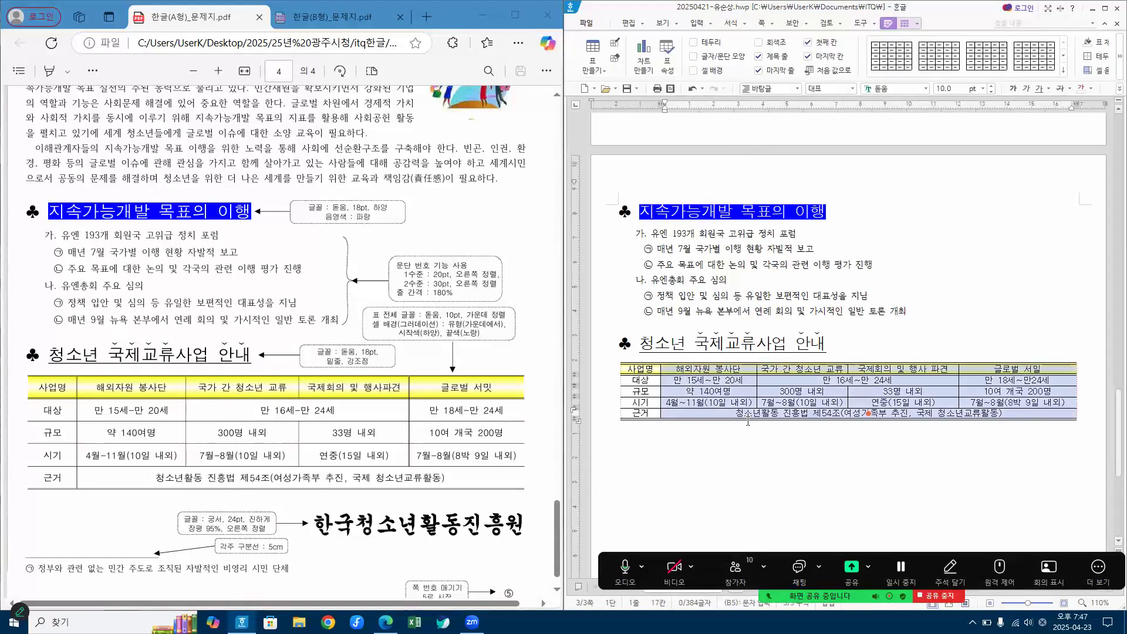
click(810, 423)
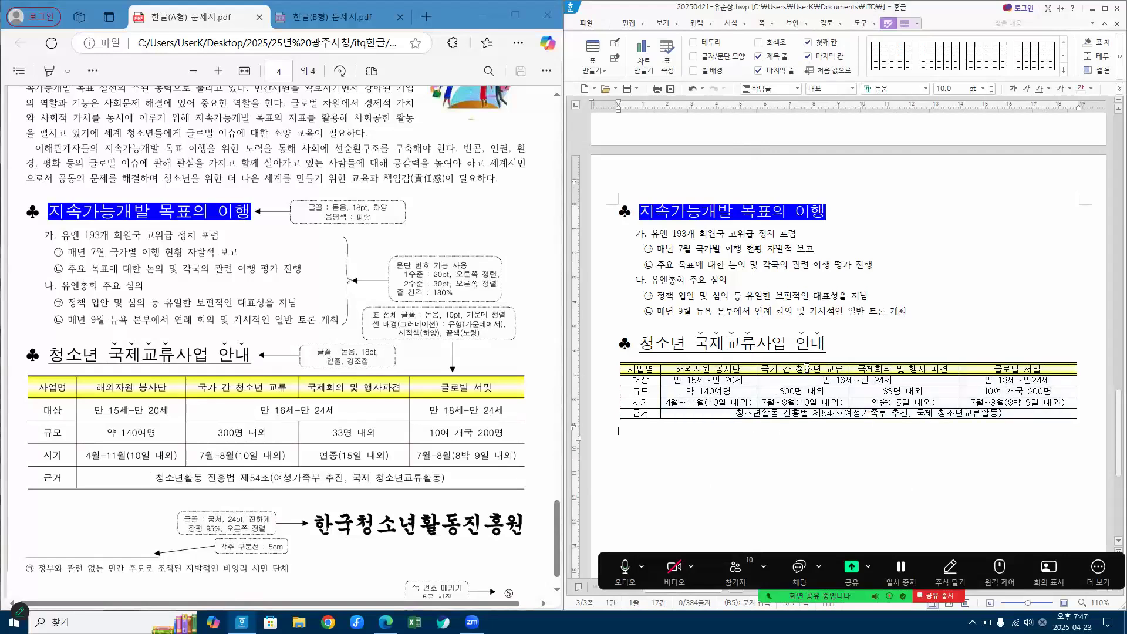
drag(807, 370, 812, 426)
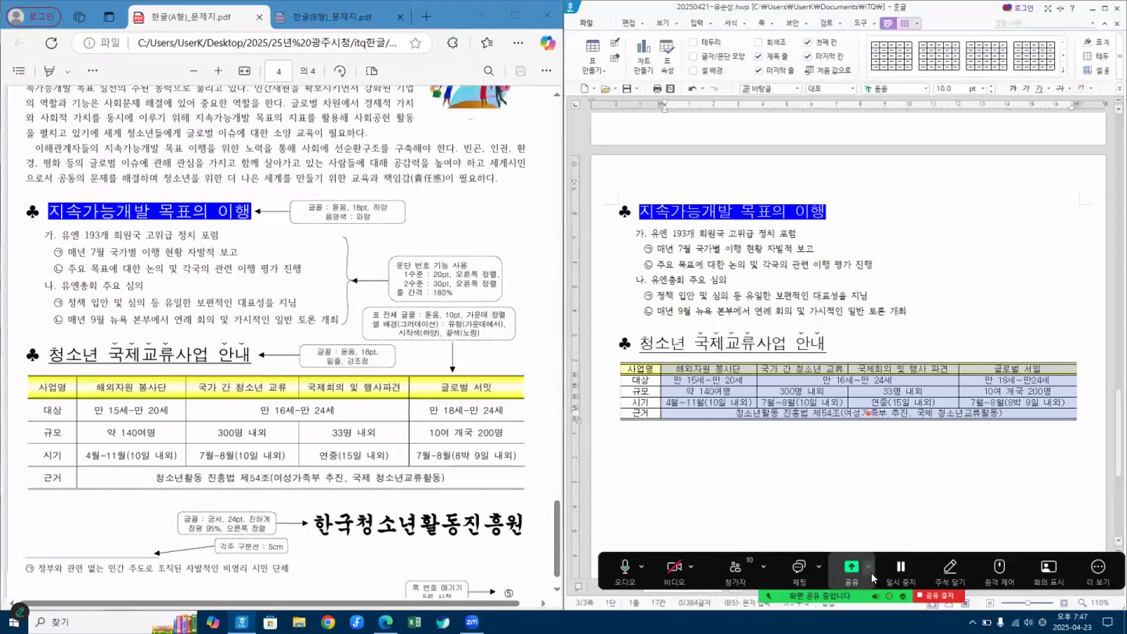
key(ctrl+Down)
key(ctrl+Down)
key(ctrl+Down)
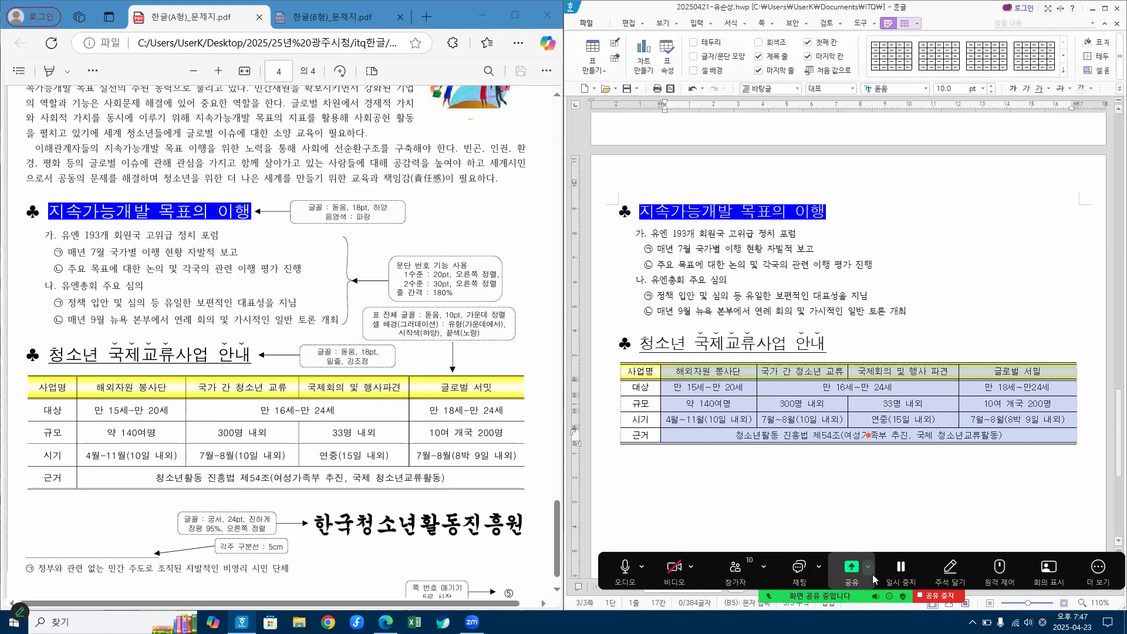
key(ctrl+Down)
key(ctrl+Down)
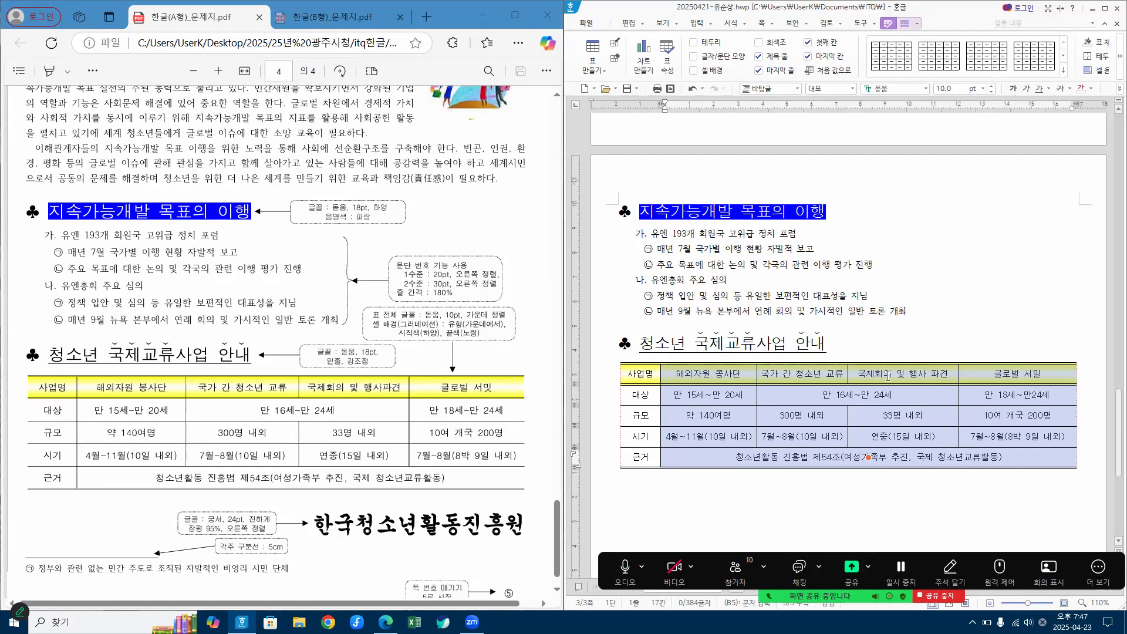
click(875, 504)
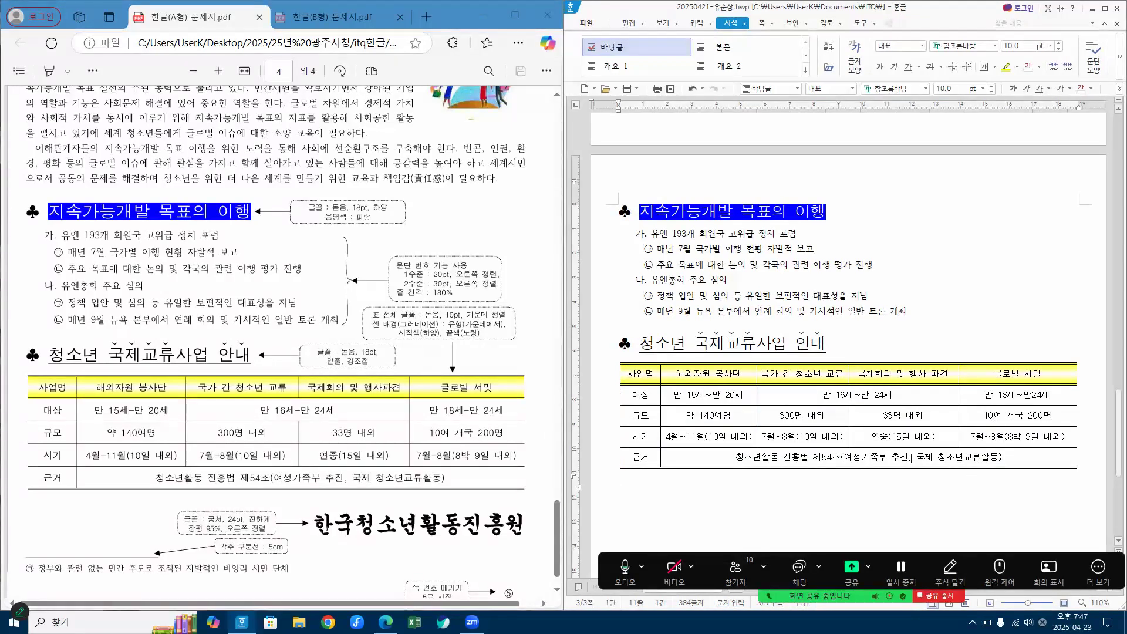
Step: Add the line 한국청소년 활동진흥원 below the table, leaving a blank line between them
key(Hangul)
key(Return)
text(한글)
text(국청소년 )
text(활)
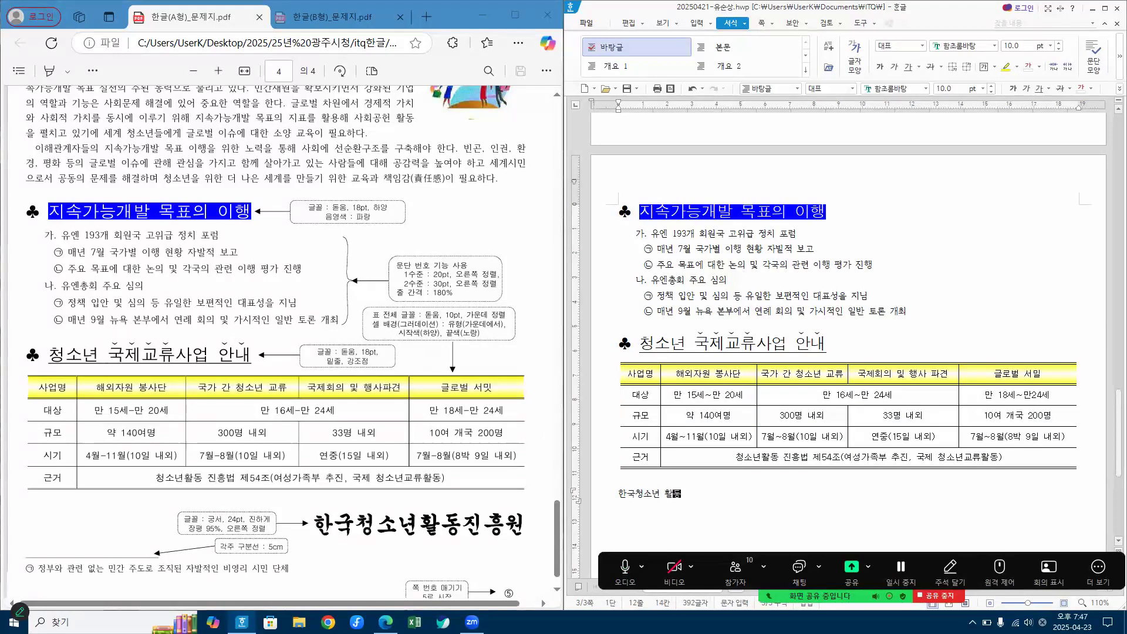
text(동진흥원)
click(626, 568)
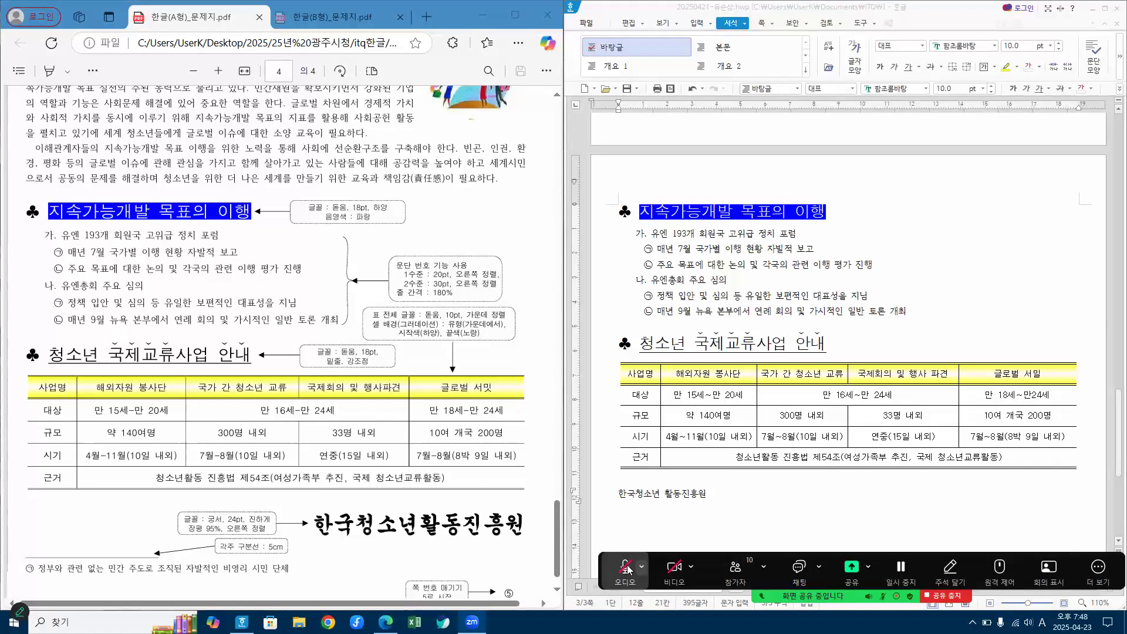
click(626, 568)
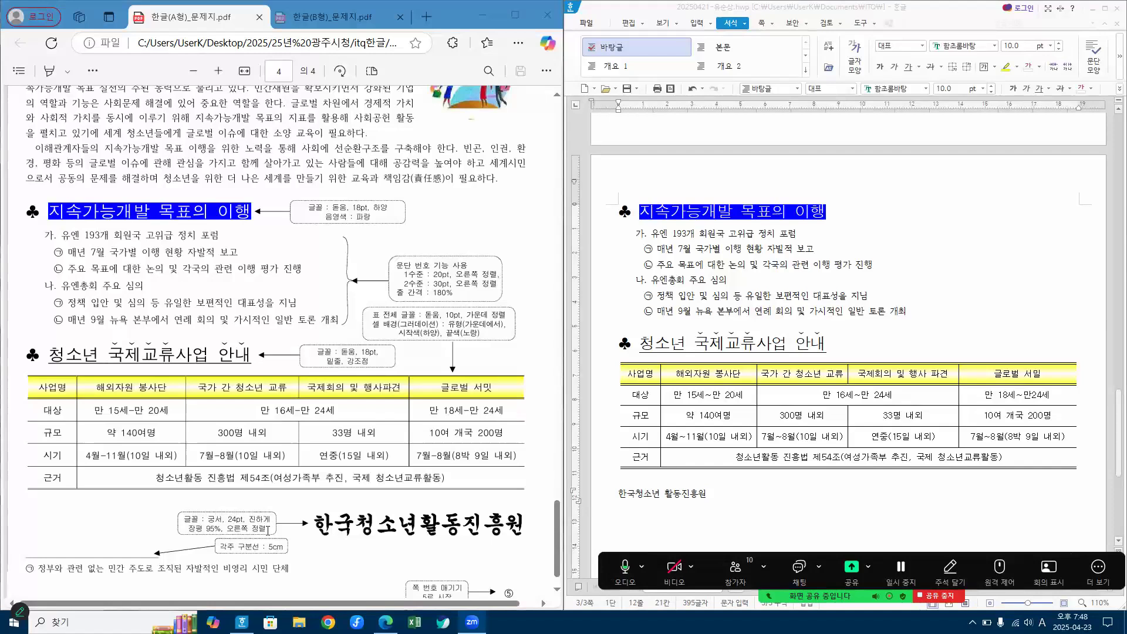
Step: Select the 한국청소년 활동진흥원 line and set its font to 궁서 at 24 pt
click(608, 498)
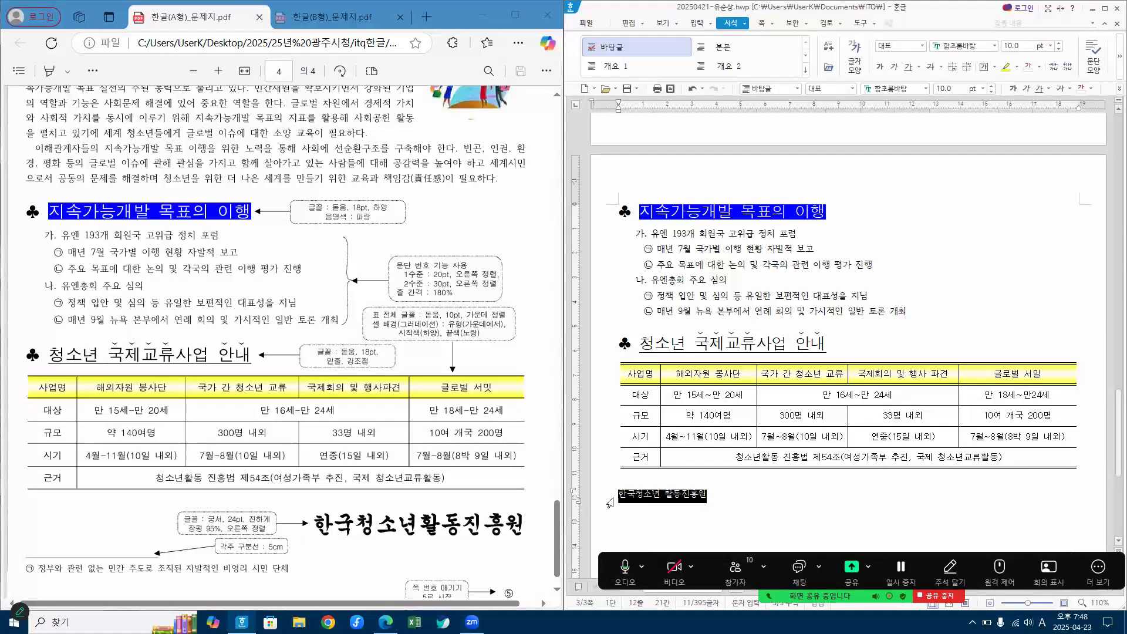
click(908, 89)
text(궁)
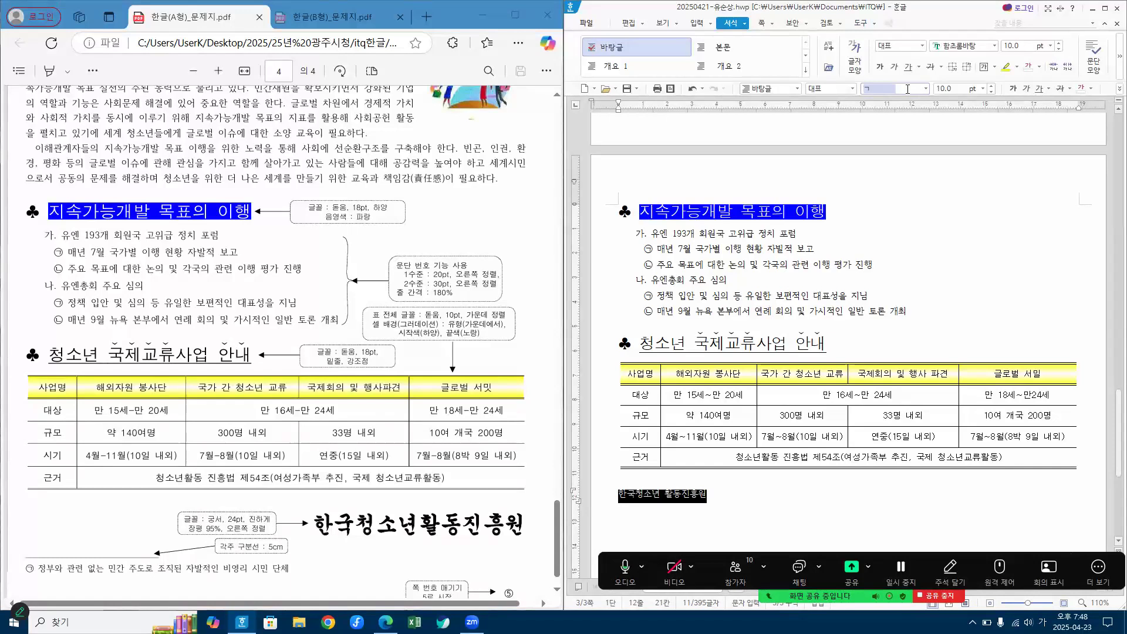
key(Return)
click(951, 92)
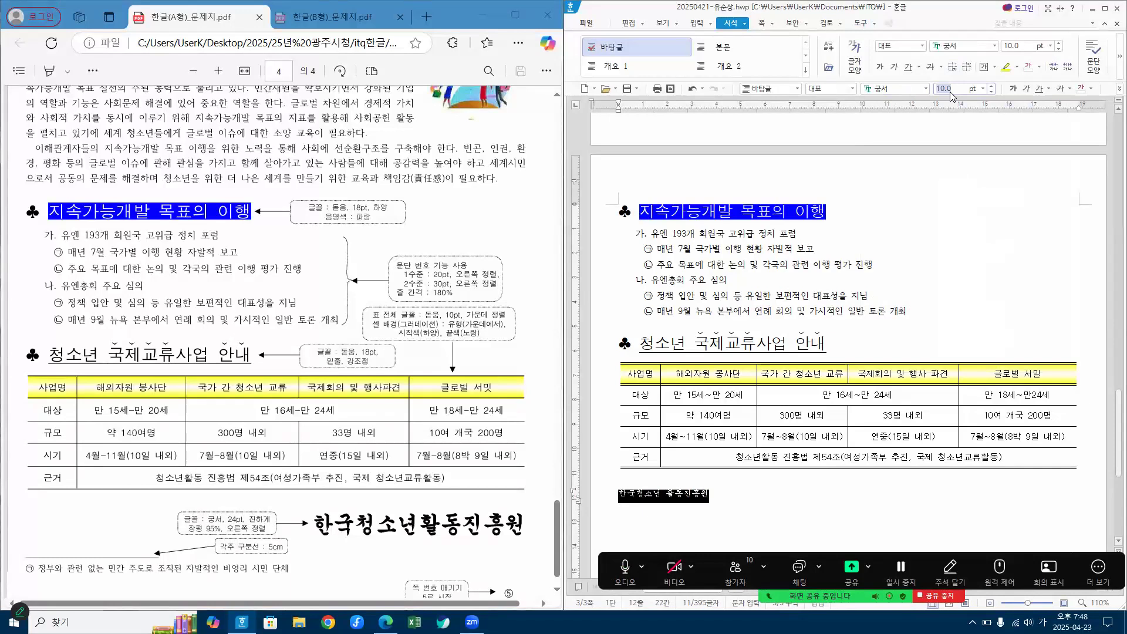
text(24)
key(Return)
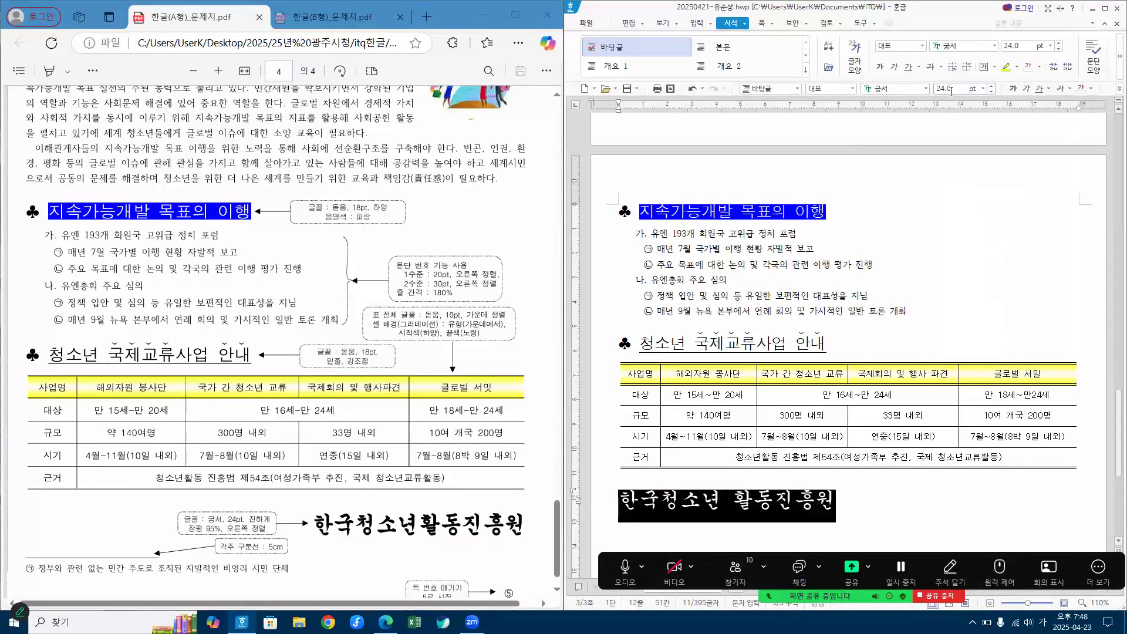
Step: Make the 한국청소년 활동진흥원 line bold and right-align it, with the Hangul window maximized
click(1014, 88)
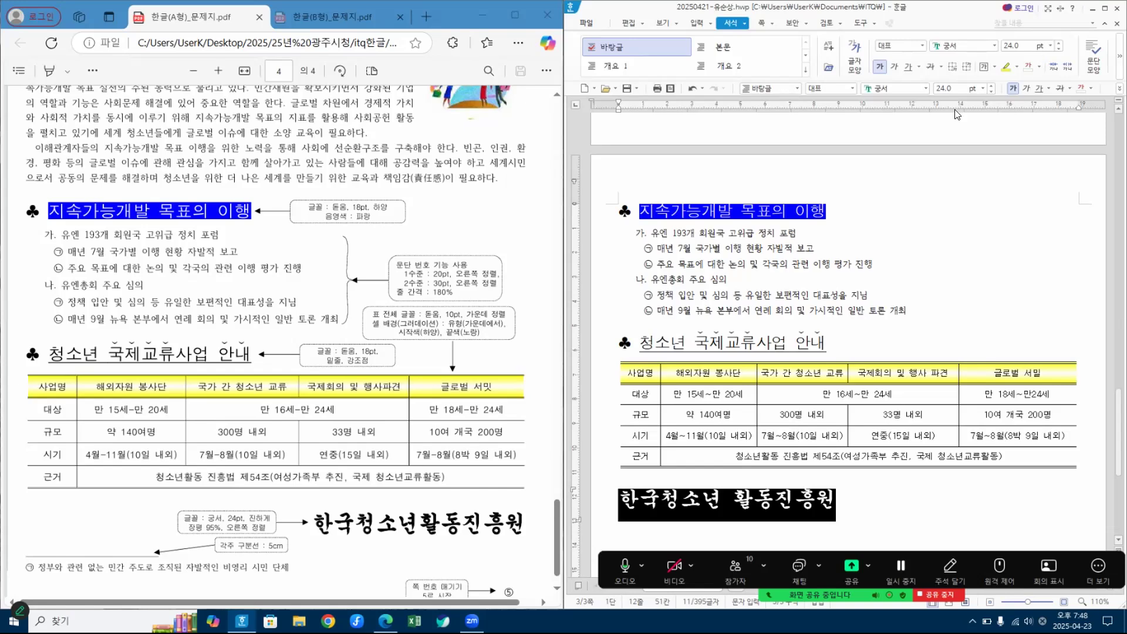
click(1107, 9)
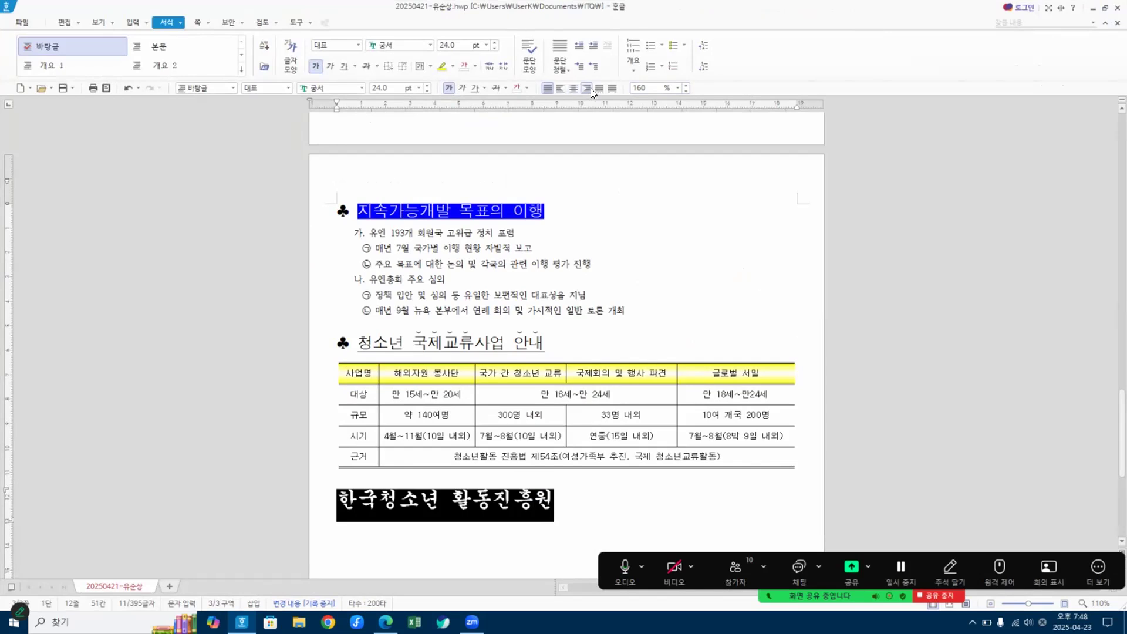
click(589, 88)
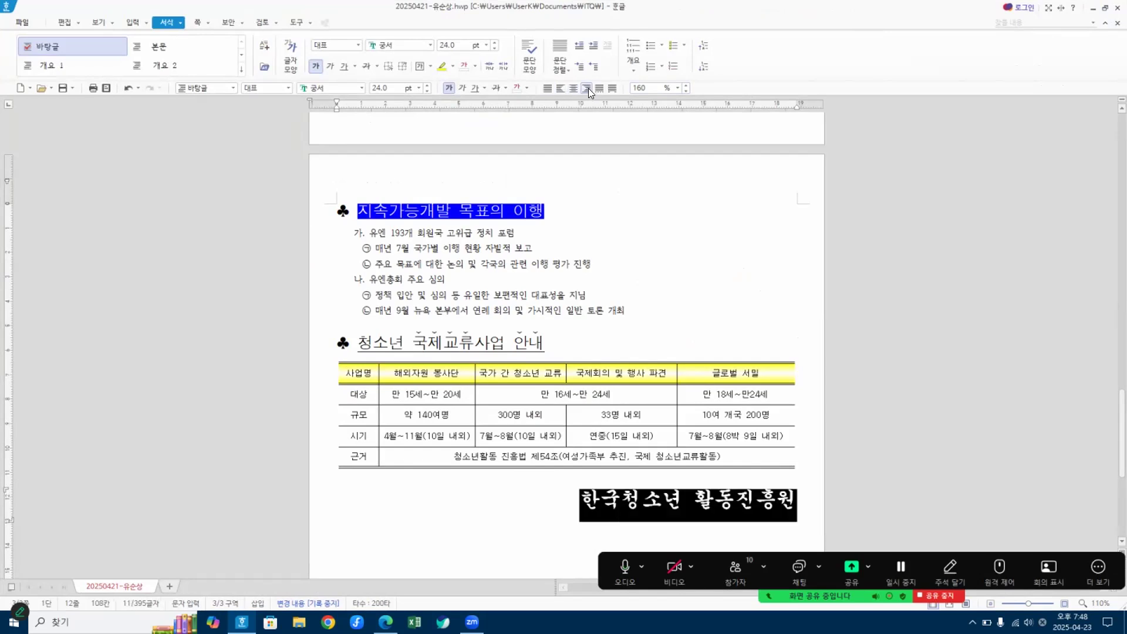
Step: Open the basic settings of the character shape dialog (글자 모양) for the selected 한국청소년 활동진흥원 line
right_click(673, 507)
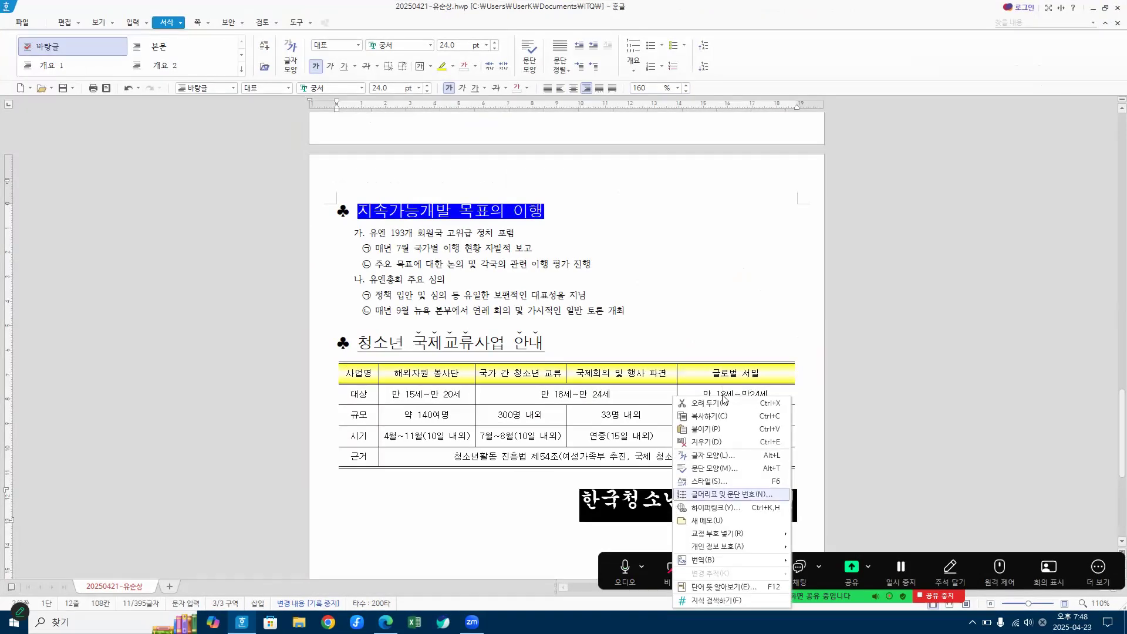
click(726, 460)
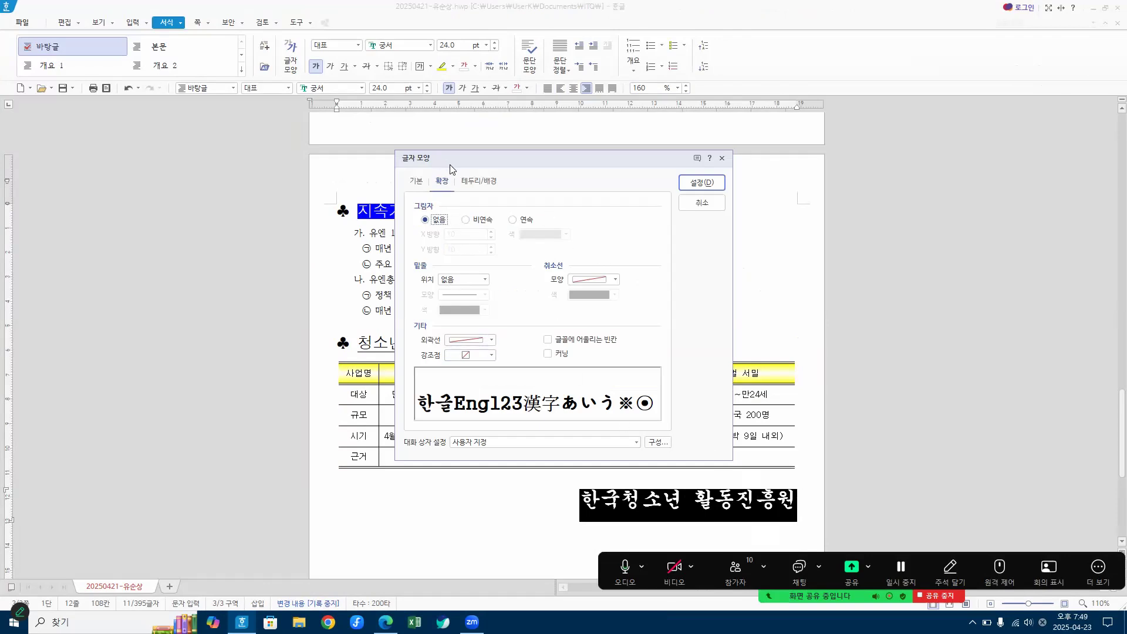
click(418, 186)
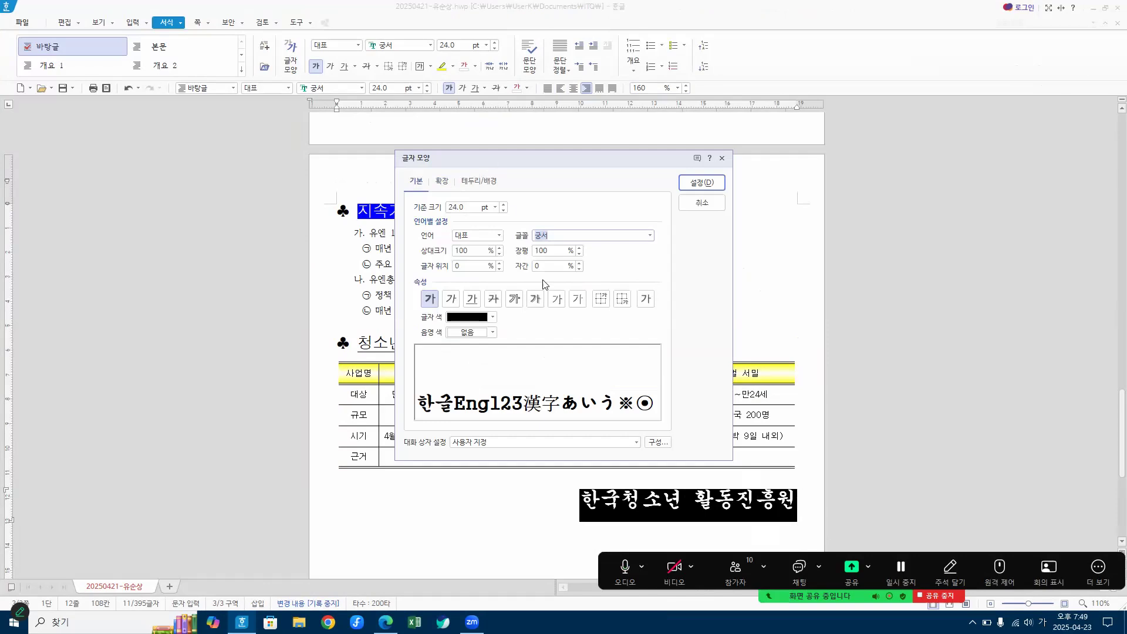
key(ctrl+1)
mouse_move(559, 262)
mouse_down()
mouse_move(527, 253)
mouse_move(567, 246)
mouse_move(535, 280)
mouse_move(558, 284)
mouse_up()
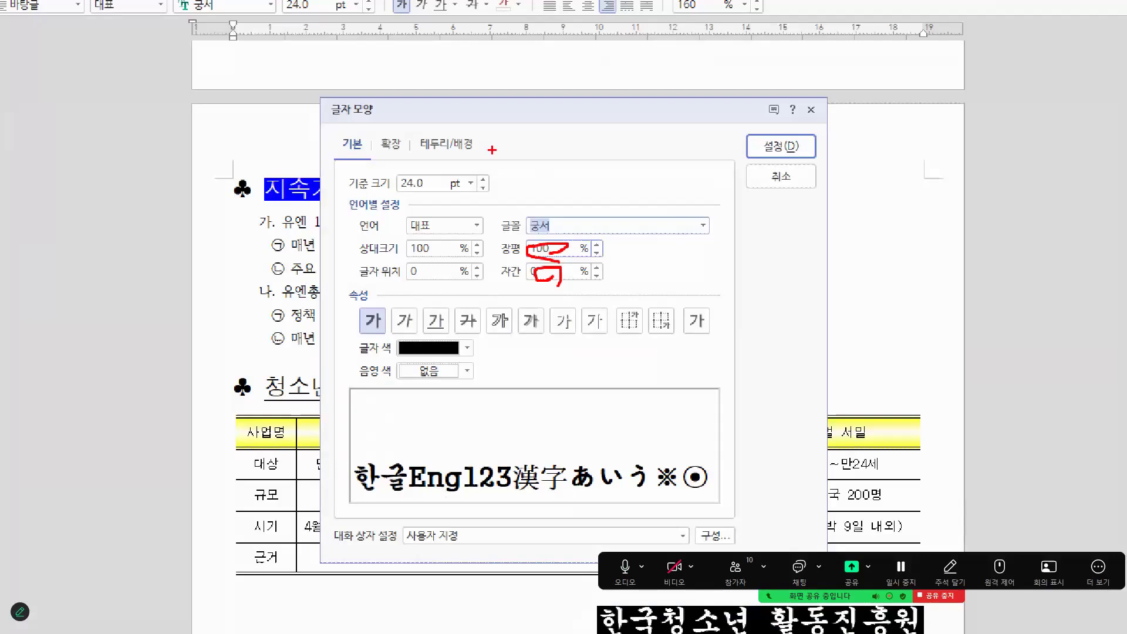
key(Escape)
Step: Move the character shape dialog aside, bring up the exam PDF for reference, and set the character width (장평) to 95%
drag(502, 160, 735, 175)
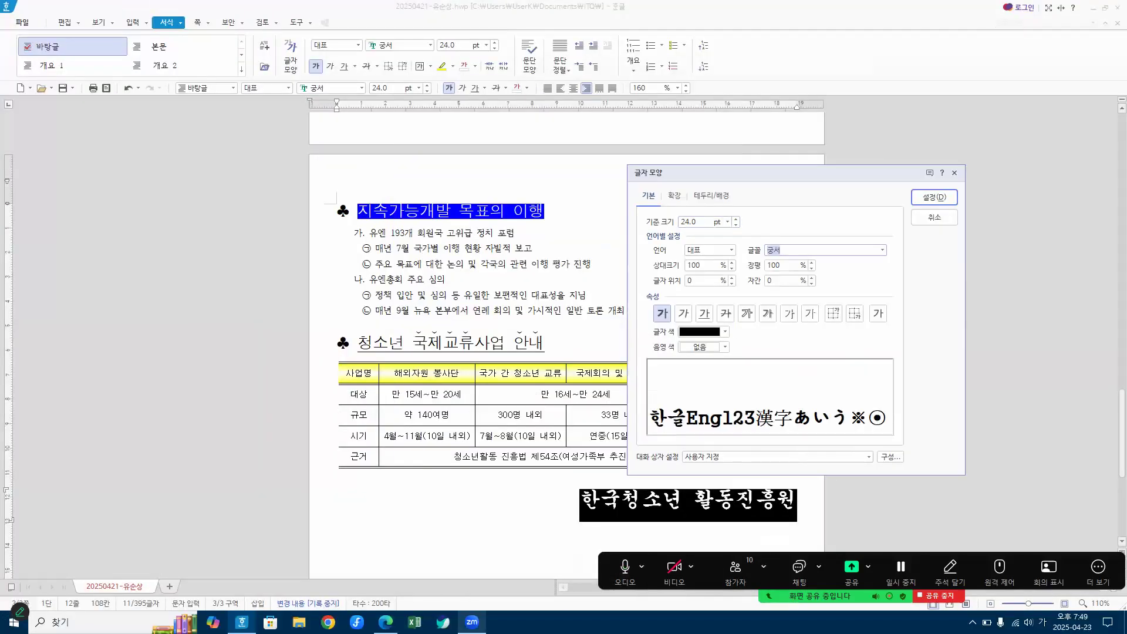
mouse_move(385, 622)
click(385, 567)
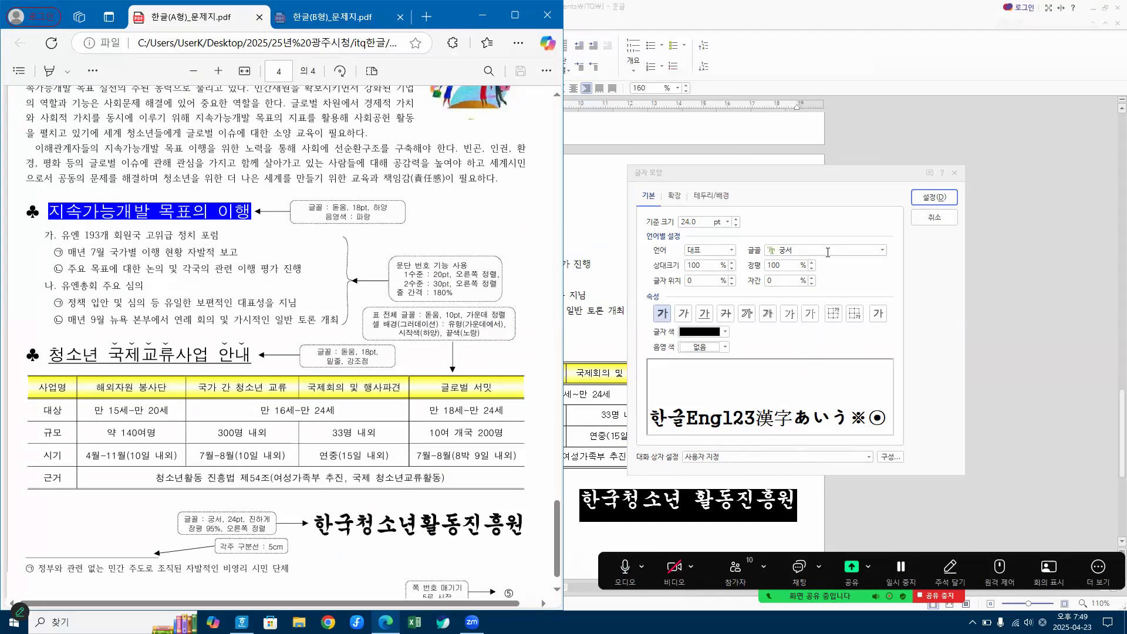
click(780, 265)
text(95)
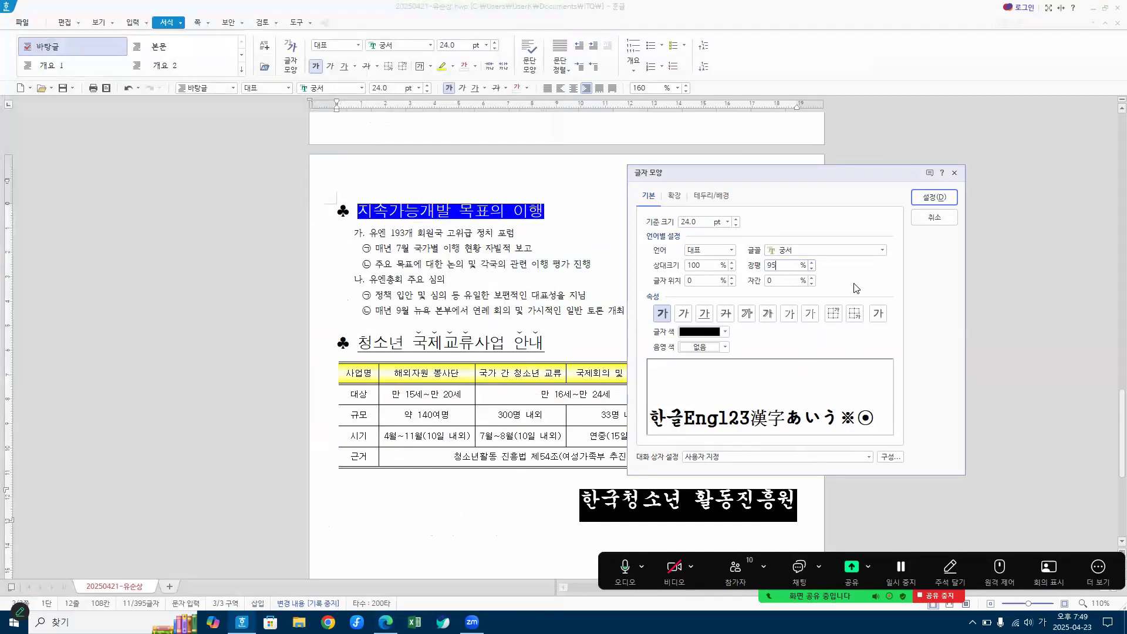
key(ctrl+1)
click(855, 284)
drag(626, 213, 627, 221)
mouse_move(772, 247)
mouse_down()
mouse_move(751, 242)
mouse_move(758, 250)
mouse_move(742, 251)
mouse_move(728, 280)
mouse_up()
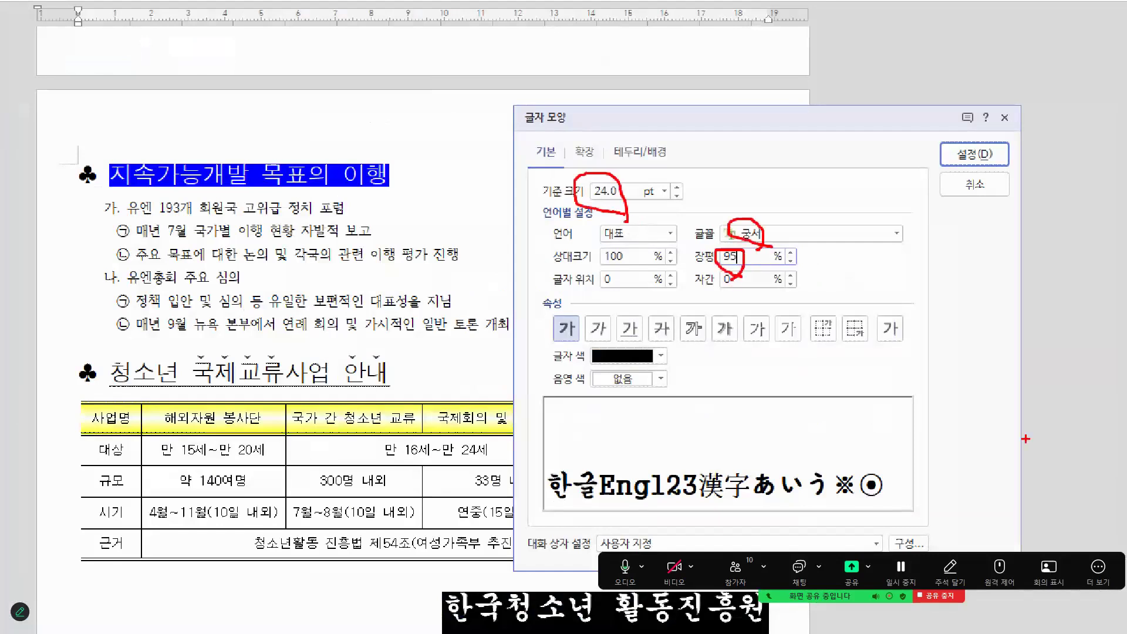
drag(568, 343, 581, 337)
key(Escape)
Step: Apply the character shape settings, deselect the line, and place the Hangul window beside the exam PDF
click(945, 198)
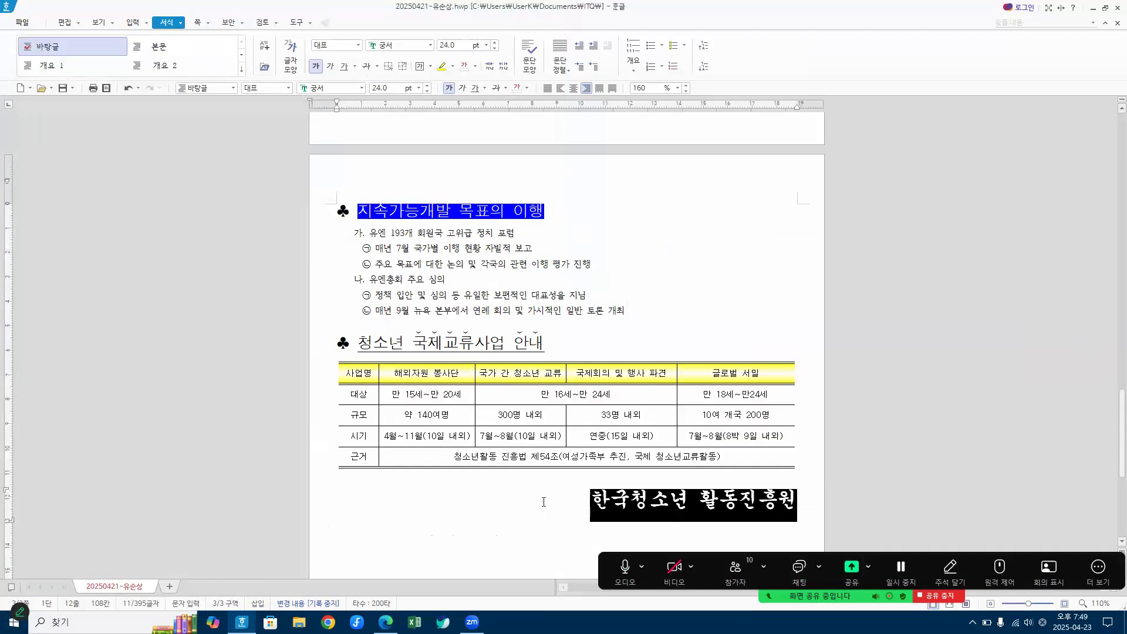
click(524, 512)
drag(369, 8, 1120, 89)
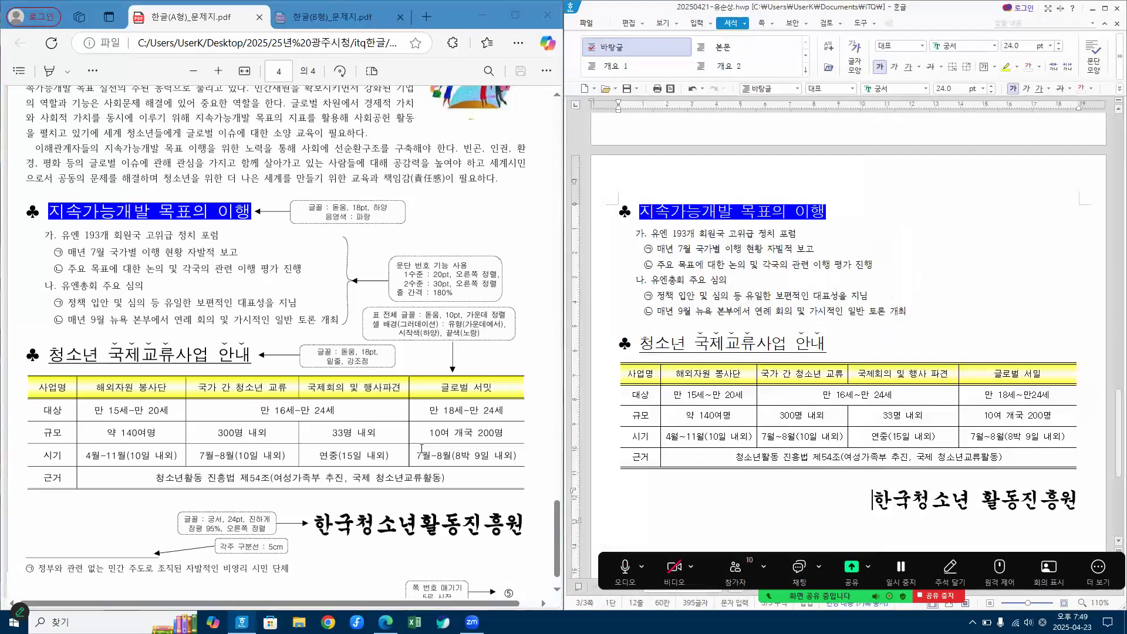
Step: In the page numbering settings (쪽 번호 매기기), place the number at the page's bottom-right corner and choose the ①,②,③ format
scroll(476, 453, down, 1)
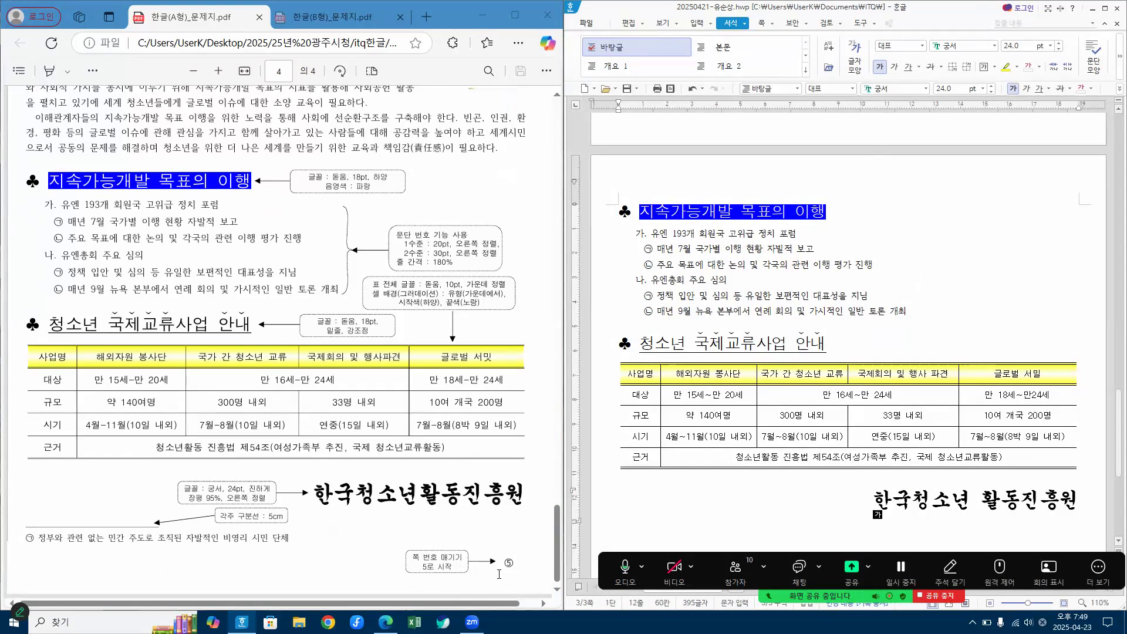
click(761, 23)
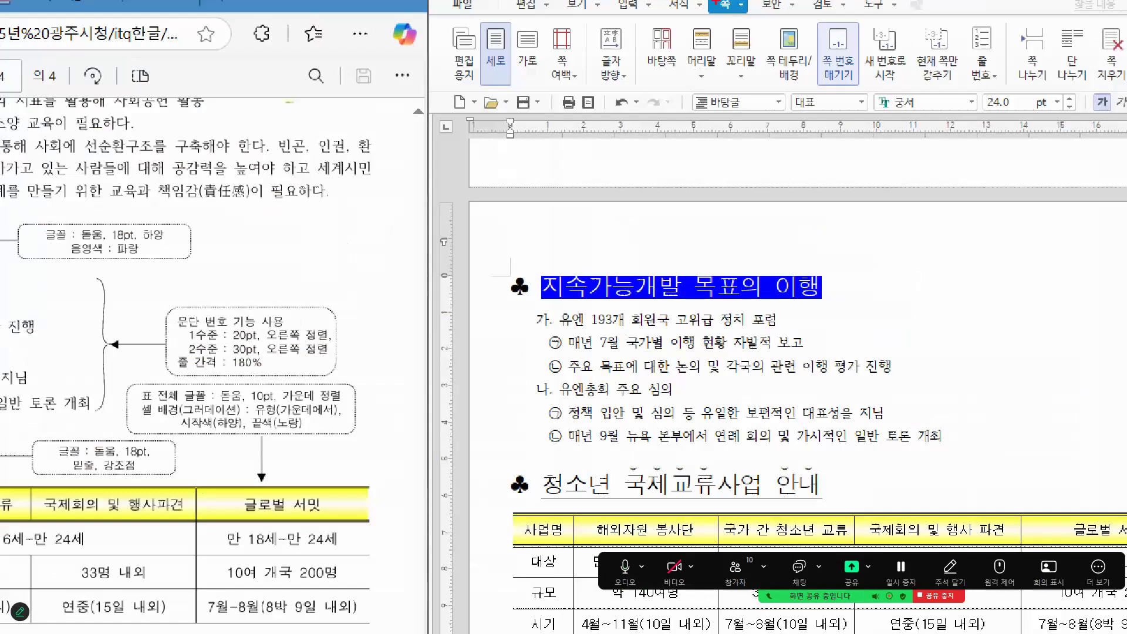
drag(715, 4, 745, 6)
mouse_move(826, 30)
mouse_down()
mouse_move(847, 60)
mouse_move(875, 32)
mouse_up()
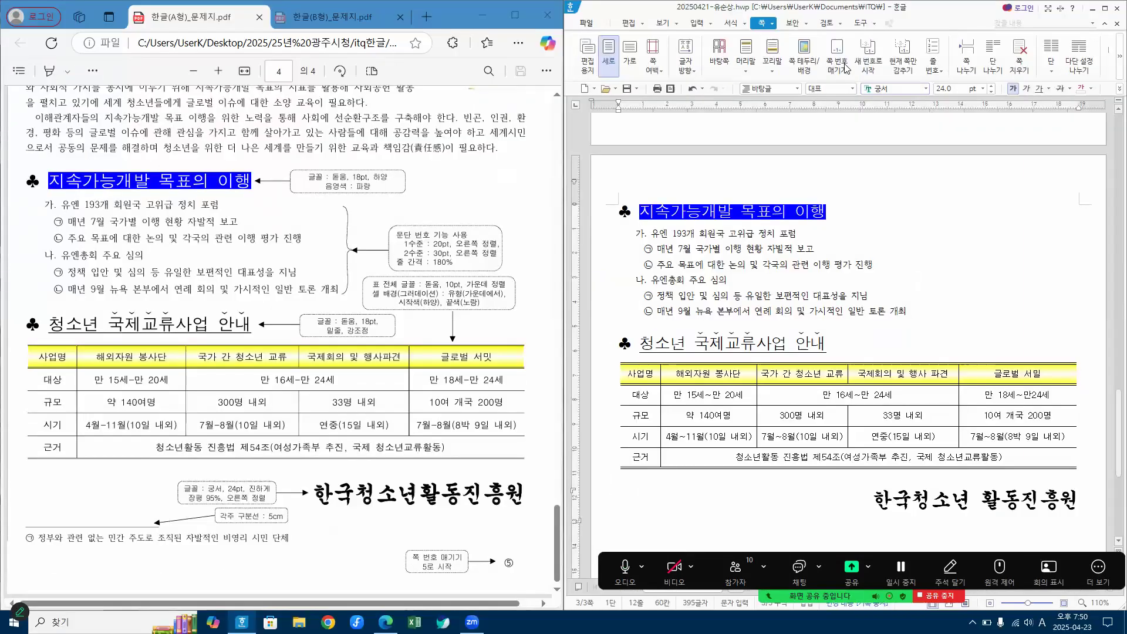
click(841, 61)
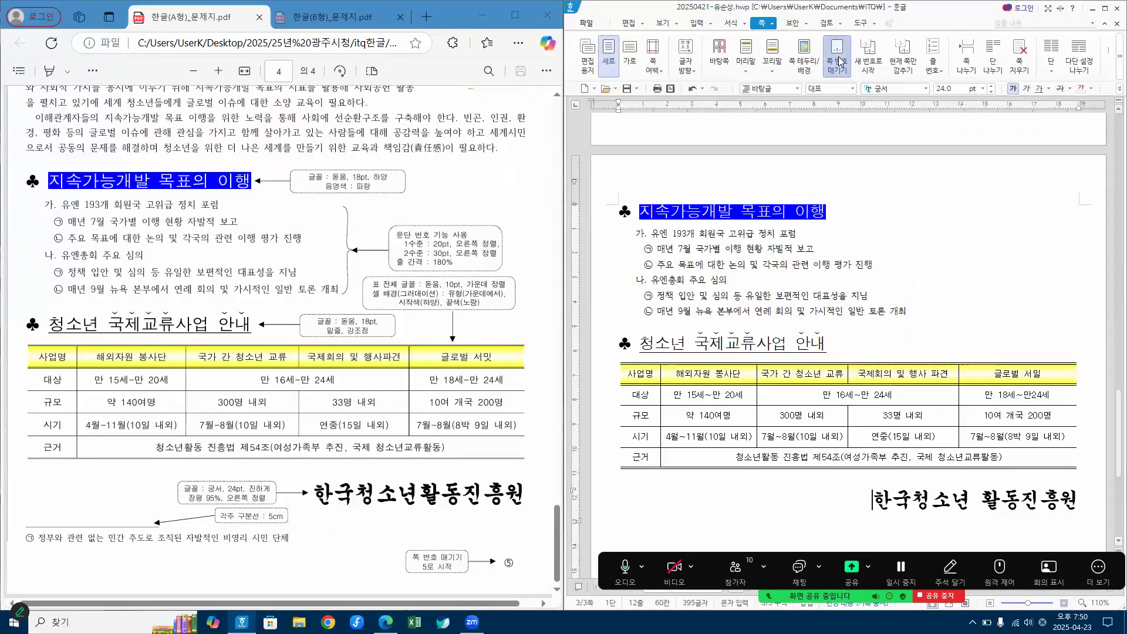
drag(772, 169, 757, 124)
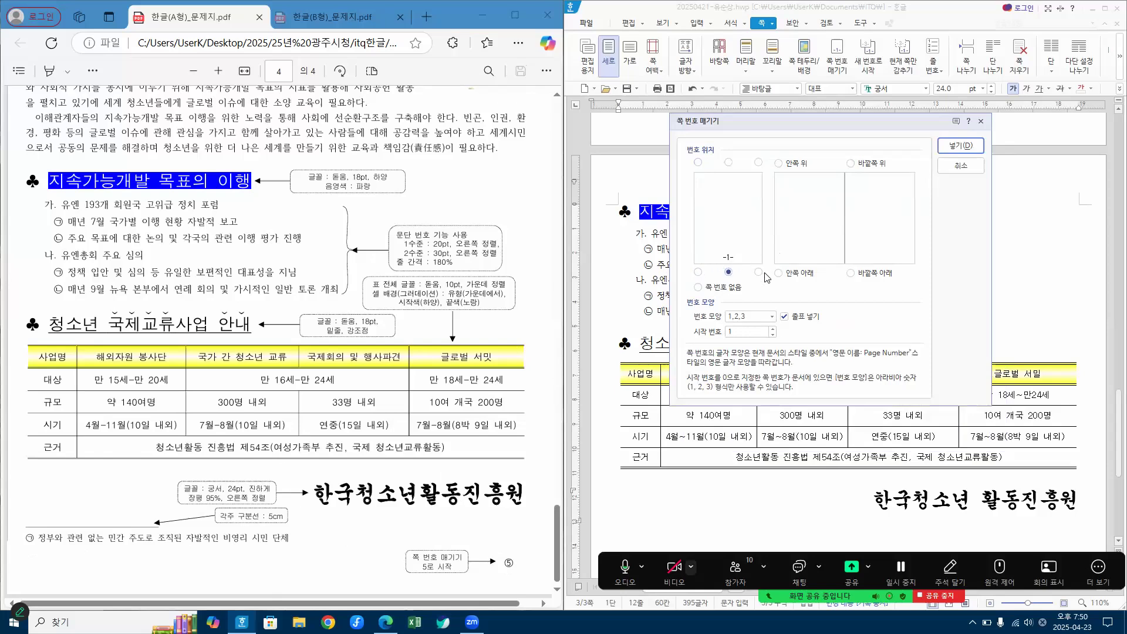
click(729, 273)
click(772, 317)
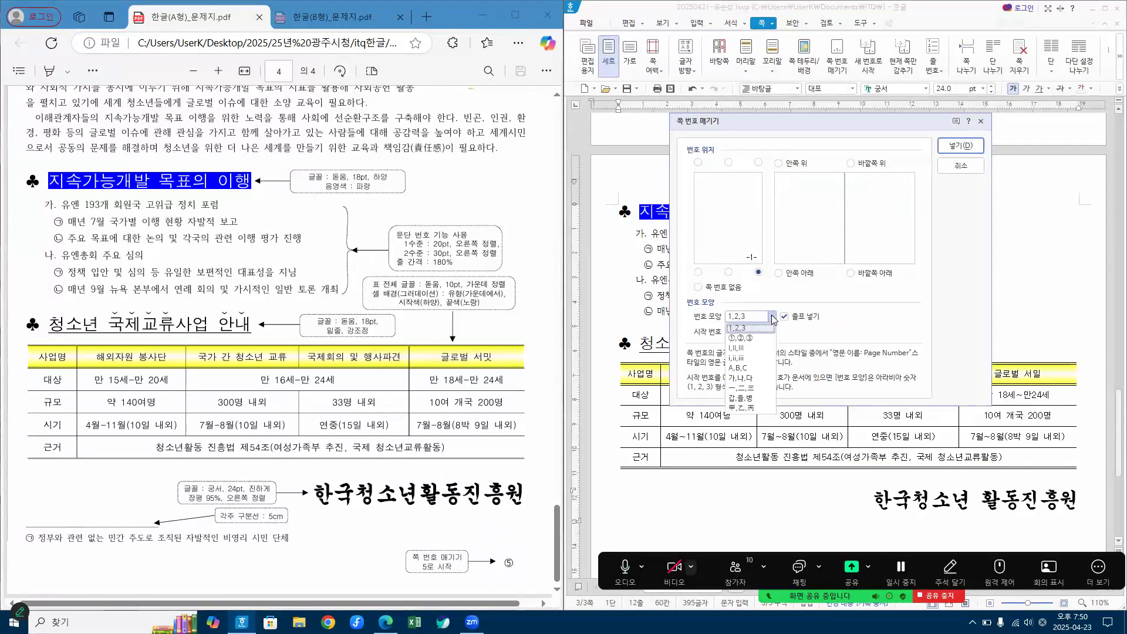
click(743, 339)
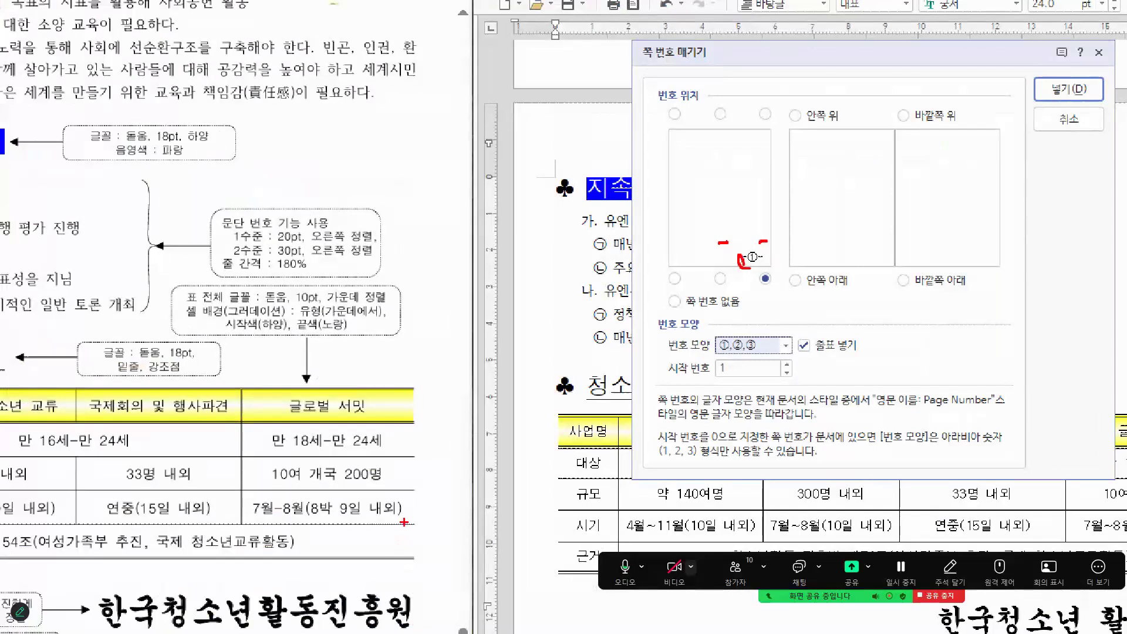
Step: Turn off the dashes (줄표 넣기), set the start number to 5, and insert the page numbering into the document
drag(800, 332, 842, 316)
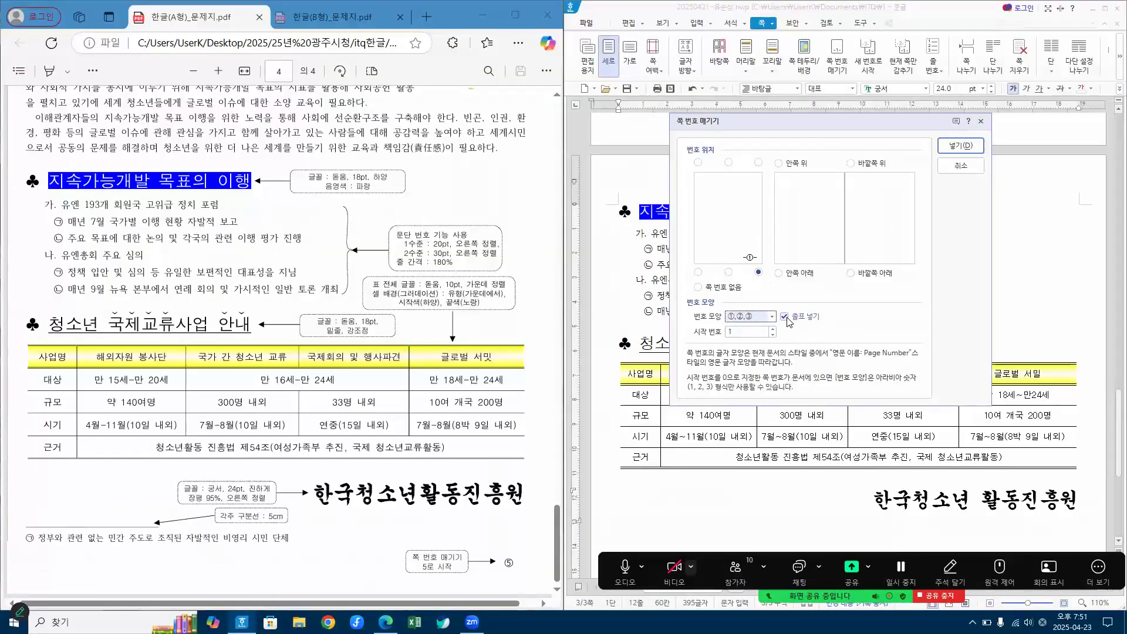
click(804, 346)
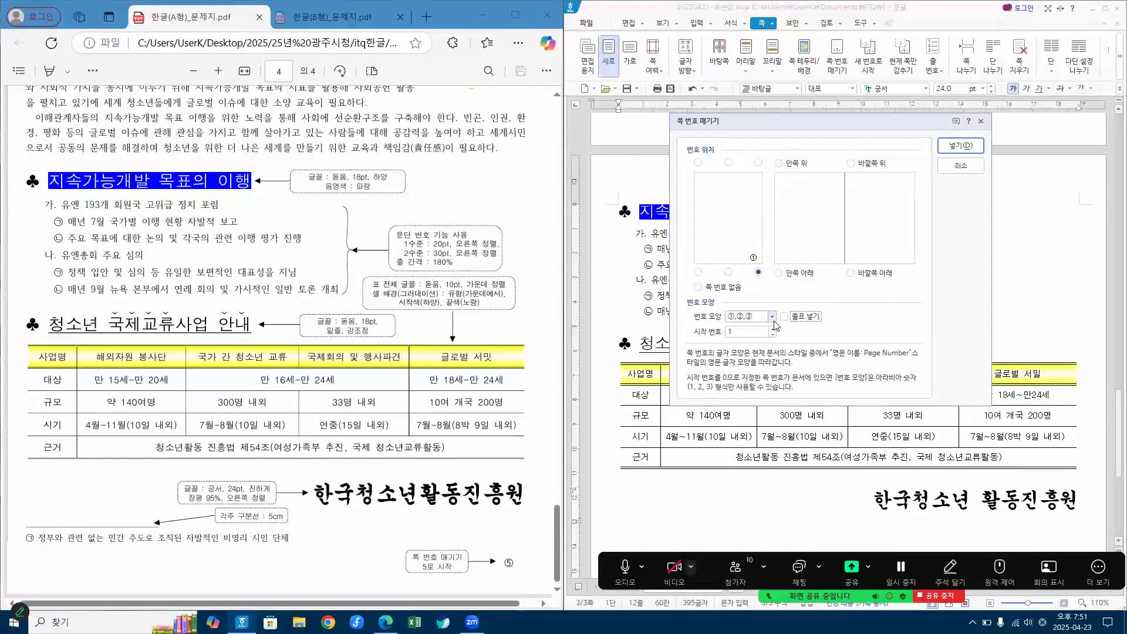
click(784, 317)
double_click(774, 330)
click(774, 331)
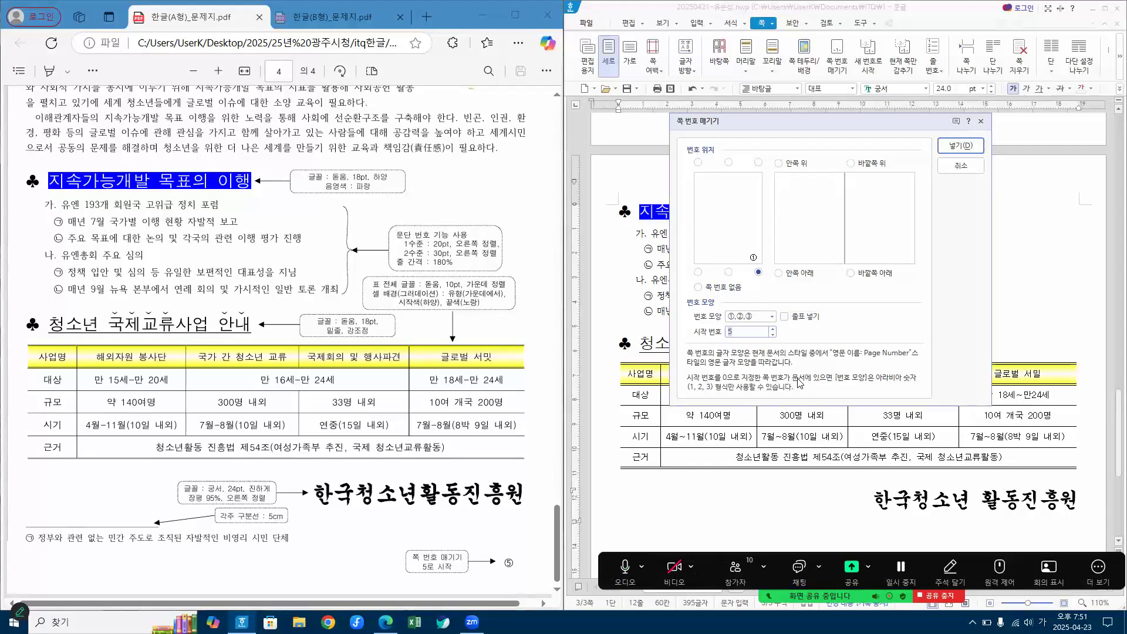
click(773, 316)
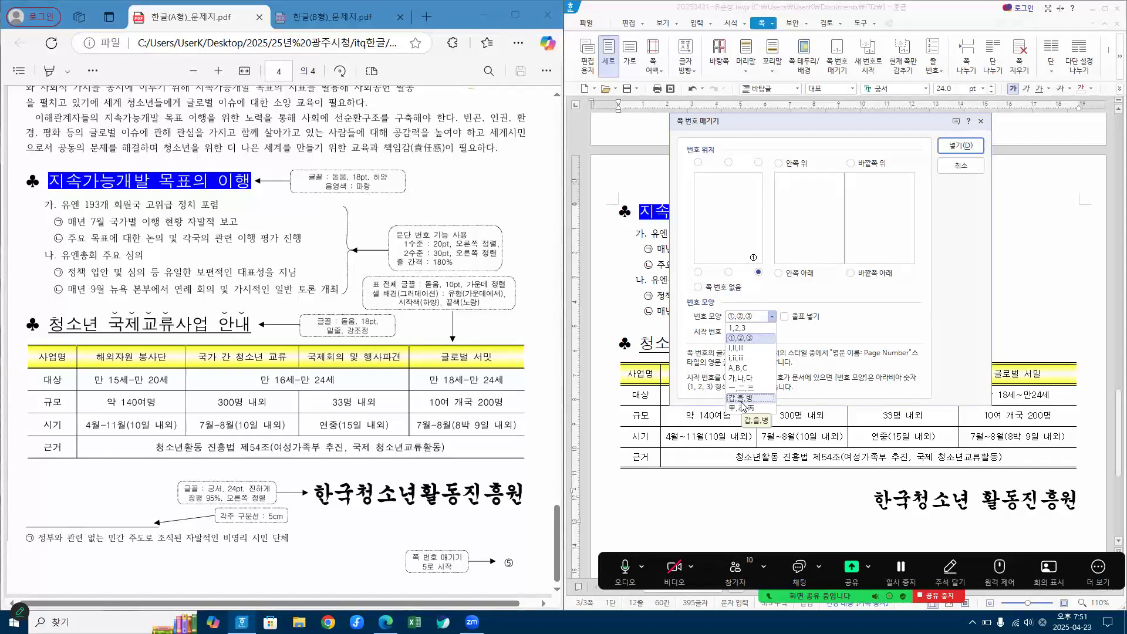
click(744, 337)
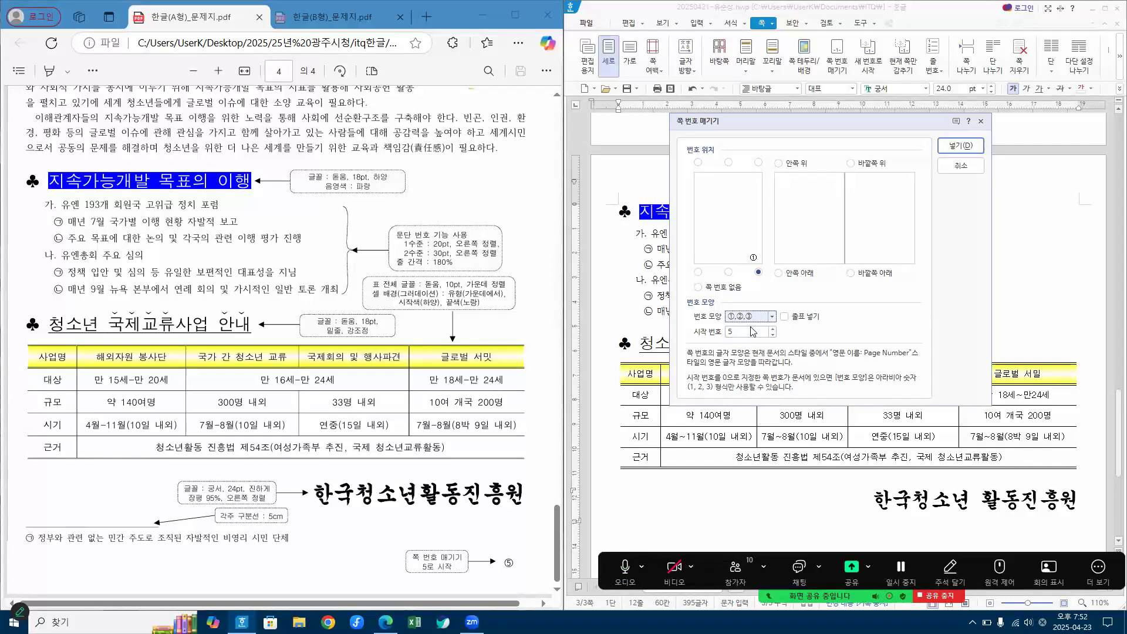
click(960, 146)
scroll(939, 397, down, 6)
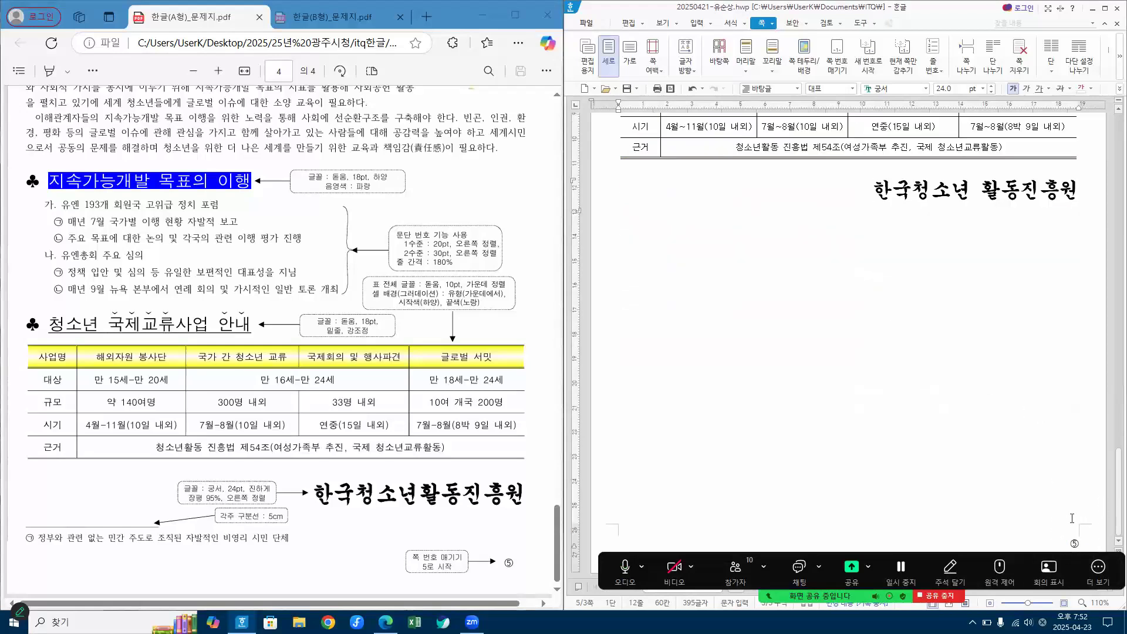
Step: Compare the formatted page with page 4 of the 한글(A형)_문제지.pdf exam sheet
scroll(1073, 518, up, 5)
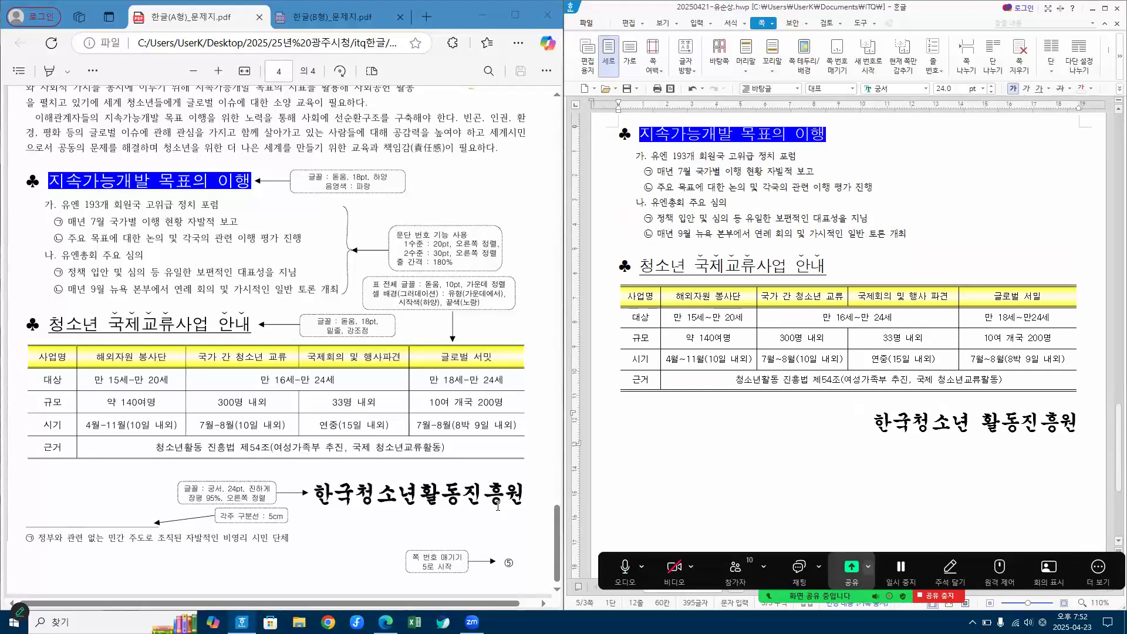
scroll(882, 346, up, 2)
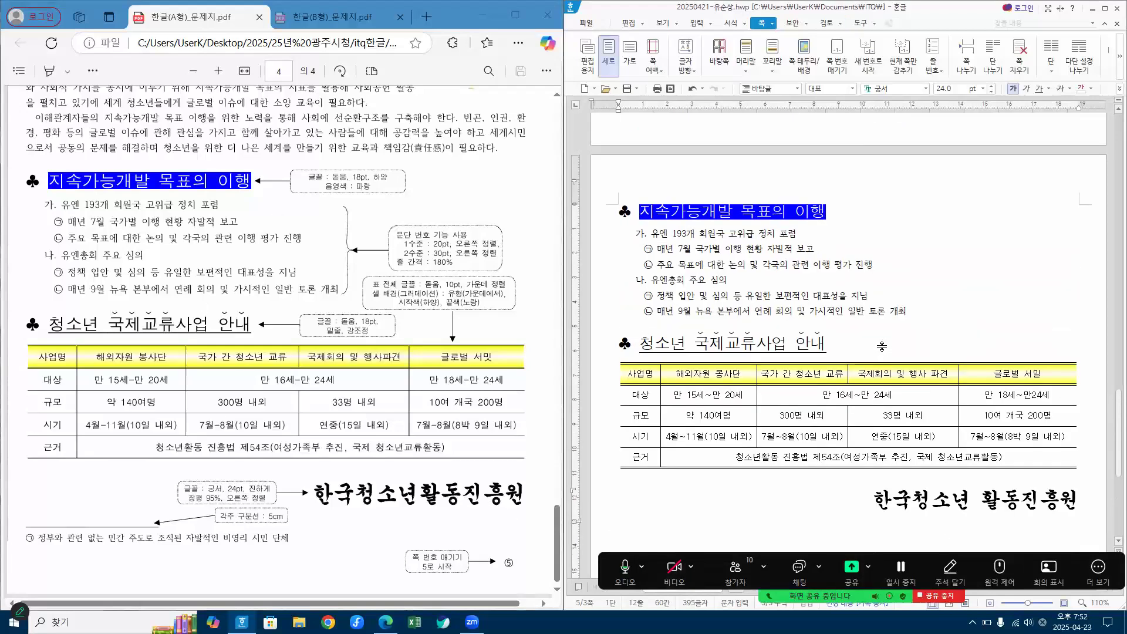
scroll(240, 185, up, 3)
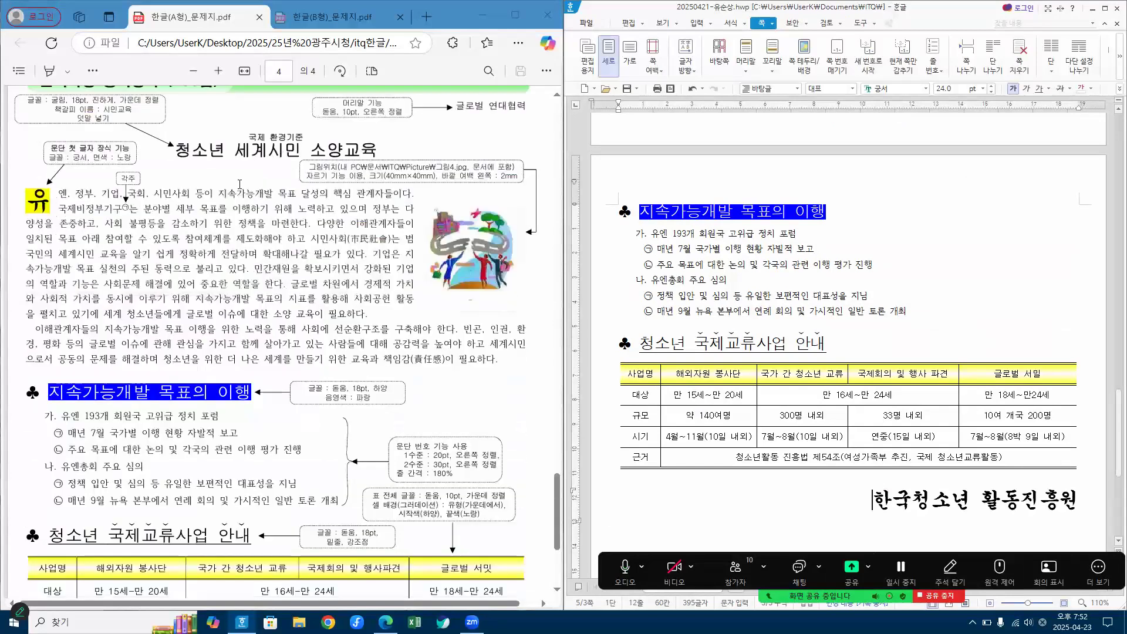
scroll(386, 458, down, 3)
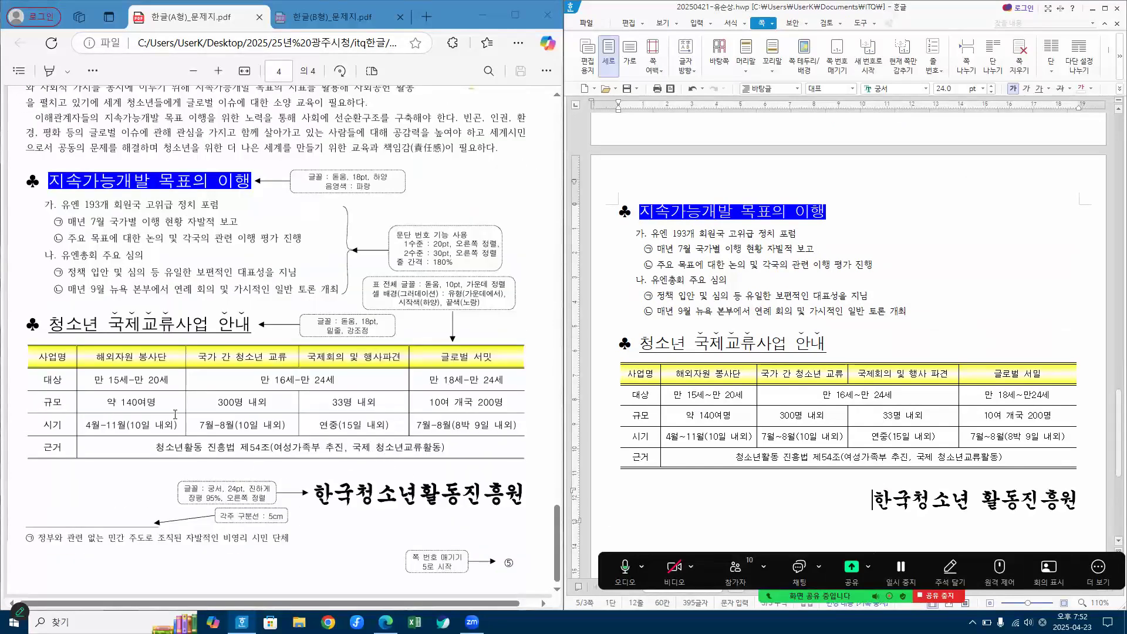
scroll(348, 301, up, 5)
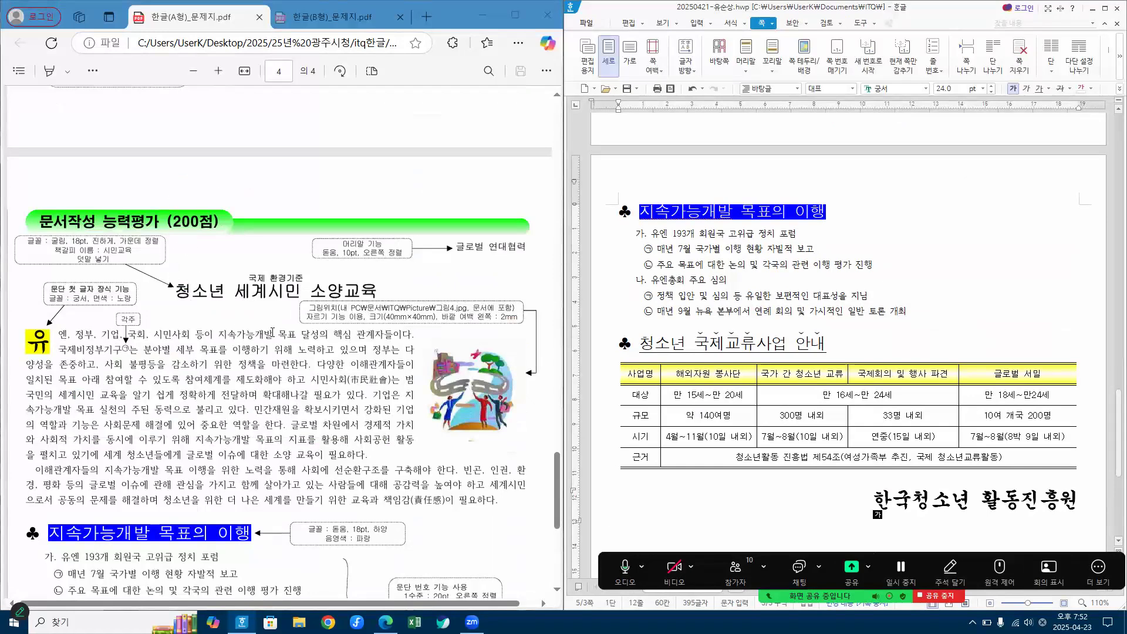
scroll(276, 332, down, 4)
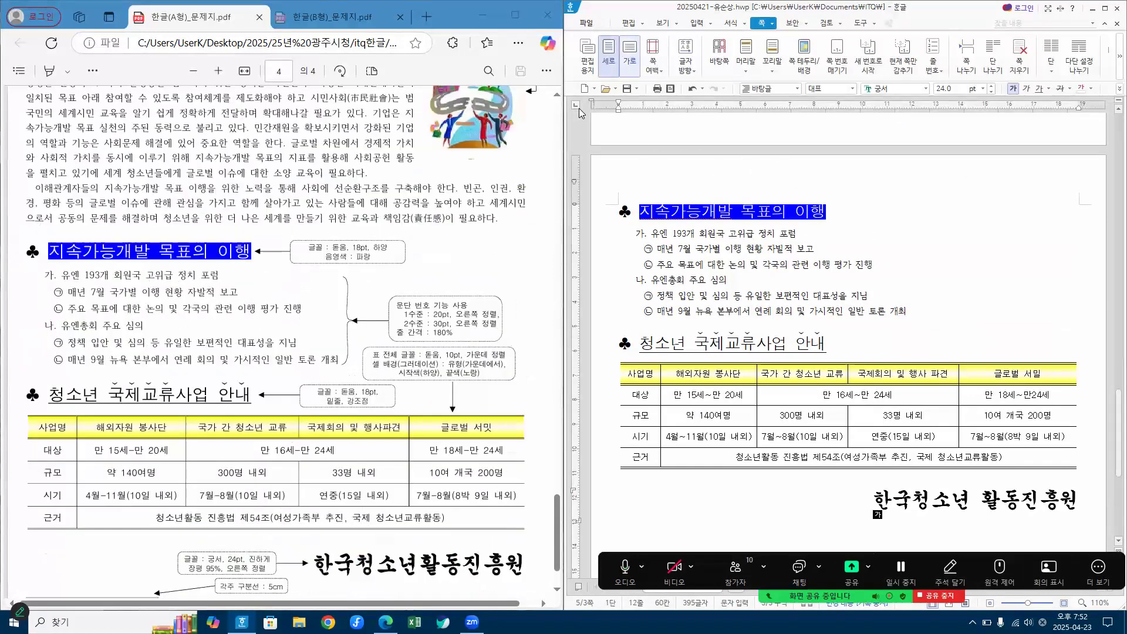
Step: Switch to the 한글(B형)_문제지.pdf exam sheet and show the lower half of page 4 at its full width
click(327, 20)
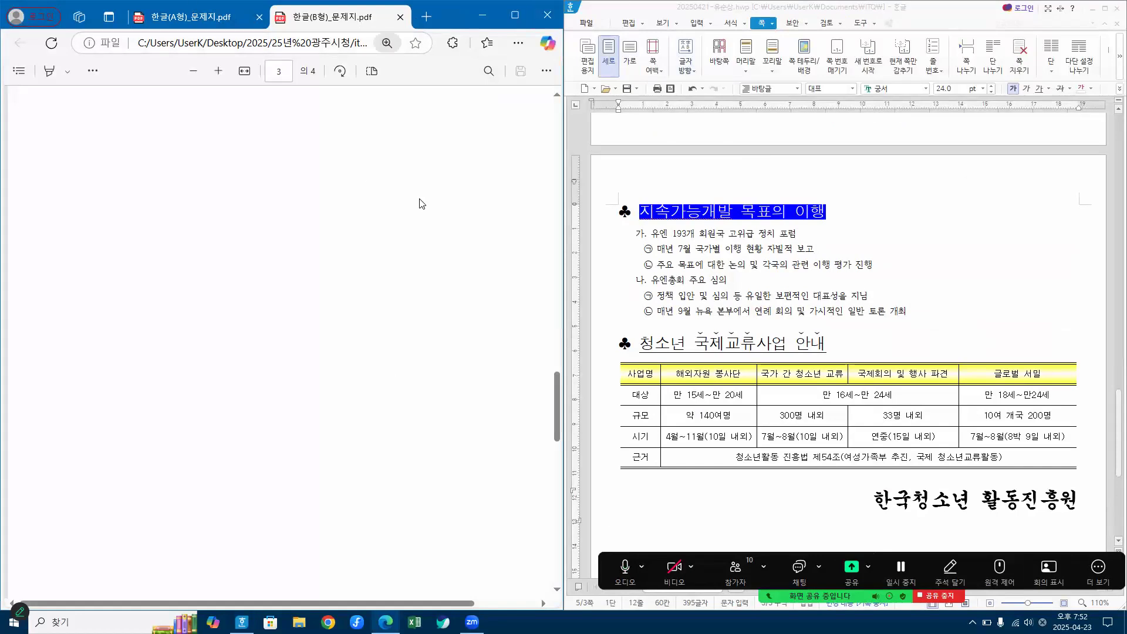
scroll(327, 244, down, 10)
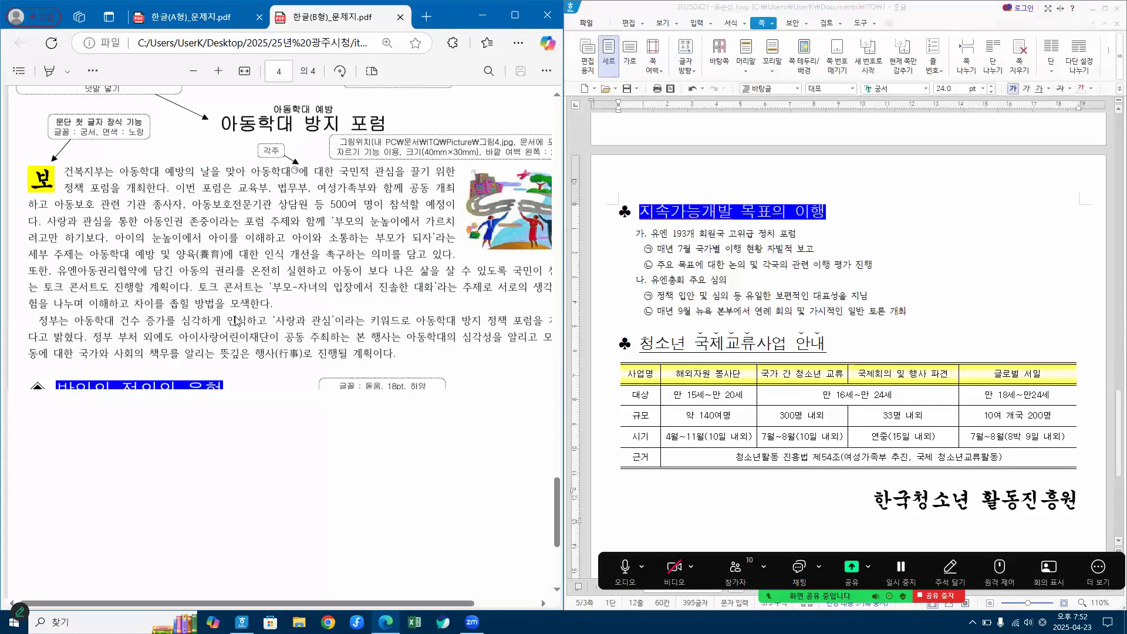
scroll(235, 321, down, 1)
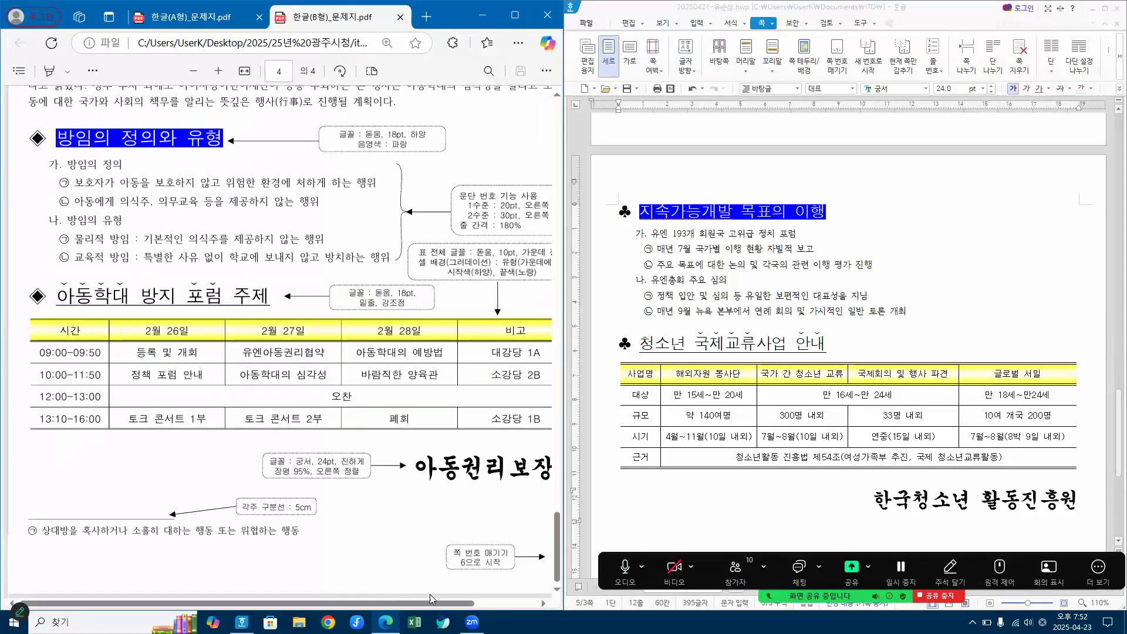
click(193, 73)
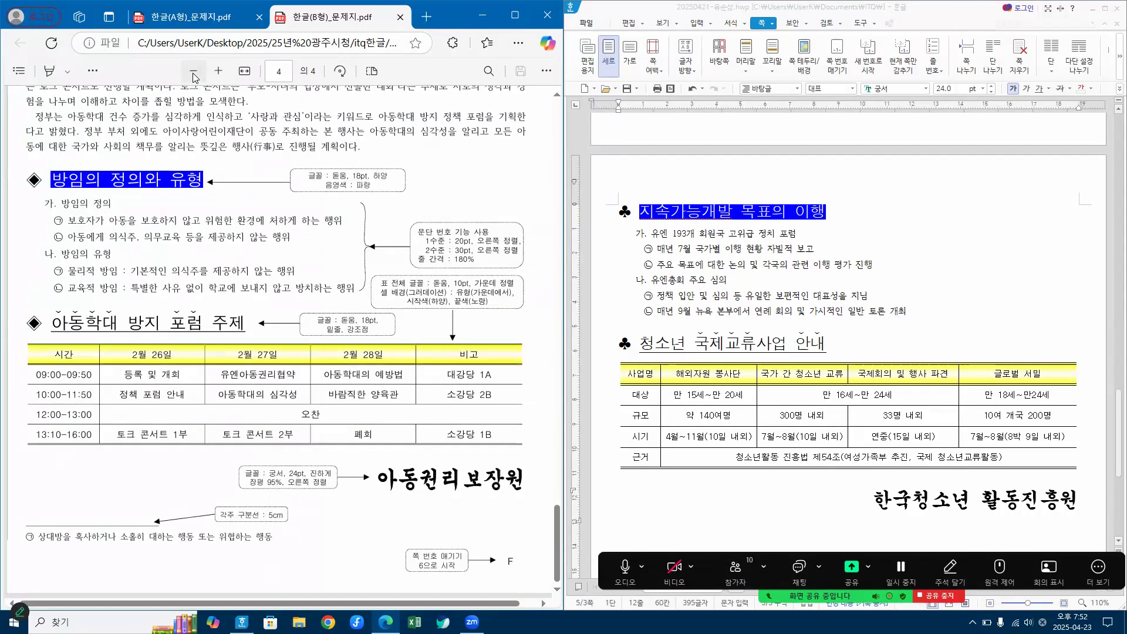
click(193, 73)
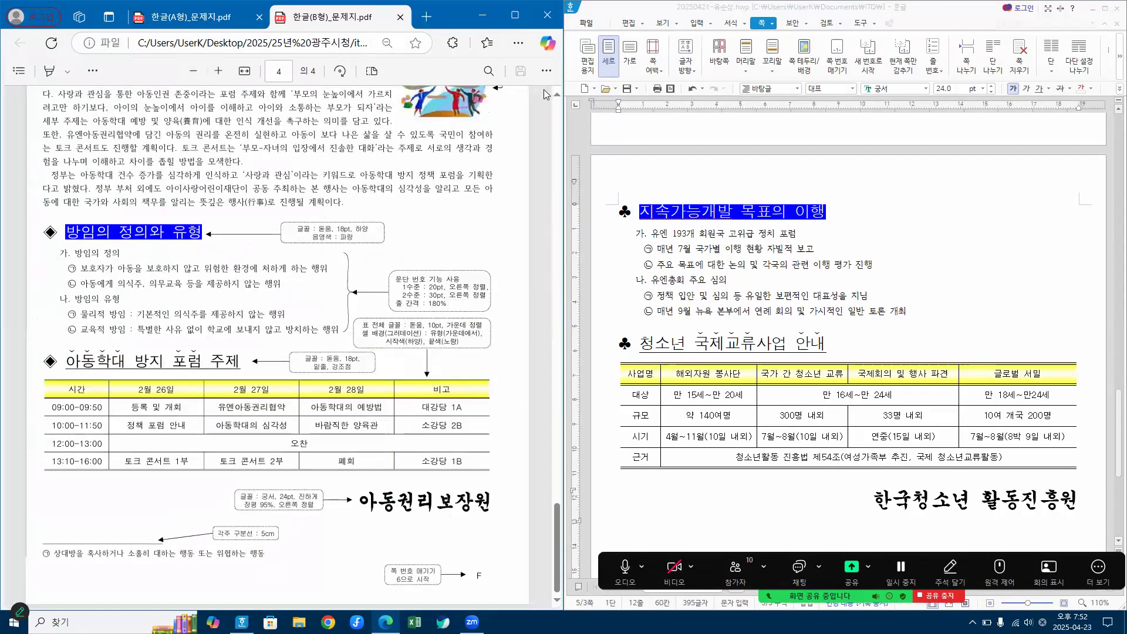
Step: Close the practice document without saving it, leaving a blank document for the next exercise
click(741, 255)
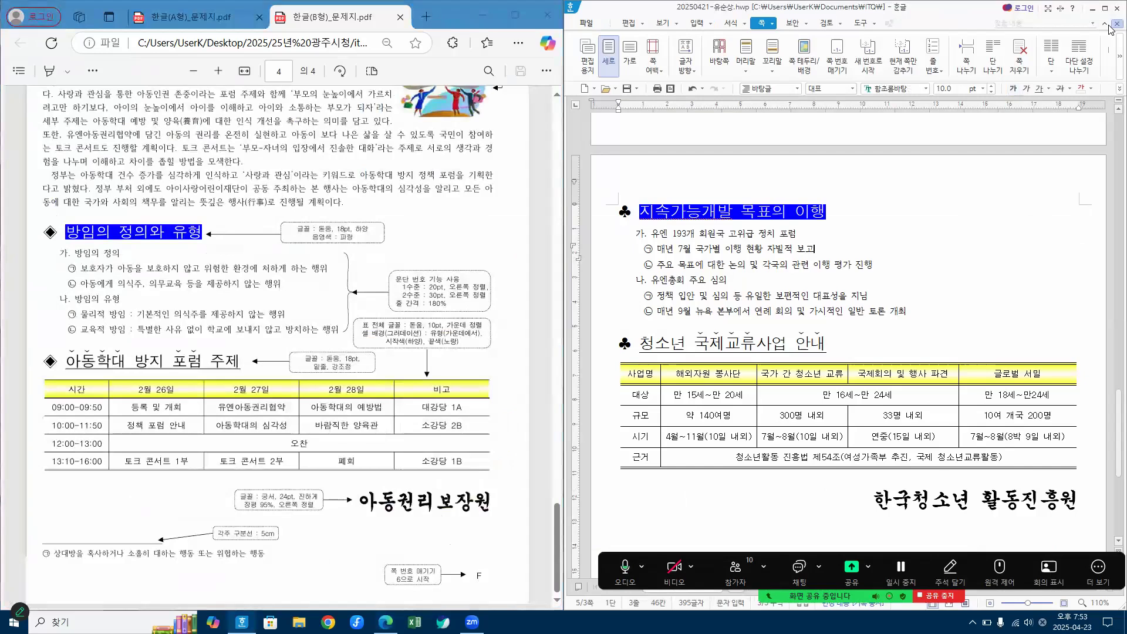
click(1111, 36)
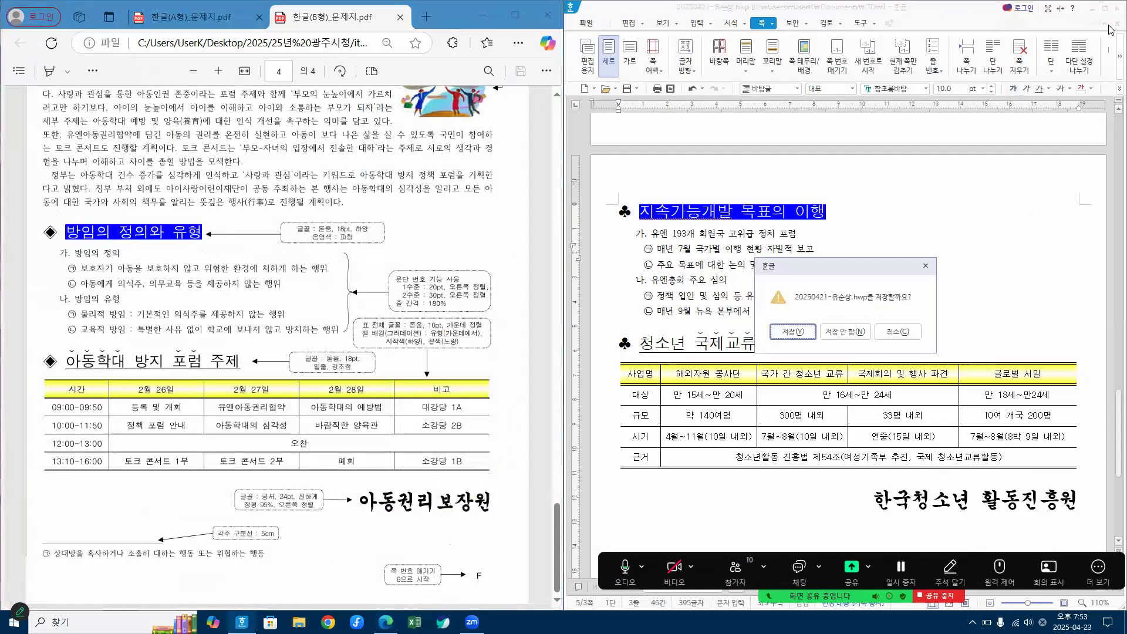
click(846, 332)
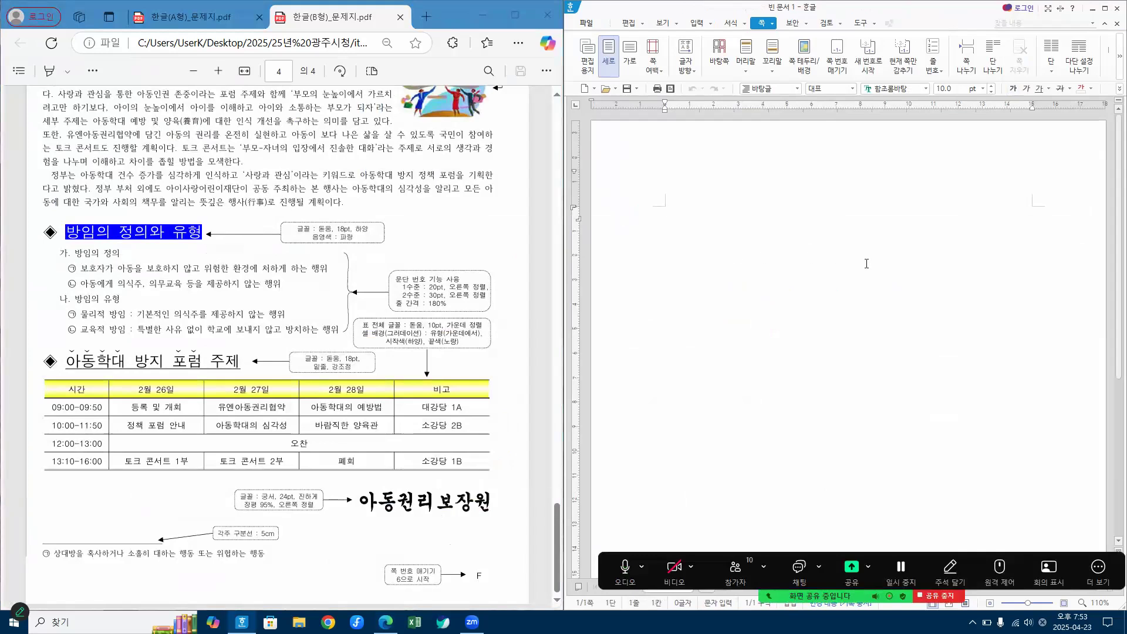
Step: In the blank document's page setup (편집 용지), set the left and right margins to 11 mm
key(F7)
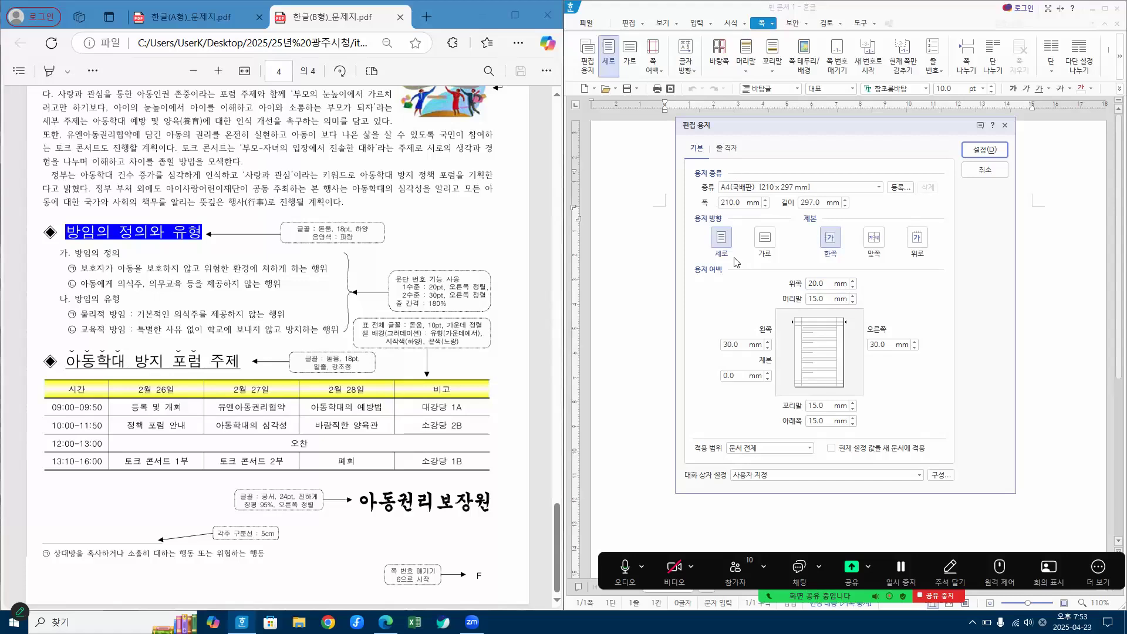
double_click(740, 345)
text(11)
double_click(878, 345)
text(11)
Step: Set the top, header (머리말), footer (꼬리말) and bottom margins to 10 mm and apply the page setup
double_click(828, 284)
text(10)
key(Tab)
text(10)
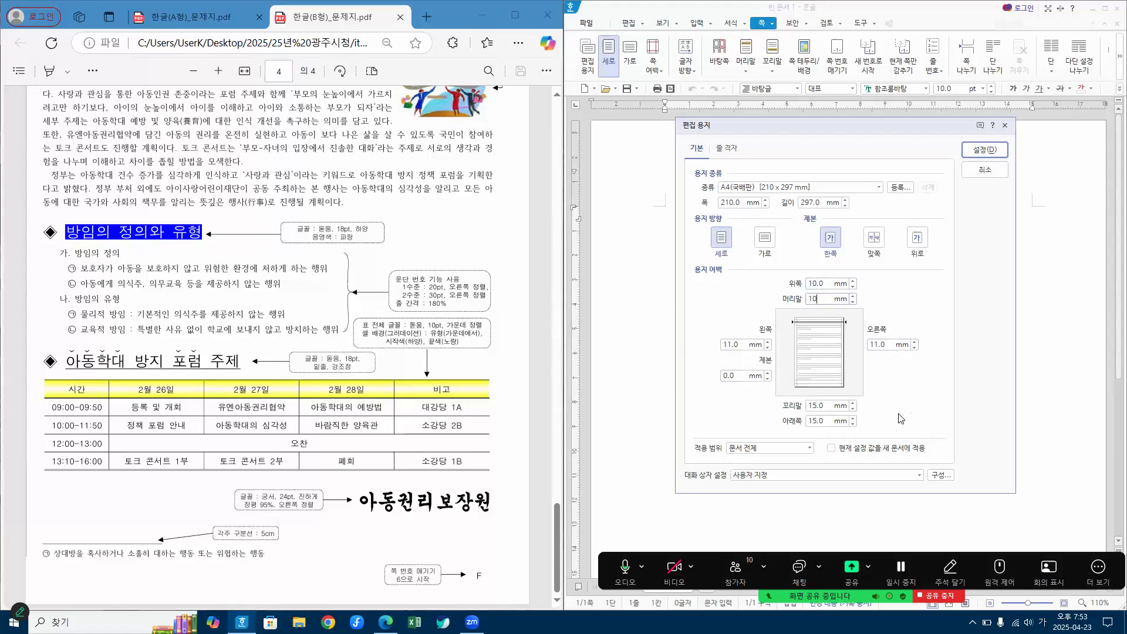
double_click(828, 403)
text(10)
double_click(835, 423)
text(10)
click(997, 152)
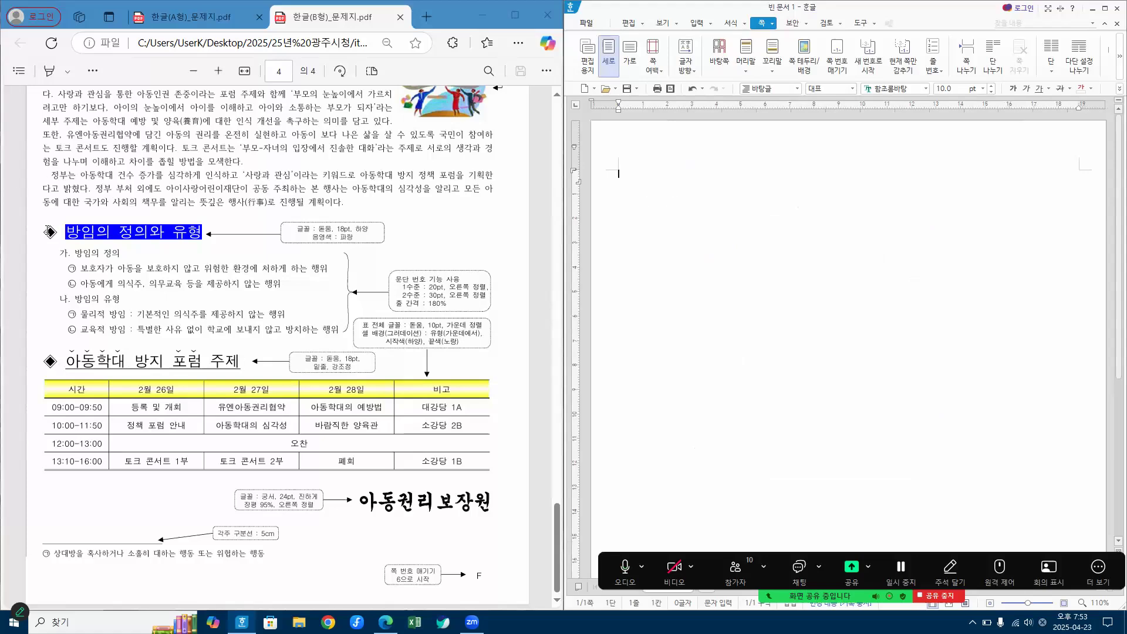
Step: Mark out the practice section in the B-type exam PDF, from the 방임의 정의와 유형 heading to the 아동권리보장원 line
drag(348, 435, 477, 575)
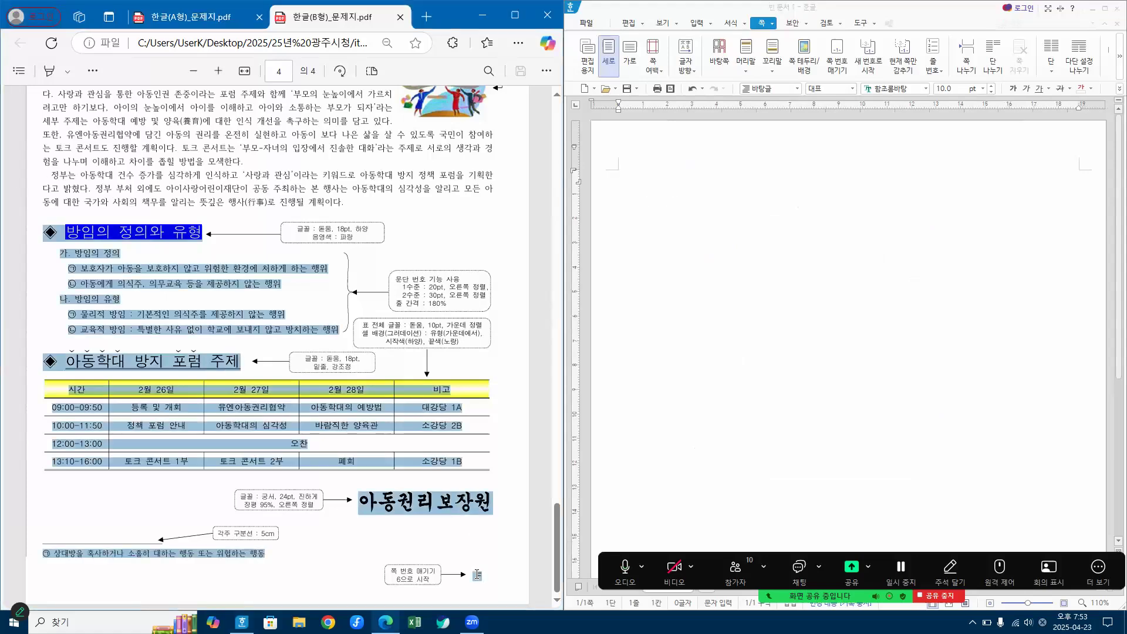
click(485, 245)
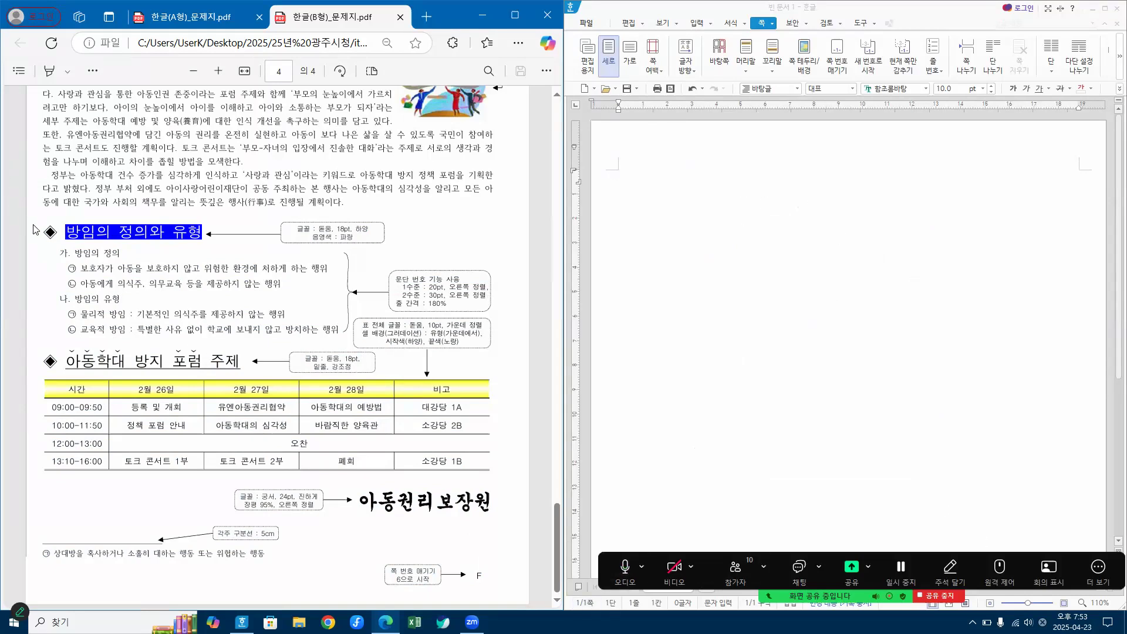
drag(43, 231, 494, 511)
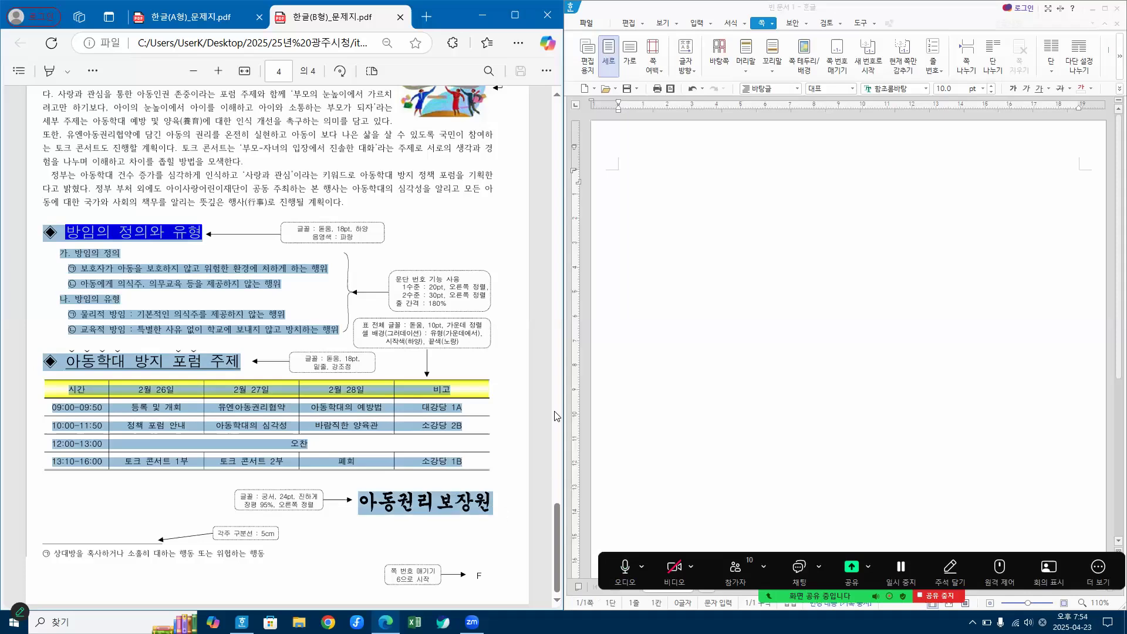
click(494, 244)
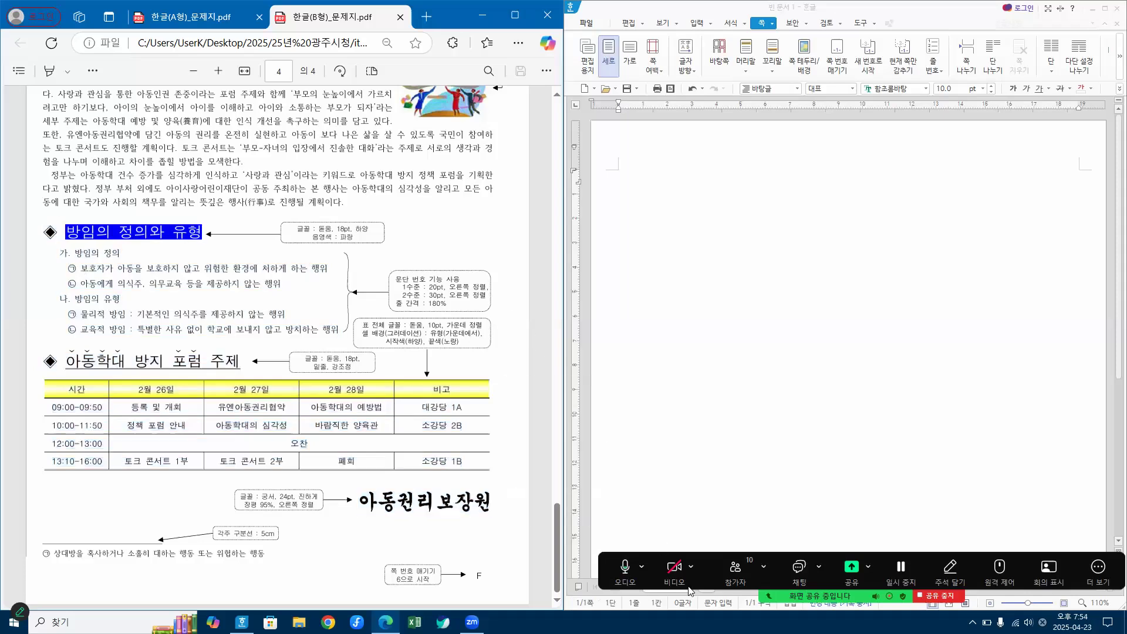
Step: Insert the ◈ symbol from the 기호2 set of the user character map (문자표) at the start of the blank document
click(625, 567)
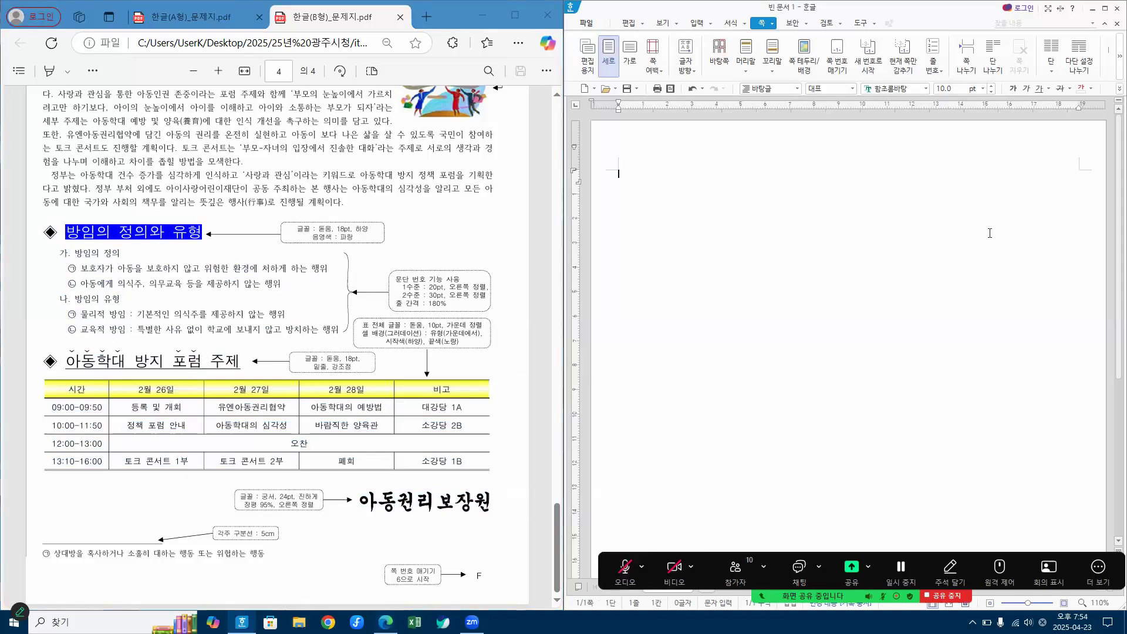
right_click(732, 202)
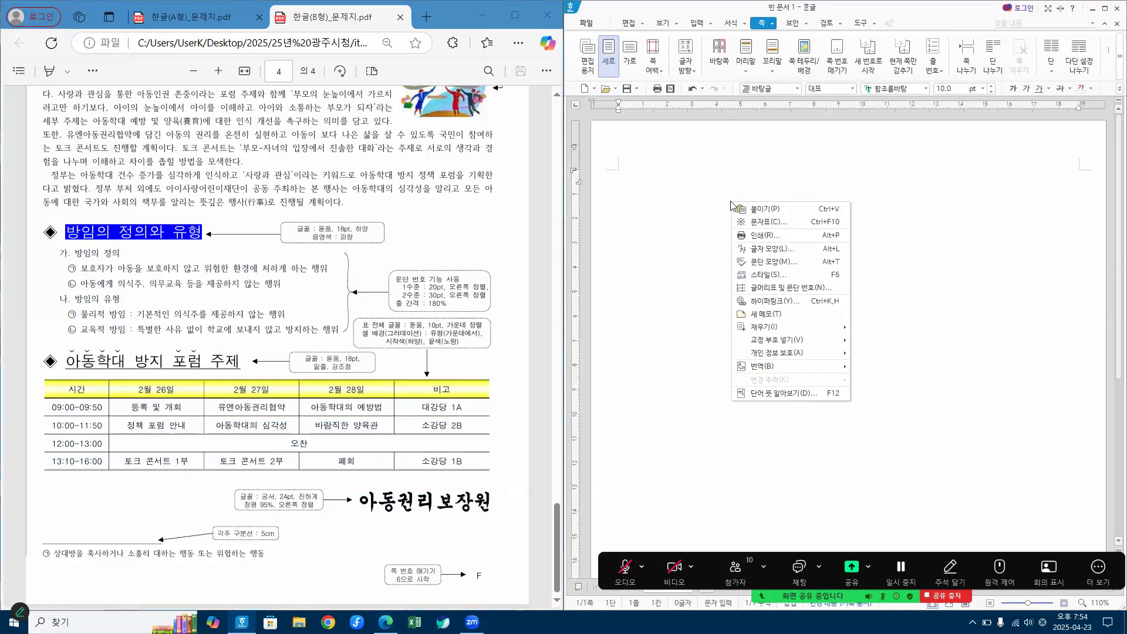
click(762, 221)
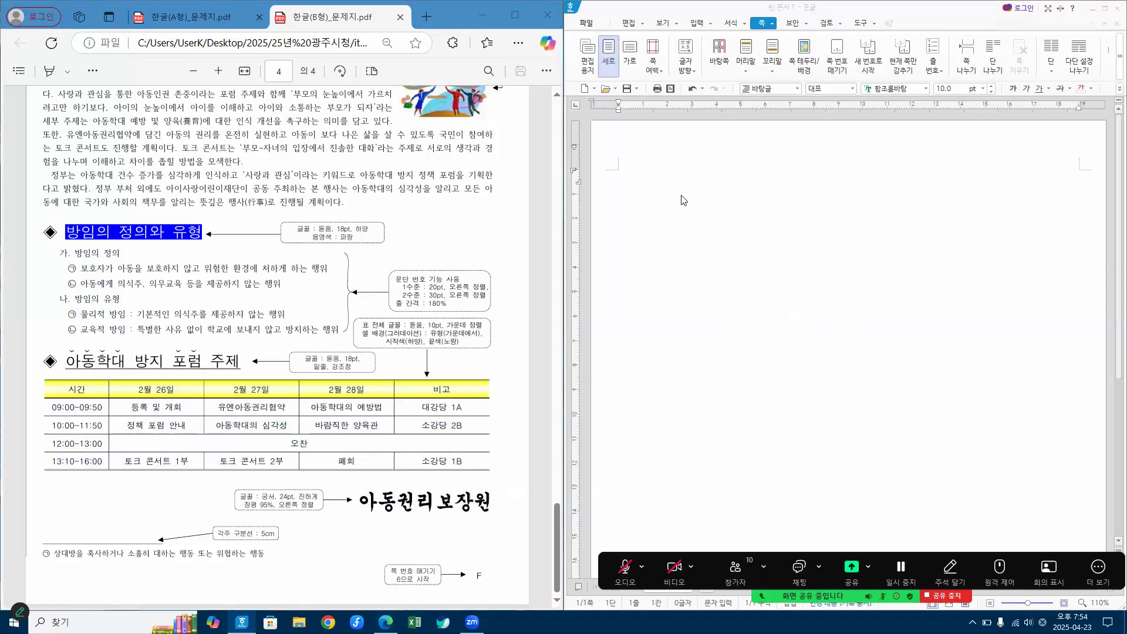
click(628, 153)
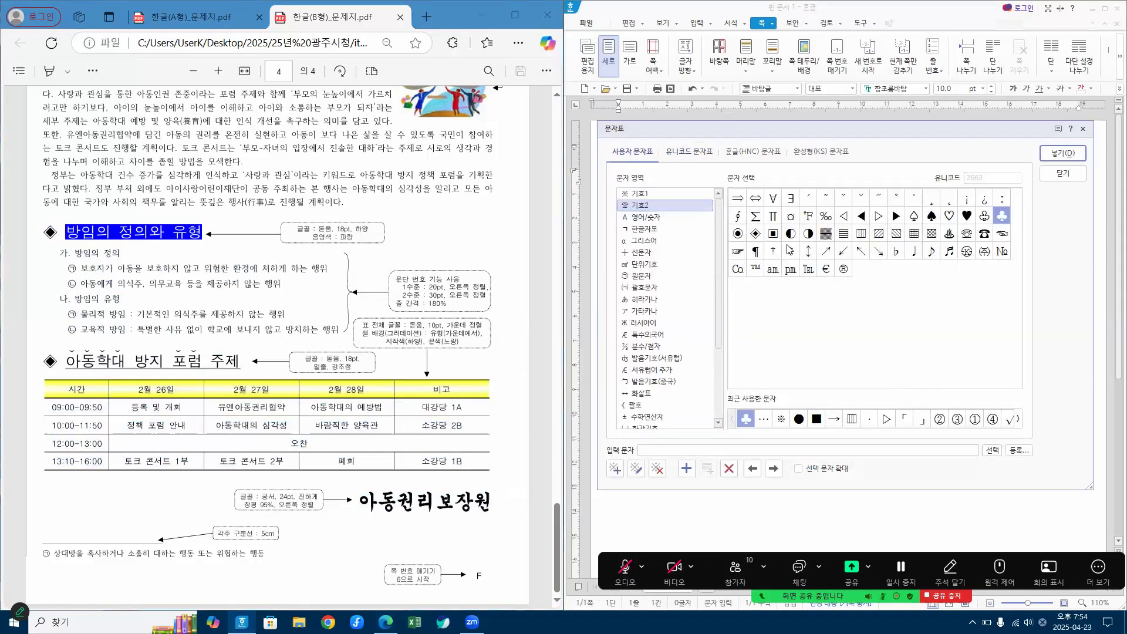
click(756, 234)
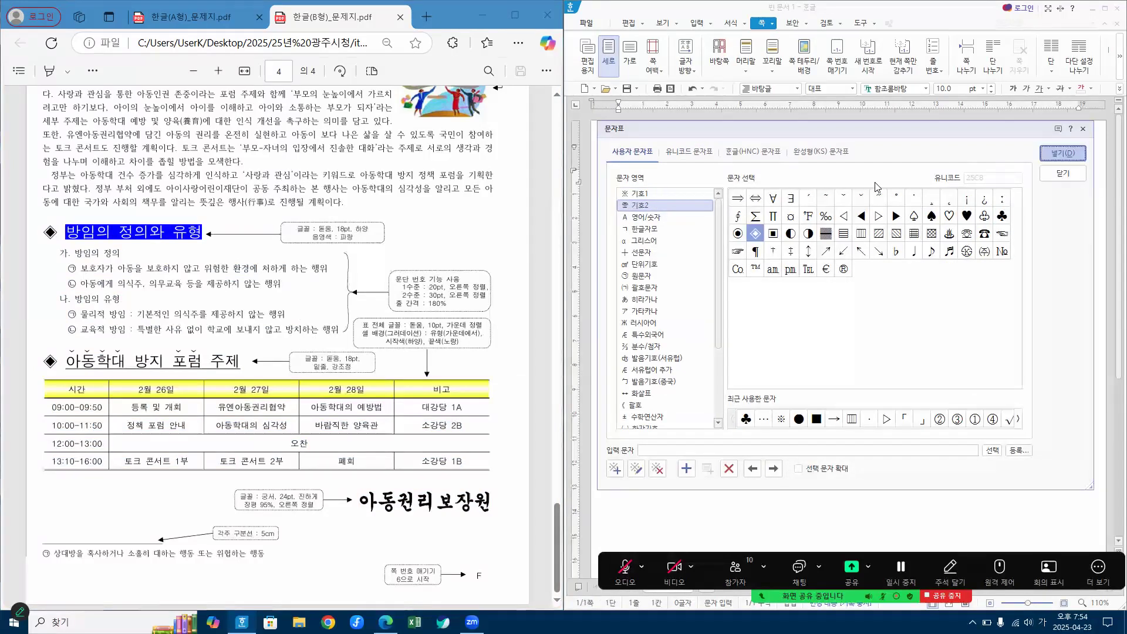
key(Return)
Step: Enter the heading 방임의 정의와 유형 after the symbol, the line 방임의 정의 below it, and the line starting 보호자가 아동을
text(방임의 저ㅇ의와 유형)
key(Return)
text(방임ㅇㅢ 정의)
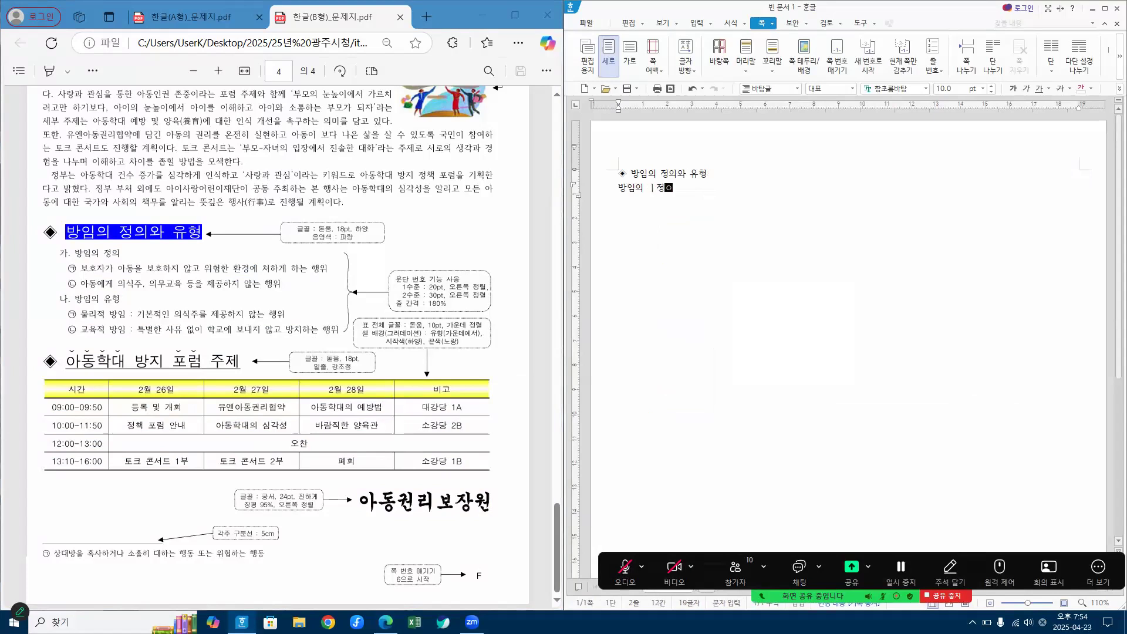
key(Return)
text(보호자가 아)
click(1097, 569)
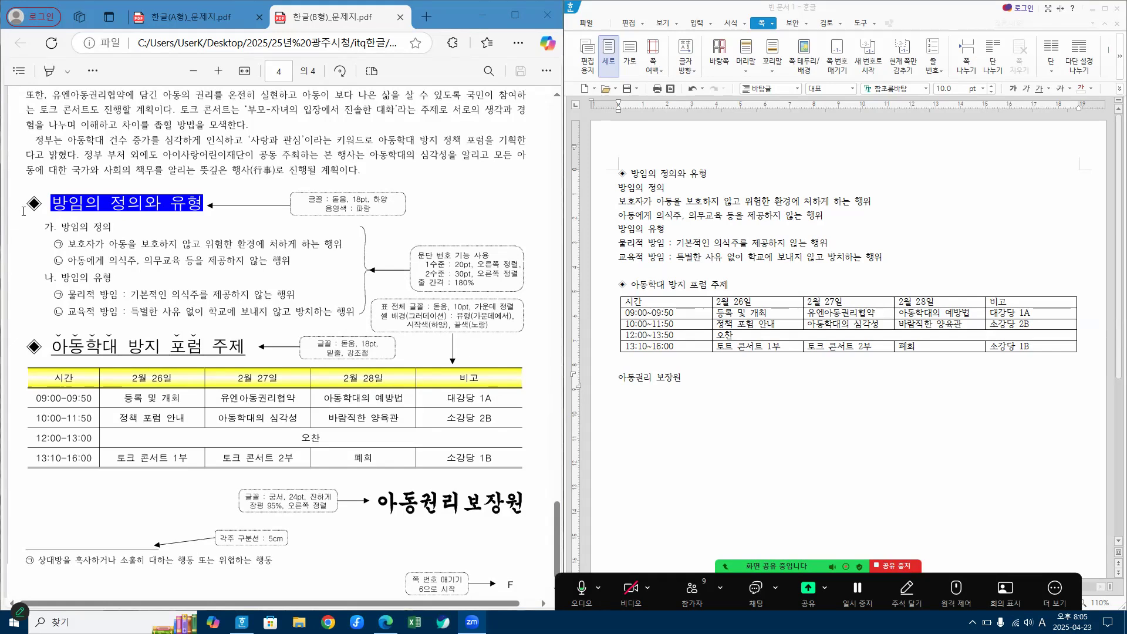
Step: Format the whole ◈ 방임의 정의와 유형 heading line in the 돋움 font at 18 pt
click(595, 179)
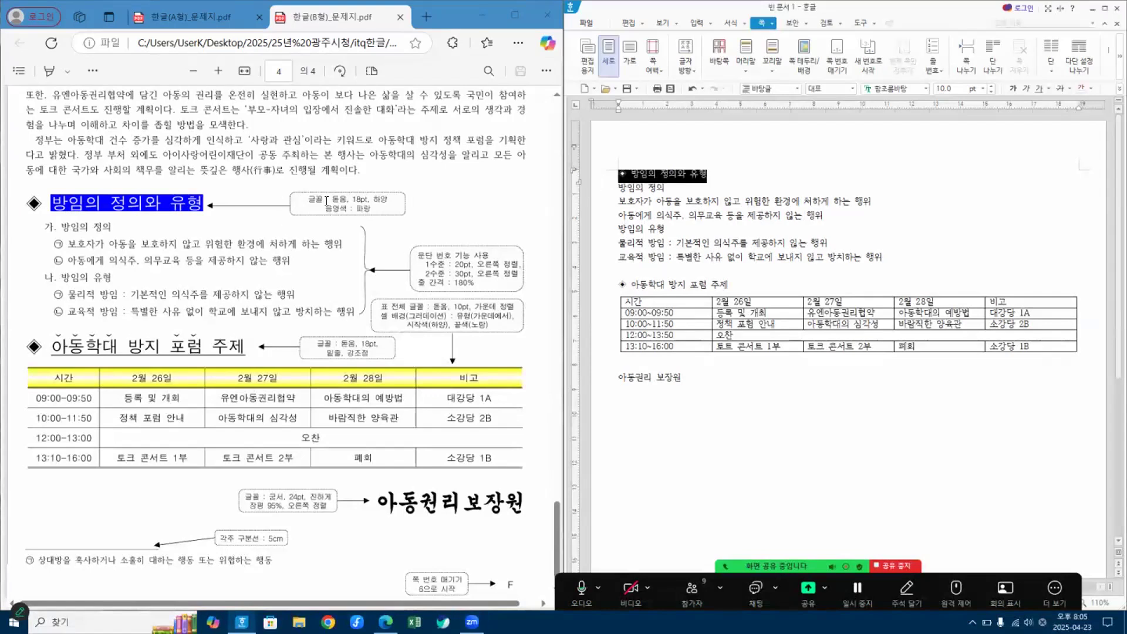
click(909, 89)
text(돋ㅇ)
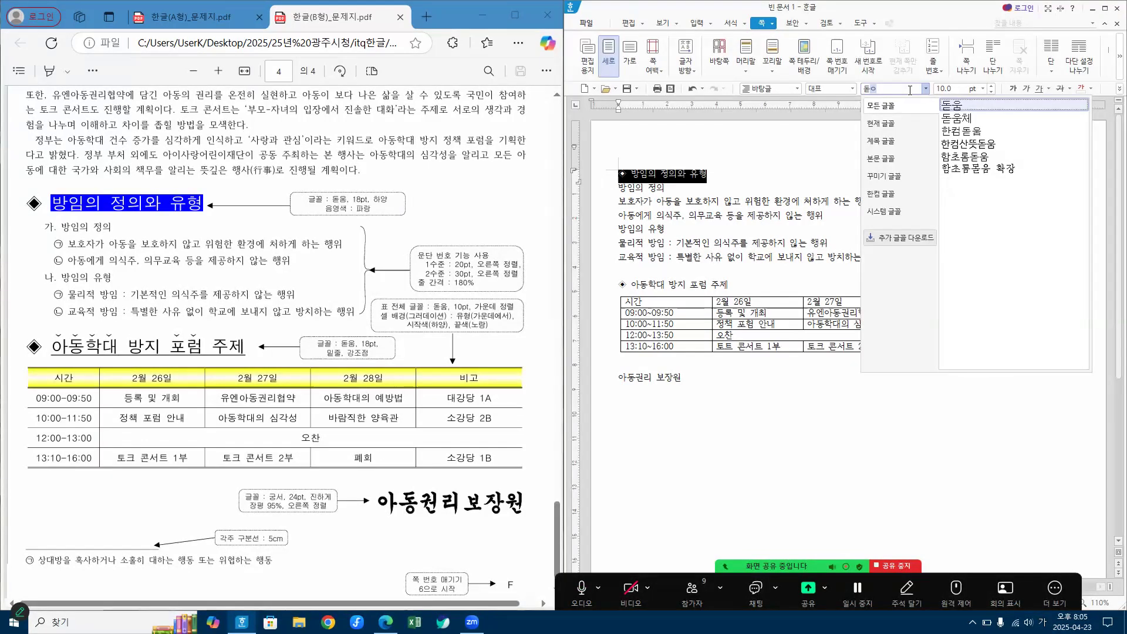
key(Return)
click(960, 88)
text(18)
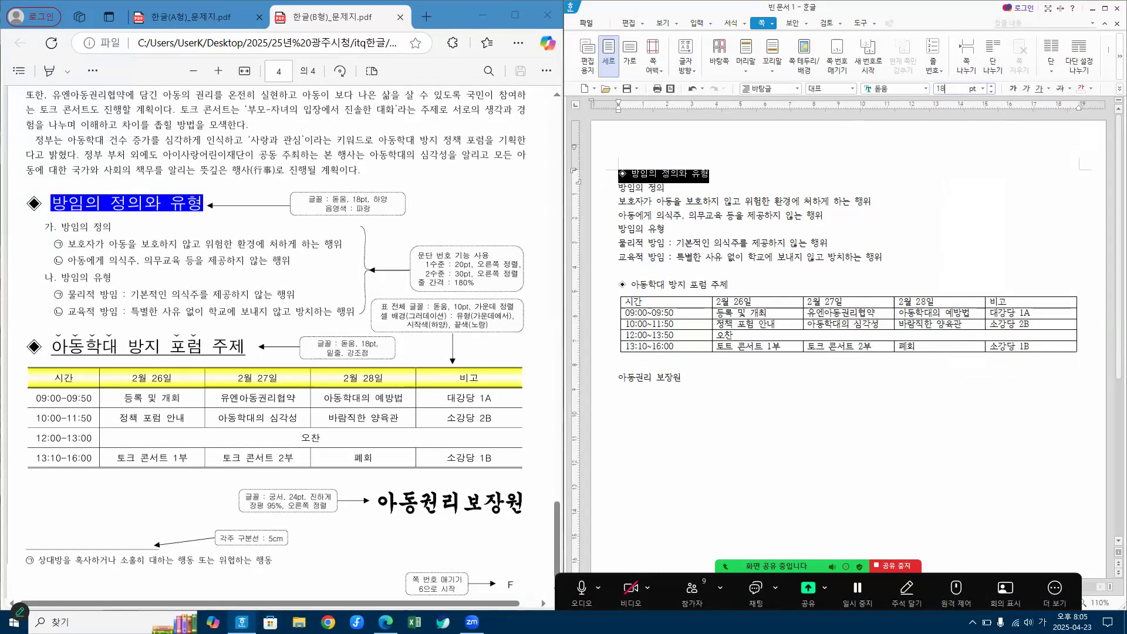
key(Return)
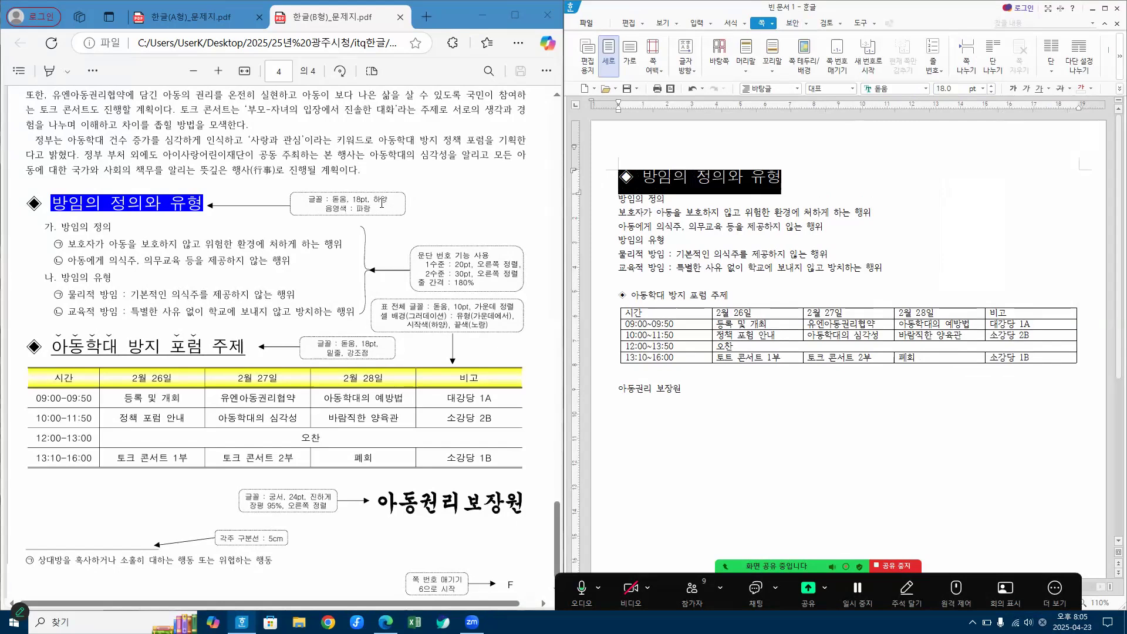
Step: In the character format (글자 모양) of the 방임의 정의와 유형 heading line, set the text color to white and the shading (음영 색) to blue
right_click(712, 186)
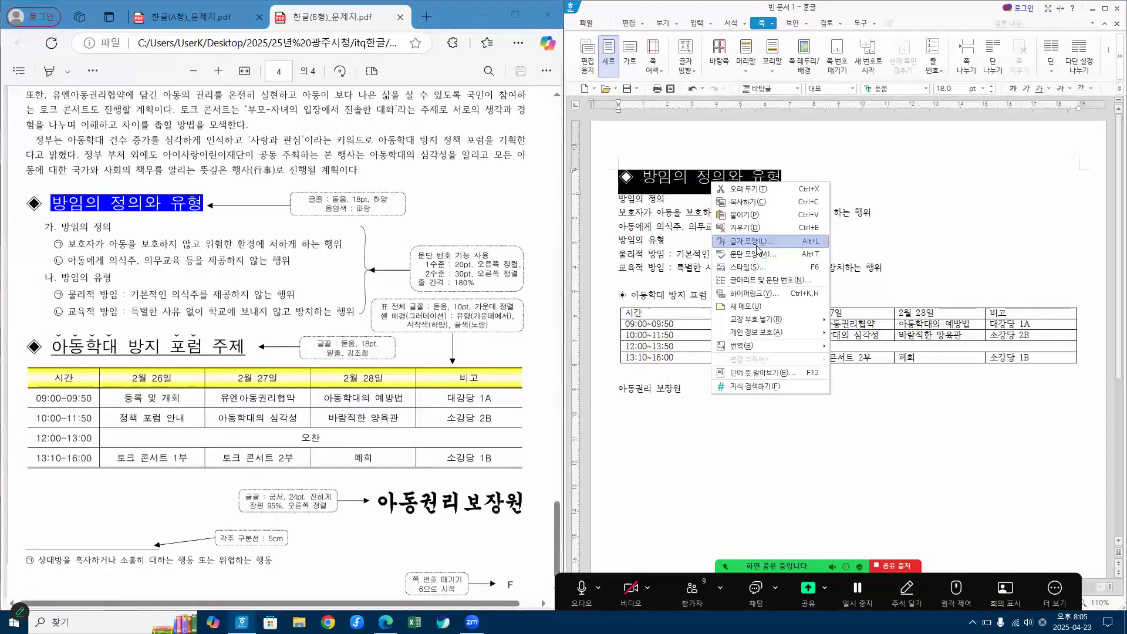
click(757, 245)
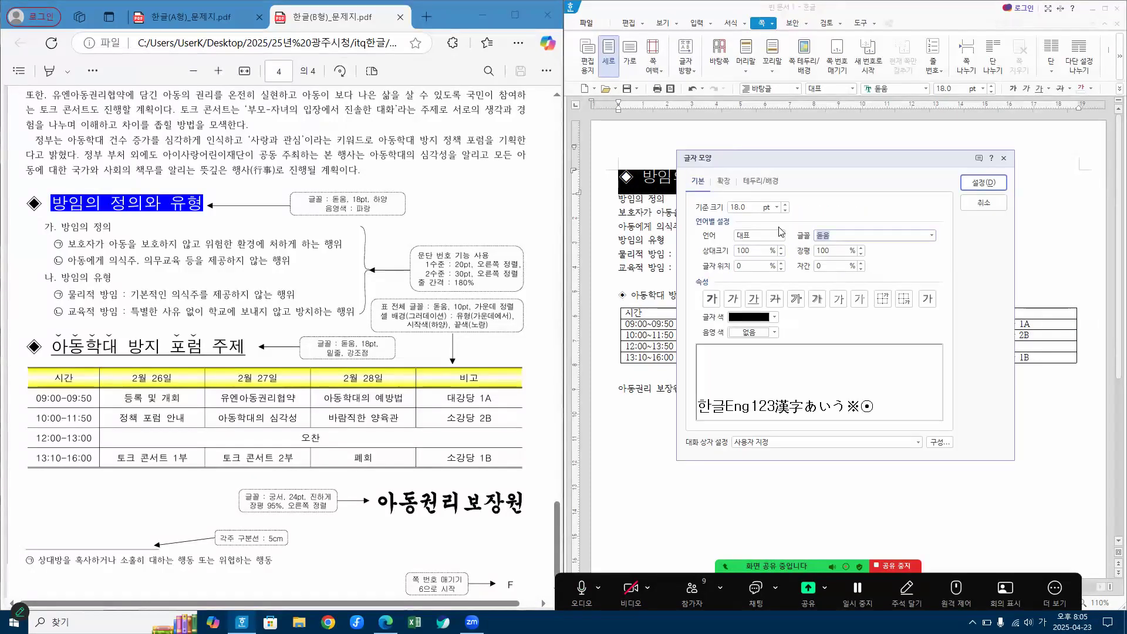
click(757, 334)
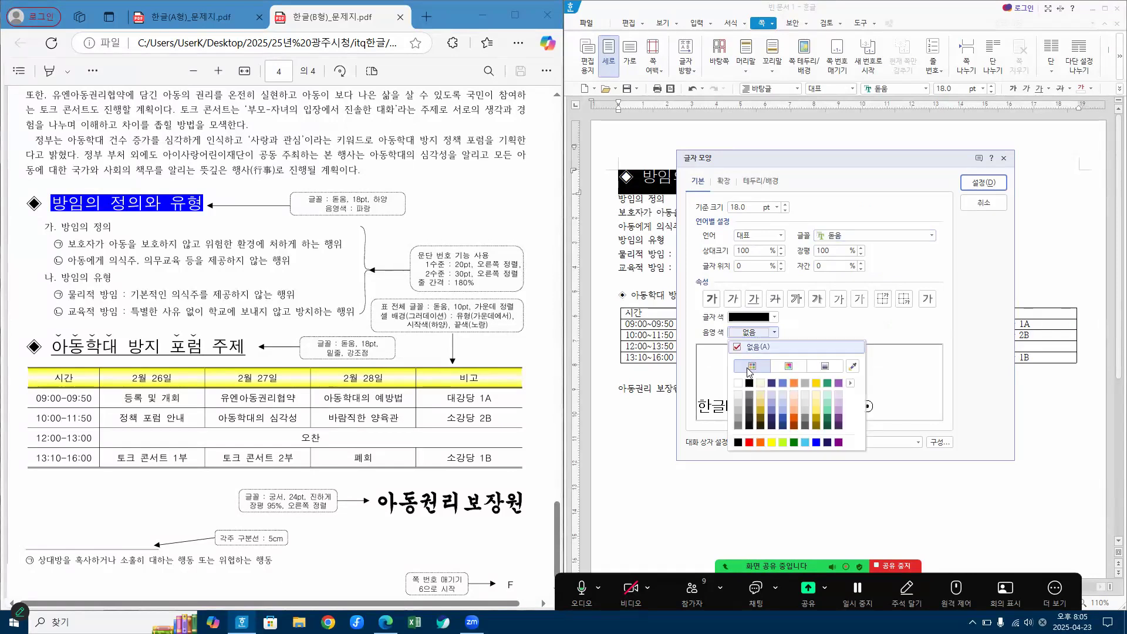
click(738, 348)
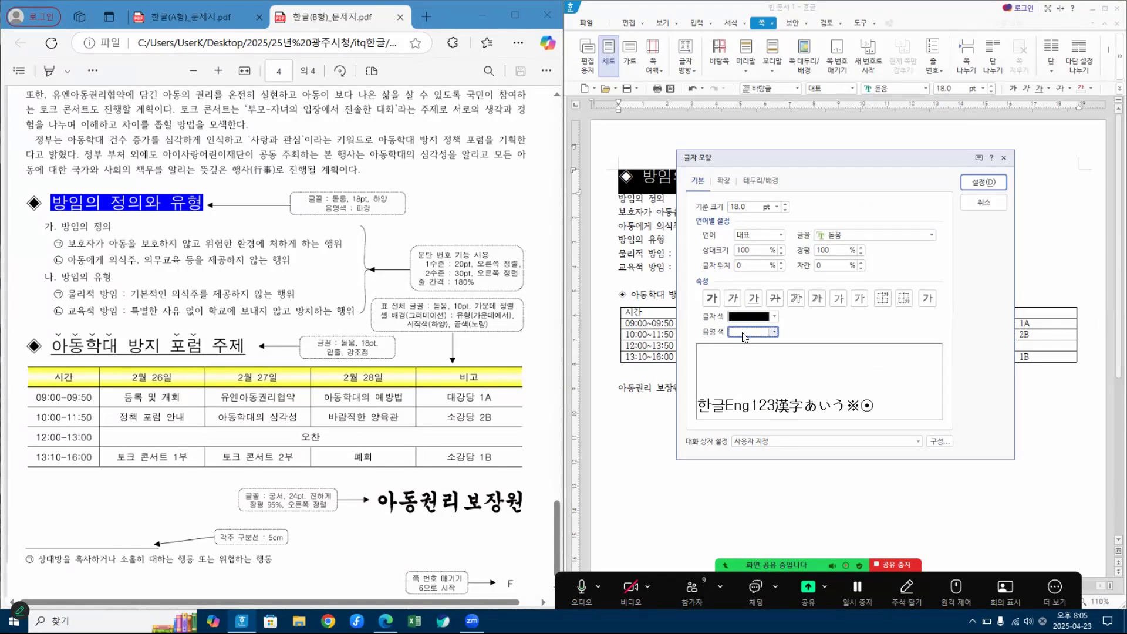
click(756, 320)
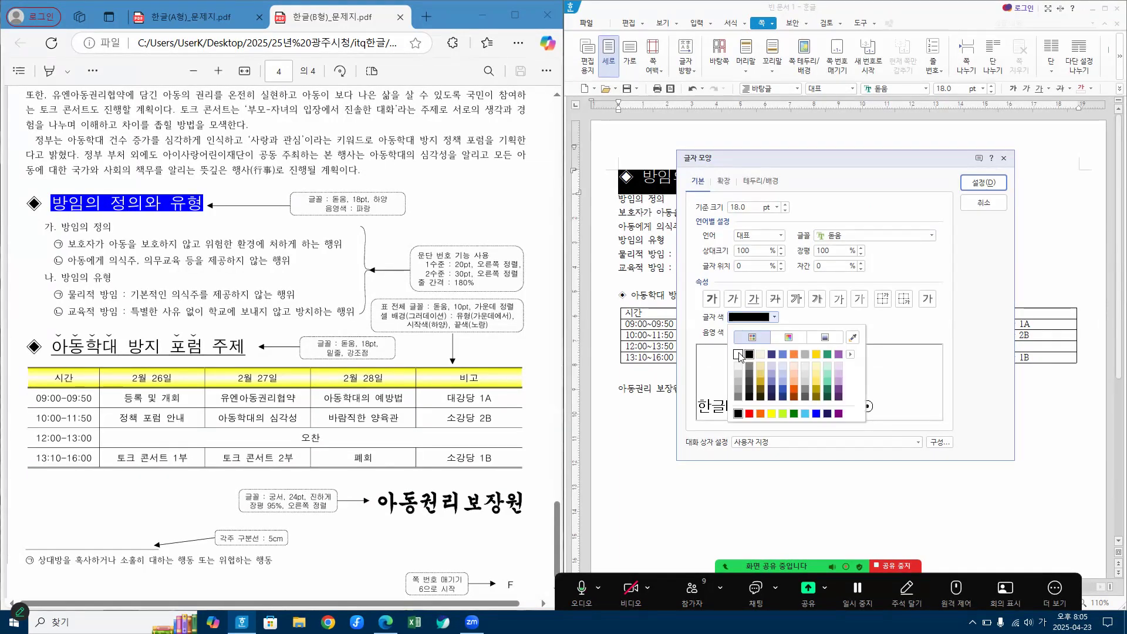
click(738, 354)
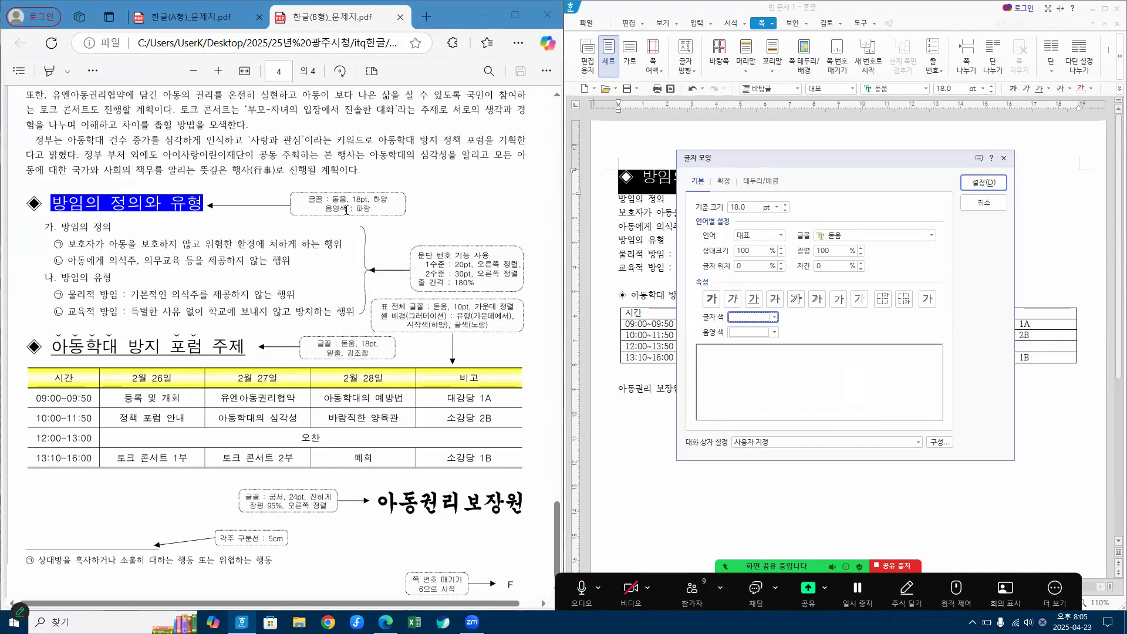
click(746, 332)
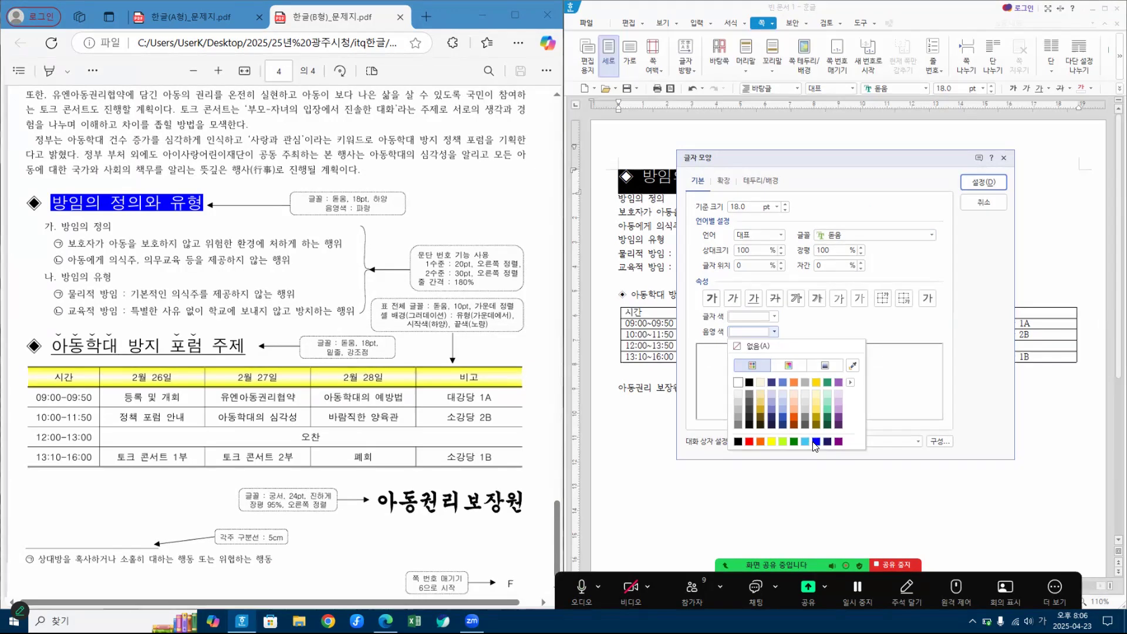
click(816, 443)
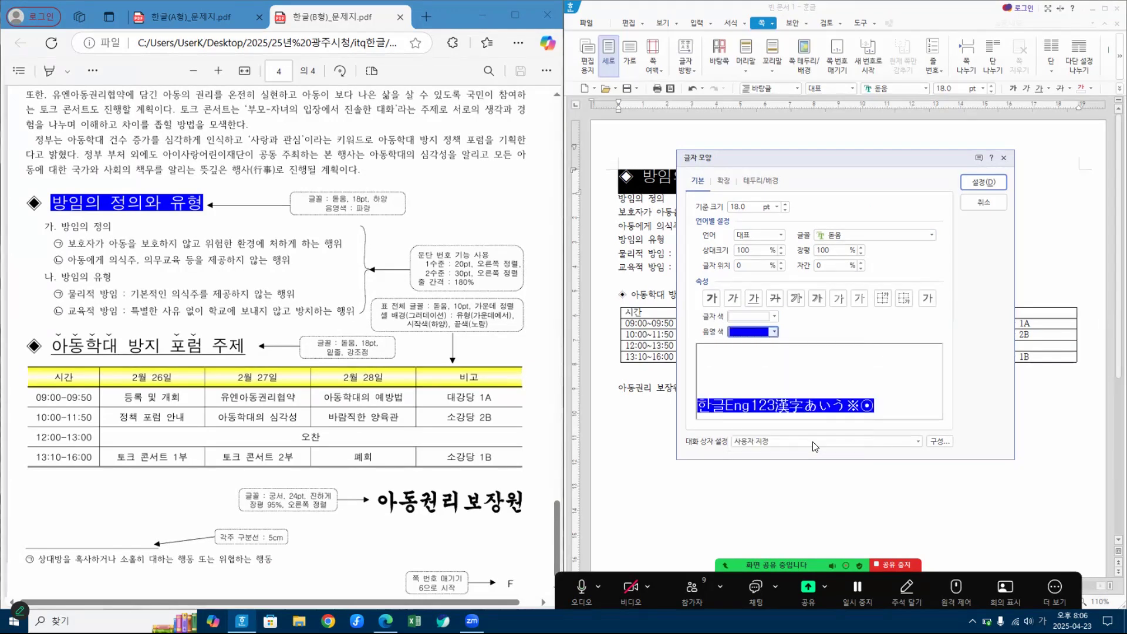
click(983, 182)
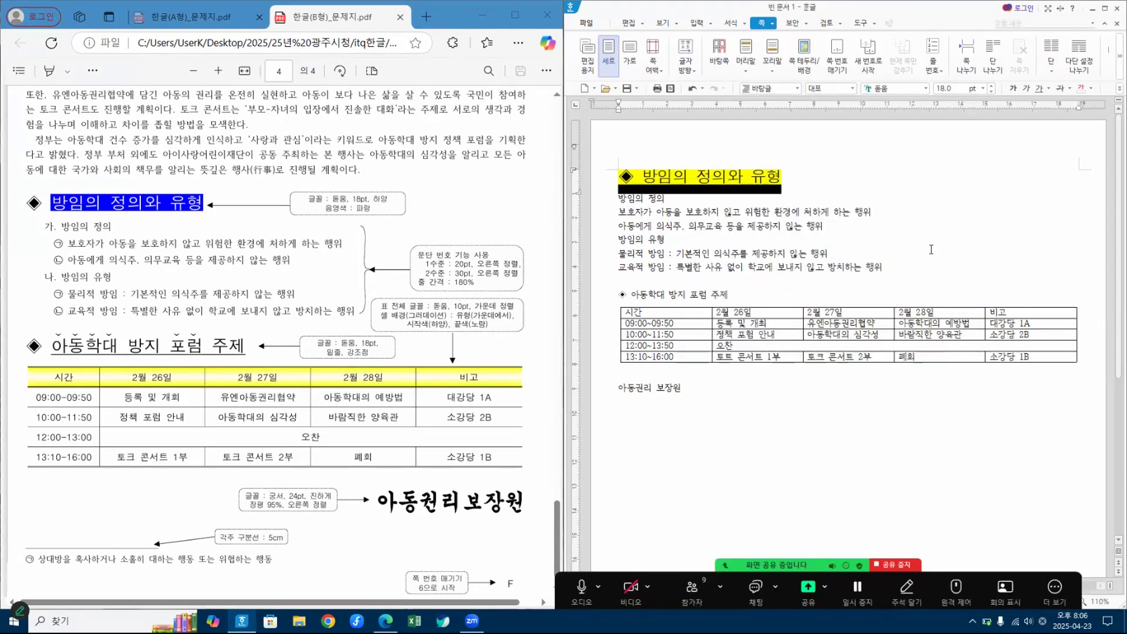
click(851, 186)
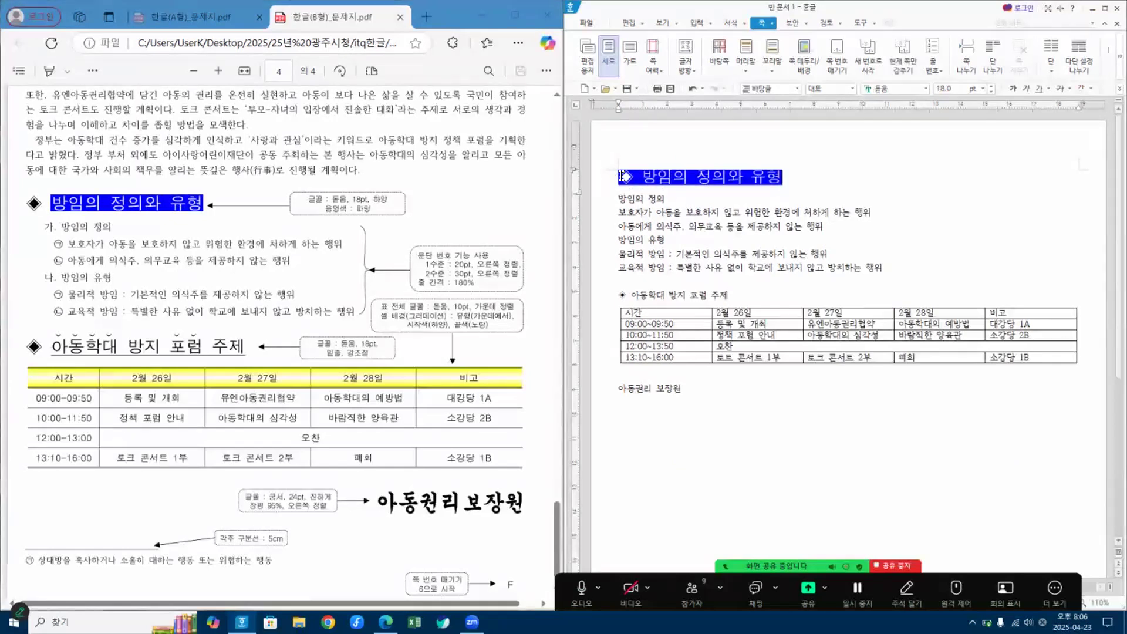
Step: For only the ◈ symbol and its following space, set the shading to none (없음) and the text color to black
drag(620, 176, 630, 174)
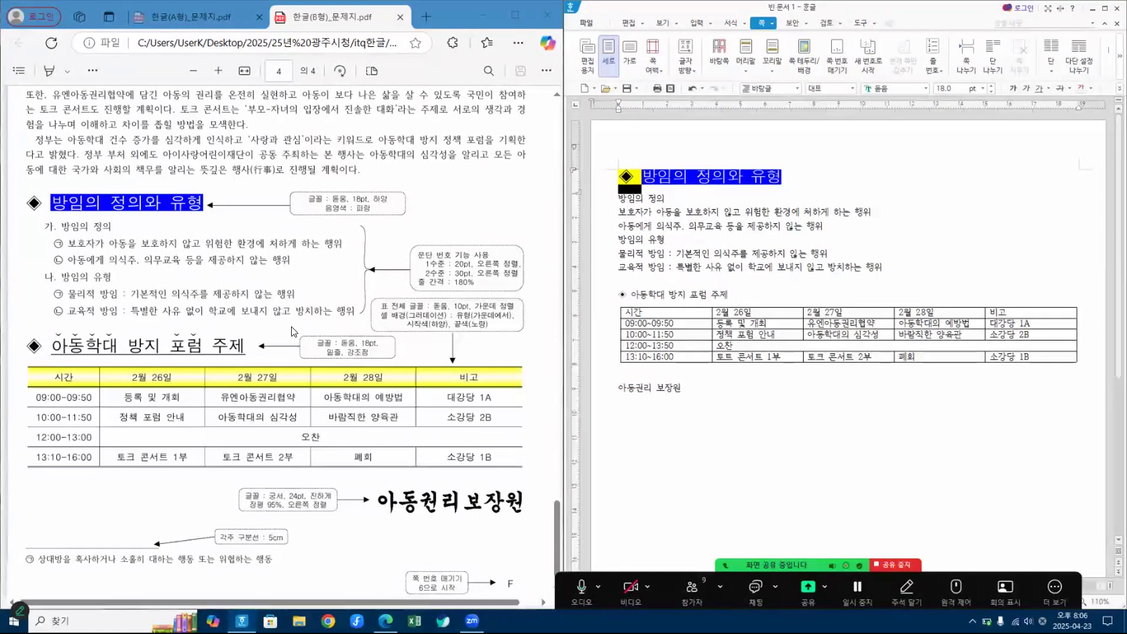
right_click(641, 176)
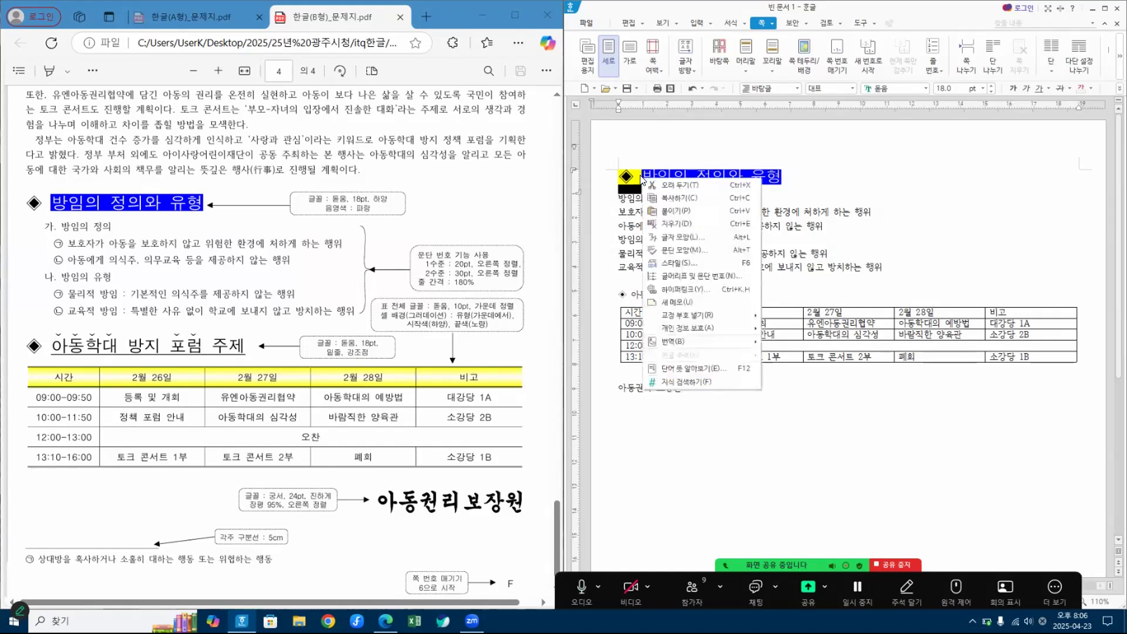
click(680, 238)
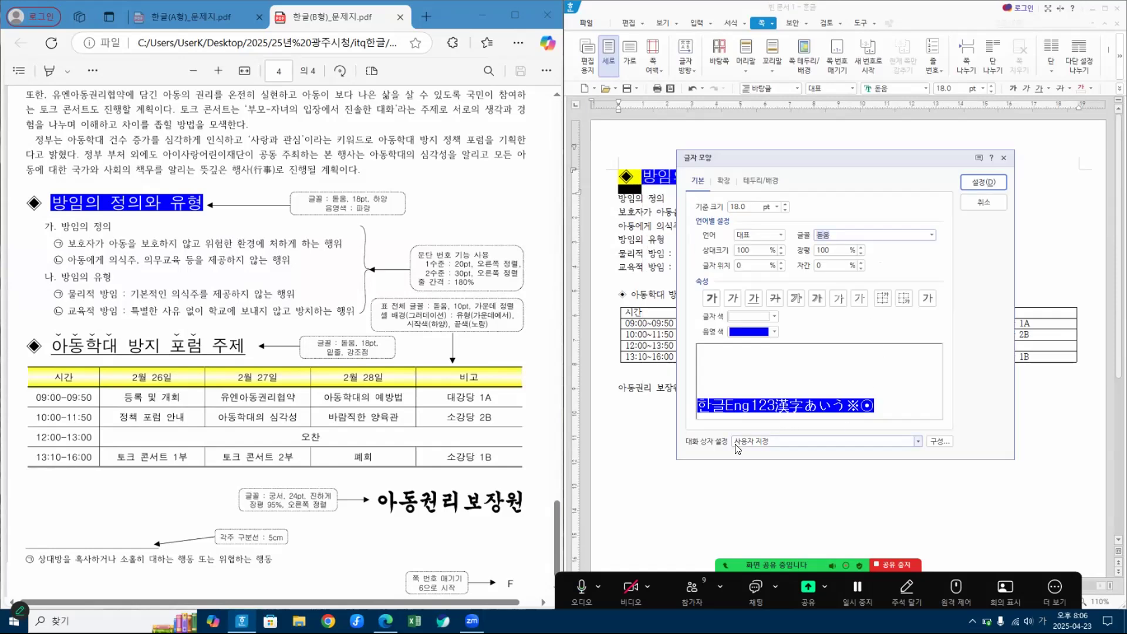
click(741, 332)
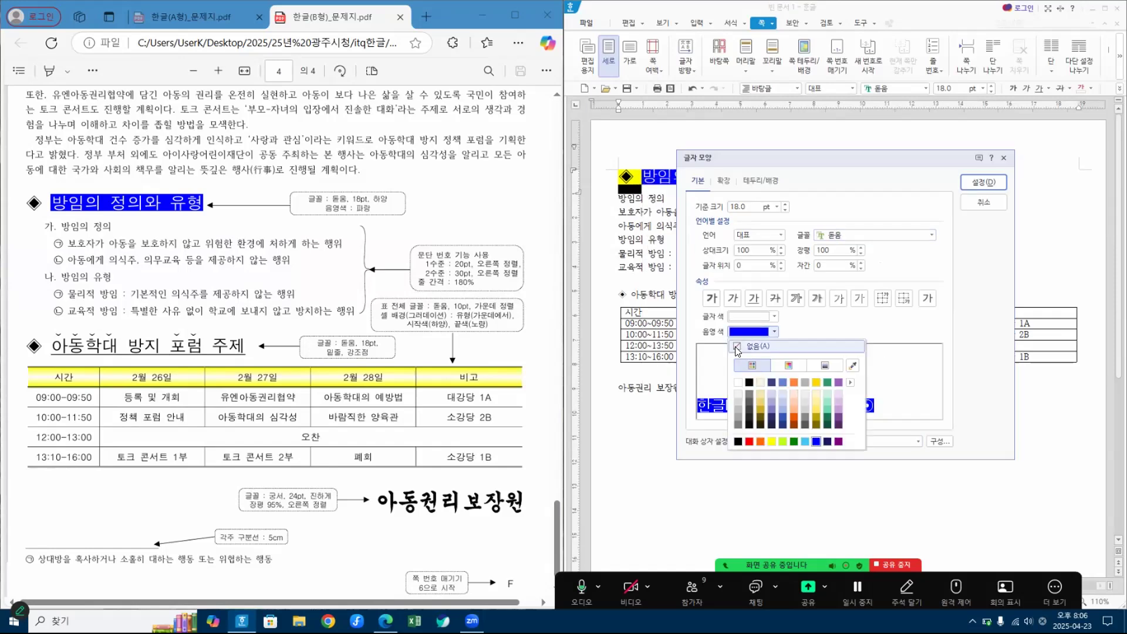
click(738, 347)
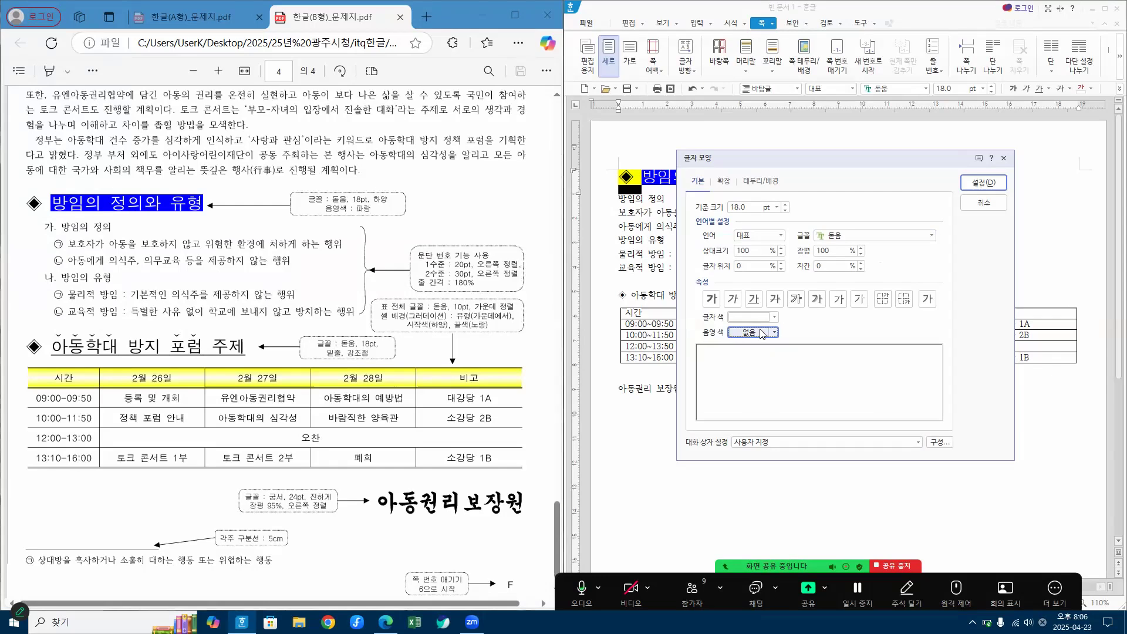
click(749, 318)
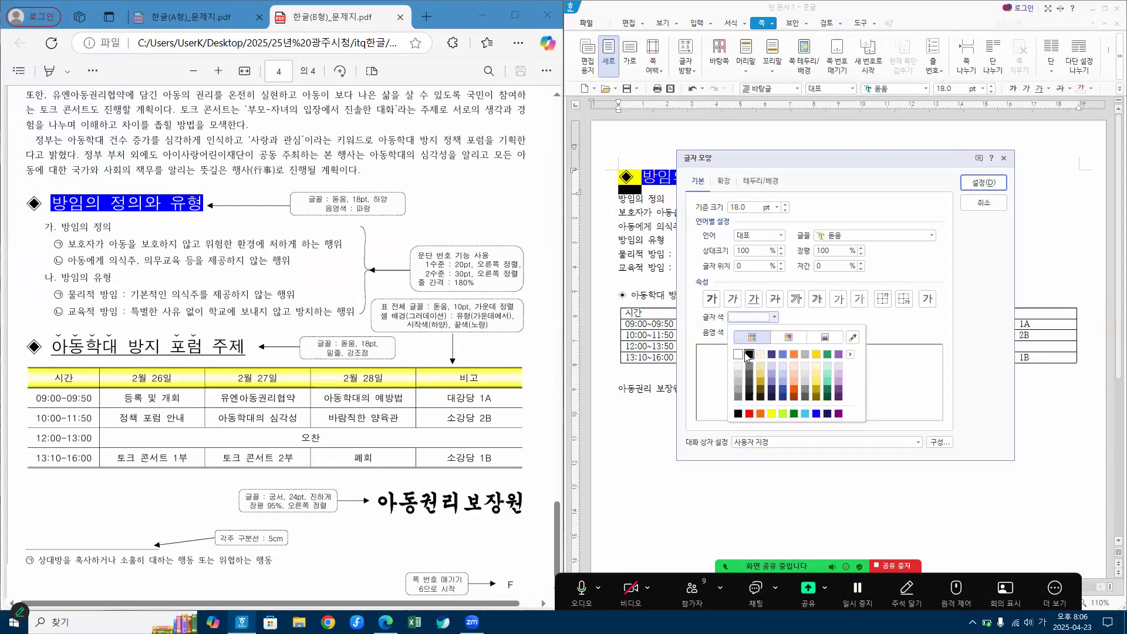
click(749, 355)
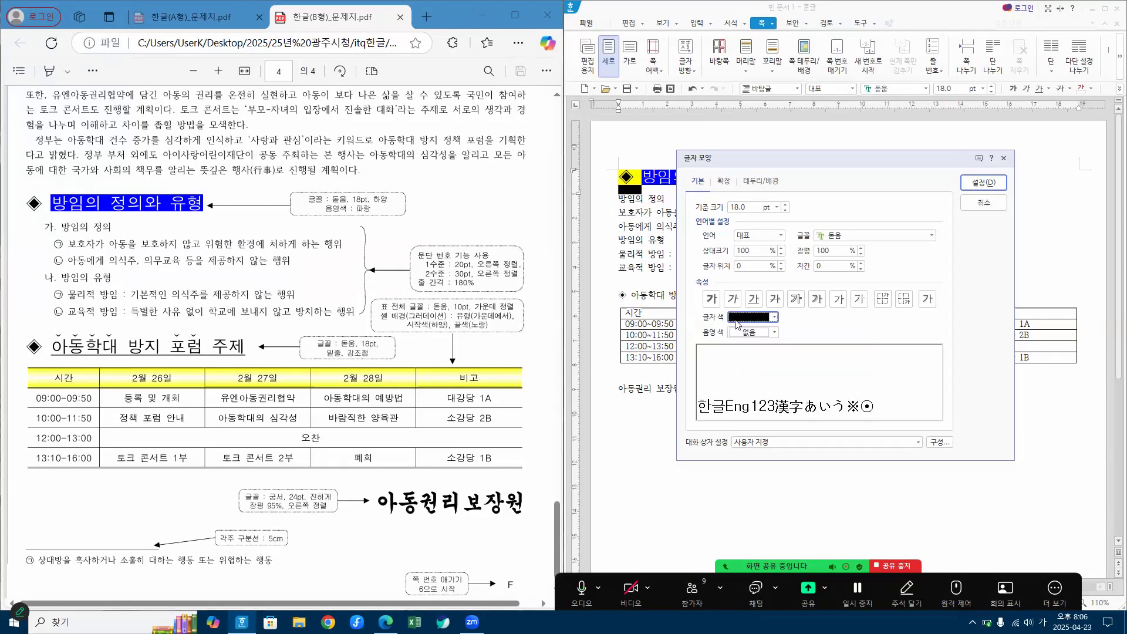
click(983, 183)
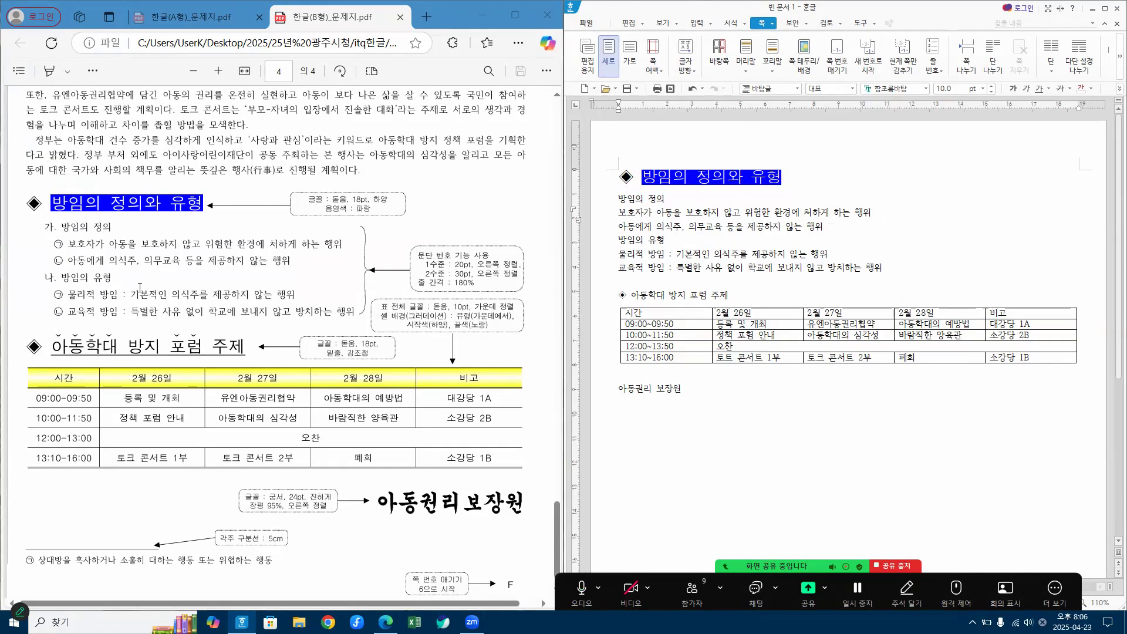
Step: Format the whole ◈ 아동학대 방지 포럼 주제 heading line in the 돋움 font at 18 pt
click(602, 301)
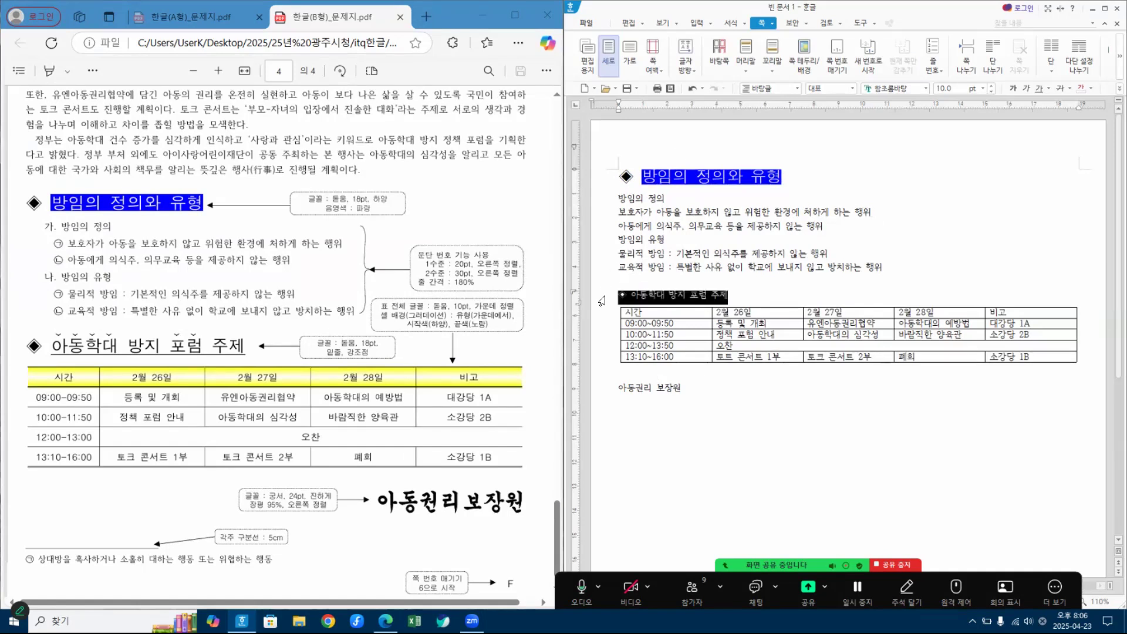
click(909, 88)
text(ㄷ)
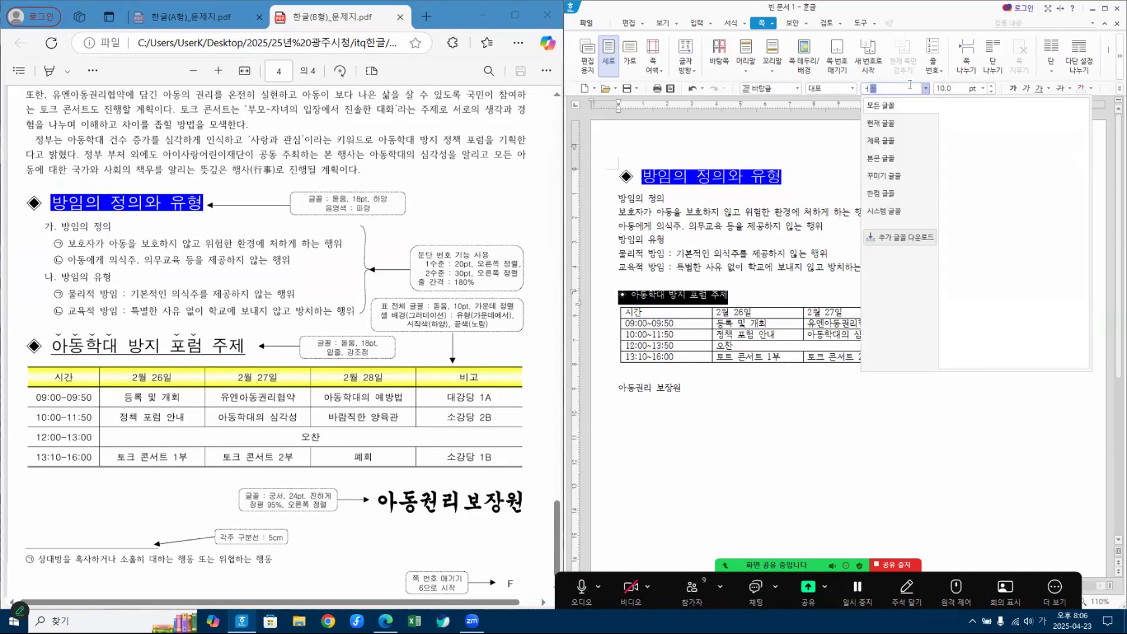
key(BackSpace)
key(BackSpace)
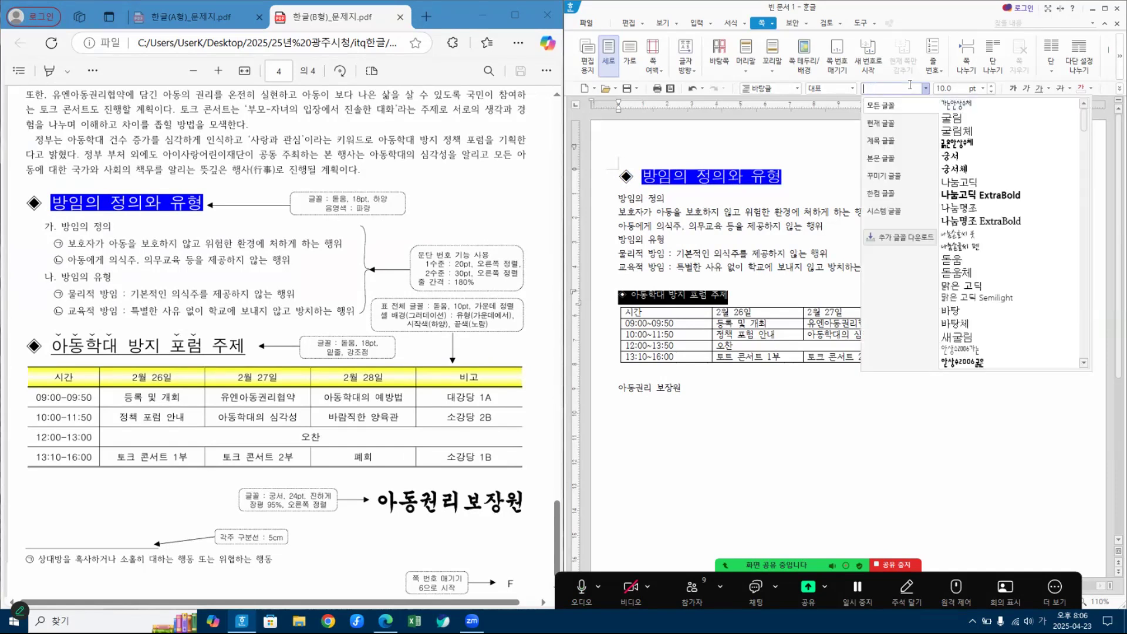
text(돋움)
key(Return)
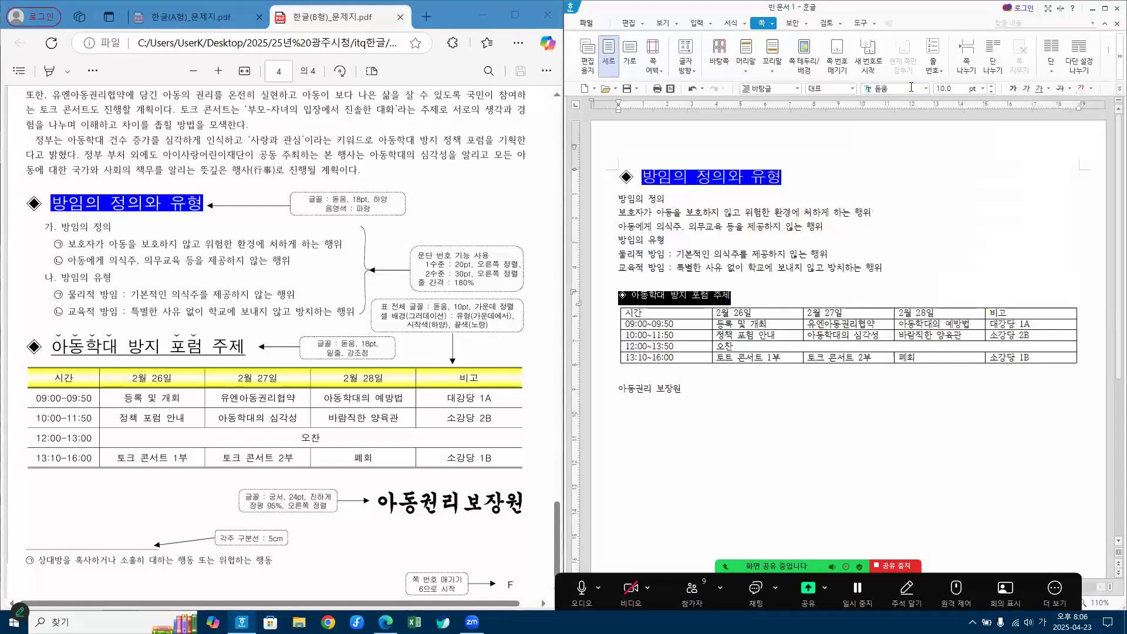
click(940, 88)
text(18)
key(Return)
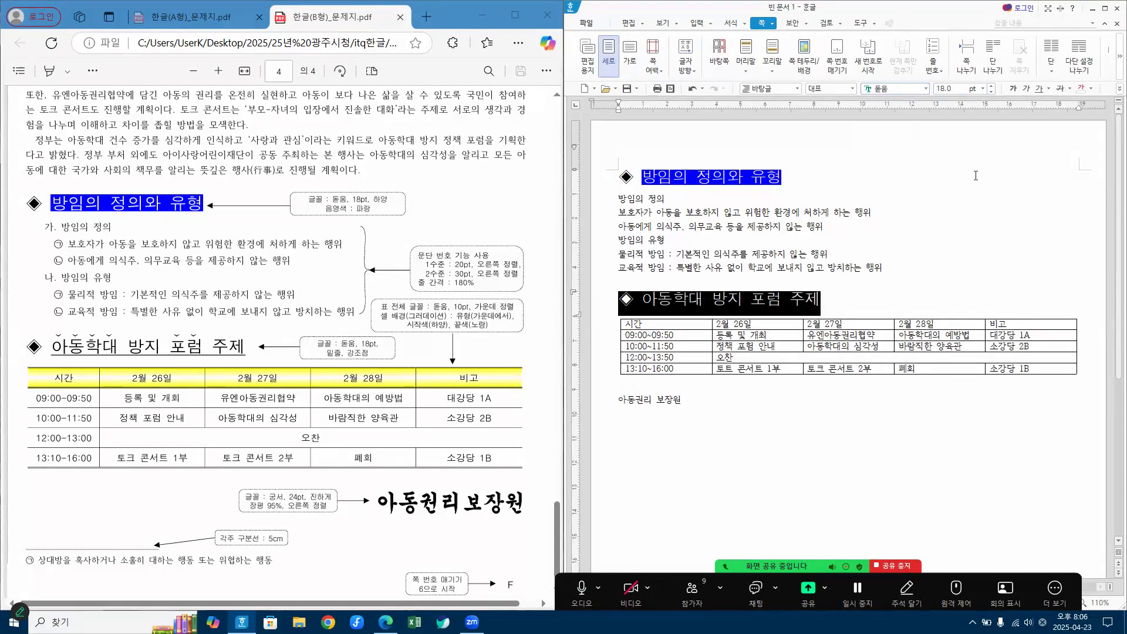
click(896, 300)
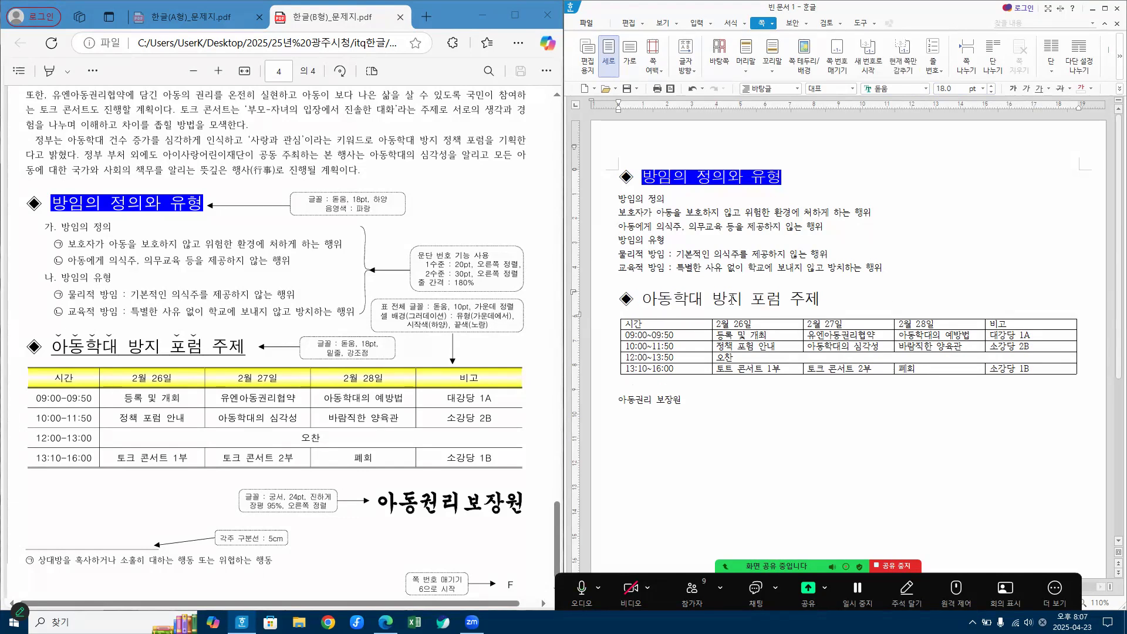
Step: Underline the heading text 아동학대 방지 포럼 주제, leaving out the ◈ symbol and its following space
drag(642, 299, 823, 298)
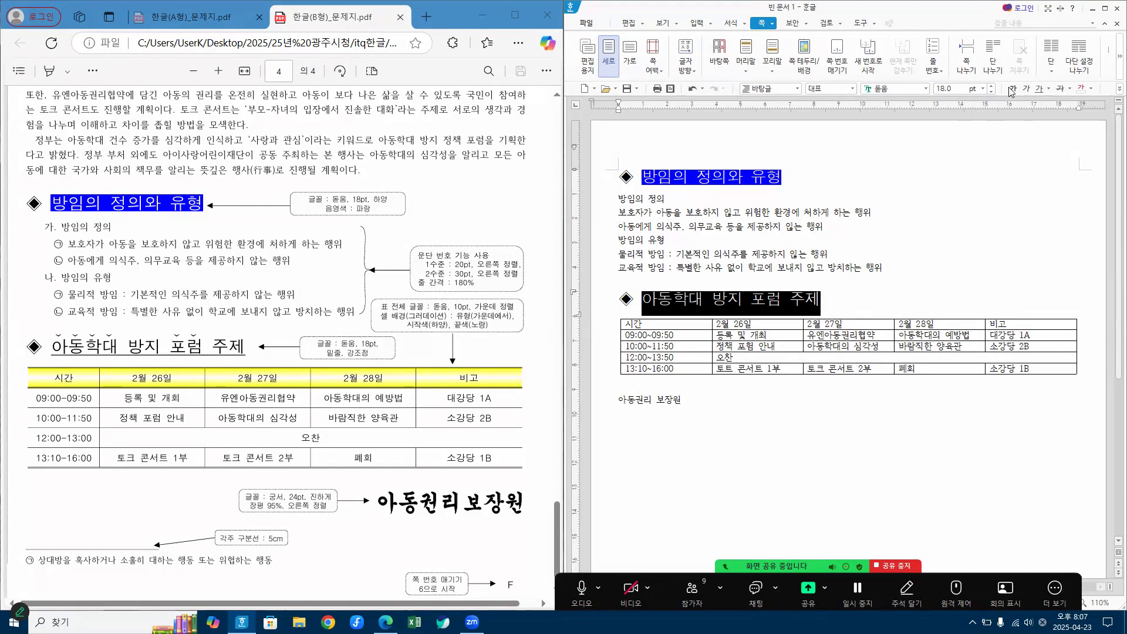
click(1039, 89)
click(891, 300)
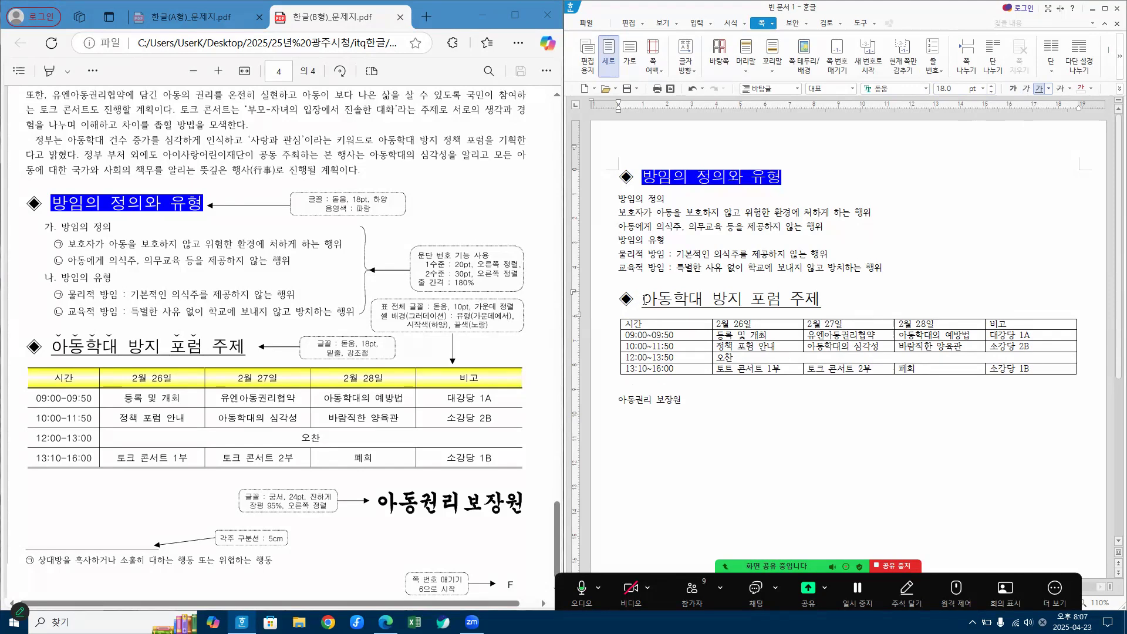
Step: Add the ˇ-shaped emphasis mark (강조점) above the characters of 아동학대 in the second heading through the character format
drag(644, 300, 701, 297)
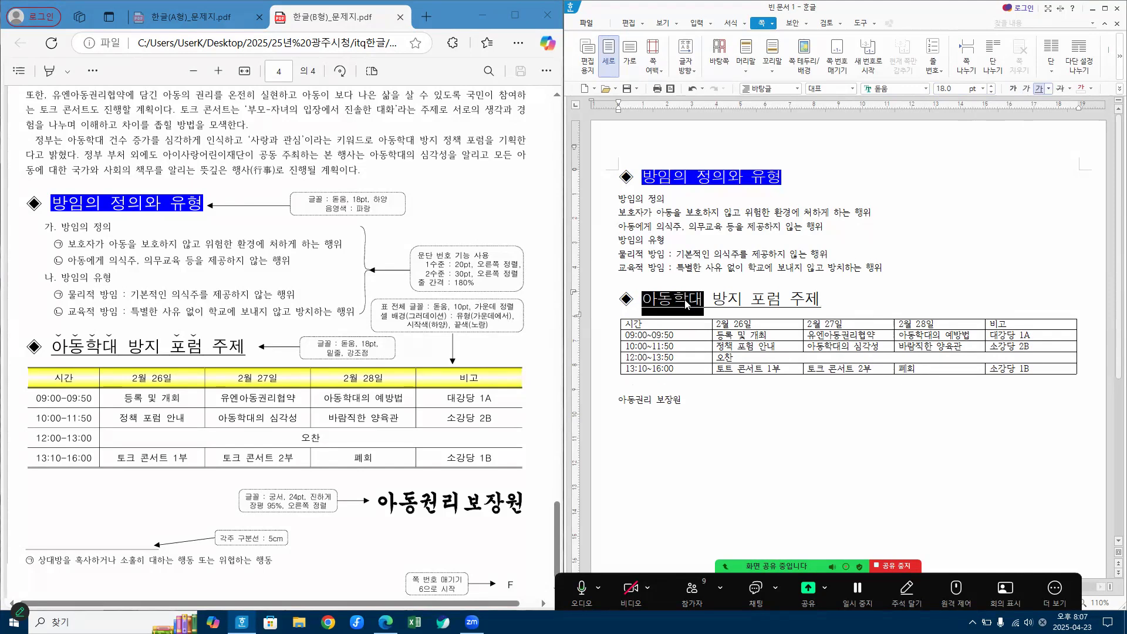
right_click(680, 304)
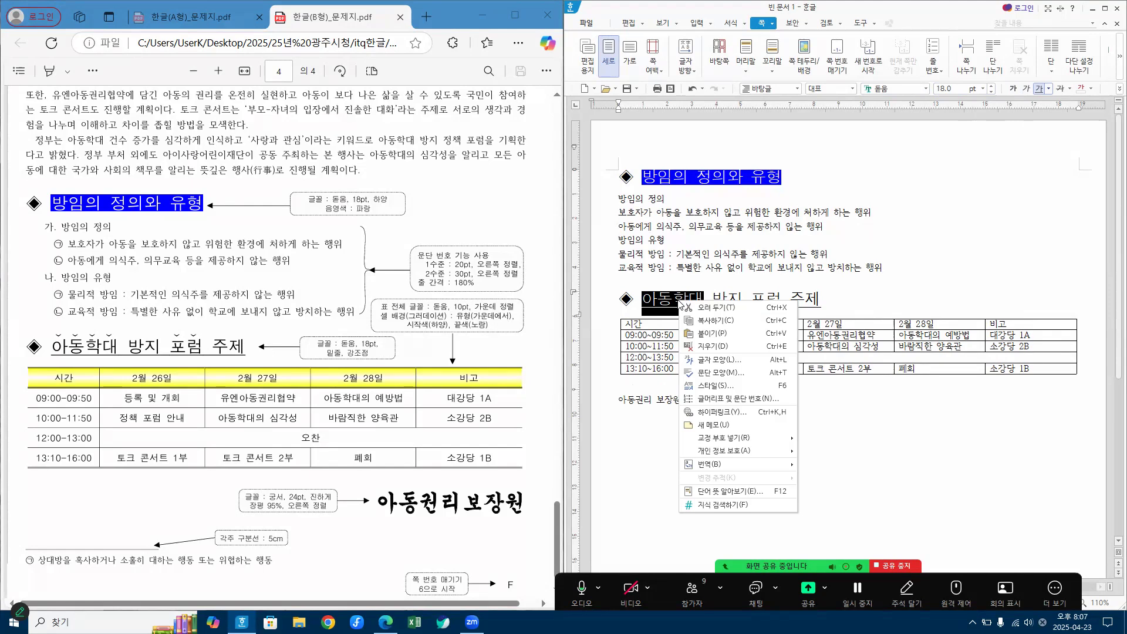
click(723, 365)
click(726, 182)
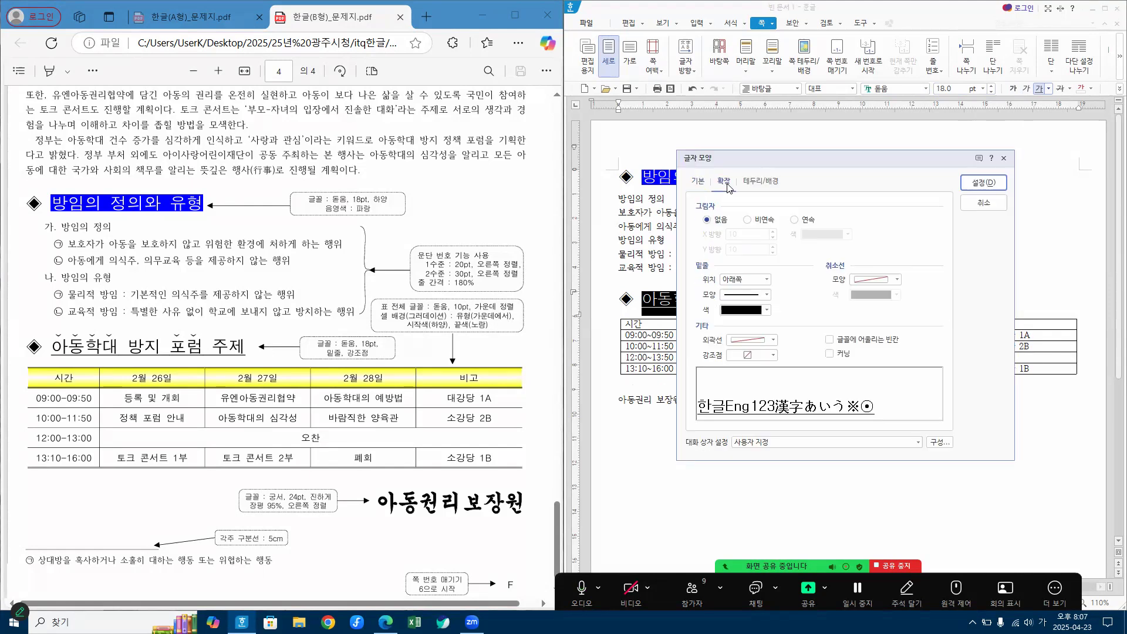
click(760, 358)
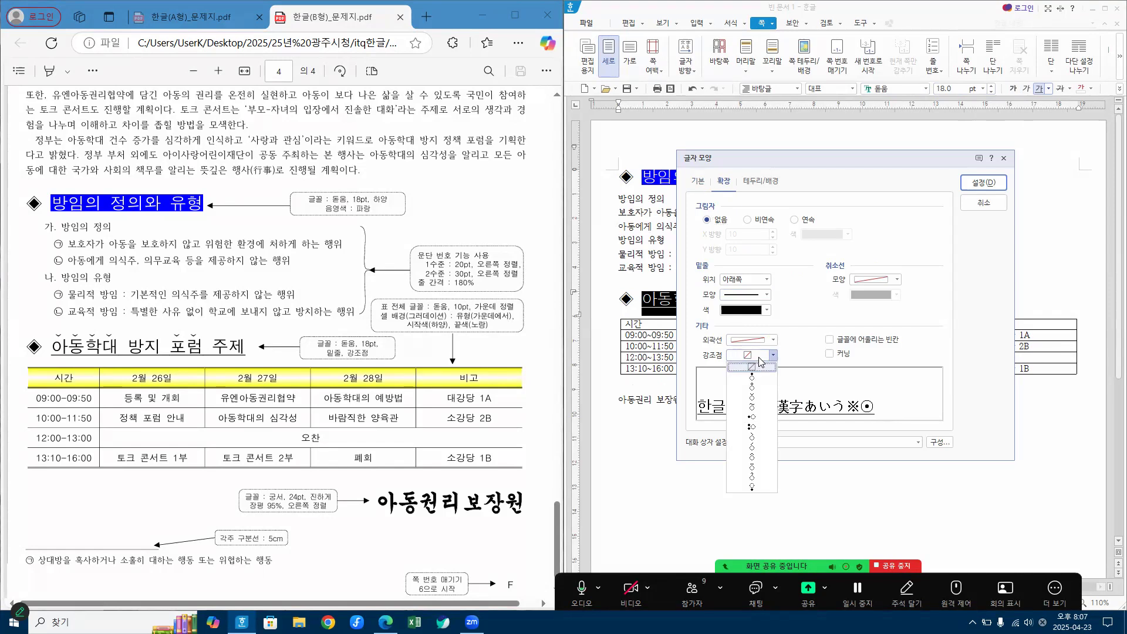
click(752, 400)
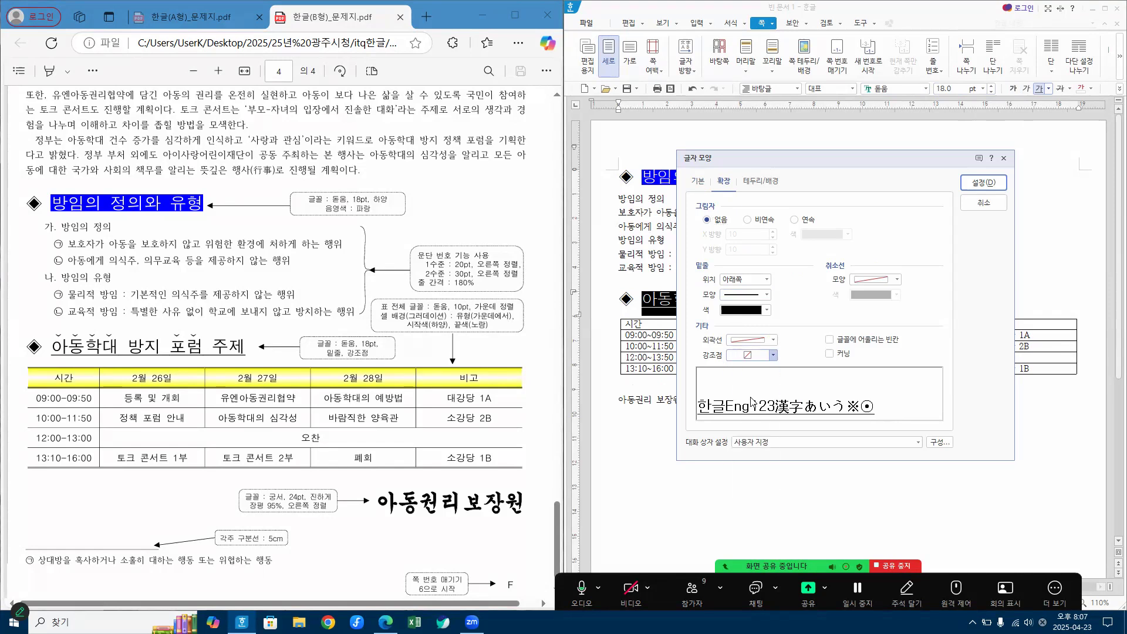
click(991, 183)
click(791, 454)
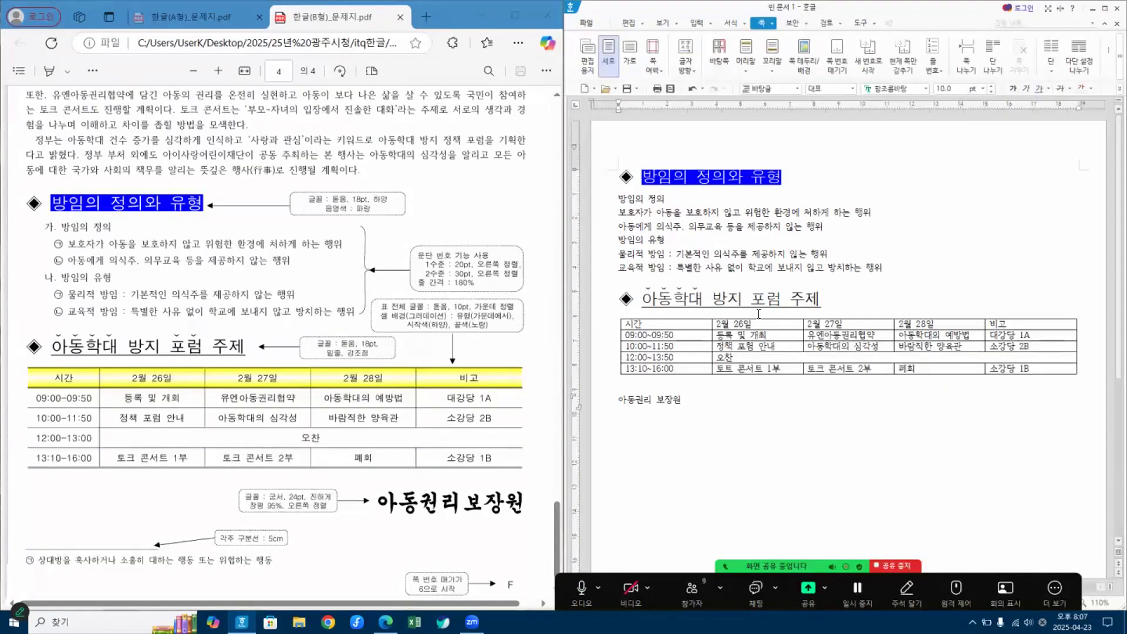
Step: Add the same ˇ-shaped emphasis mark (강조점) above the word 포럼 in the second heading
drag(754, 294, 772, 307)
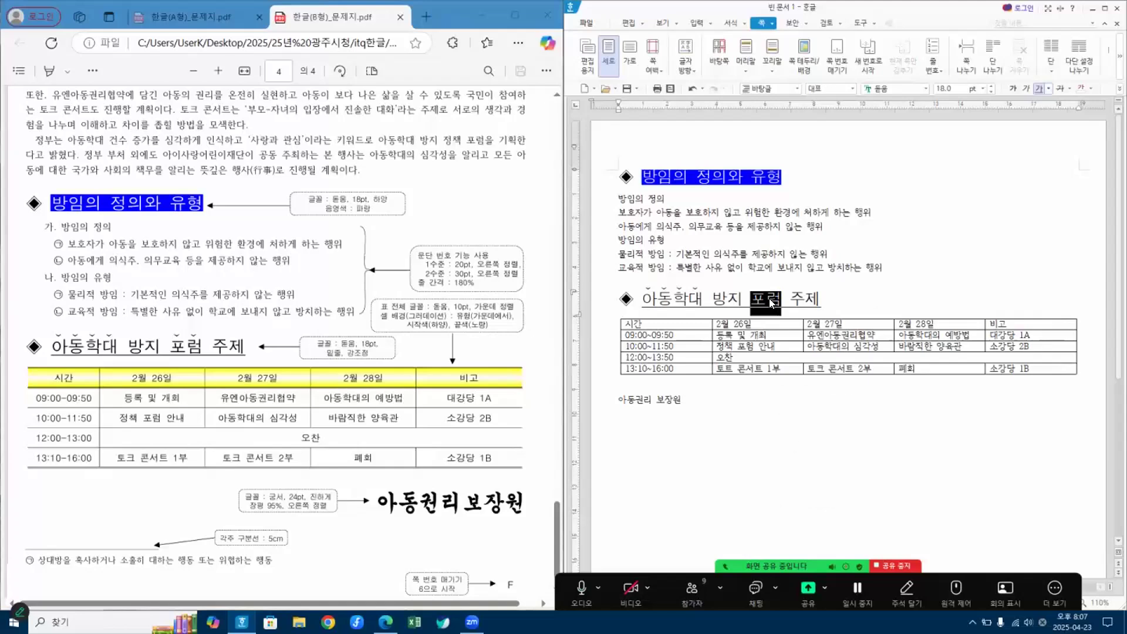
right_click(772, 306)
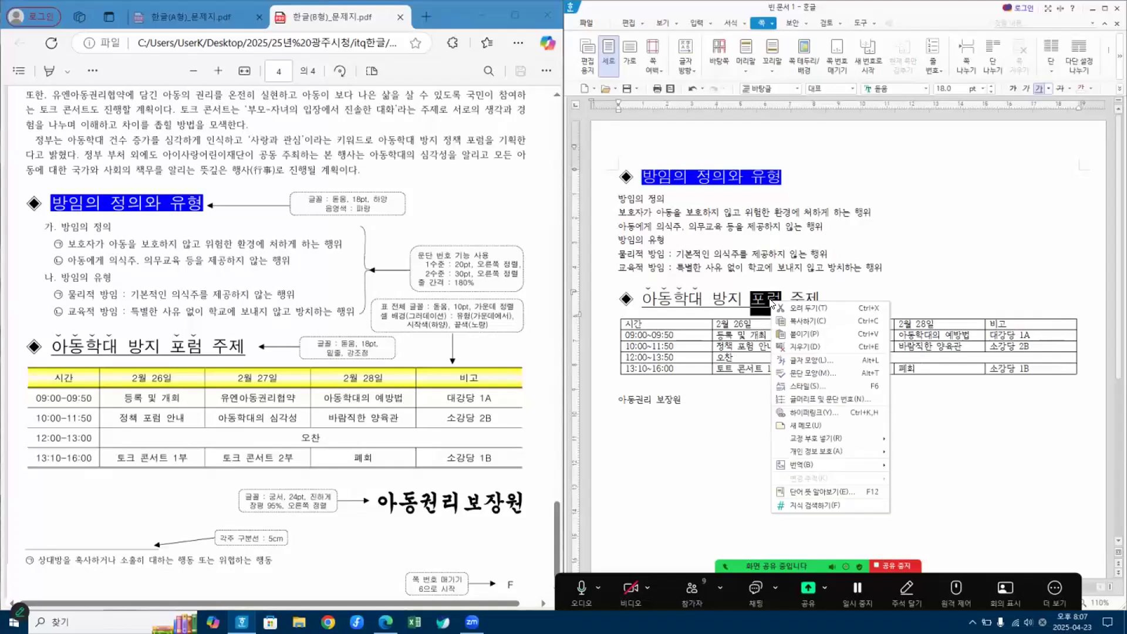
click(811, 362)
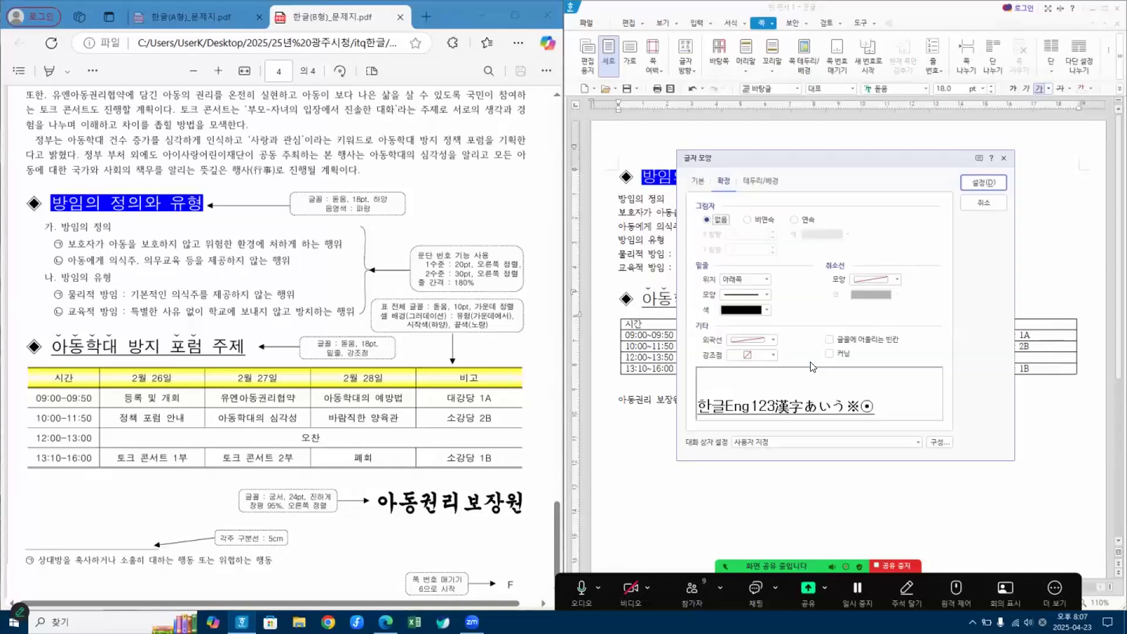
click(757, 359)
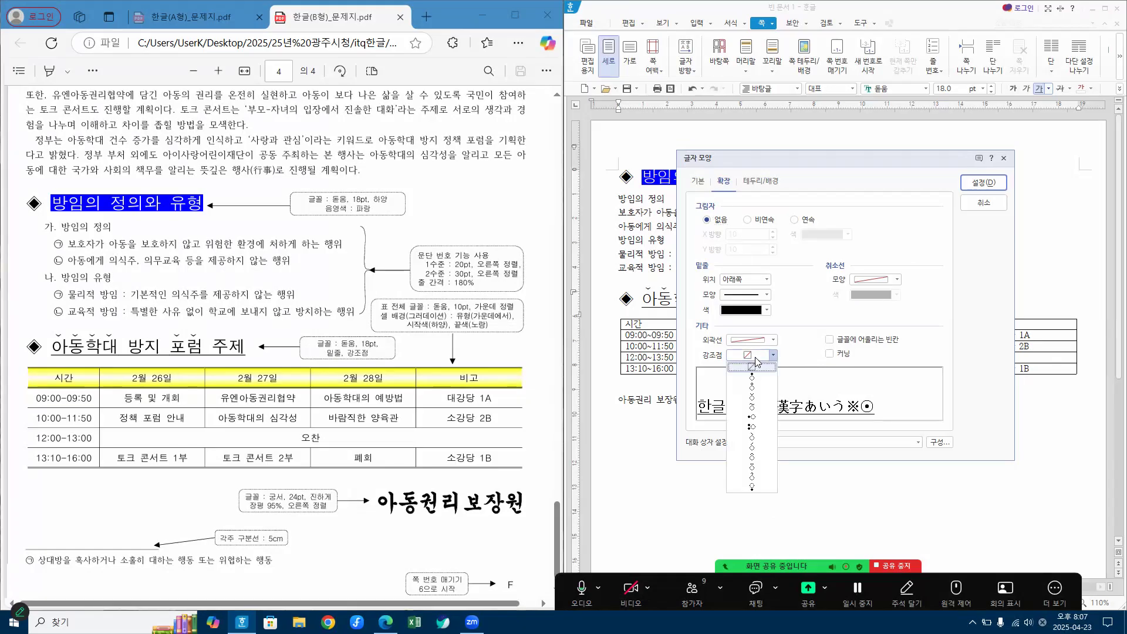
click(757, 398)
click(984, 183)
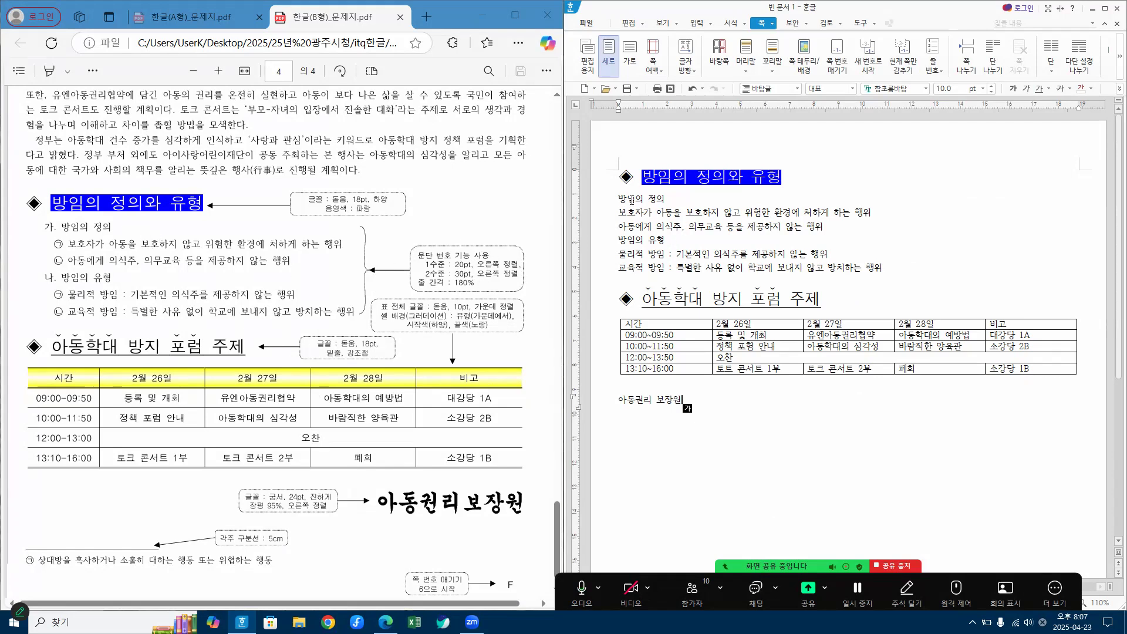
Step: For the six lines from 방임의 정의 to 교육적 방임, choose the 가) a) (1) (가) paragraph numbering and open its custom definition (사용자 정의)
drag(636, 198, 654, 275)
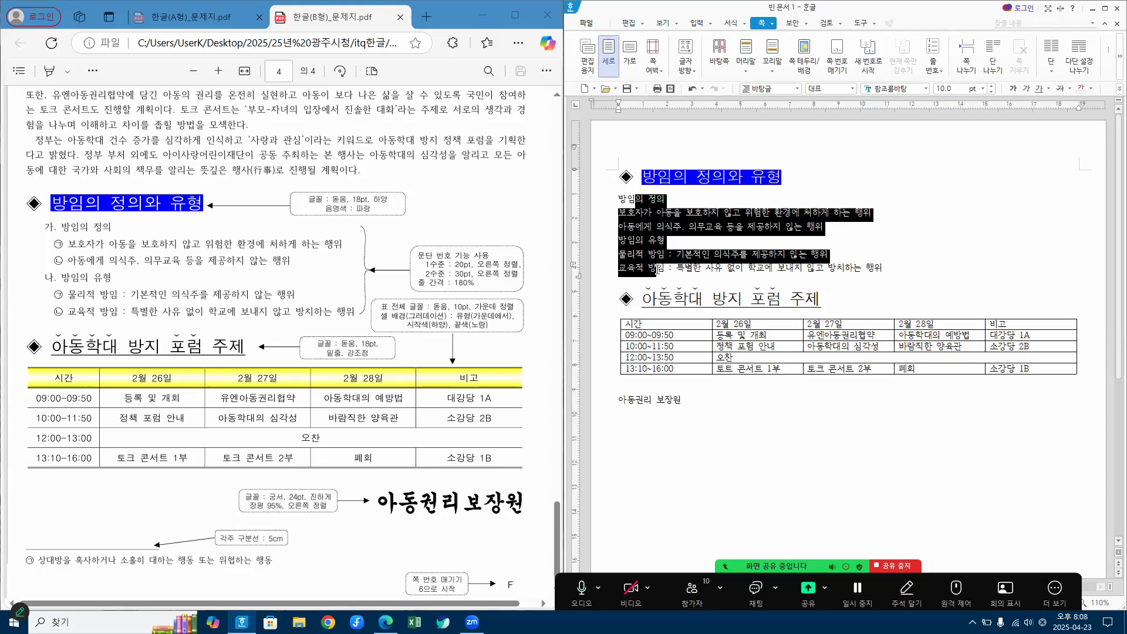
right_click(651, 225)
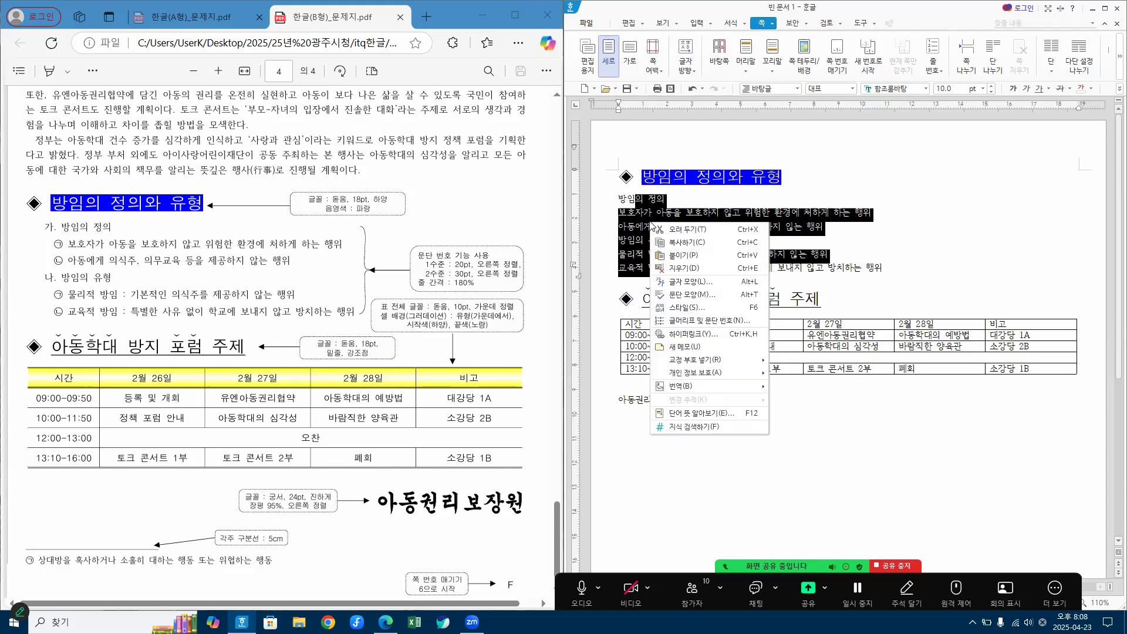
click(707, 326)
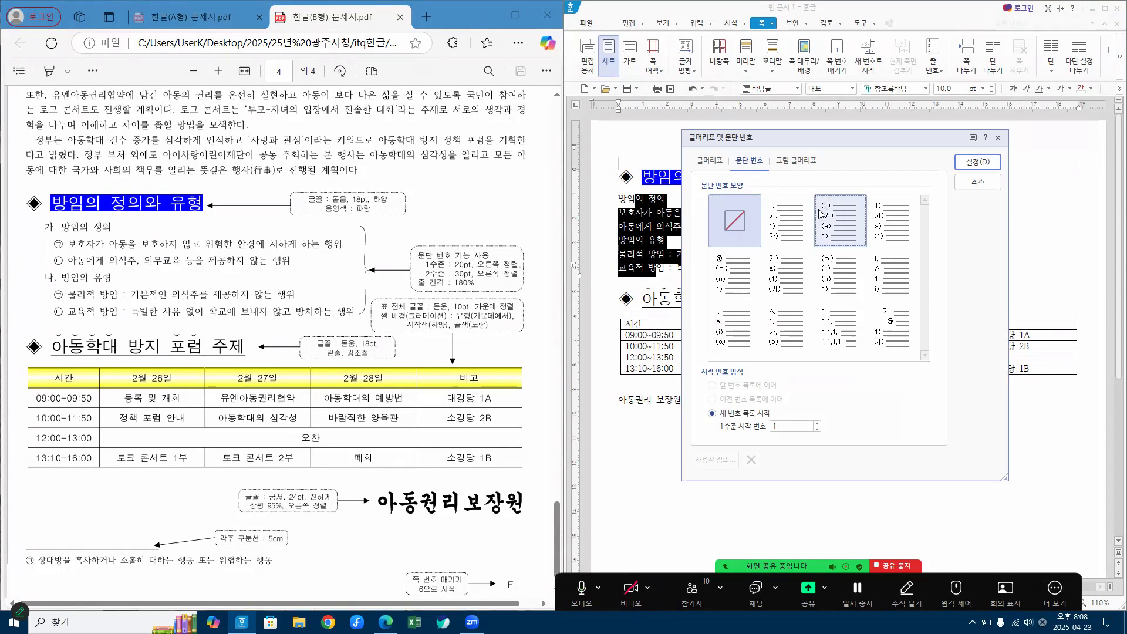
click(782, 282)
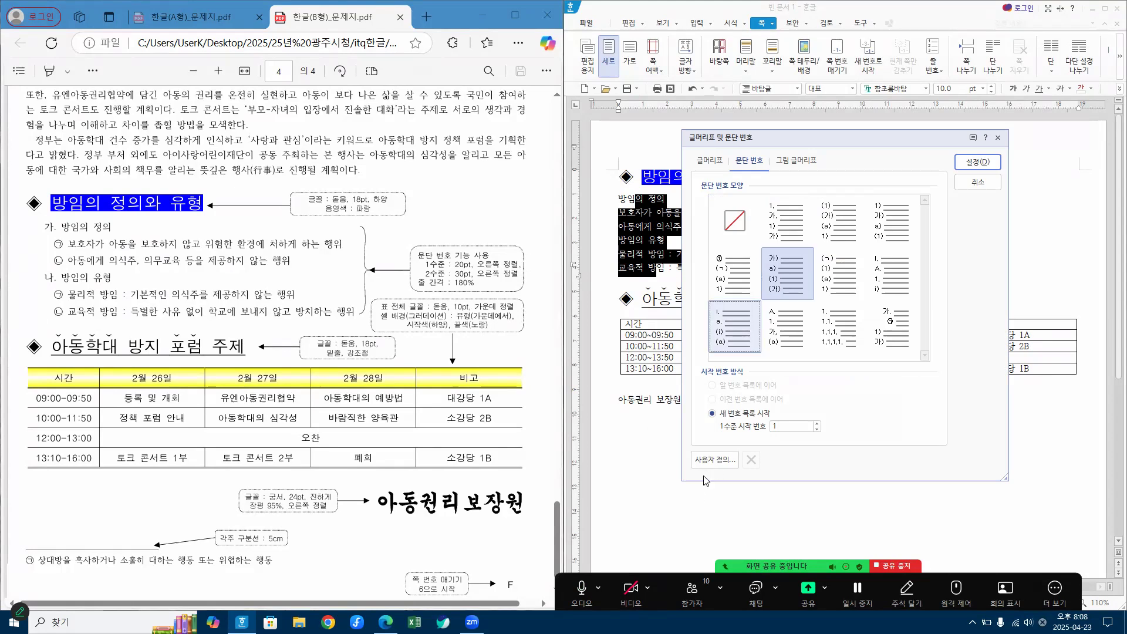
click(720, 465)
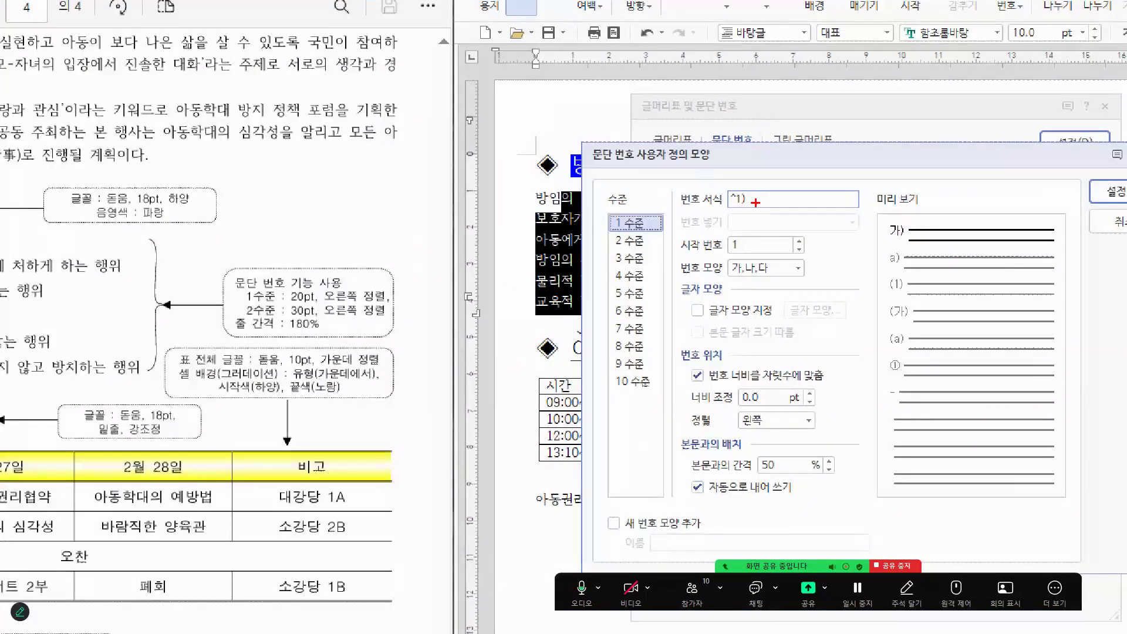
Step: For numbering level 1 (1 수준), set the number format to ^1., the width adjustment to 20 pt and the alignment to right (오른쪽)
mouse_move(756, 202)
mouse_down()
mouse_move(711, 187)
mouse_move(741, 205)
mouse_up()
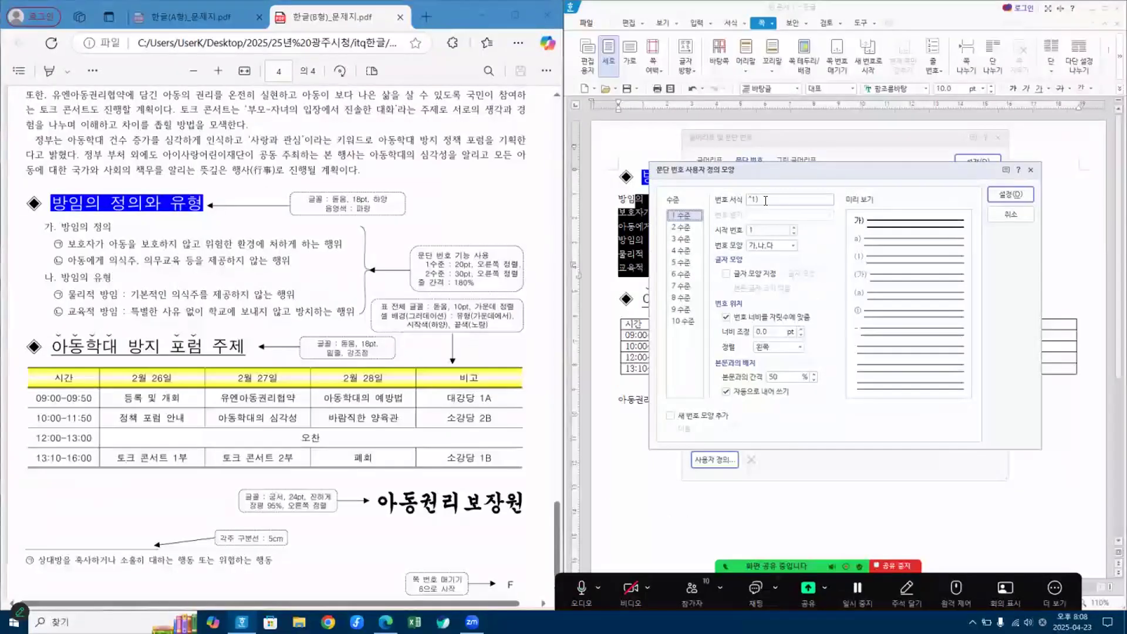
click(772, 201)
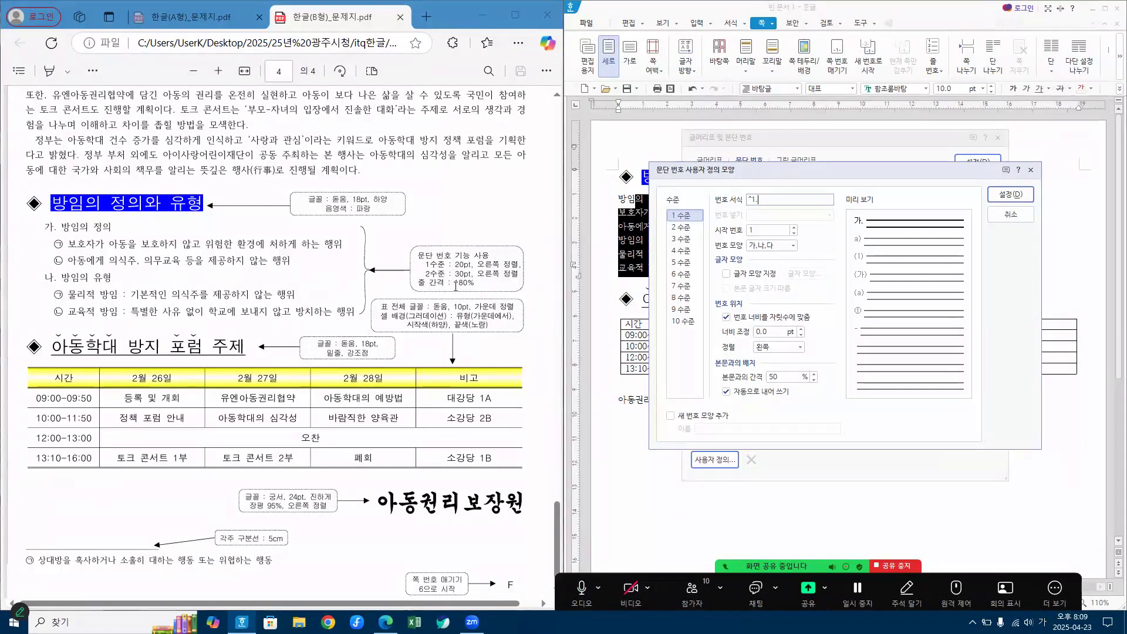
click(764, 331)
text(20)
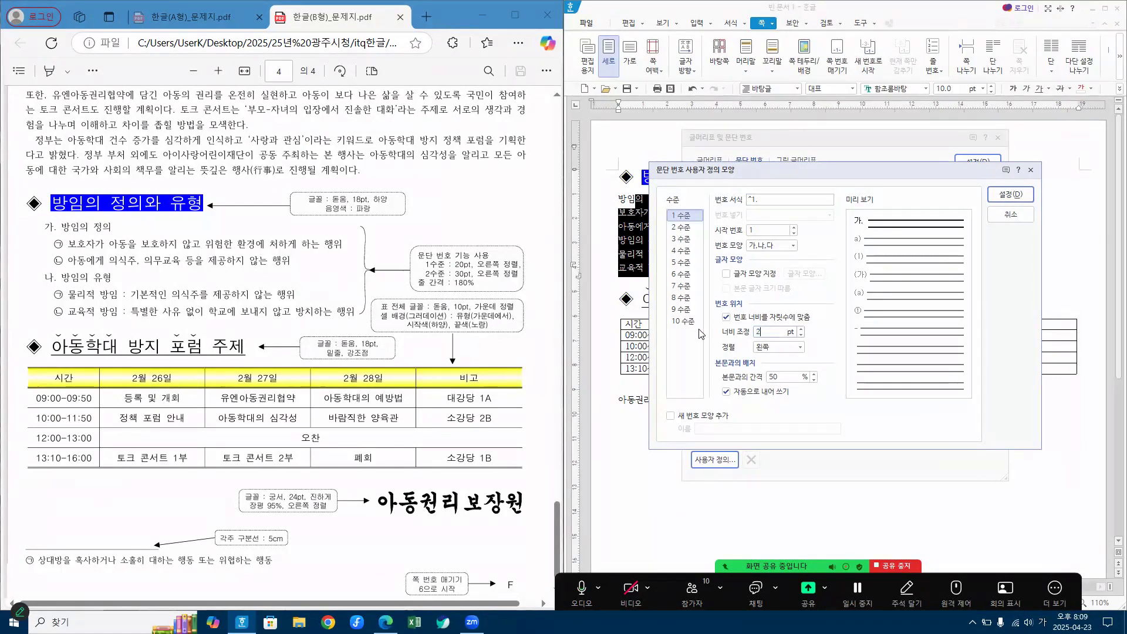
click(784, 348)
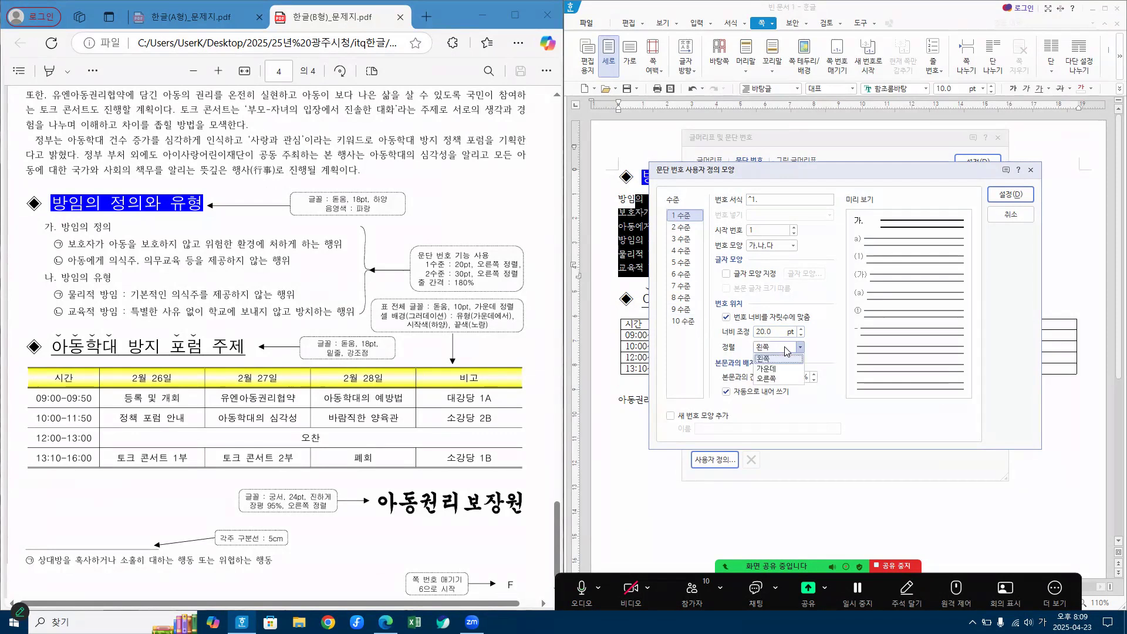
click(768, 381)
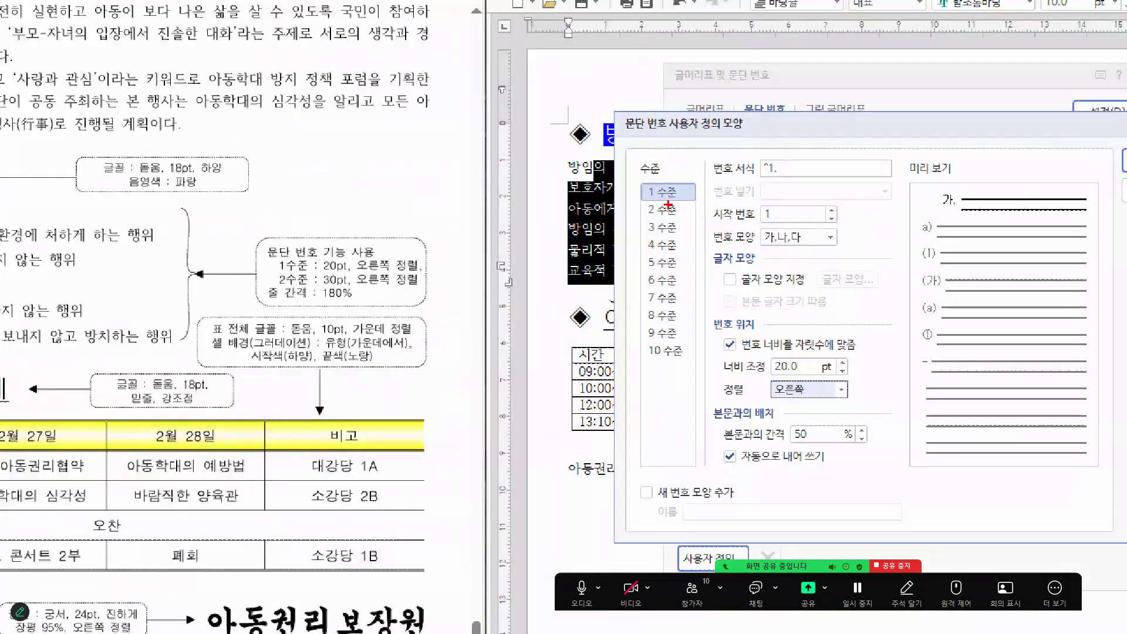
drag(657, 201, 664, 204)
mouse_move(772, 175)
mouse_down()
mouse_move(741, 165)
mouse_move(786, 148)
mouse_move(785, 175)
mouse_up()
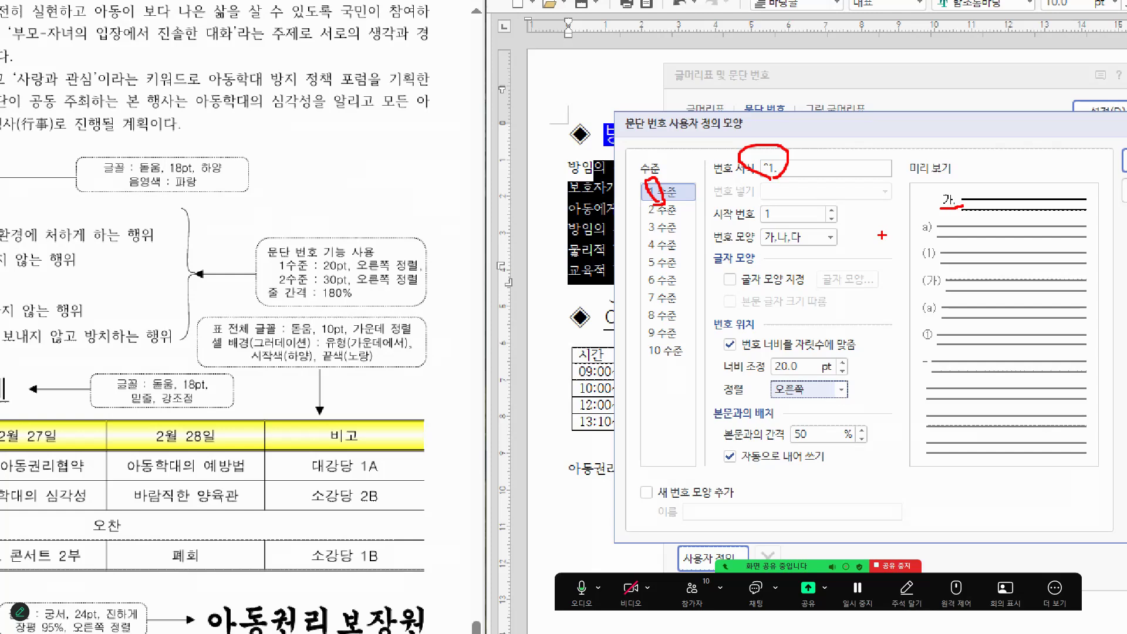
mouse_move(841, 404)
mouse_down()
mouse_move(778, 399)
mouse_move(847, 355)
mouse_move(835, 395)
mouse_up()
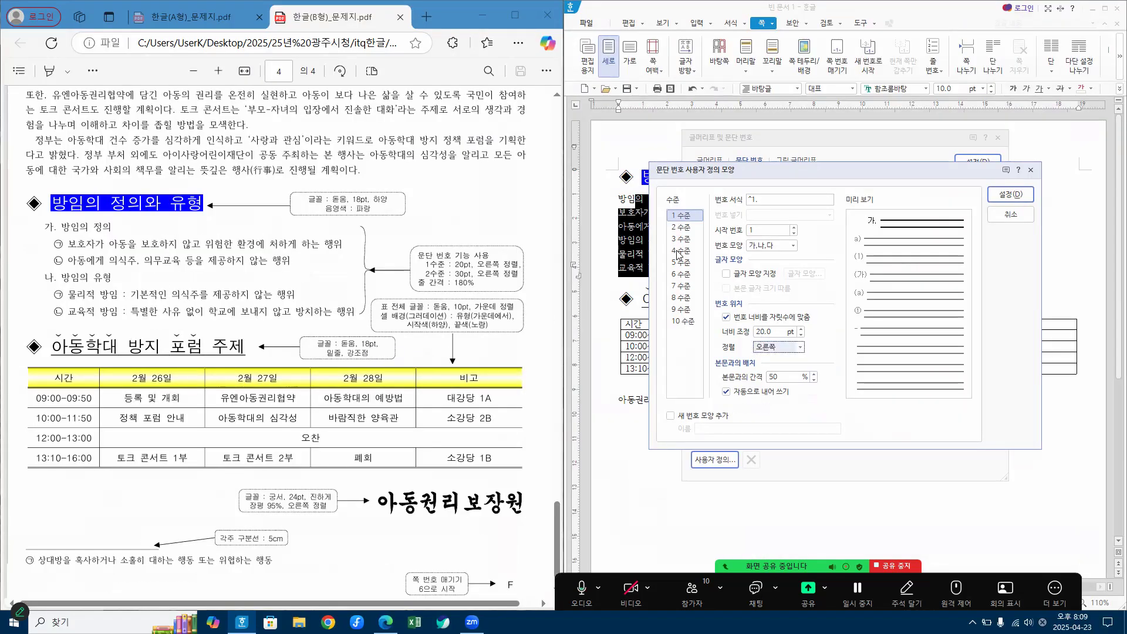
Step: For numbering level 2 (2 수준), set the number shape to ㉠,㉡,㉢, the width adjustment to 30 pt and the alignment to right (오른쪽)
click(681, 231)
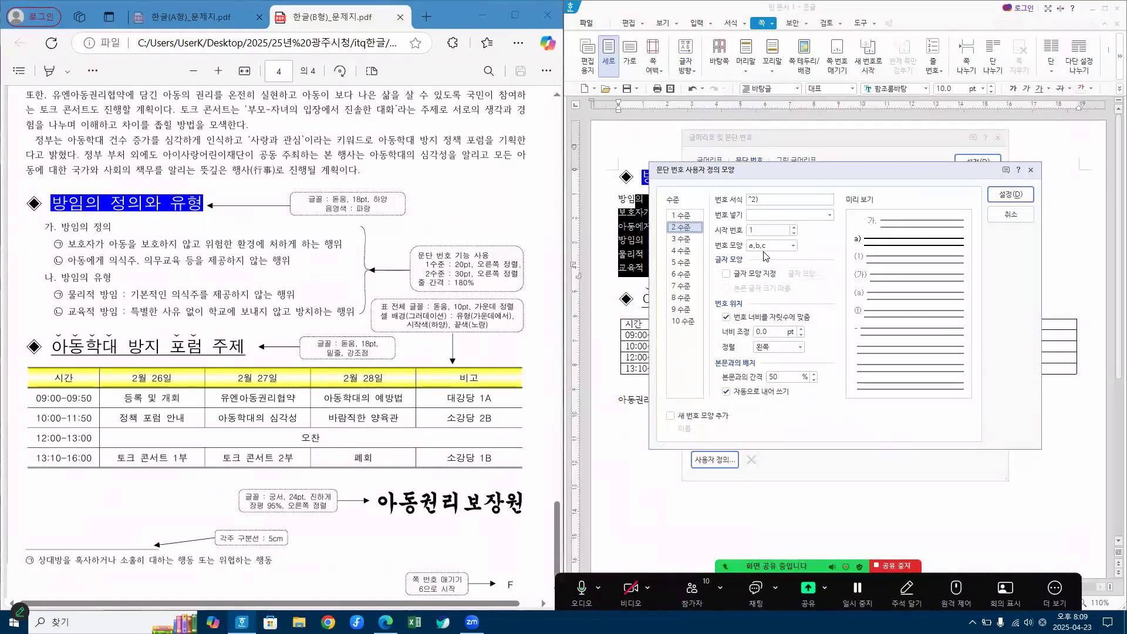
click(794, 246)
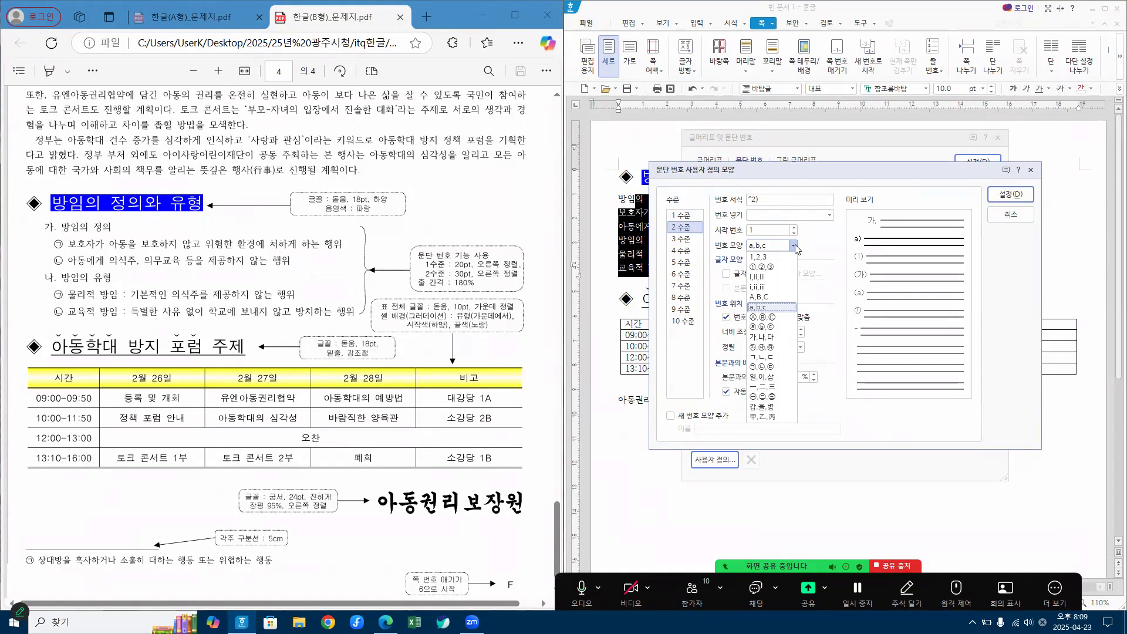
click(770, 368)
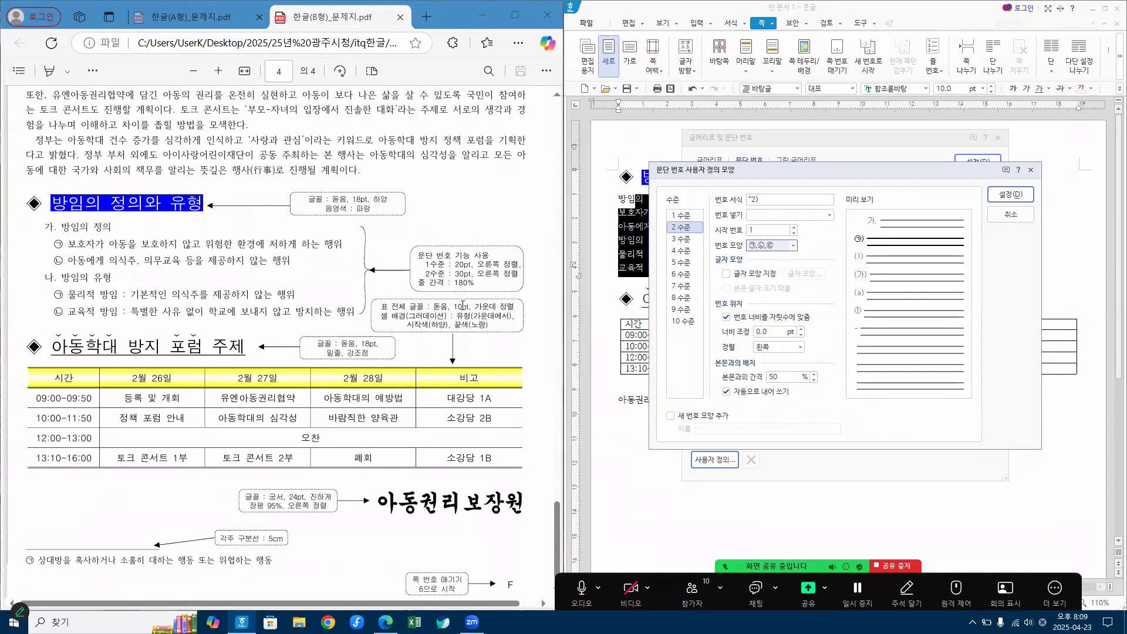
click(769, 329)
text(30)
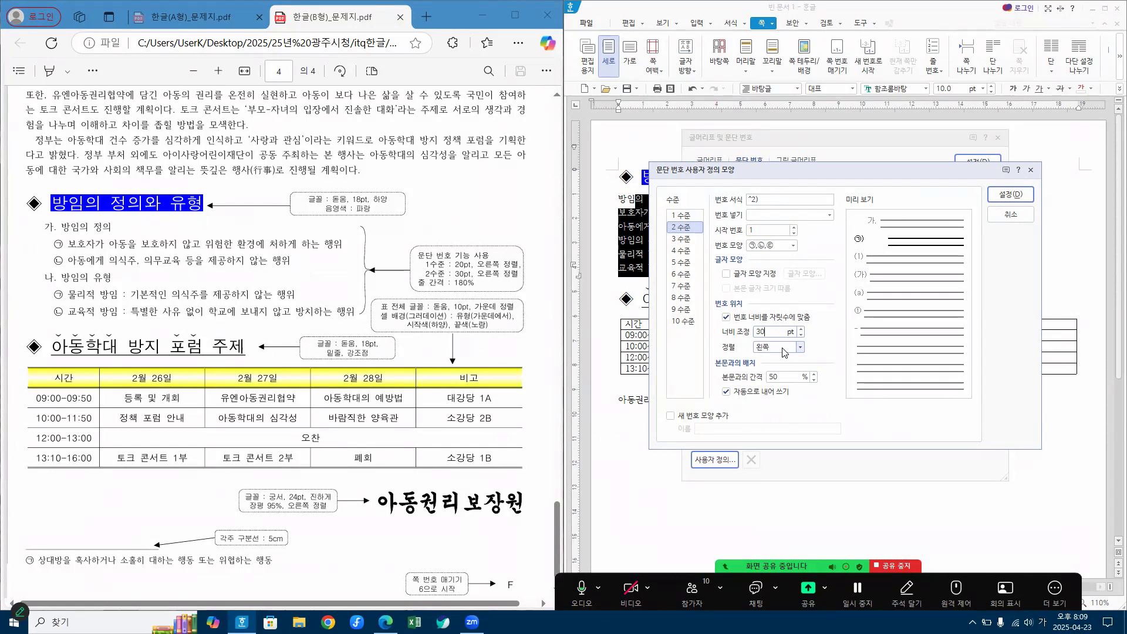
click(785, 347)
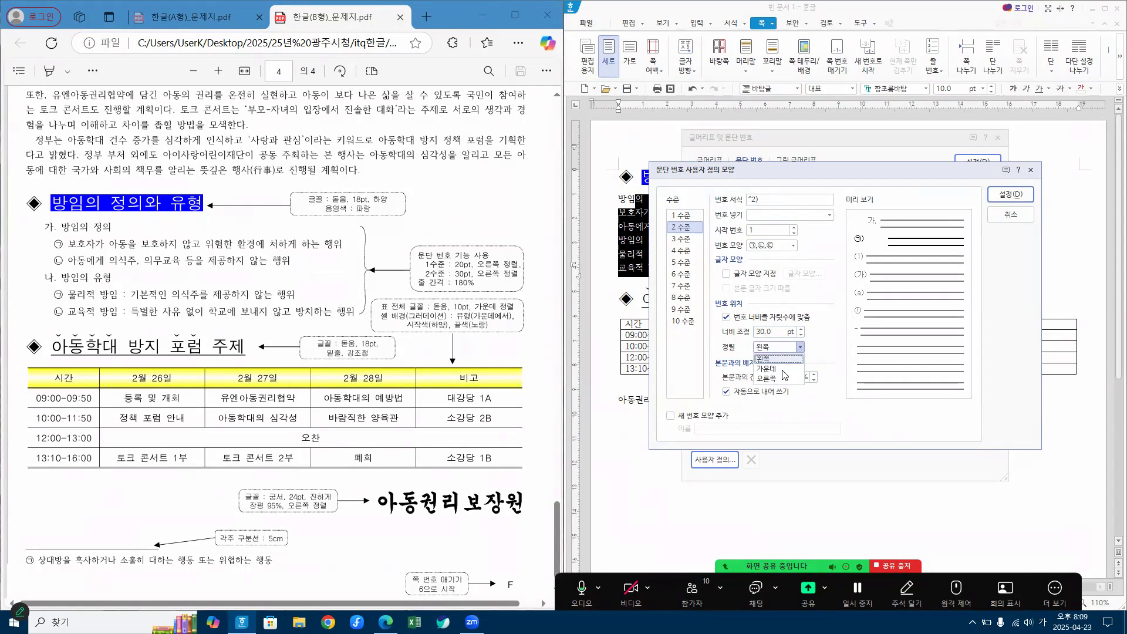
click(781, 379)
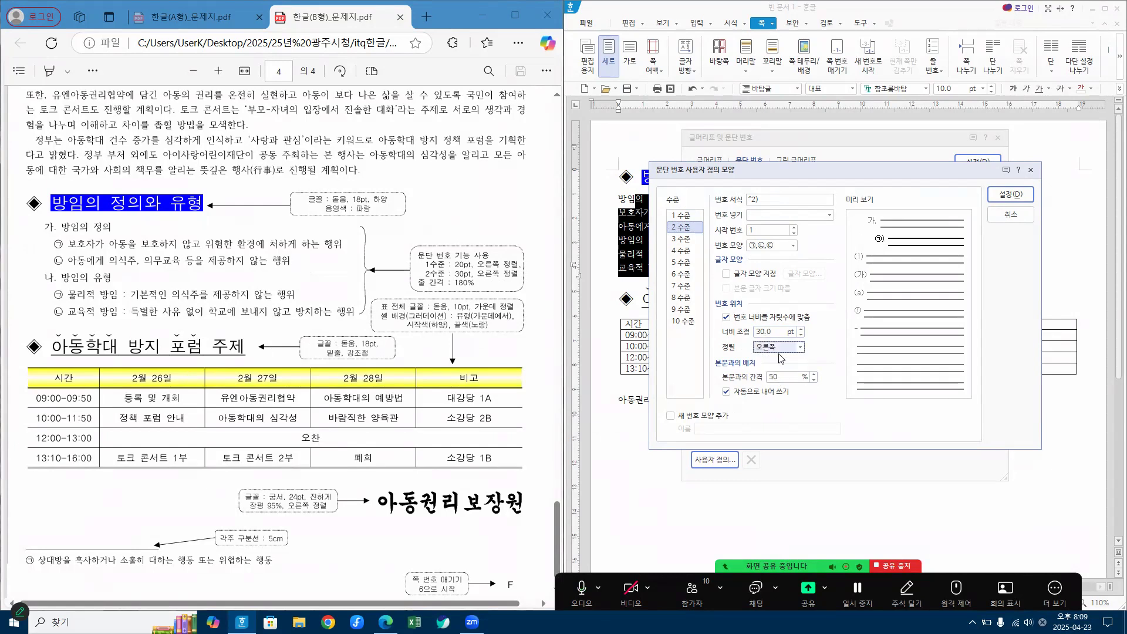
key(ctrl+1)
click(772, 307)
mouse_move(642, 198)
mouse_down()
mouse_move(616, 184)
mouse_move(646, 200)
mouse_up()
mouse_move(766, 226)
mouse_down()
mouse_move(746, 233)
mouse_move(793, 203)
mouse_move(768, 232)
mouse_up()
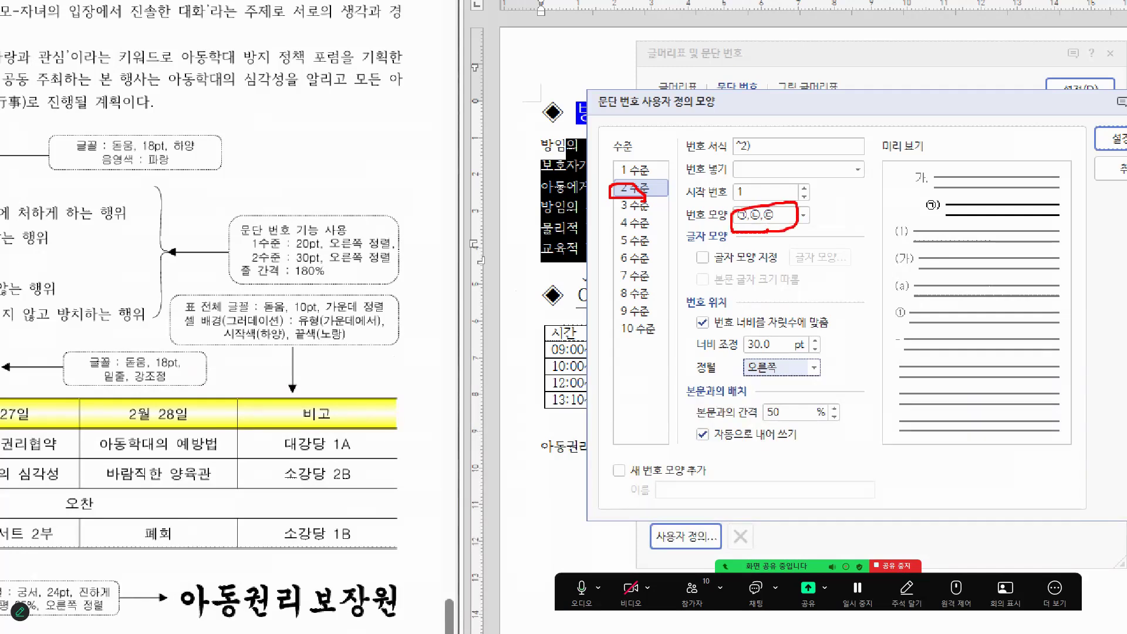
mouse_move(756, 336)
mouse_down()
mouse_move(779, 379)
mouse_move(779, 368)
mouse_up()
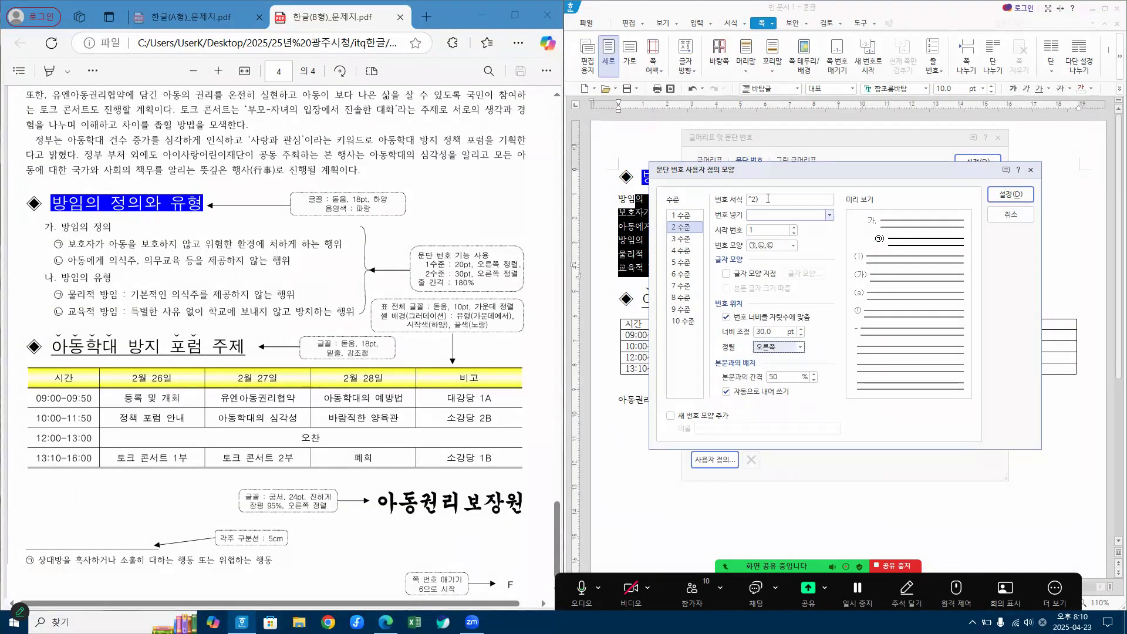
Step: Remove the closing parenthesis from the level 2 number format so it reads ^2, and accept the custom numbering definition
click(768, 199)
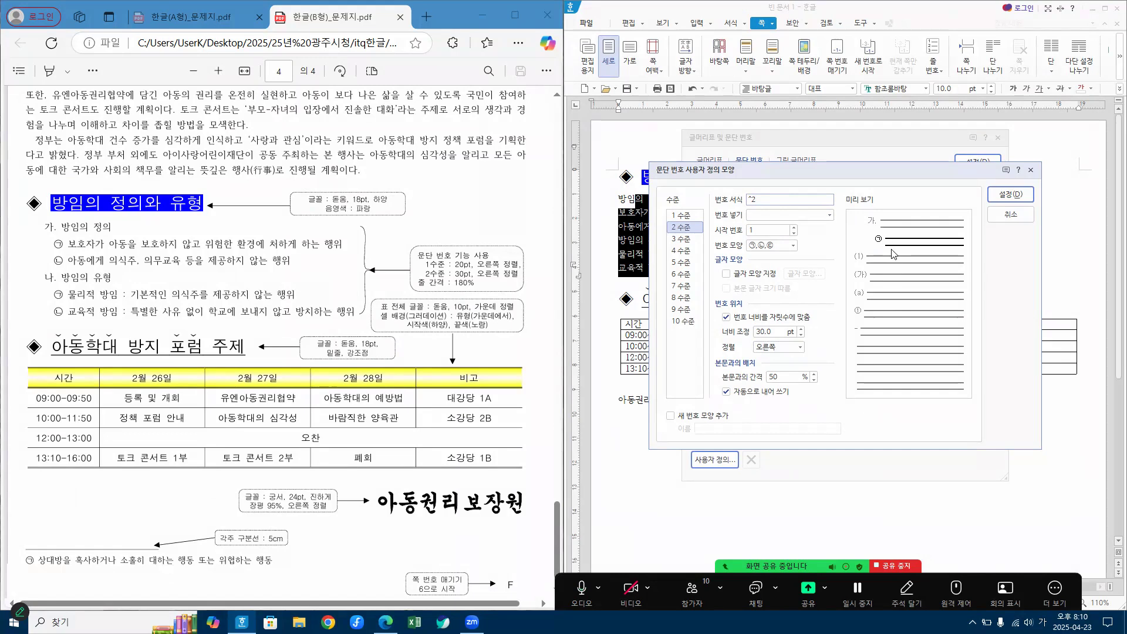
click(1003, 196)
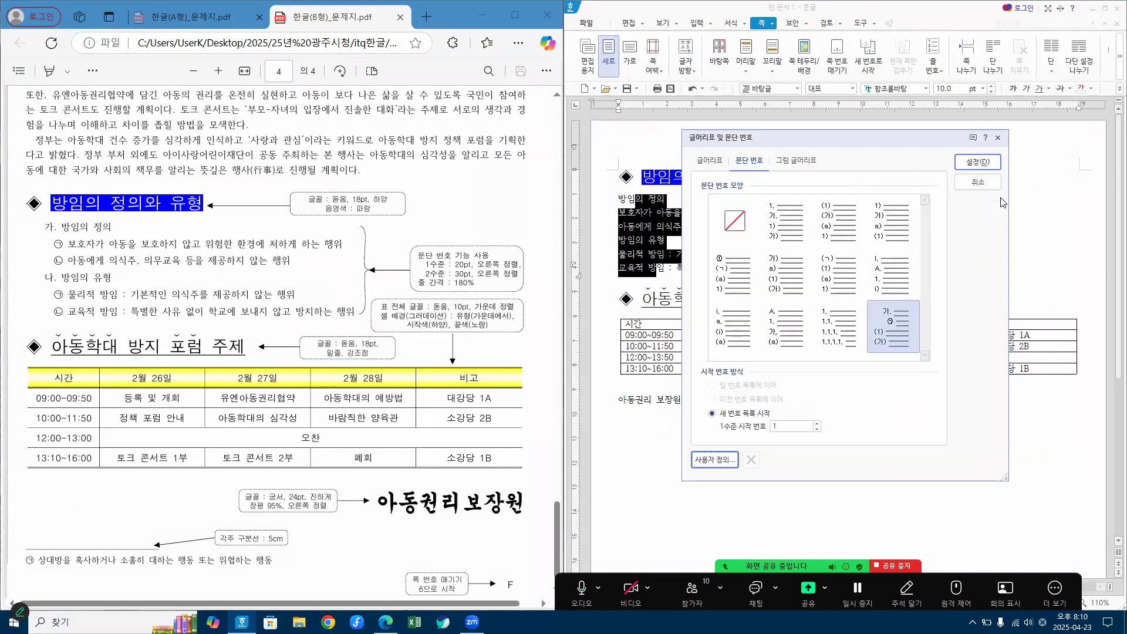
Step: Apply the custom paragraph numbering, and lower the two lines under 방임의 정의 to numbering level 2
click(988, 160)
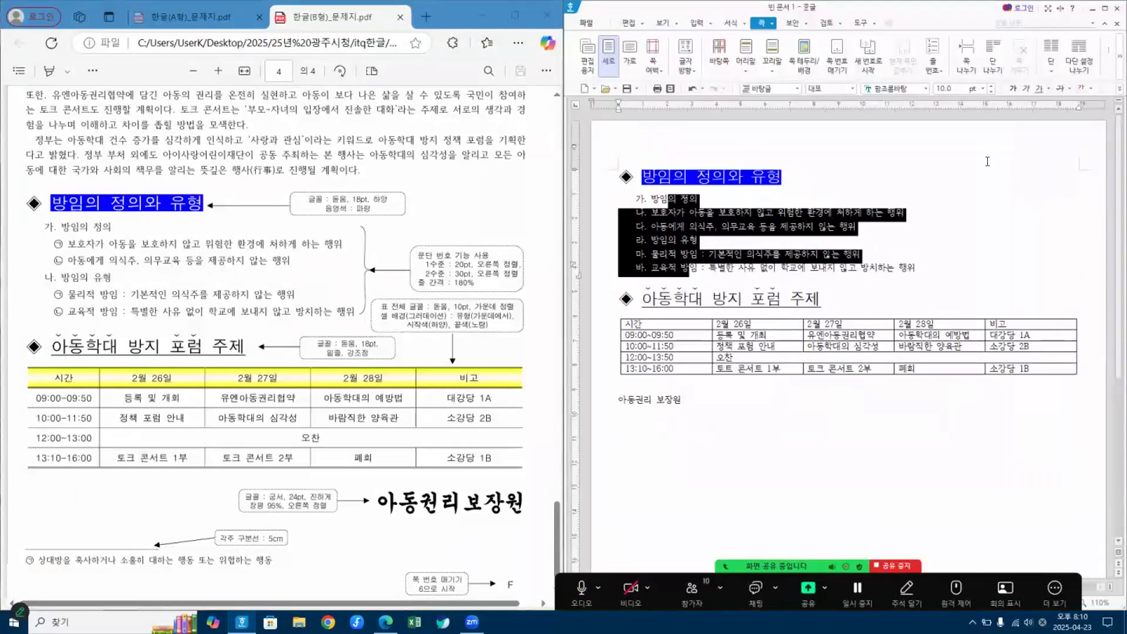
click(955, 225)
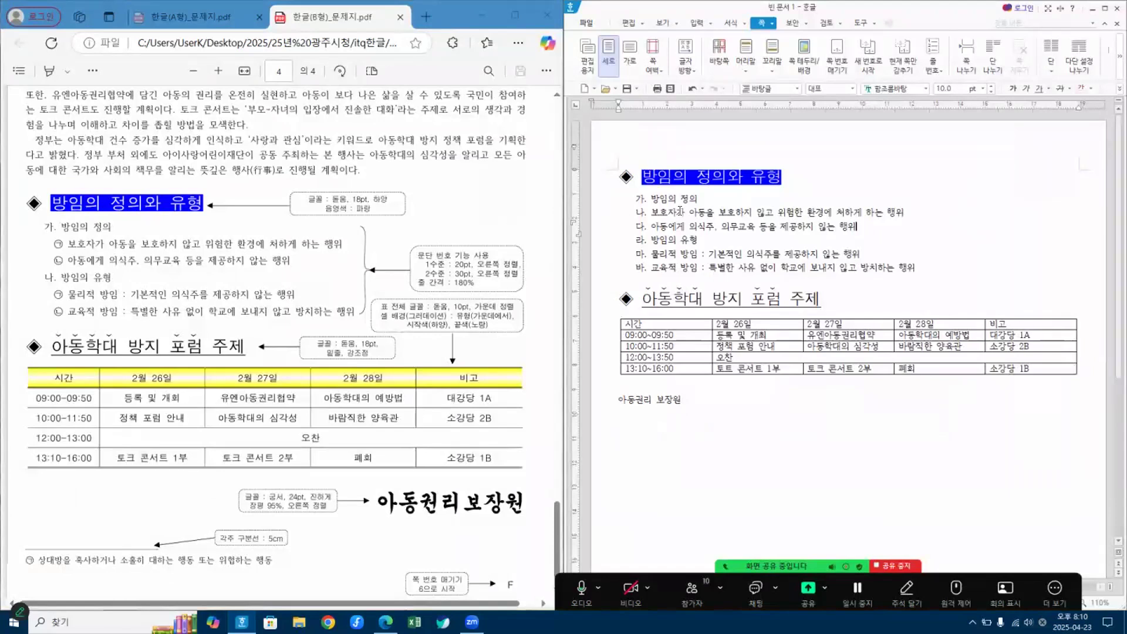
drag(683, 214, 683, 227)
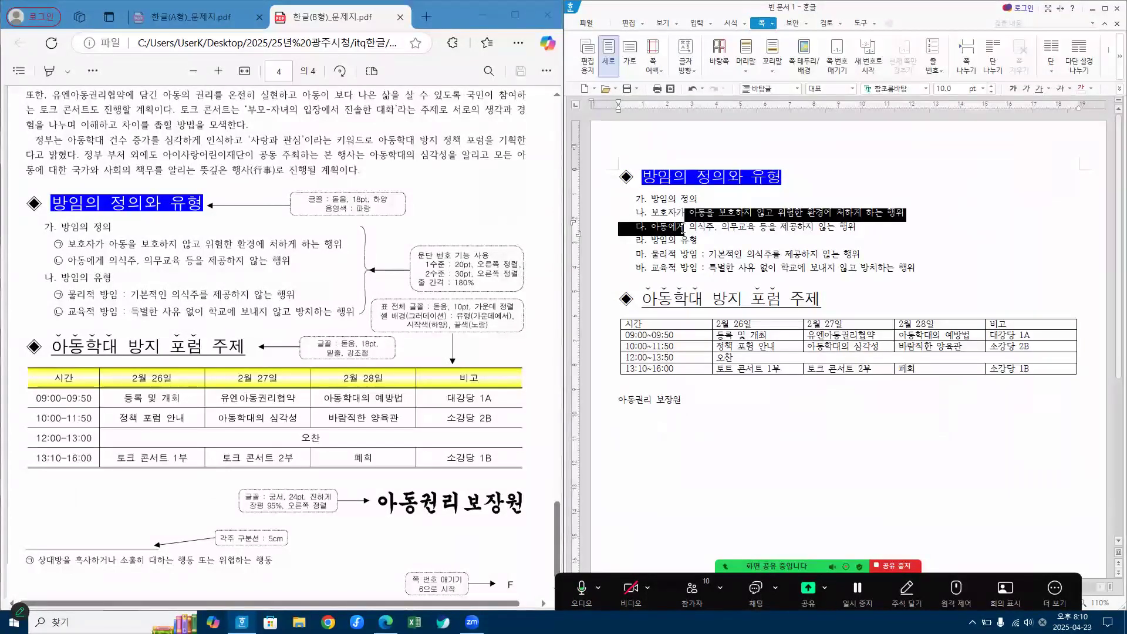
click(1105, 8)
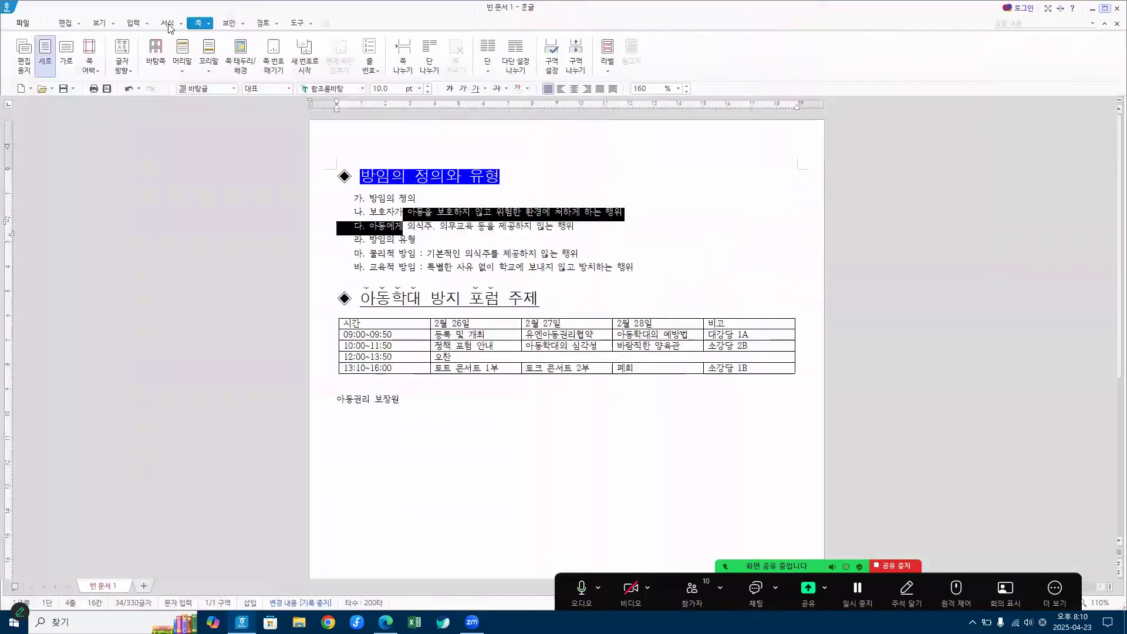
click(168, 25)
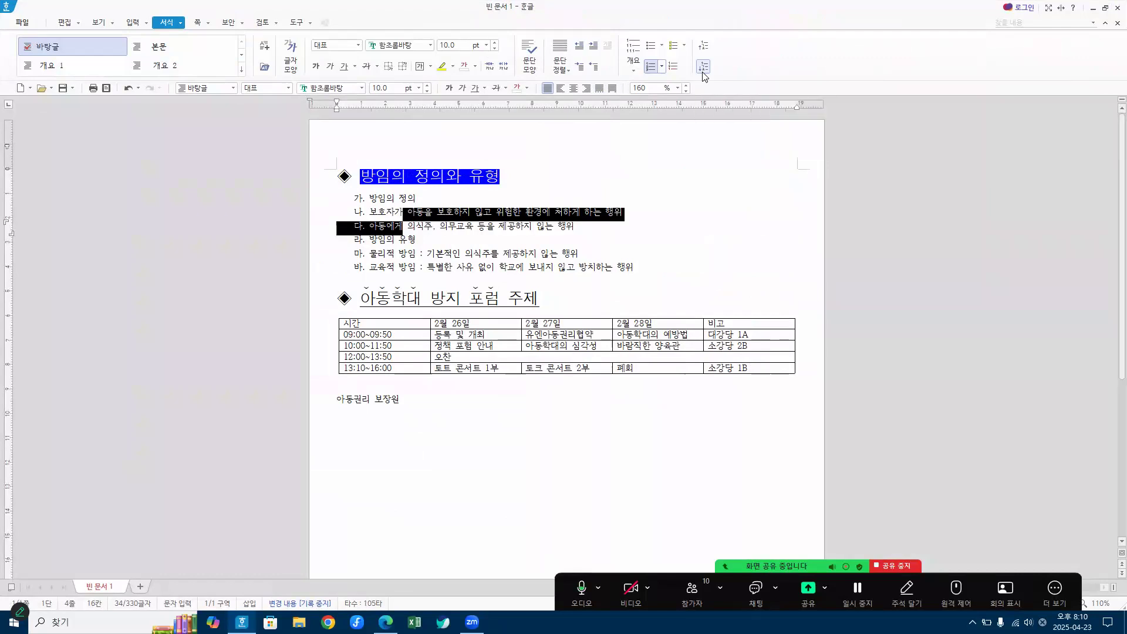
click(704, 68)
click(715, 227)
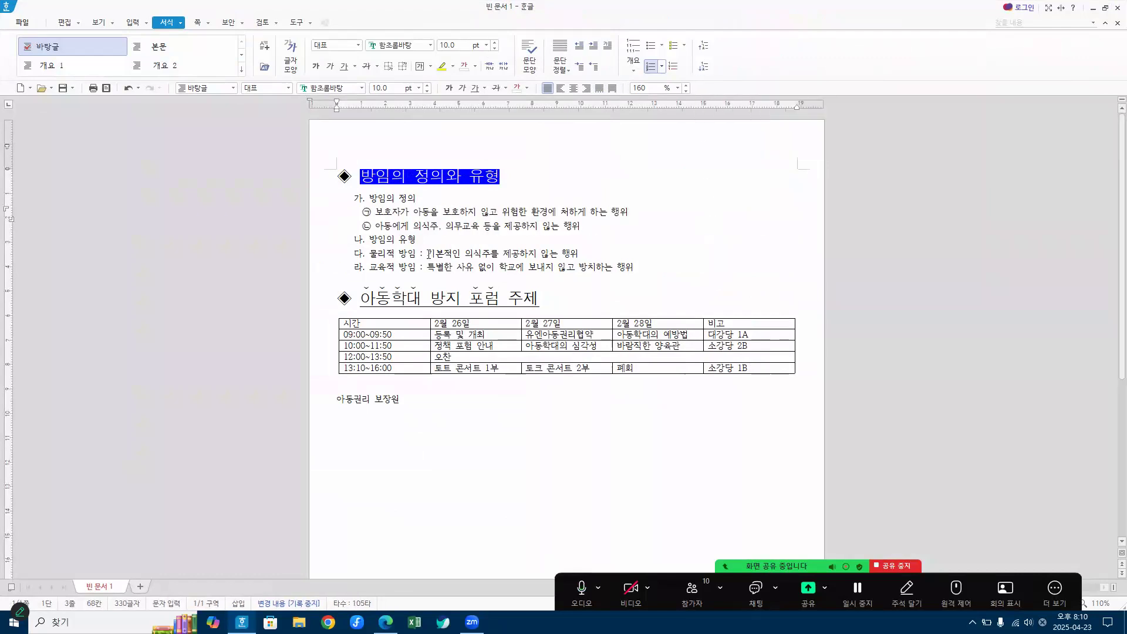
Step: Lower the 물리적 방임 and 교육적 방임 lines under 방임의 유형 to numbering level 2
shift+click(435, 270)
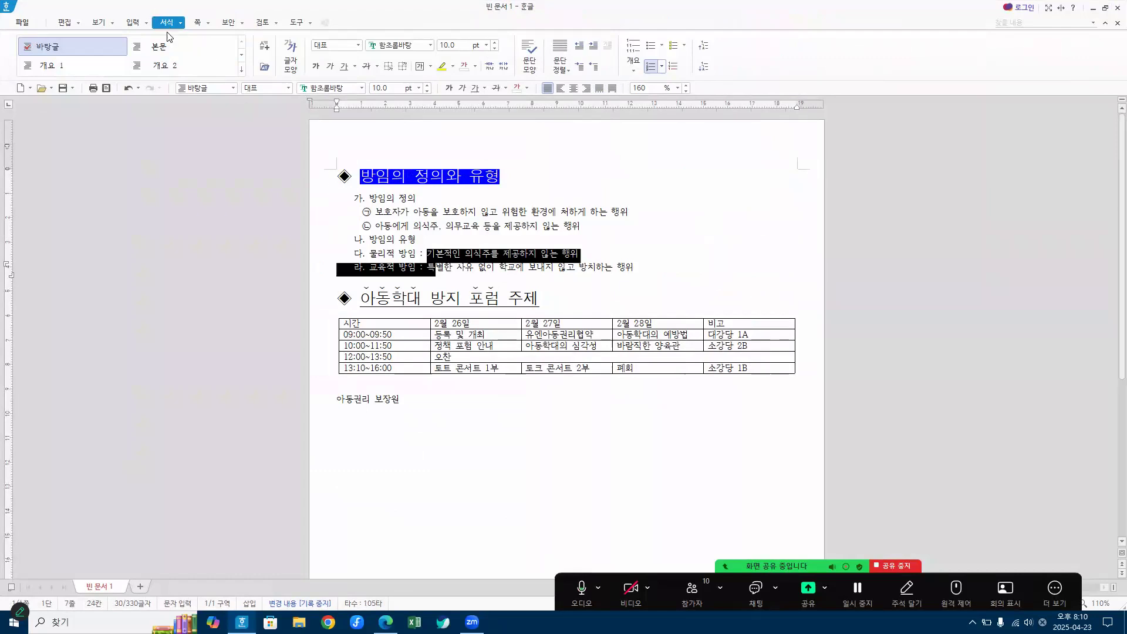
click(705, 68)
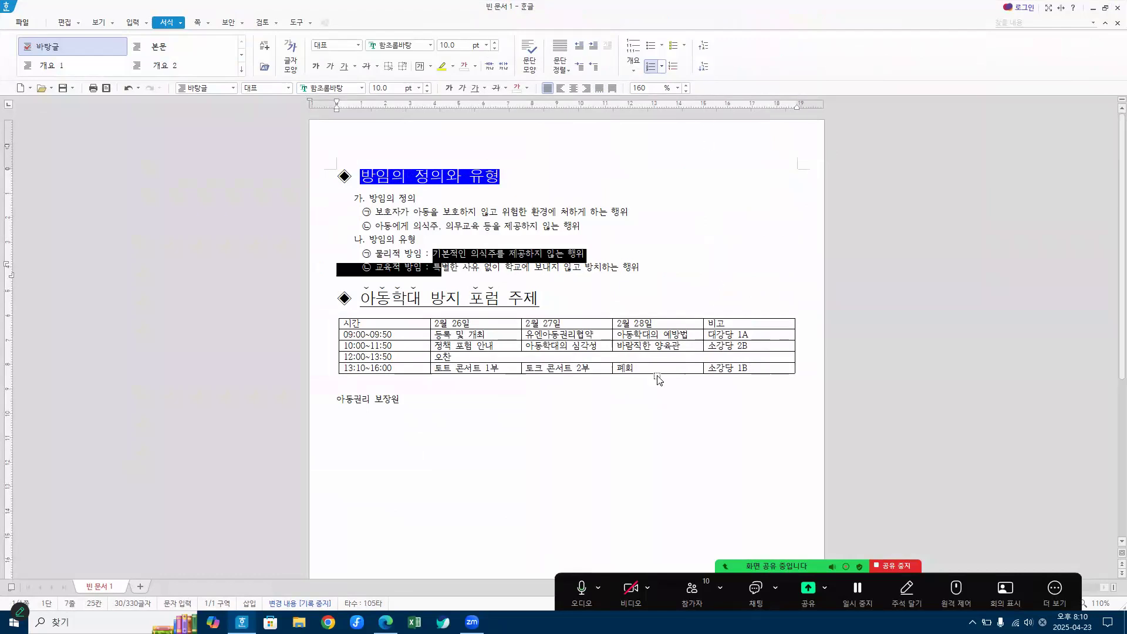
click(679, 257)
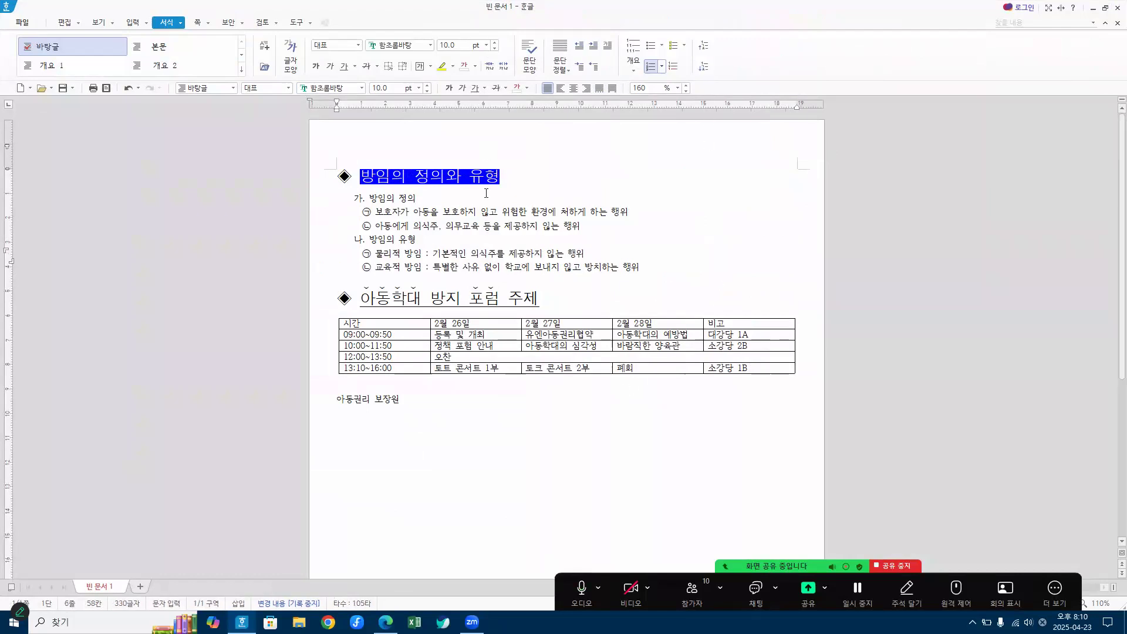
Step: Set the line spacing of the six numbered lines from 방임의 정의 to 교육적 방임 to 180%
drag(400, 200, 420, 270)
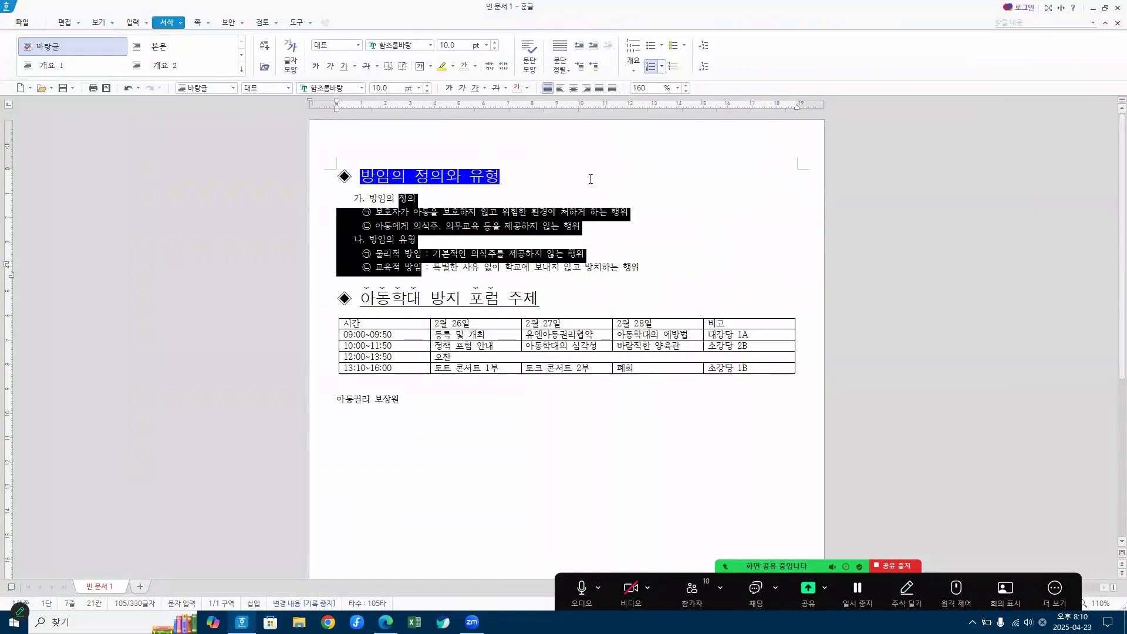
click(648, 89)
text(180)
key(Return)
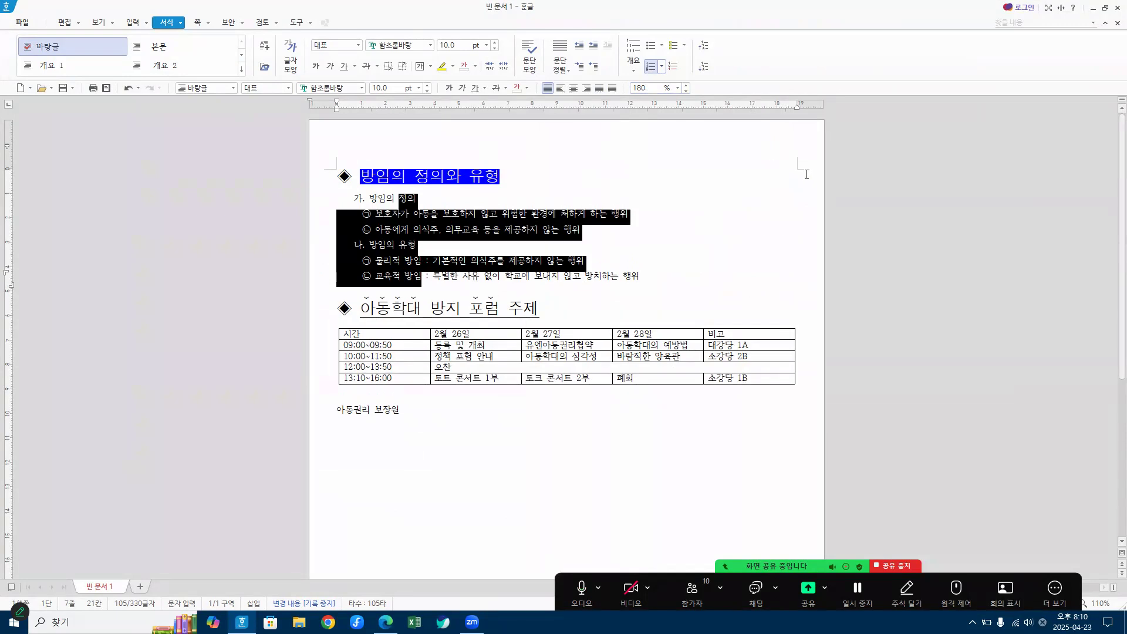
click(699, 237)
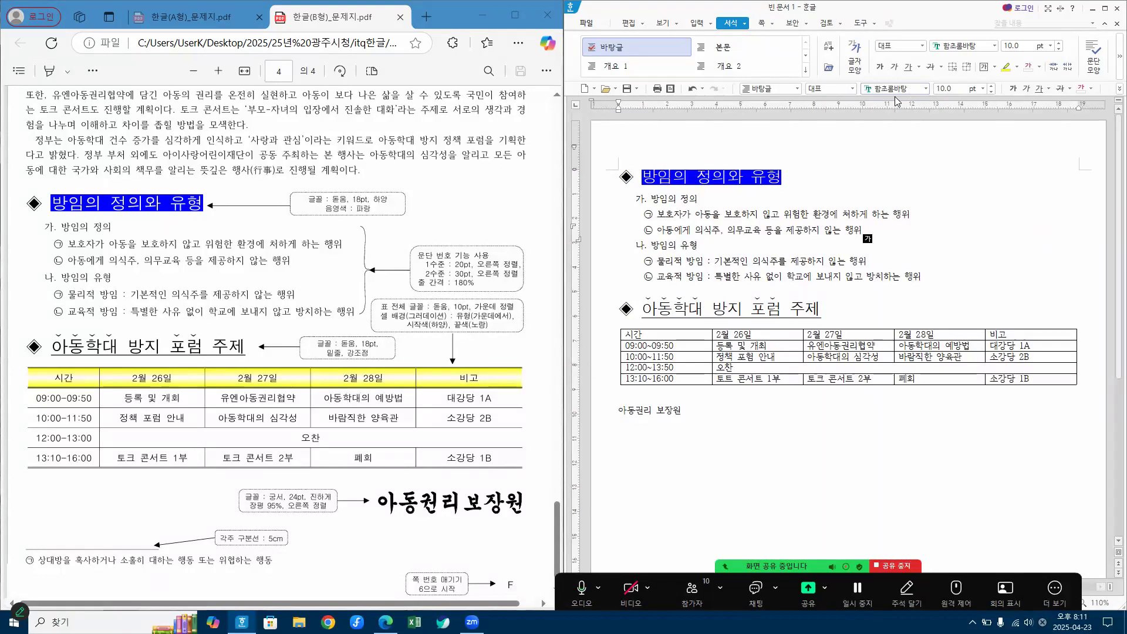
Step: Set the font of the whole schedule table to 돋움 and center-align the text in all its cells
drag(658, 336, 1027, 390)
click(913, 88)
text(ㄷ)
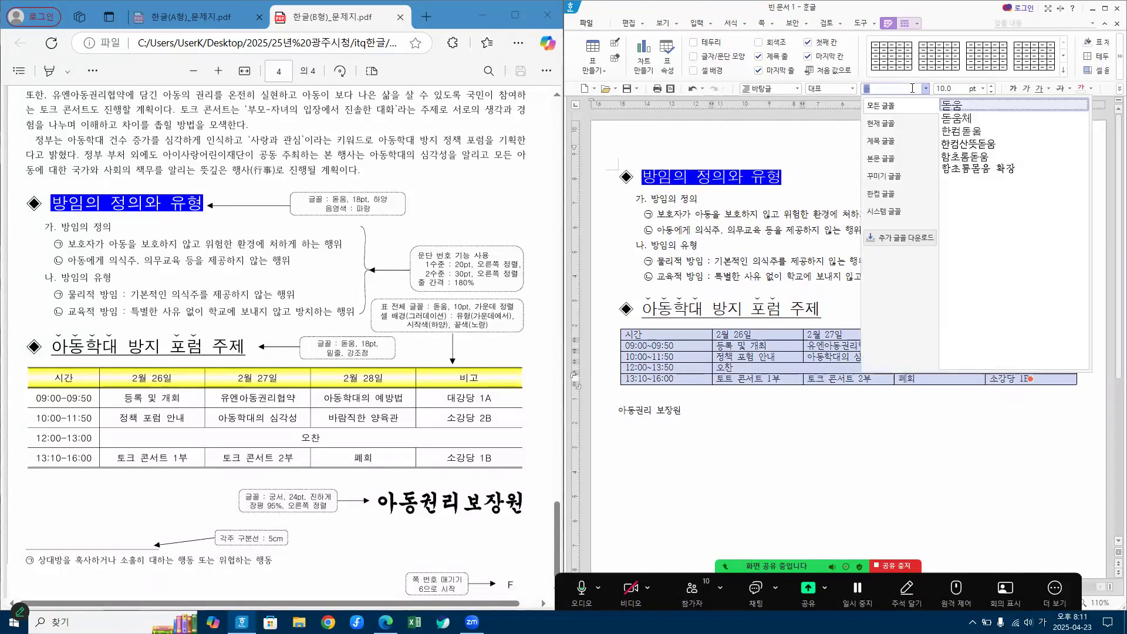
key(Return)
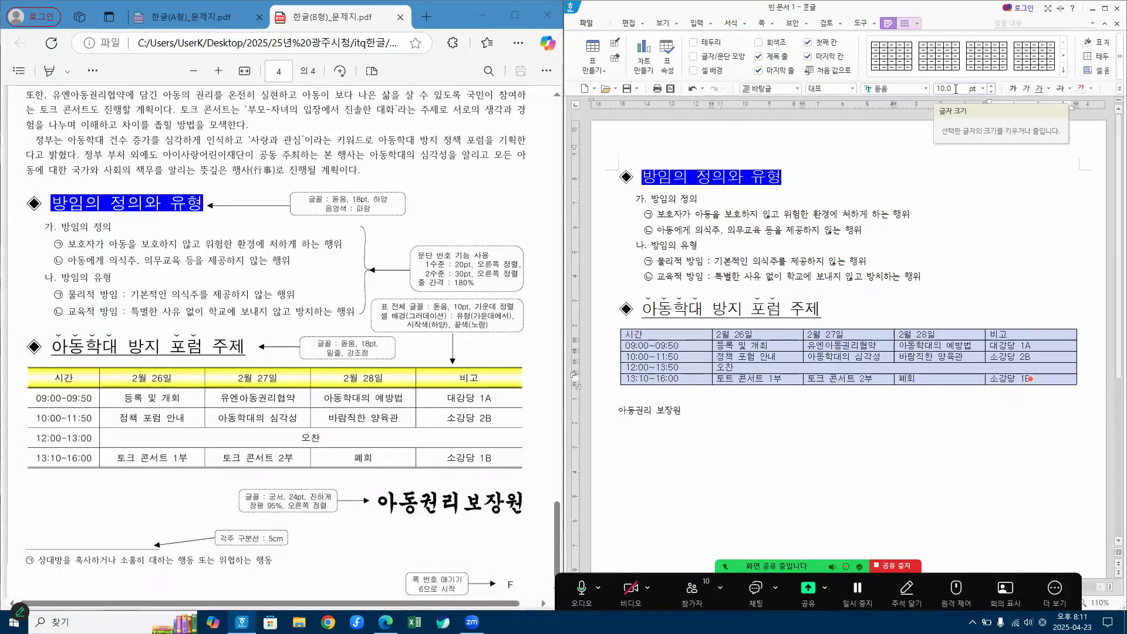
click(1106, 10)
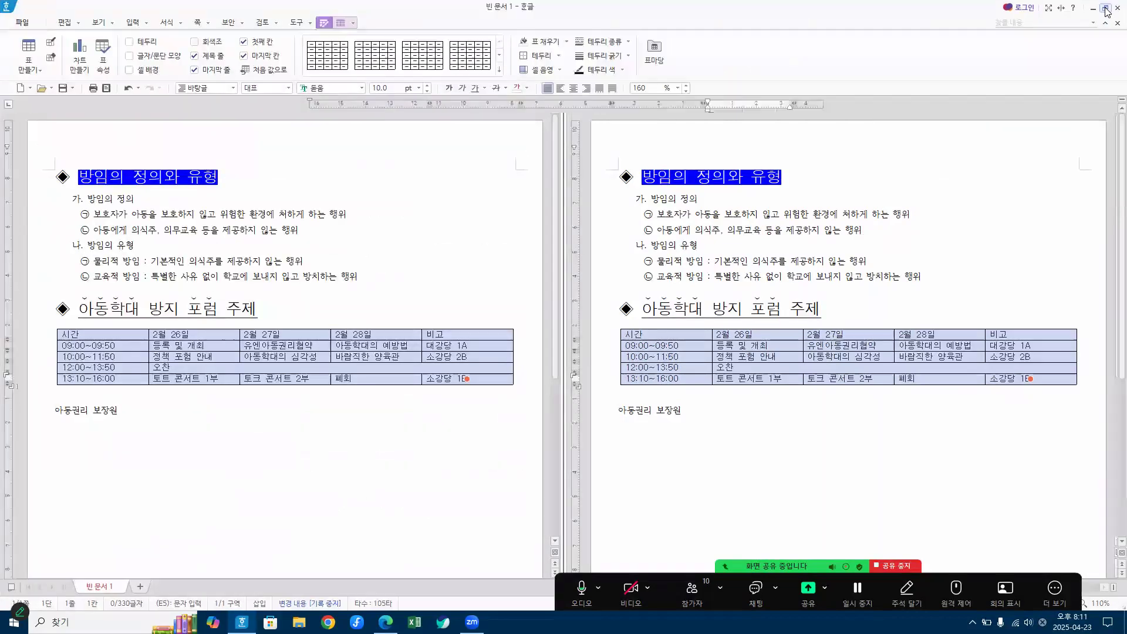
click(575, 93)
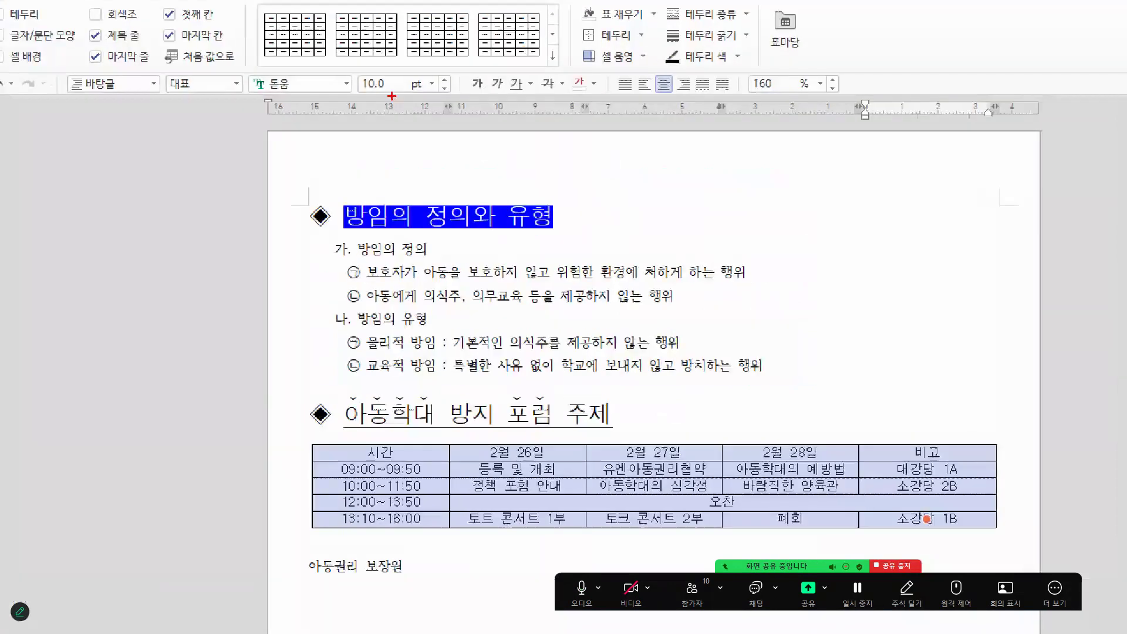
mouse_move(295, 73)
mouse_down()
mouse_move(342, 49)
mouse_move(425, 50)
mouse_up()
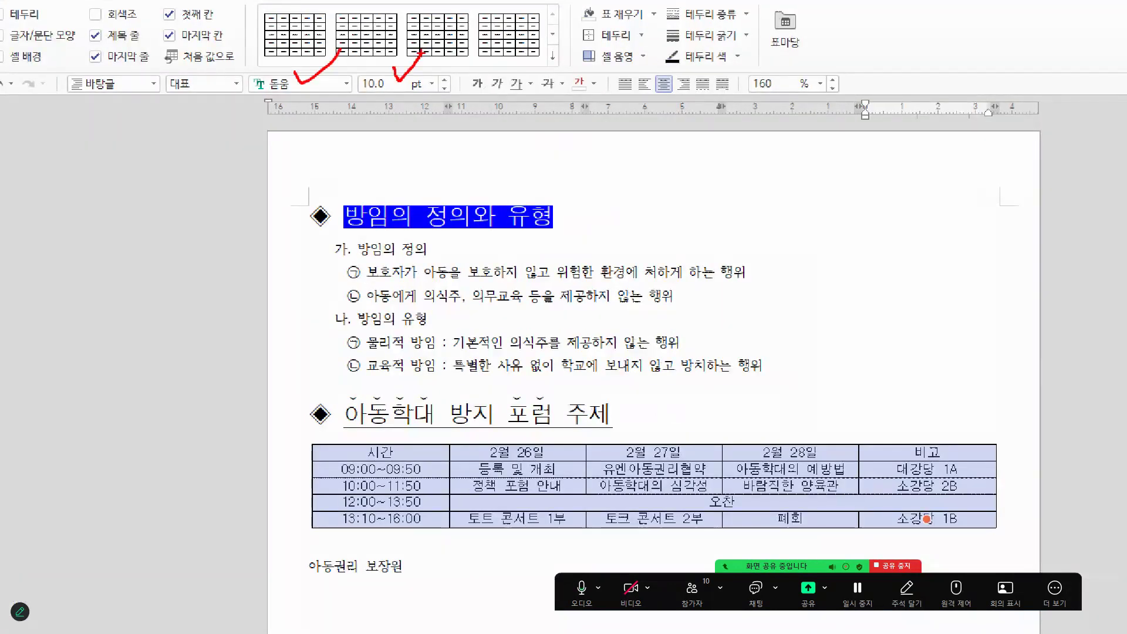
drag(660, 71, 684, 59)
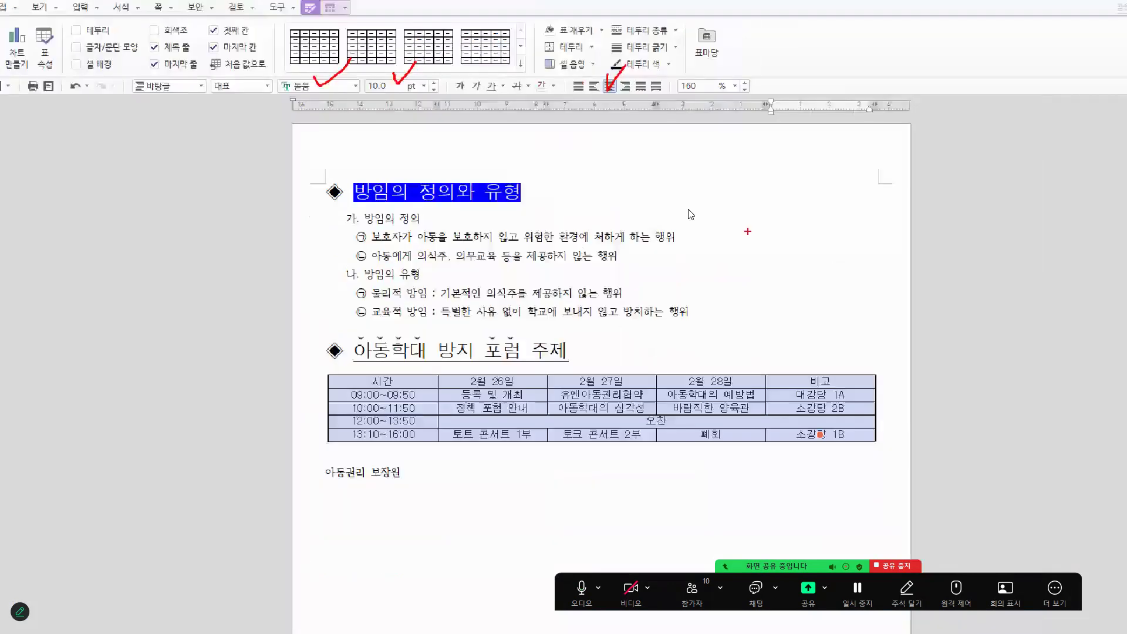
drag(447, 9, 1109, 57)
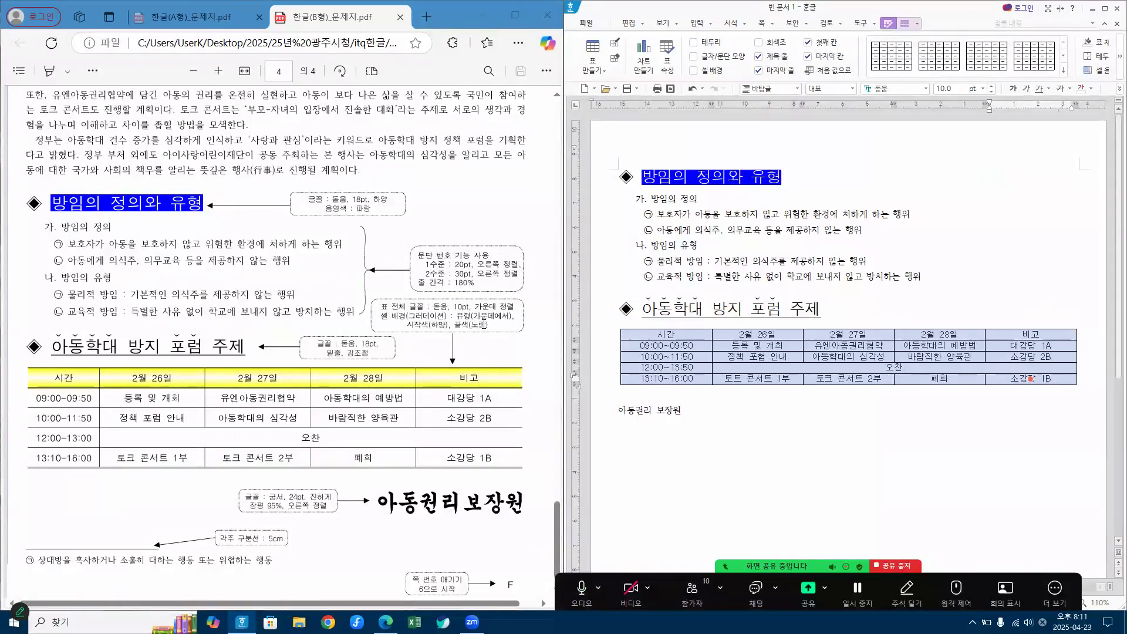
Step: For the table's header row, choose a gradient (그러데이션) cell background of type 가운데에서 with a yellow end color
click(661, 333)
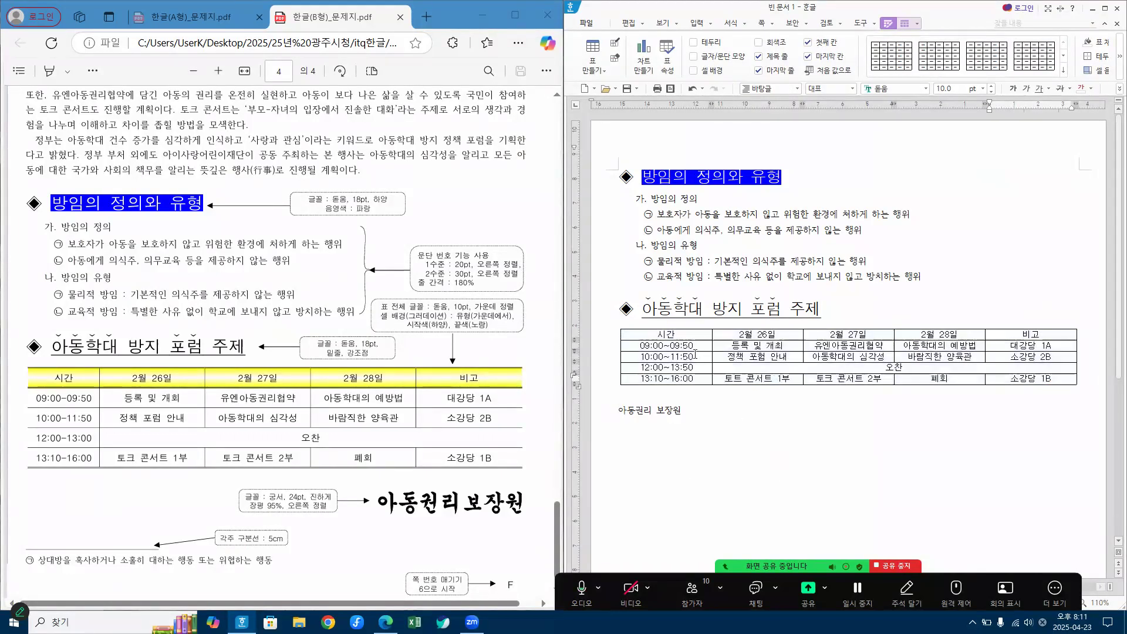
drag(661, 334, 1031, 335)
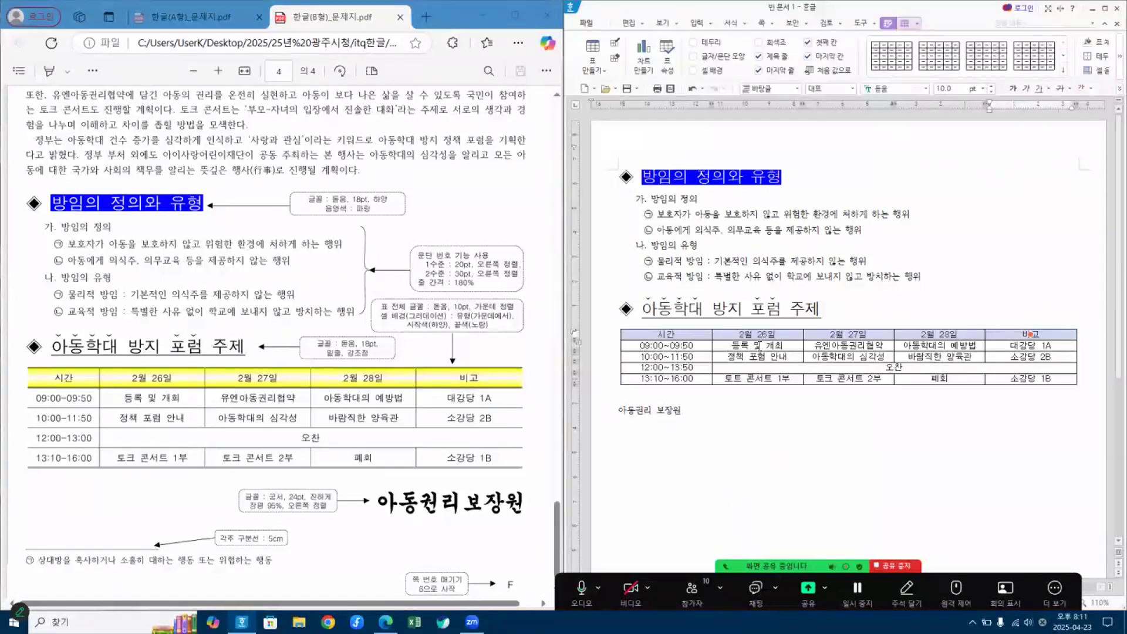
key(l)
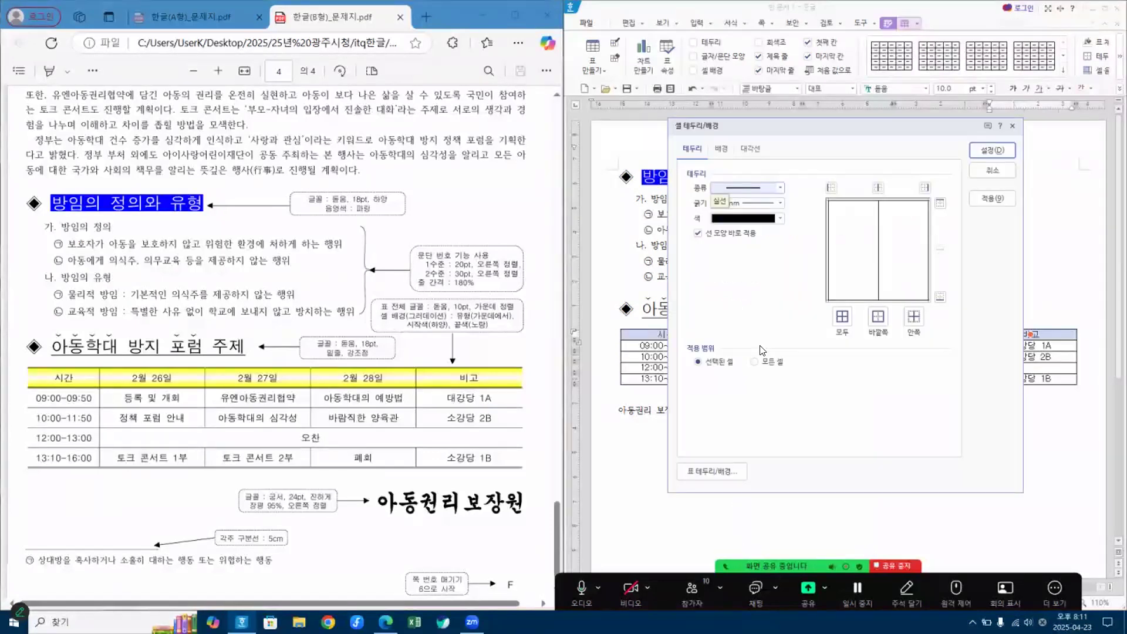
click(723, 152)
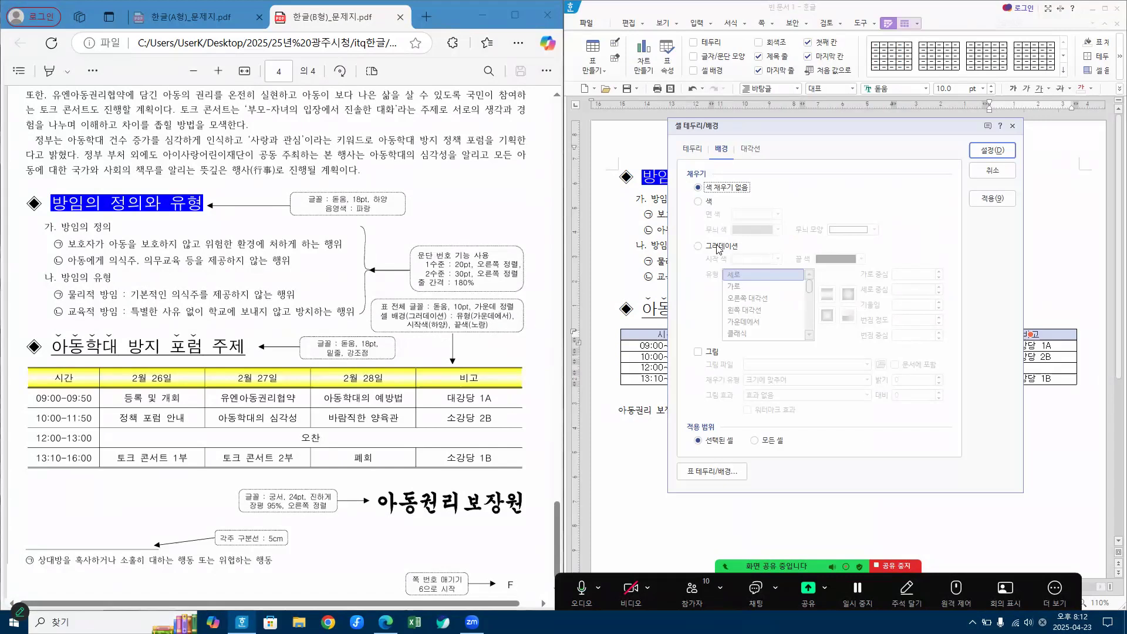
click(698, 247)
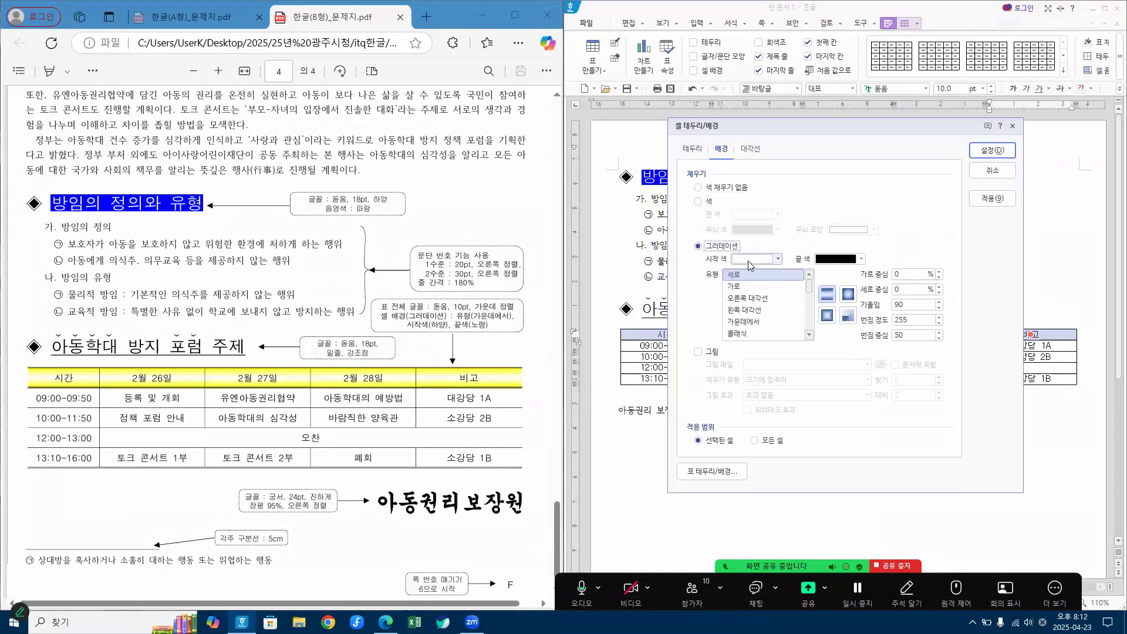
click(839, 260)
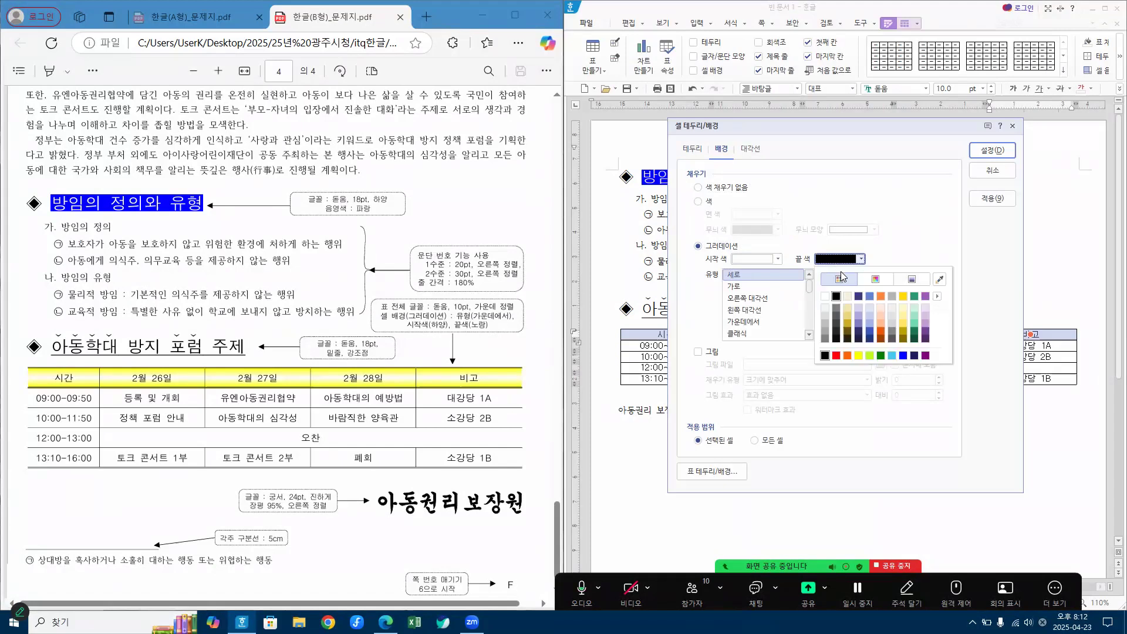
click(858, 355)
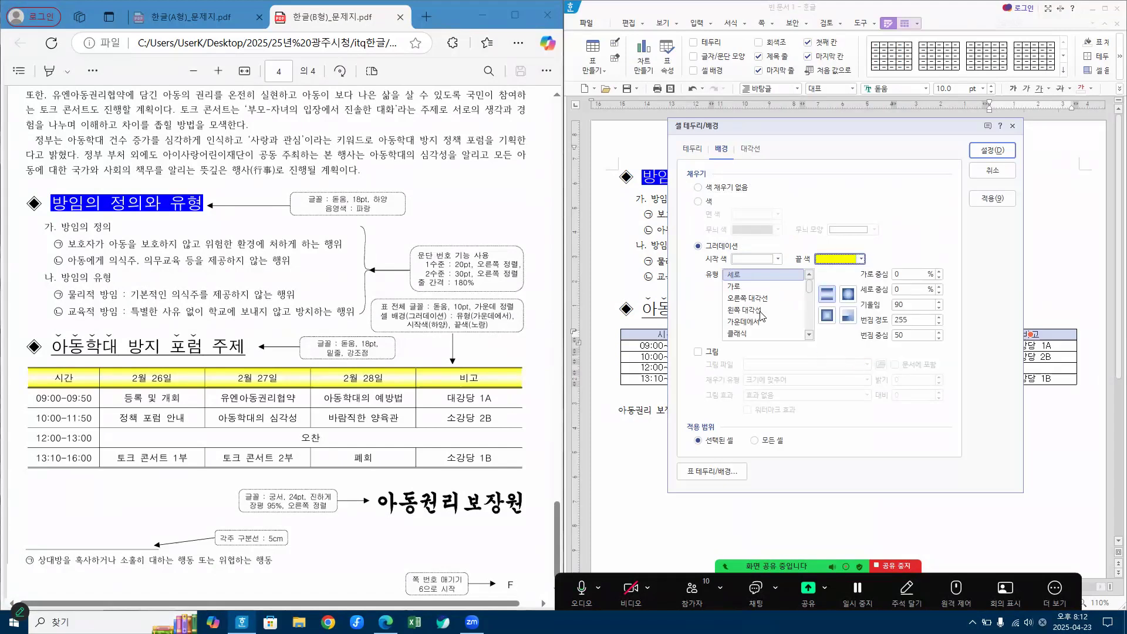
click(757, 321)
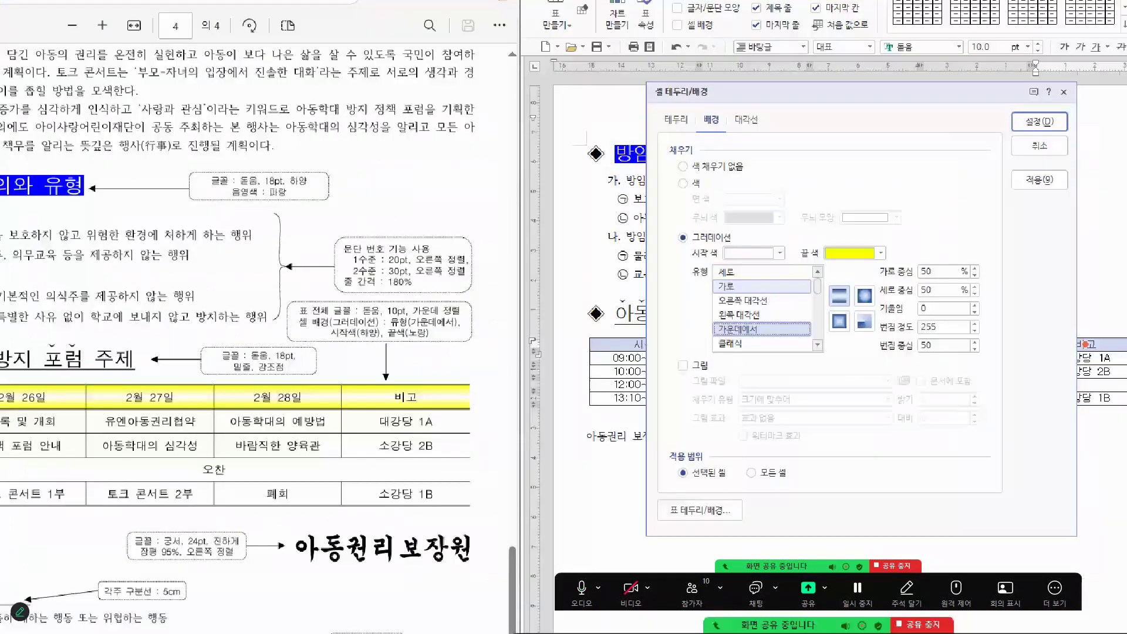
mouse_move(709, 226)
mouse_down()
mouse_move(730, 219)
mouse_move(761, 237)
mouse_move(794, 223)
mouse_up()
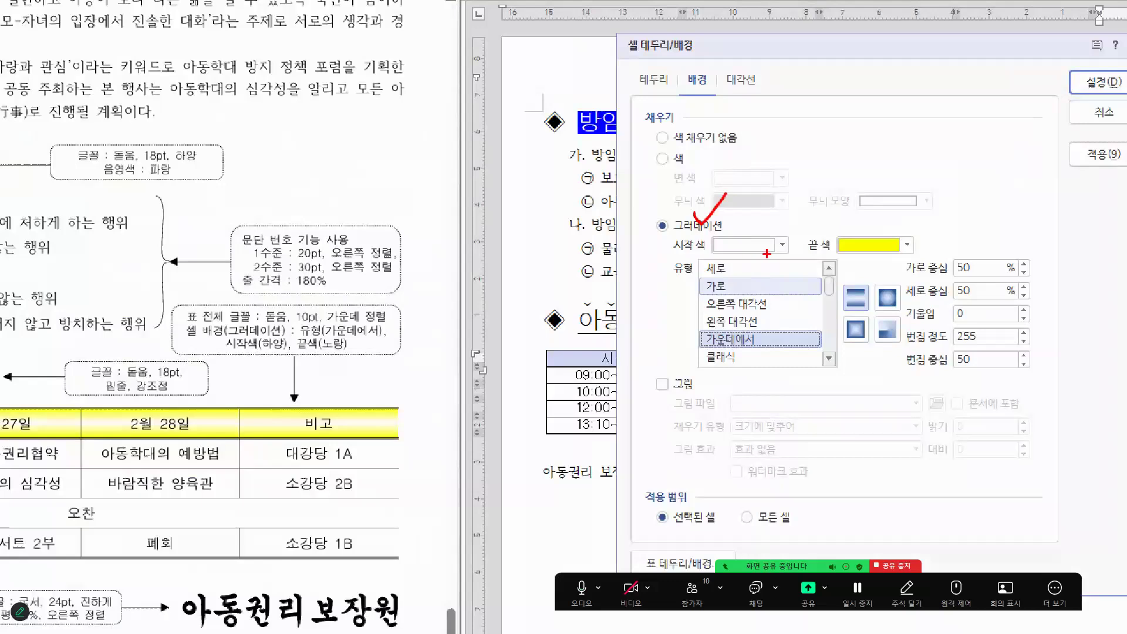
mouse_move(862, 233)
mouse_down()
mouse_move(871, 246)
mouse_move(914, 231)
mouse_up()
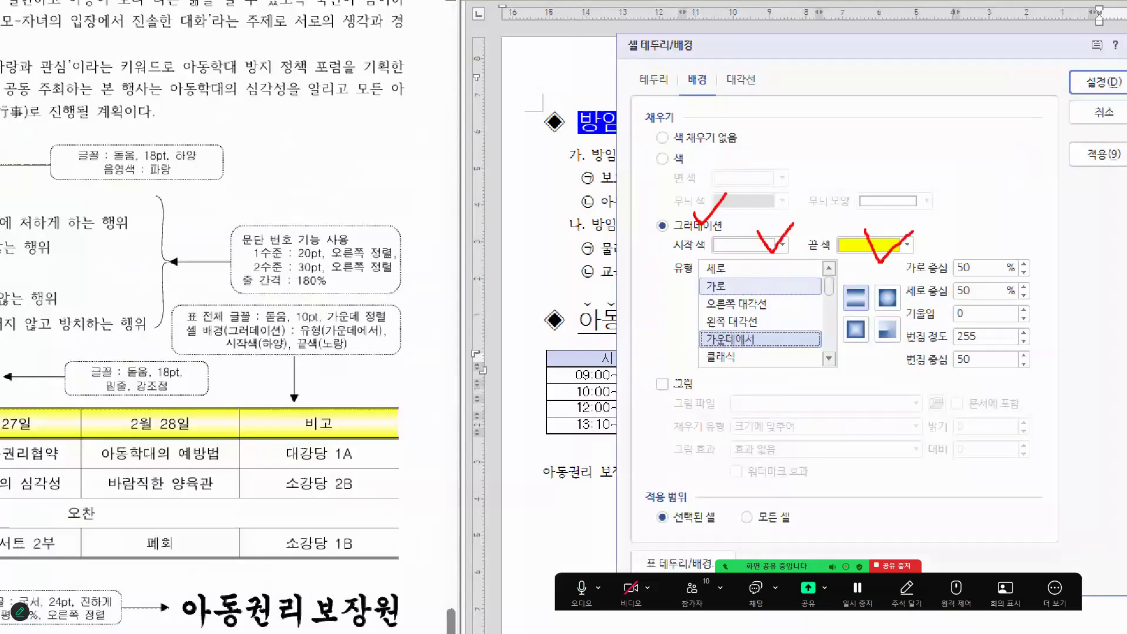
drag(739, 324, 788, 320)
mouse_move(1110, 86)
mouse_down()
mouse_move(1087, 65)
mouse_move(1105, 93)
mouse_up()
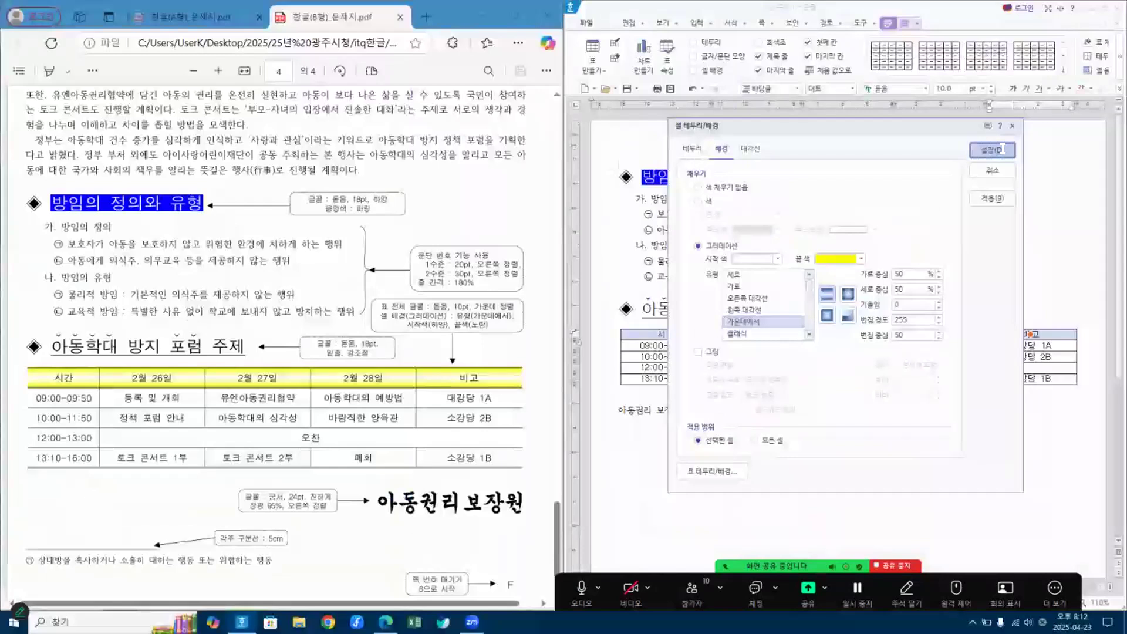
Step: Apply the gradient background to the header row and deselect the table
click(1003, 148)
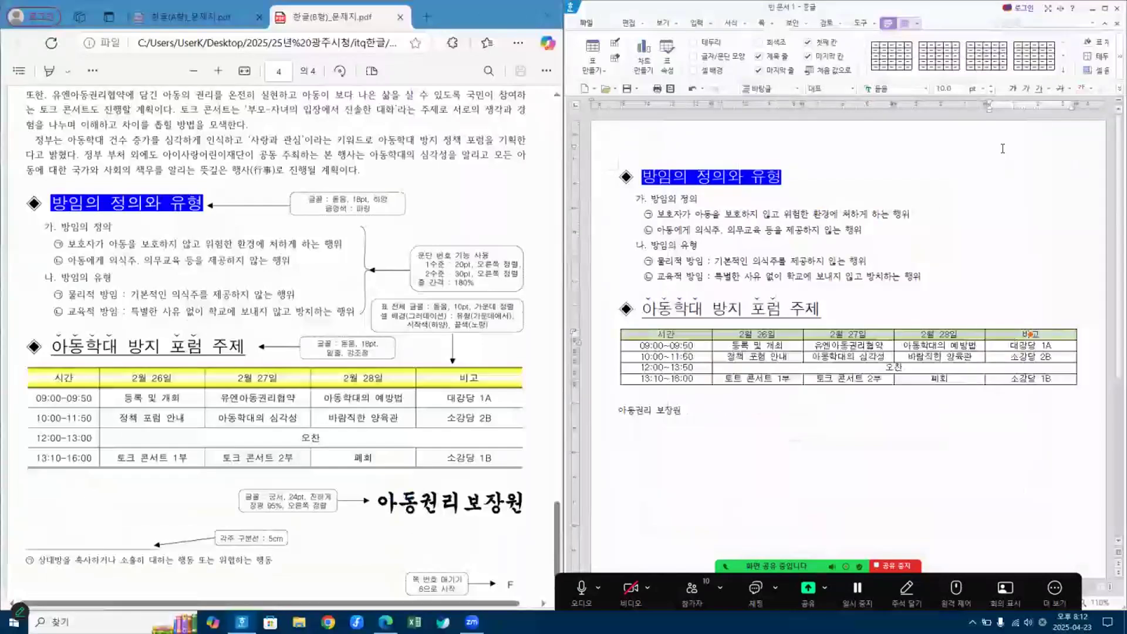
click(850, 419)
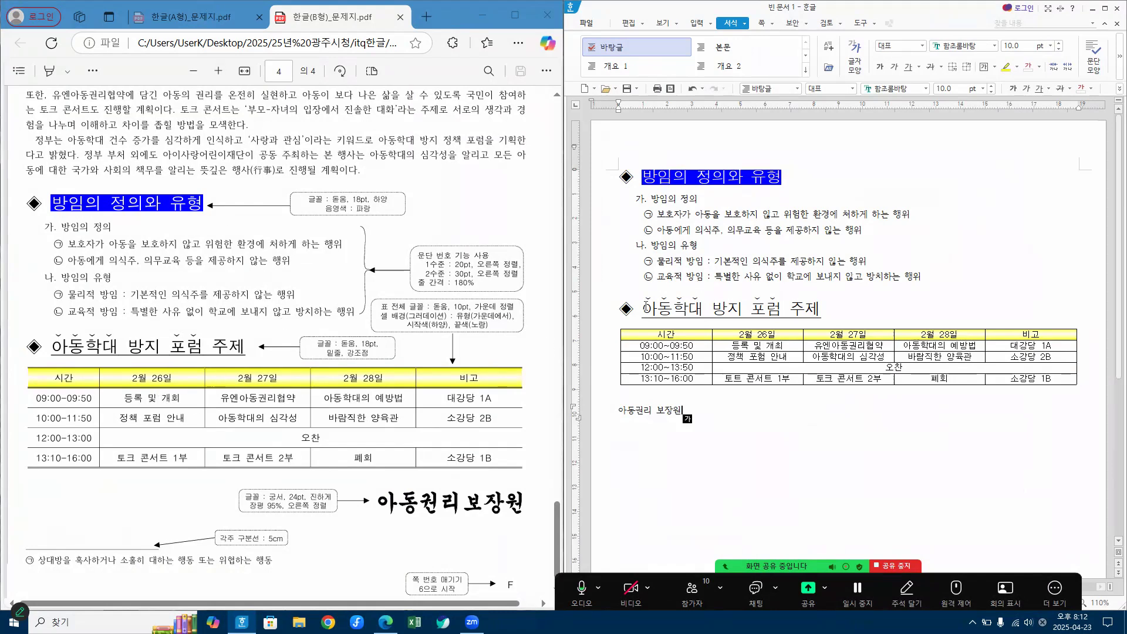
Step: Remove the outer left and right borders of the whole schedule table by setting their line type to none
drag(670, 335, 991, 387)
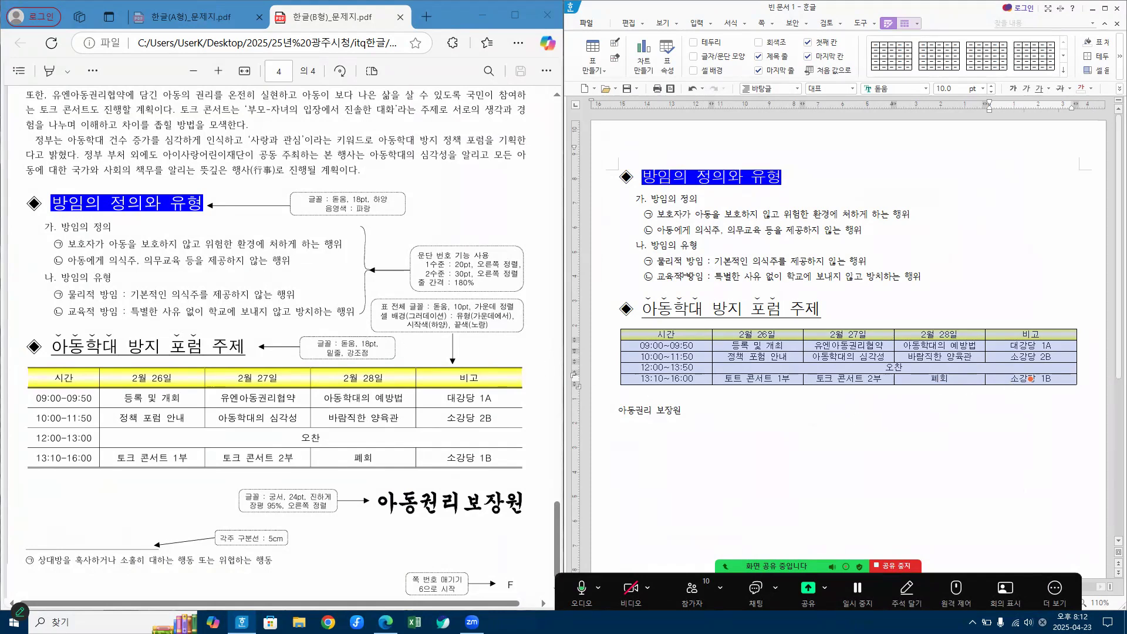
key(l)
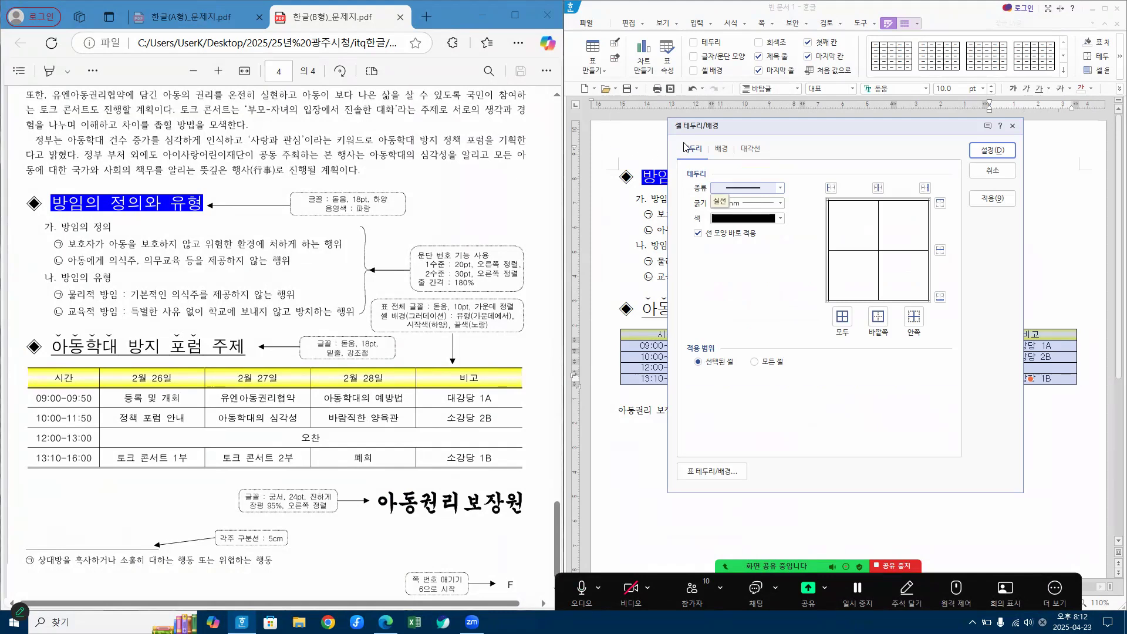
click(757, 192)
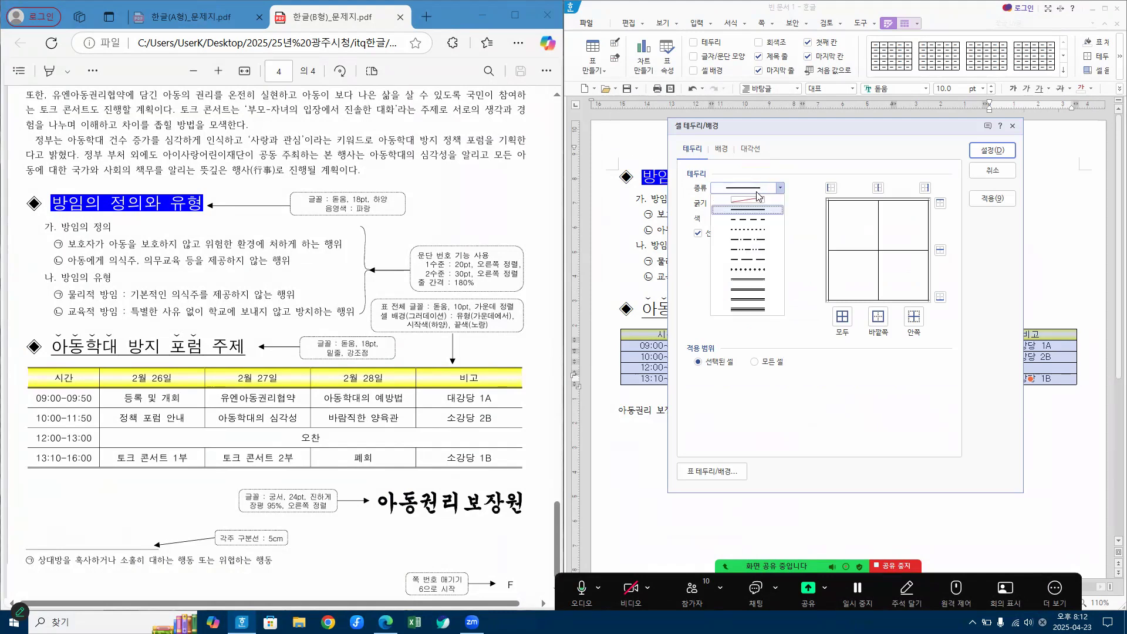
click(757, 204)
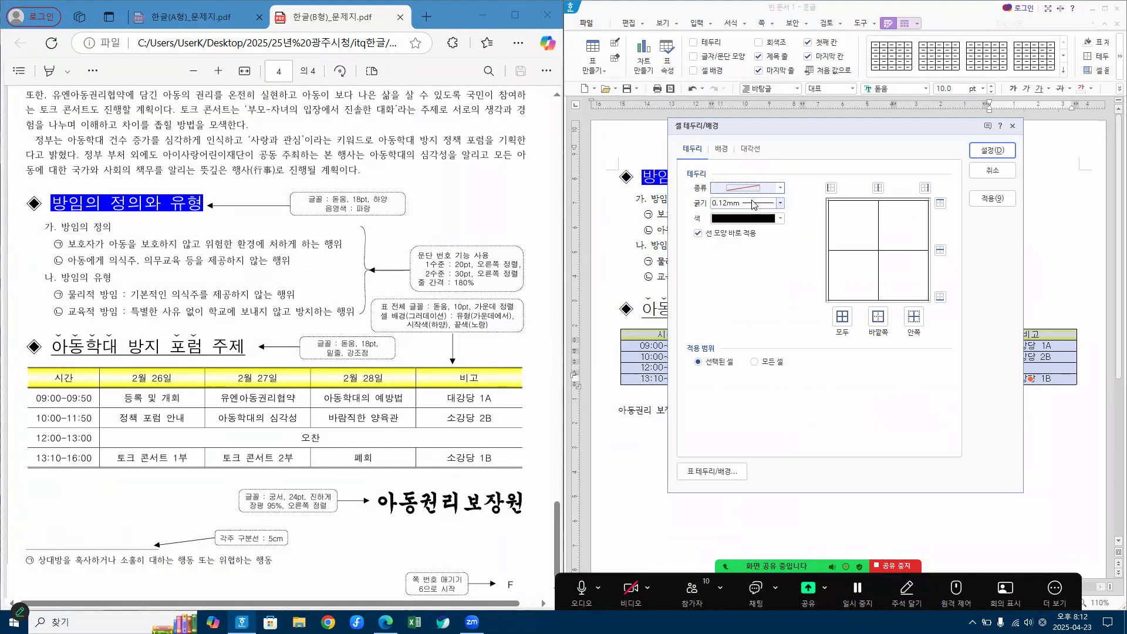
click(830, 189)
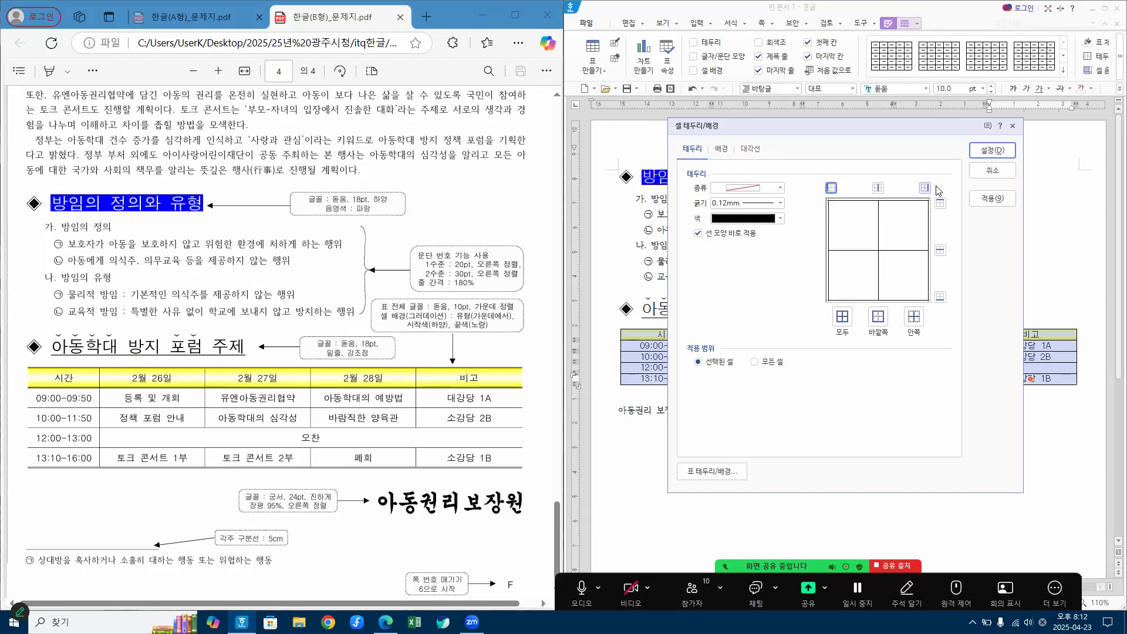
click(929, 188)
click(834, 188)
click(1001, 151)
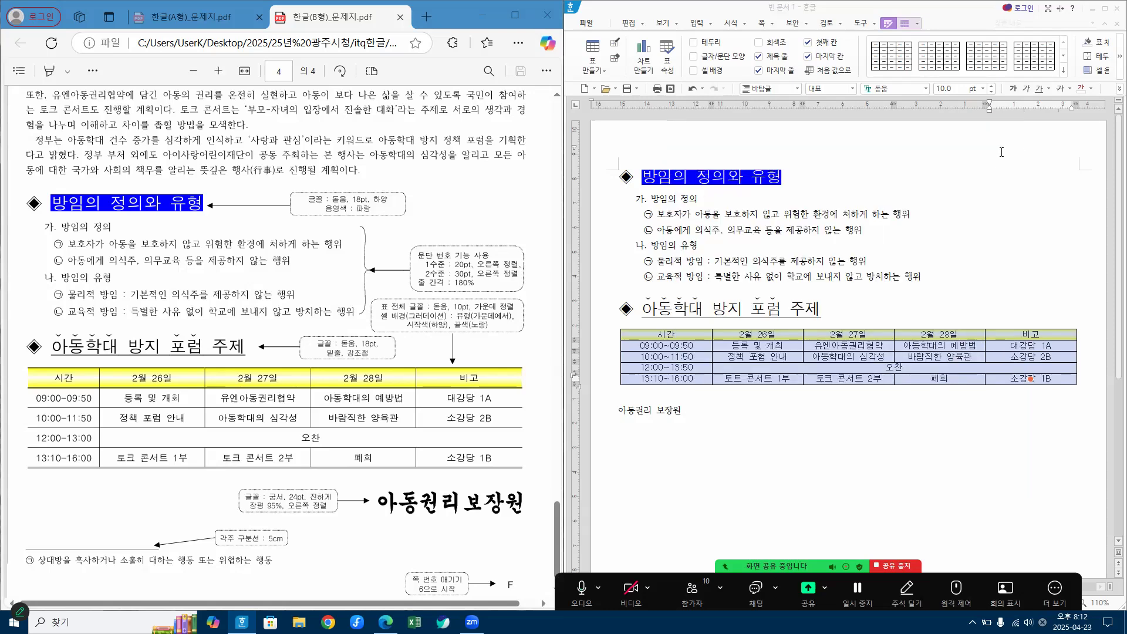
click(821, 441)
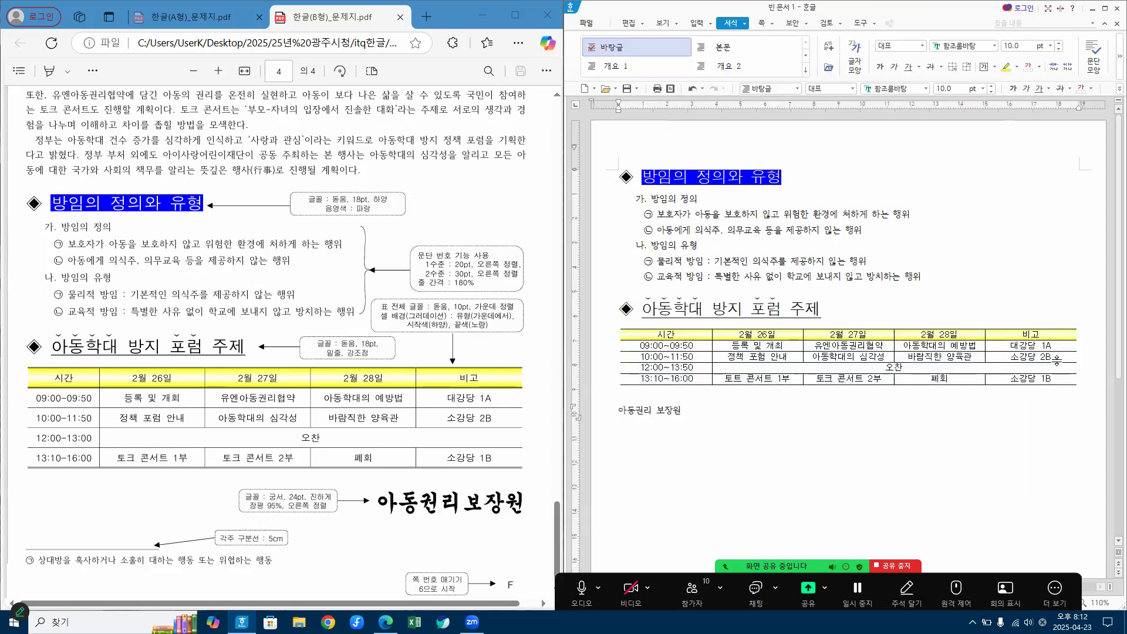
Step: Apply a 0.5mm double line to the top and bottom outer borders of the whole schedule table
drag(675, 335, 1036, 376)
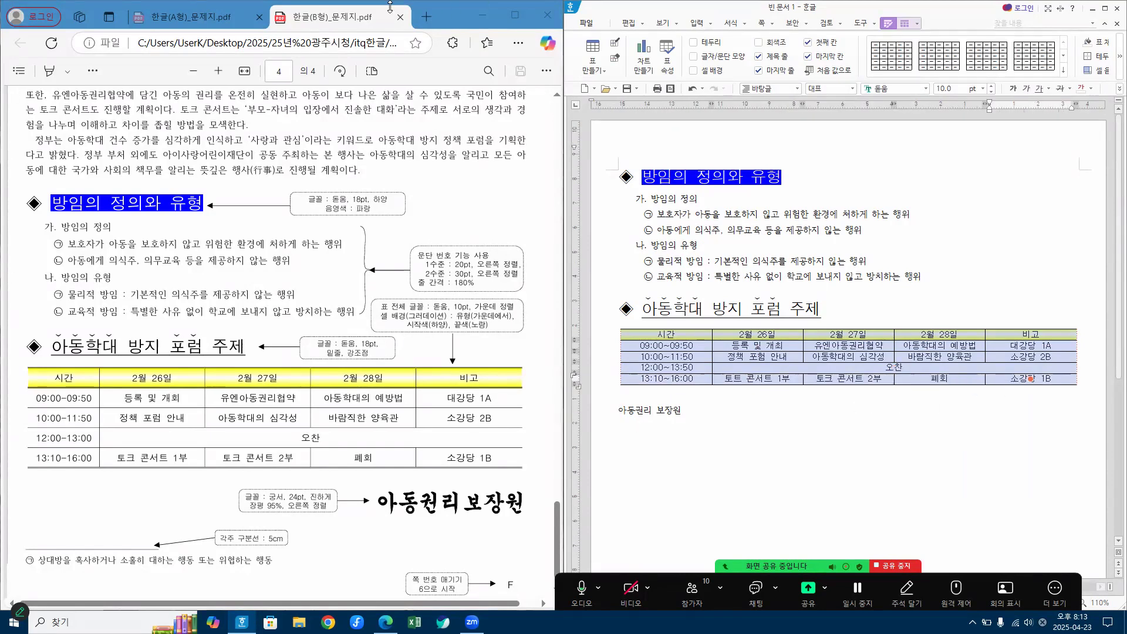
key(l)
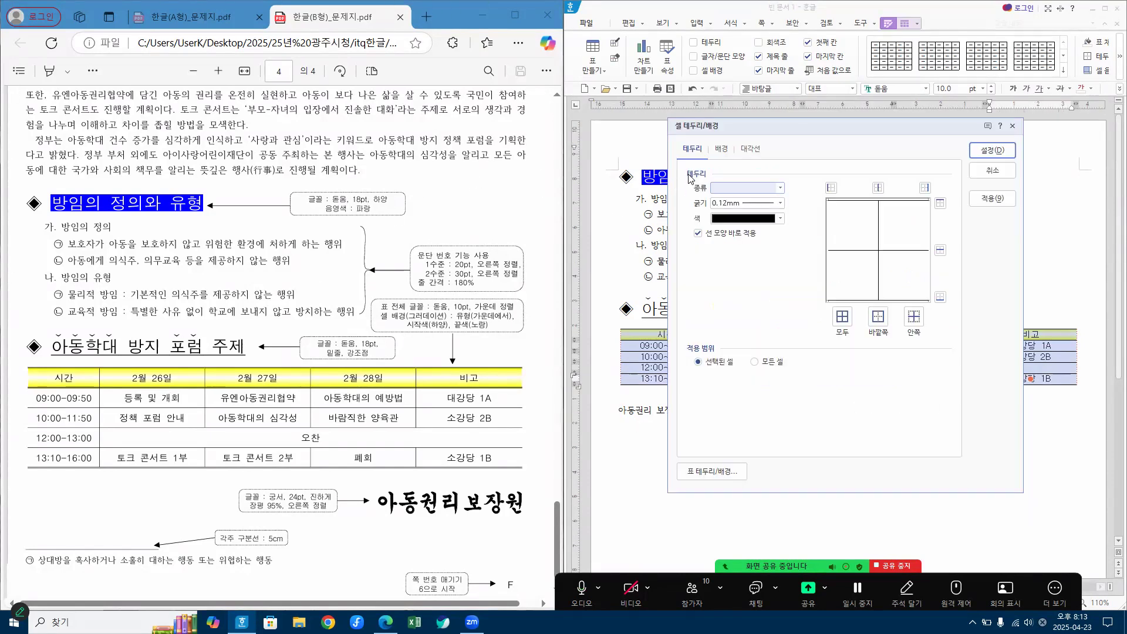
click(743, 188)
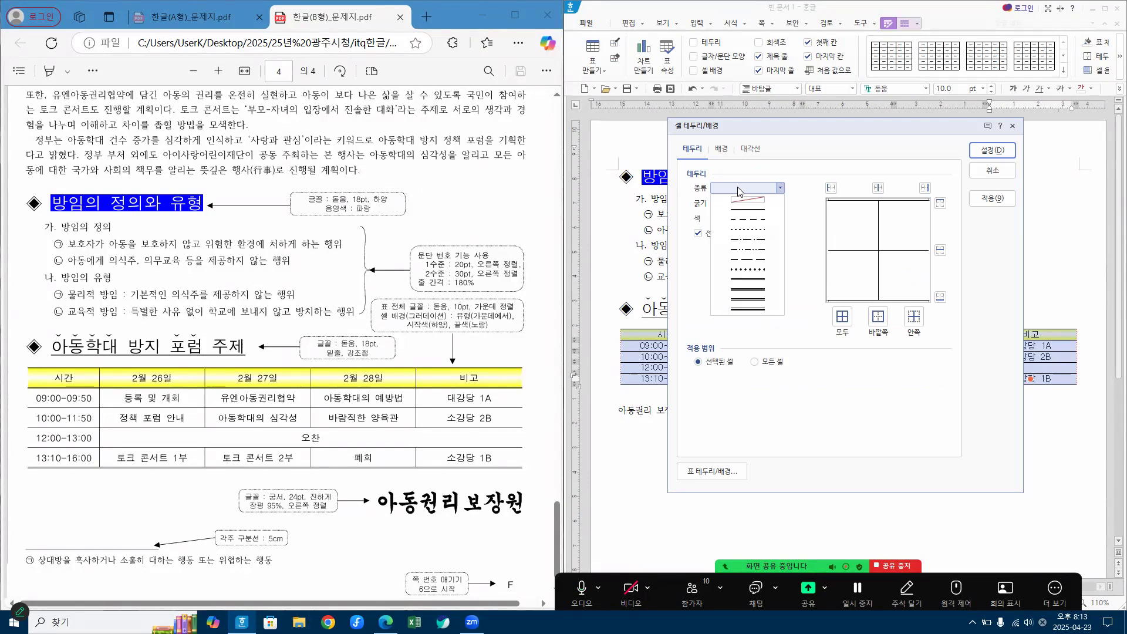
click(757, 287)
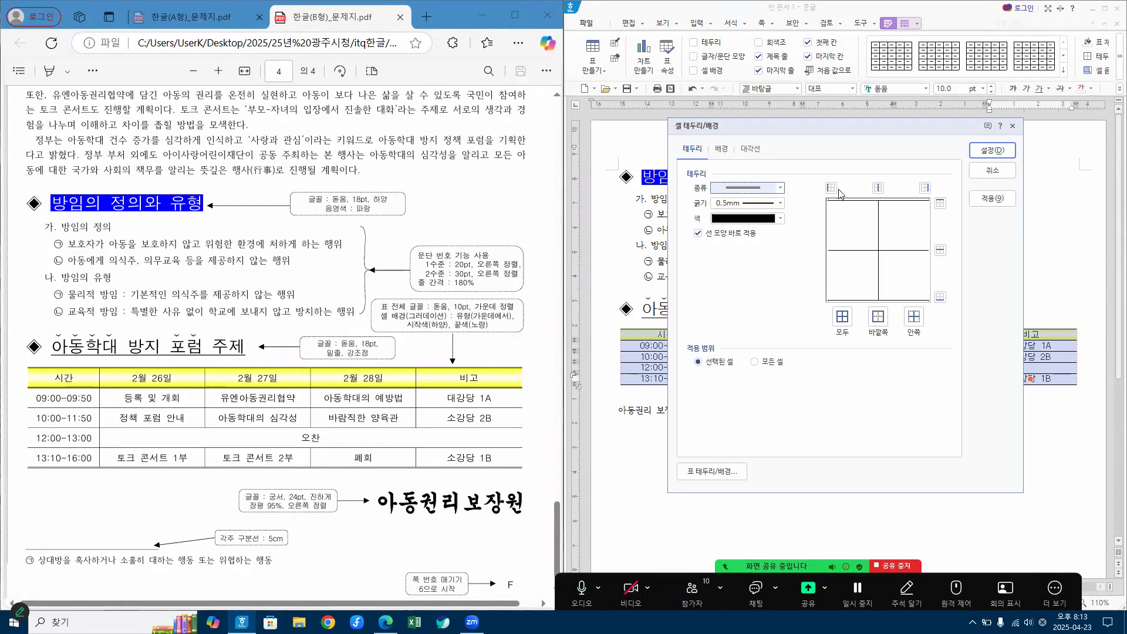
click(940, 204)
click(940, 297)
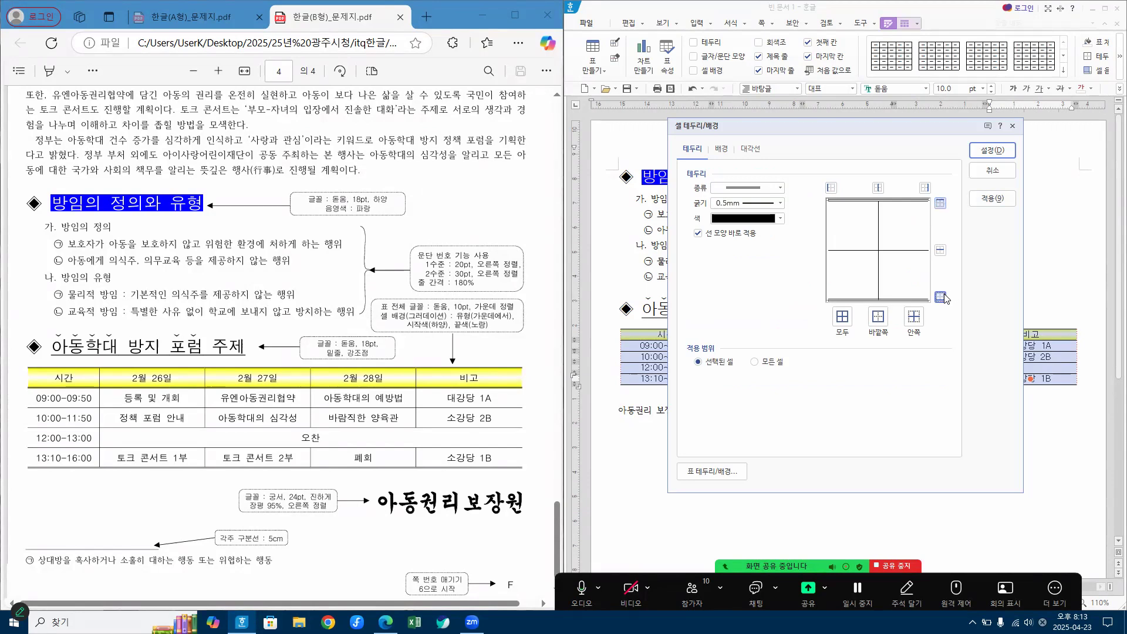
click(977, 153)
key(shift+Escape)
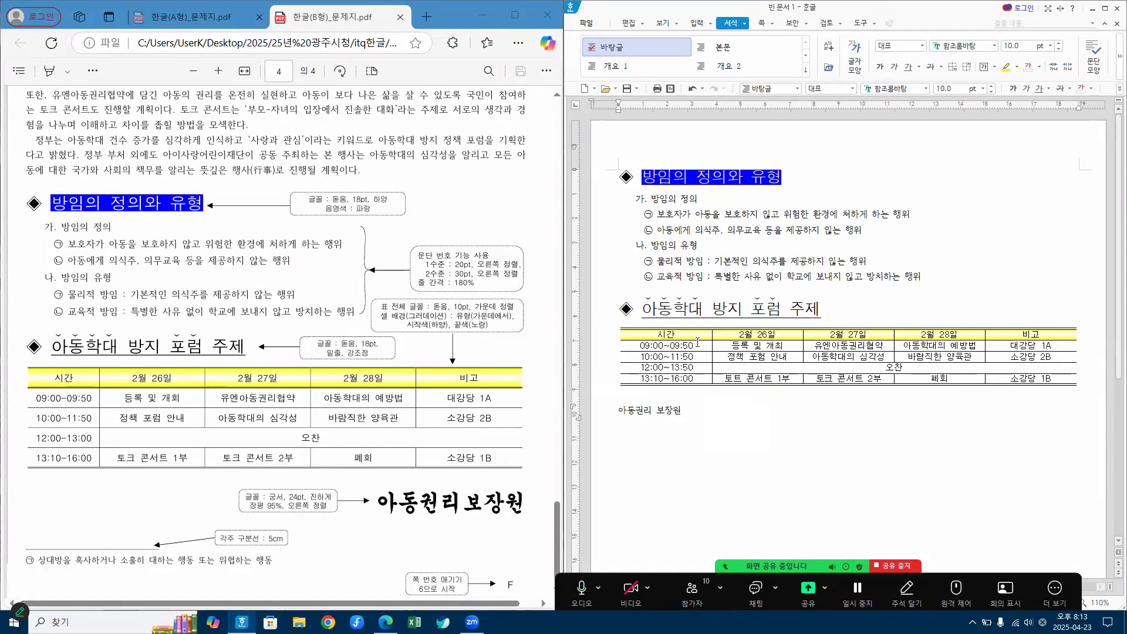
Step: Apply a 0.5mm double line to the bottom border of the schedule table's header row
drag(667, 334, 1031, 378)
click(1031, 334)
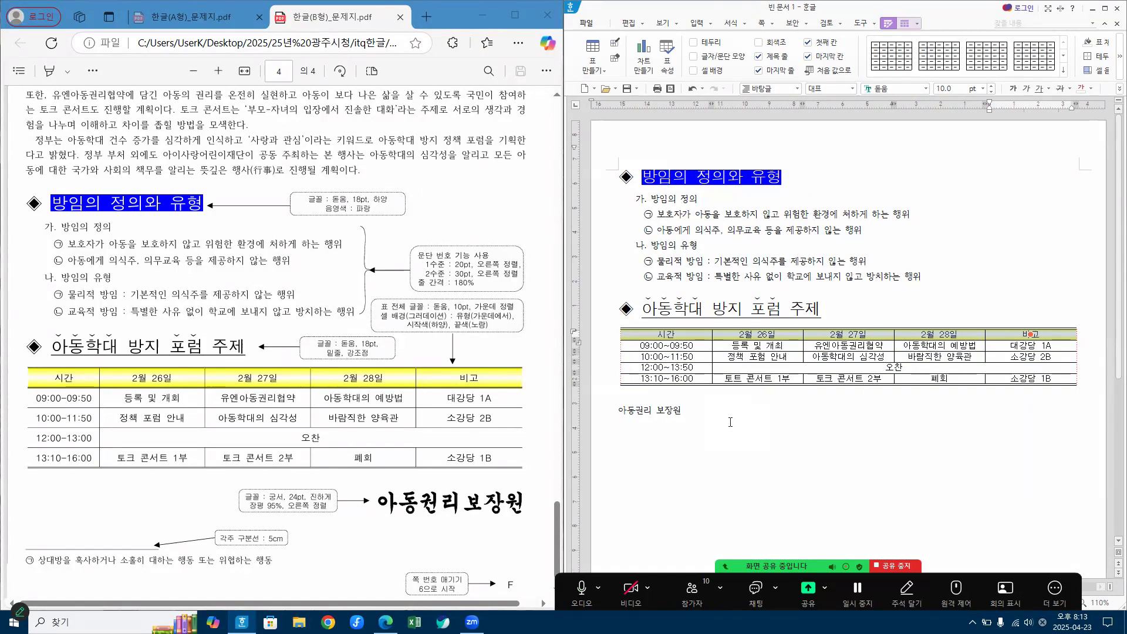
key(l)
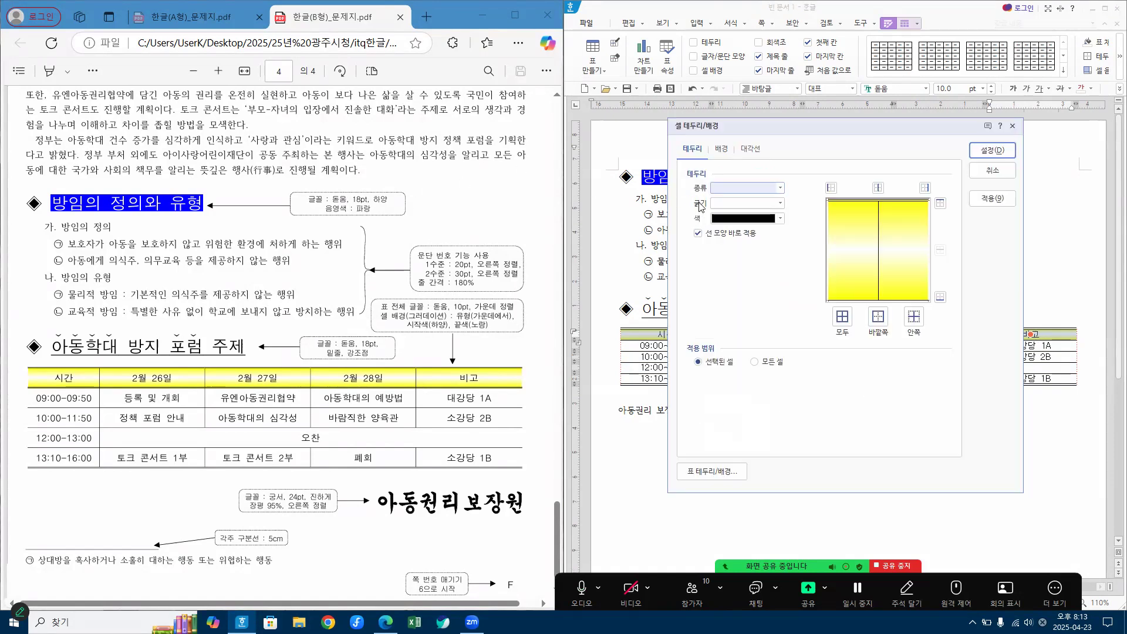
click(745, 189)
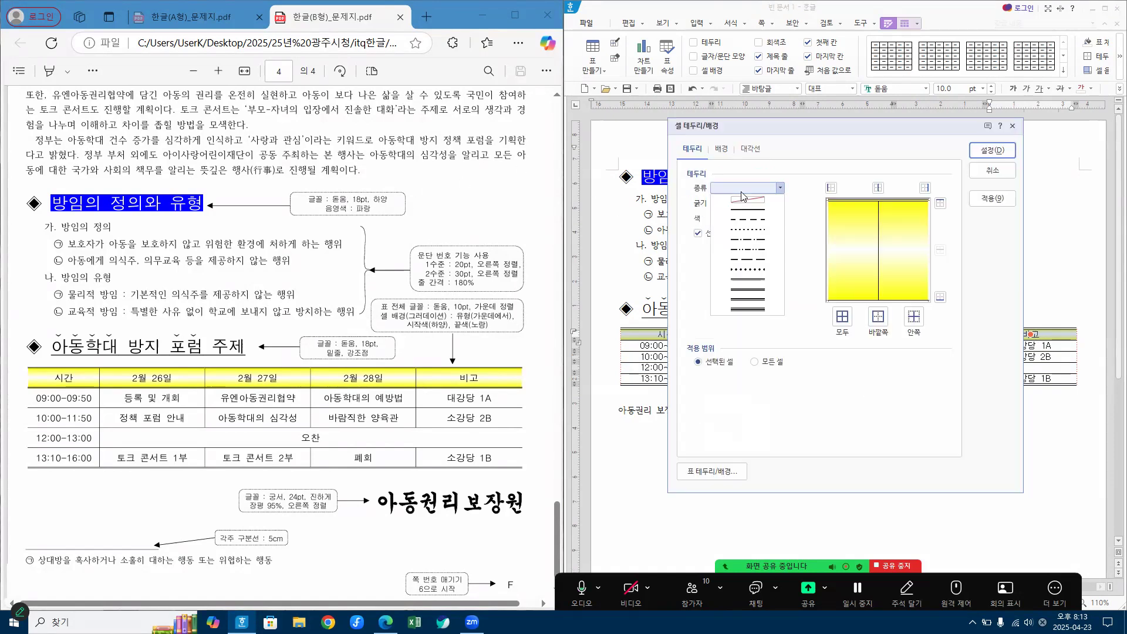
click(749, 281)
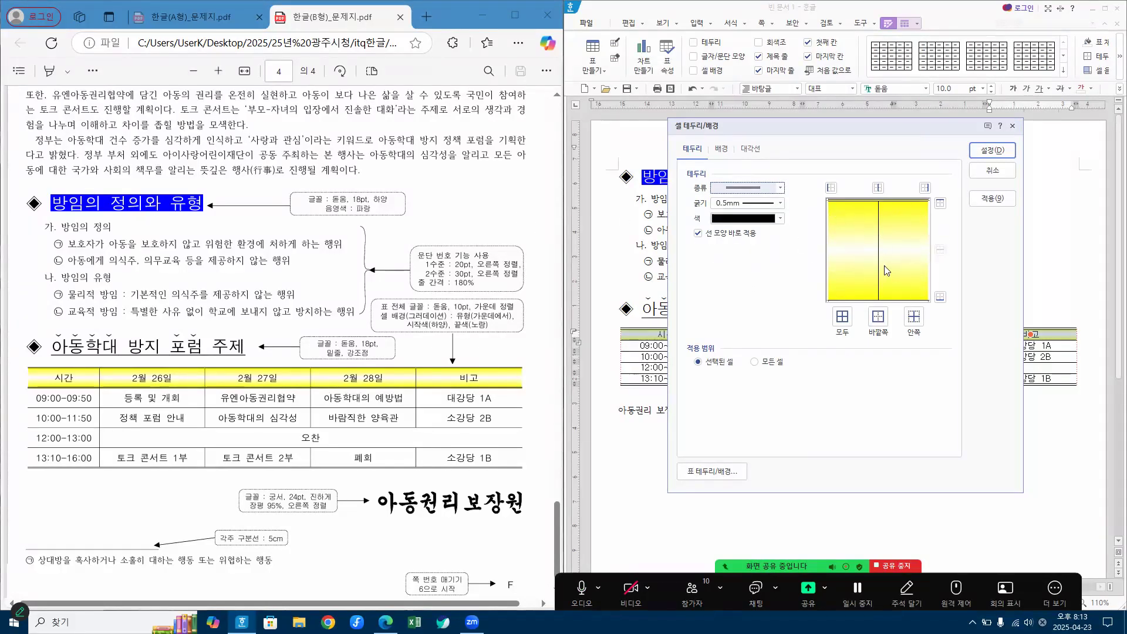
click(940, 297)
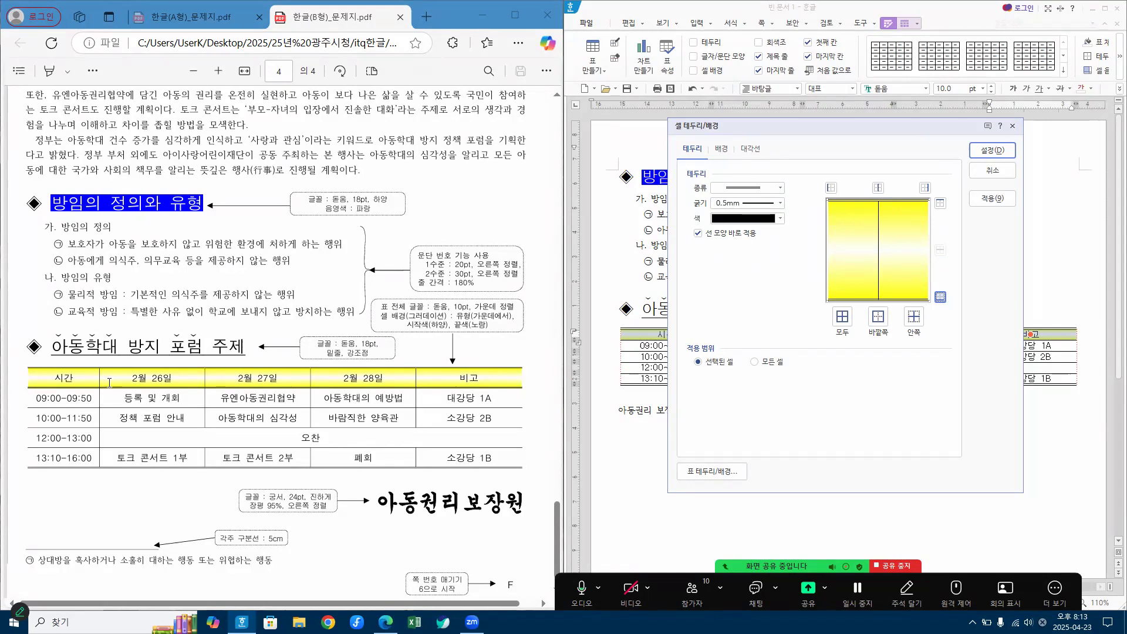
click(992, 150)
click(655, 410)
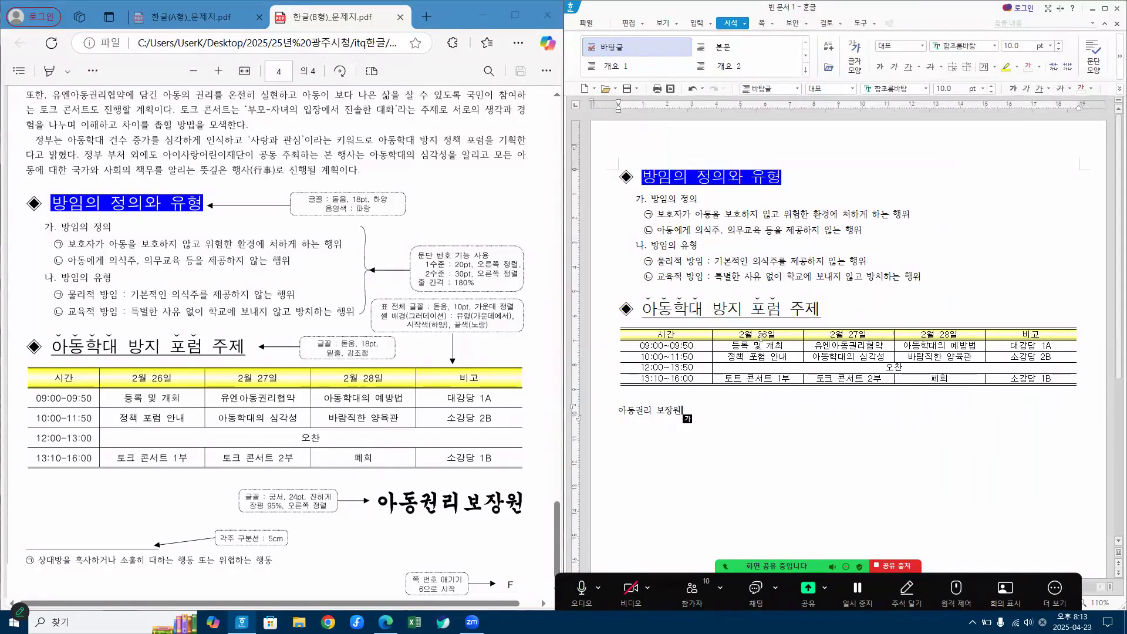
Step: Increase the height of all rows in the schedule table evenly, to roughly the row spacing of the PDF table
drag(761, 335, 769, 381)
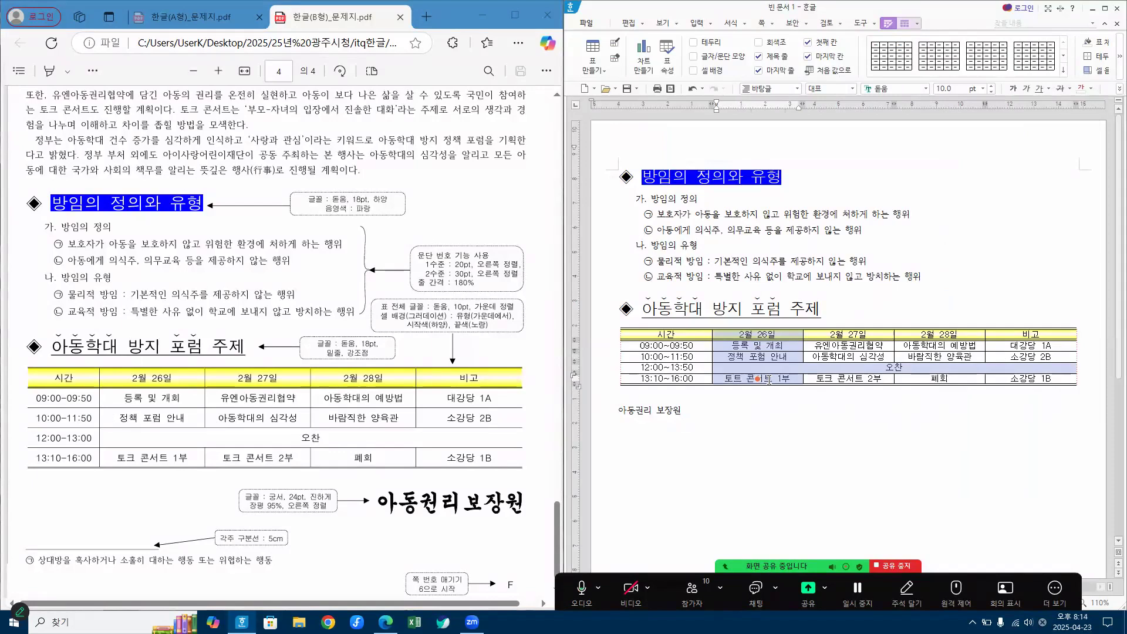
key(ctrl+Down)
key(ctrl+Down)
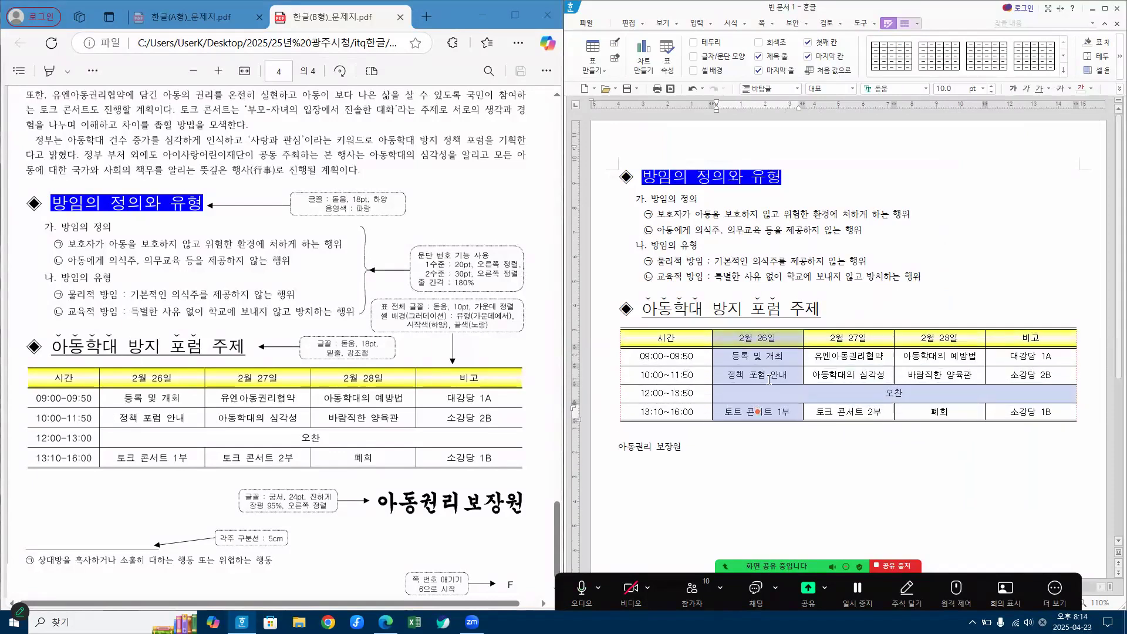
key(ctrl+Down)
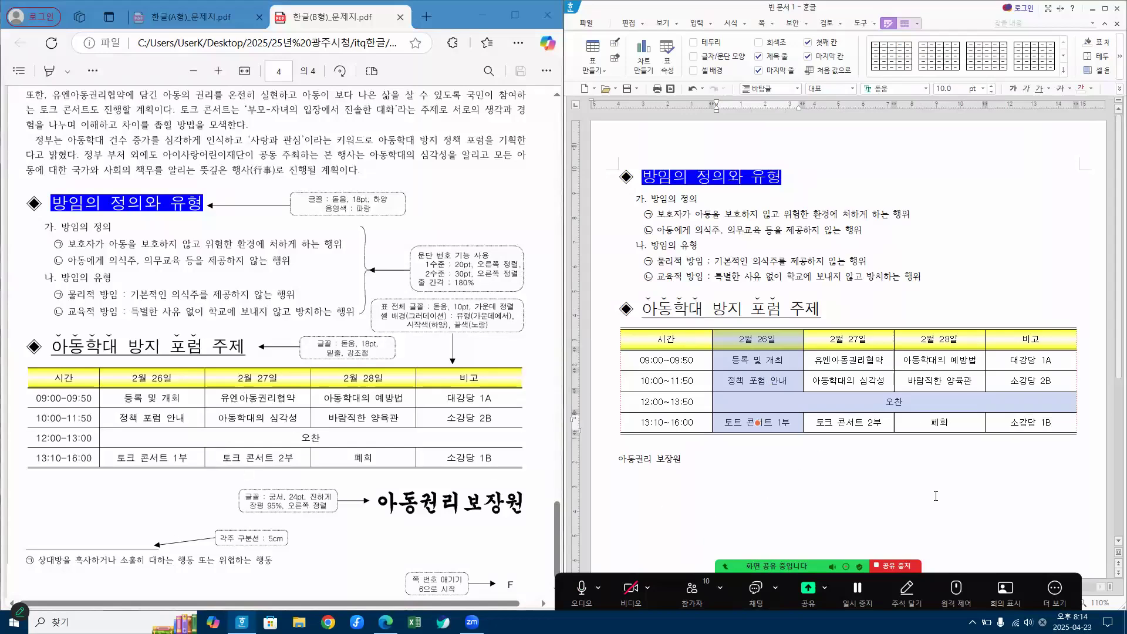
click(903, 491)
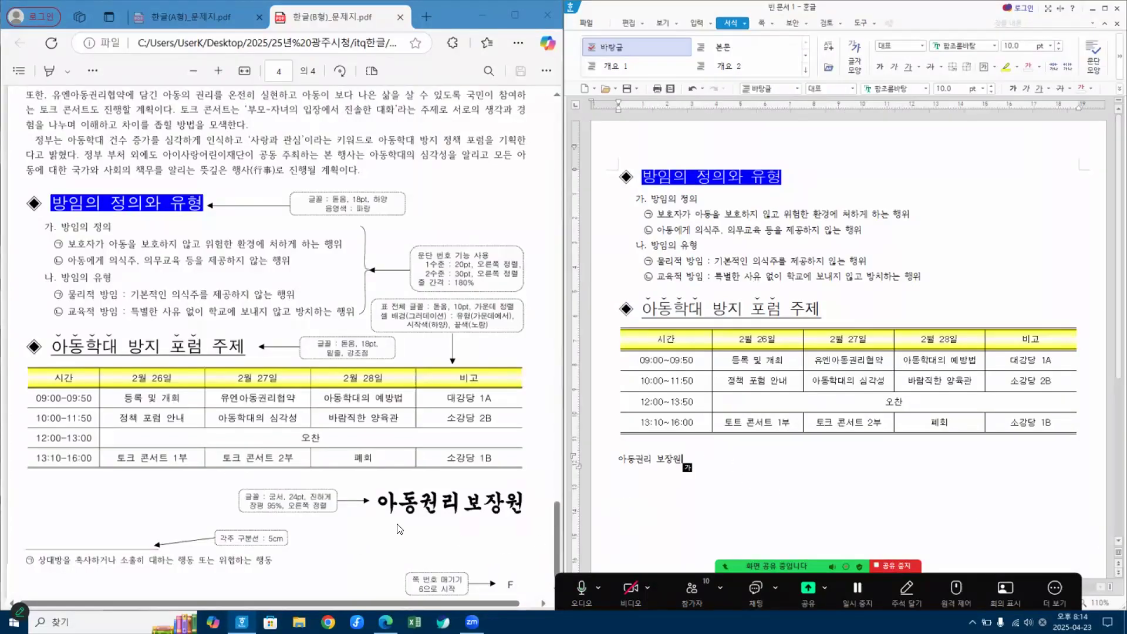
Step: Format the line 아동권리 보장원 below the table in 궁서, 24 pt, bold
click(604, 469)
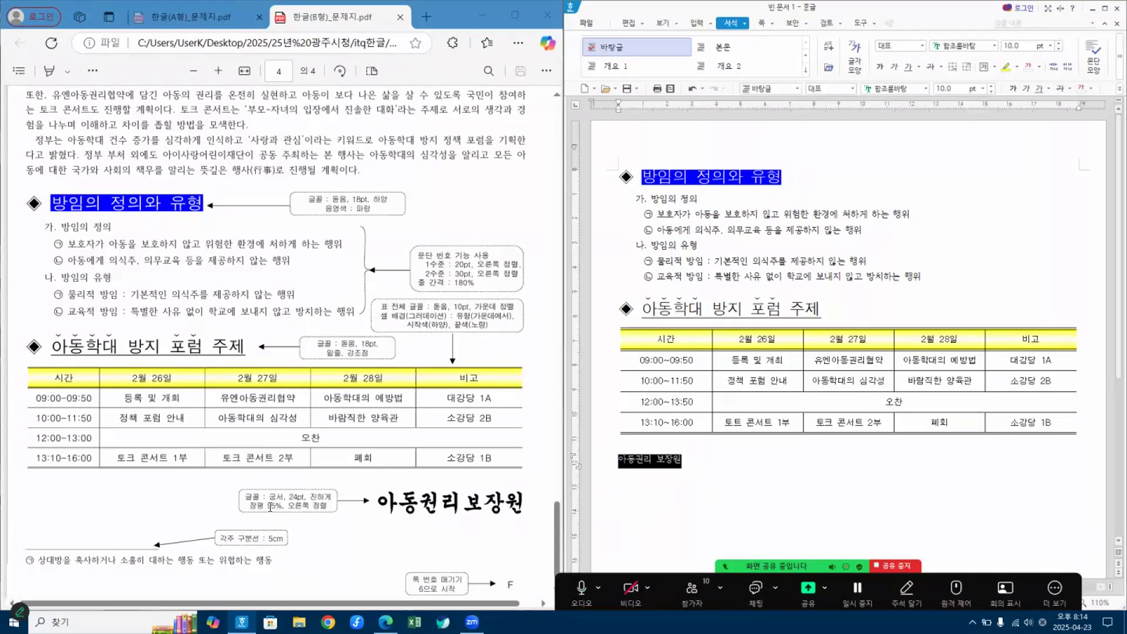
click(908, 89)
text(궁)
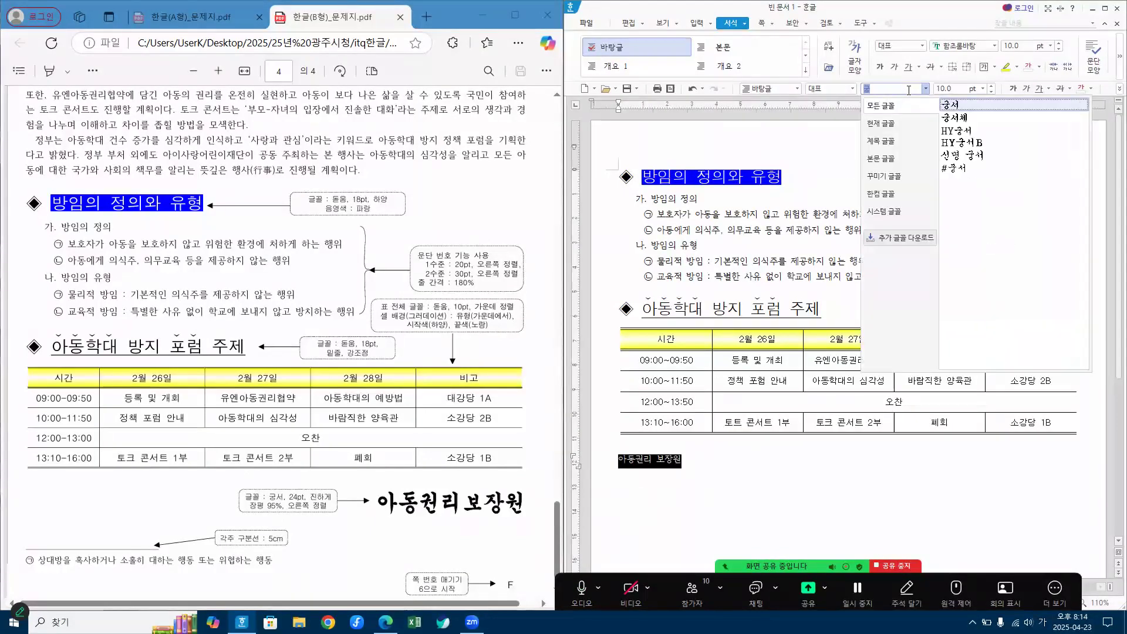
text(서)
key(Return)
click(957, 91)
text(24)
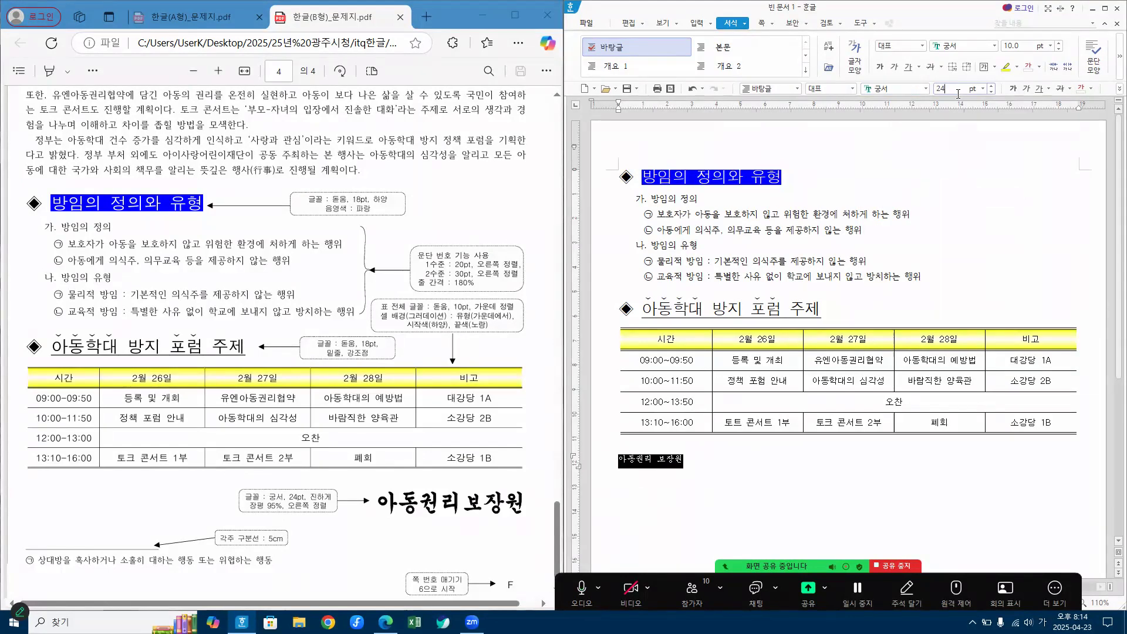
key(Return)
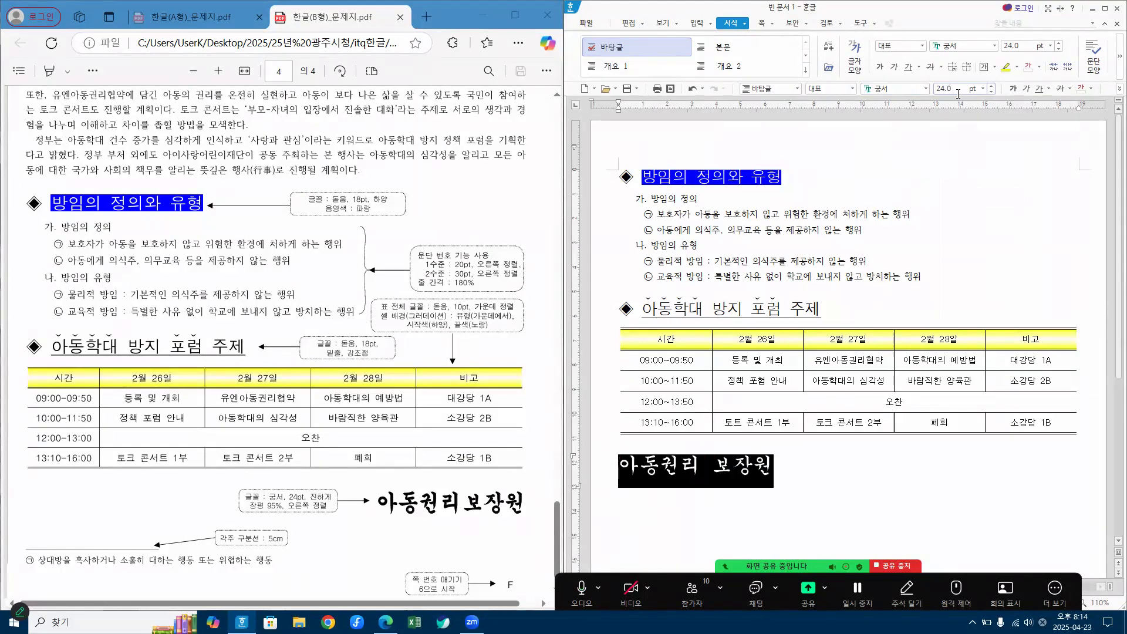
click(1015, 90)
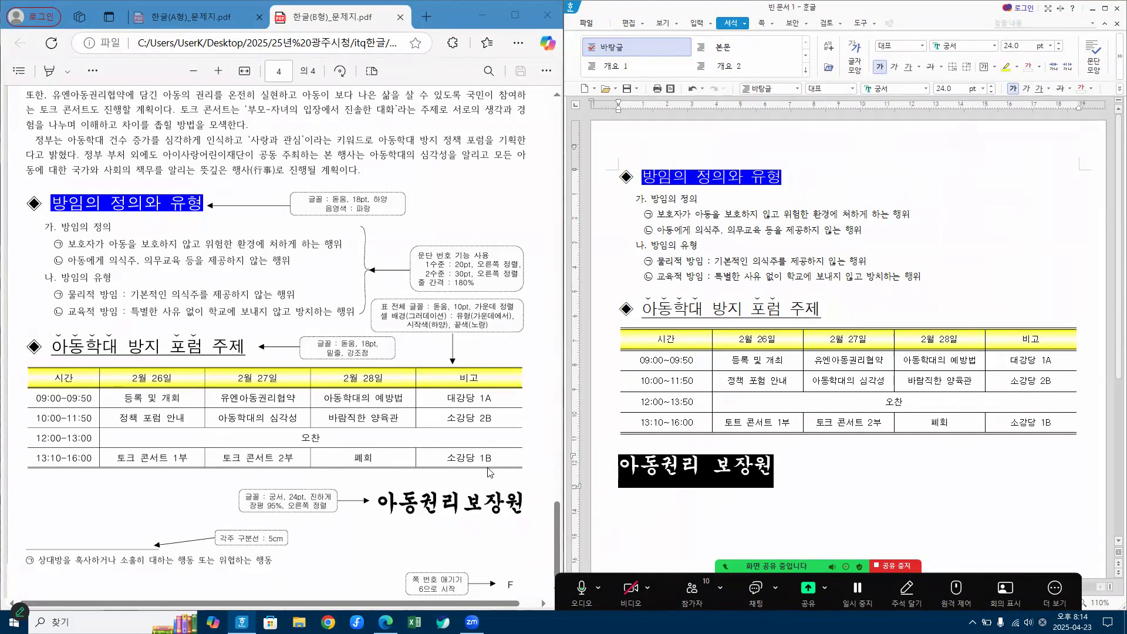
Step: Set the character width (장평) of the 아동권리 보장원 line to 95% and right-align it
right_click(716, 474)
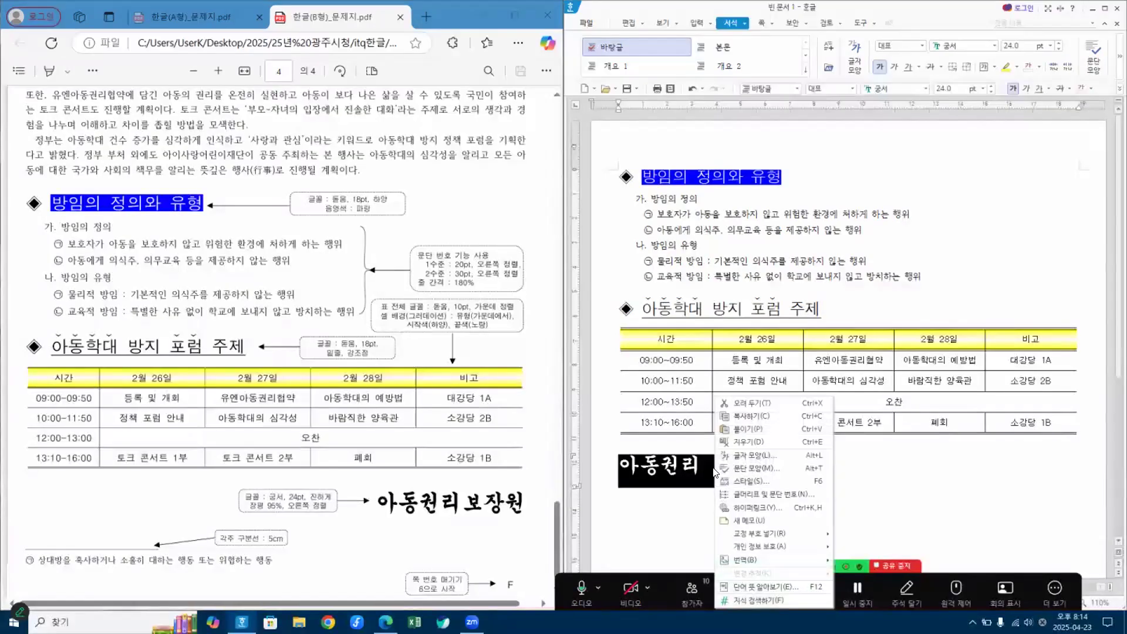
click(754, 454)
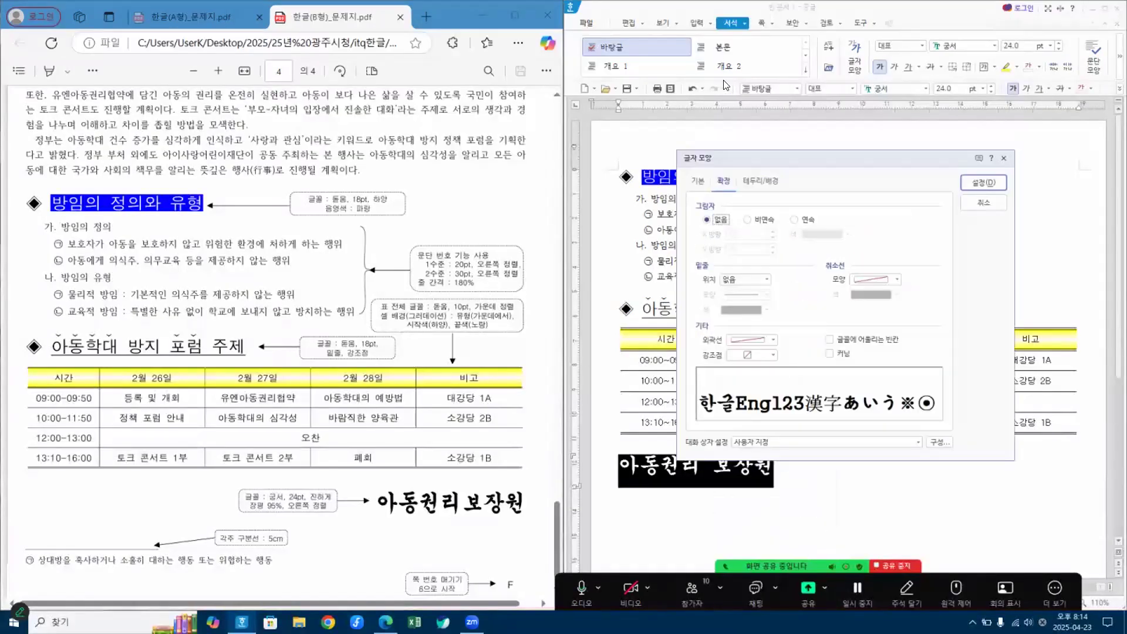
click(698, 186)
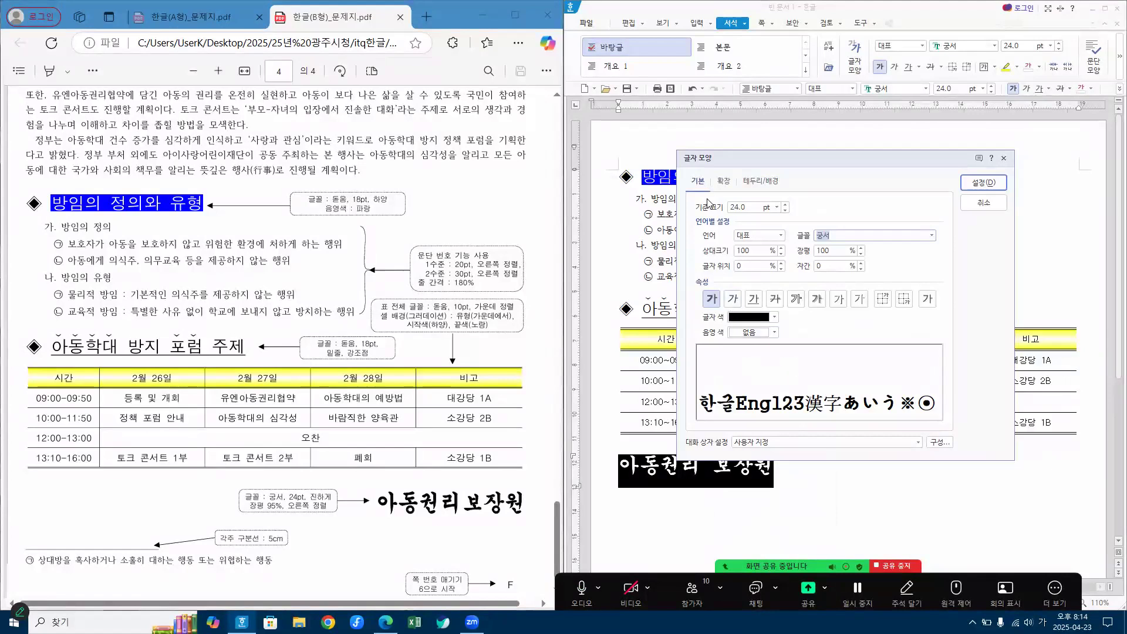
click(833, 253)
text(95)
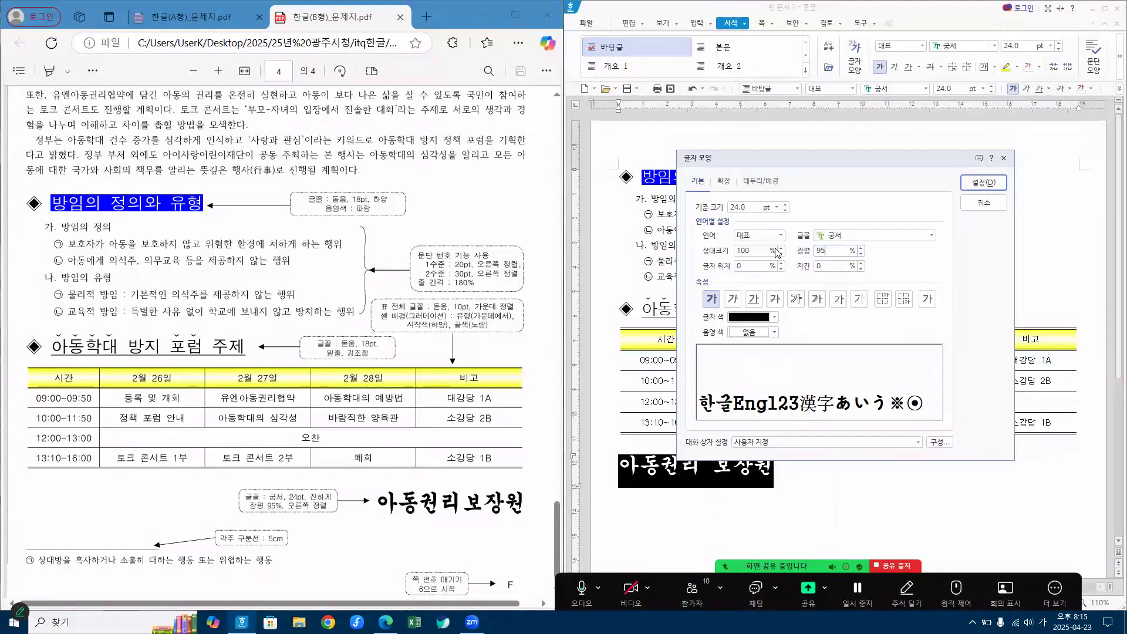
click(995, 182)
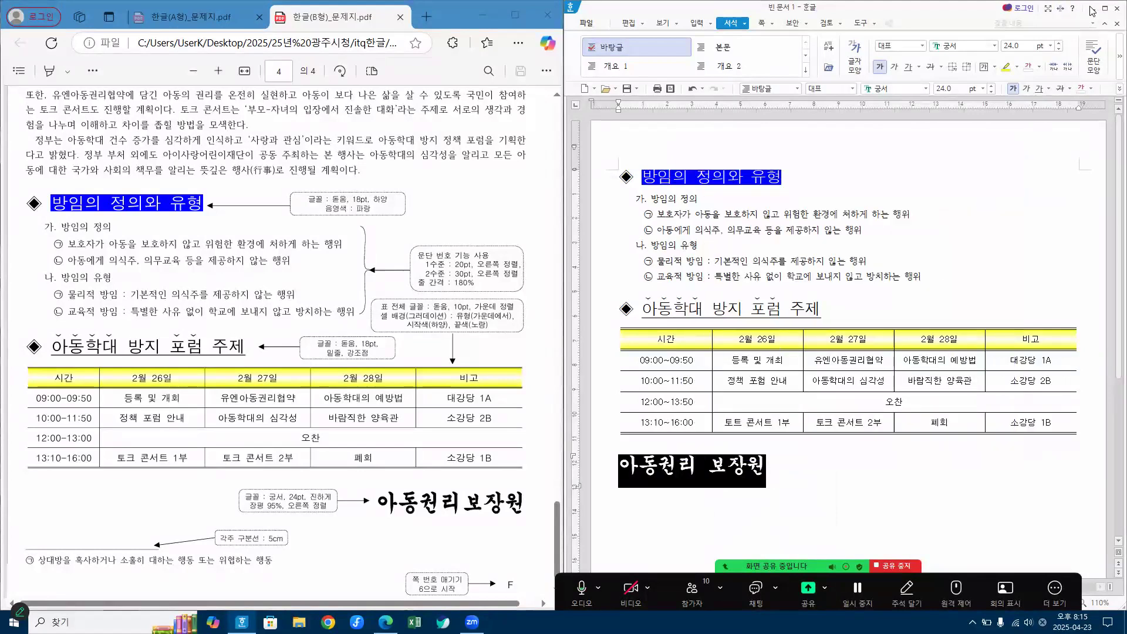
click(1105, 8)
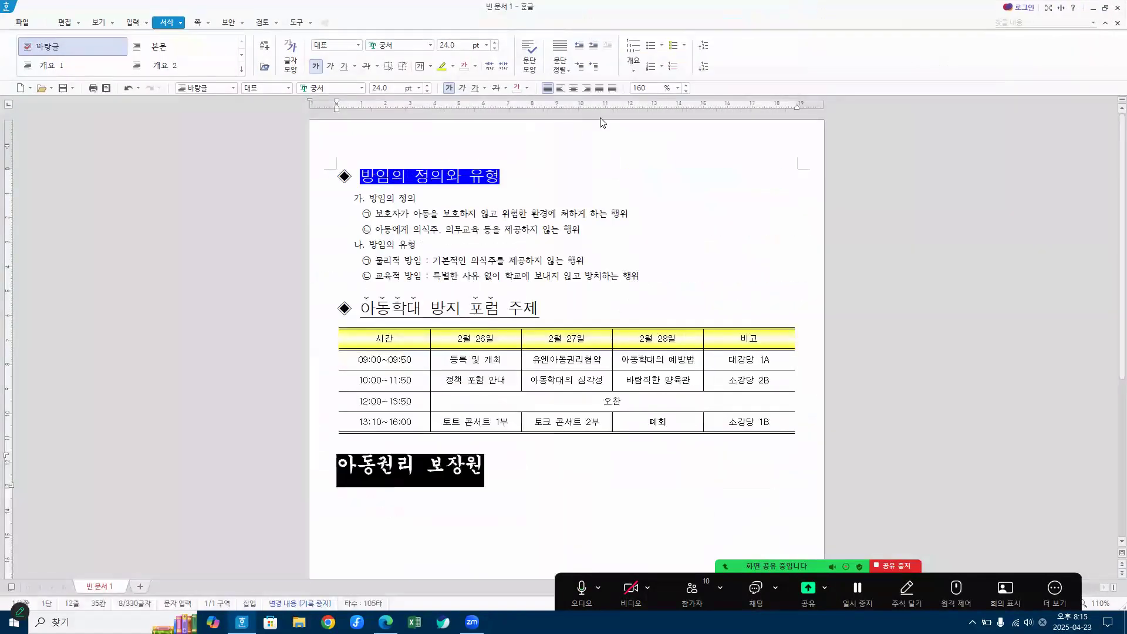
click(587, 91)
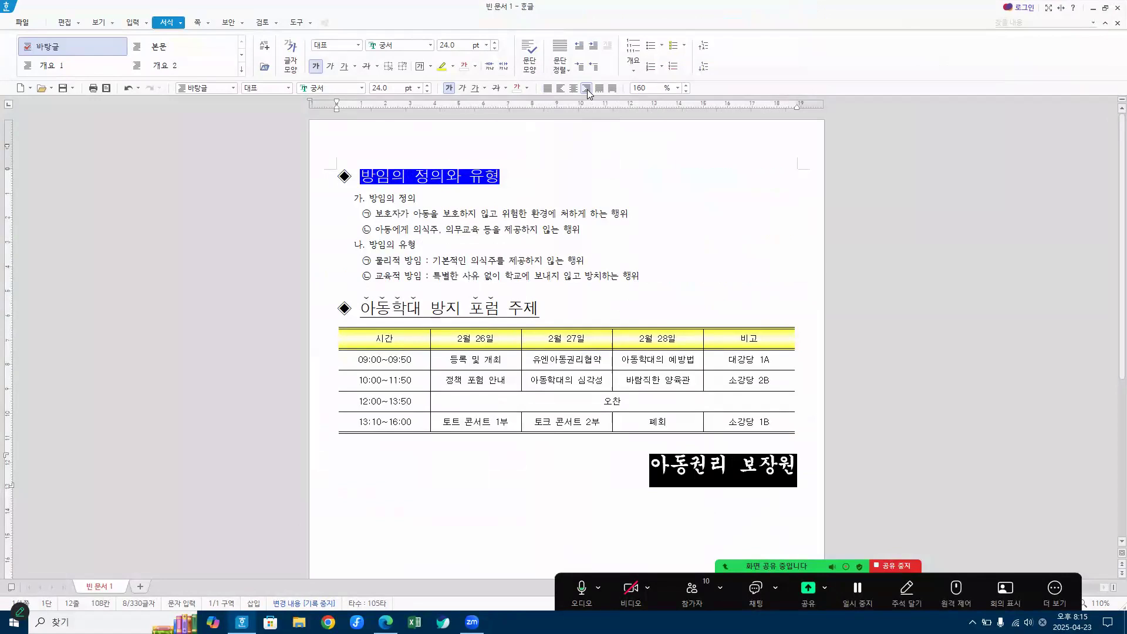
Step: Deselect the closing line and arrange the document window side by side with the exam PDF
click(654, 547)
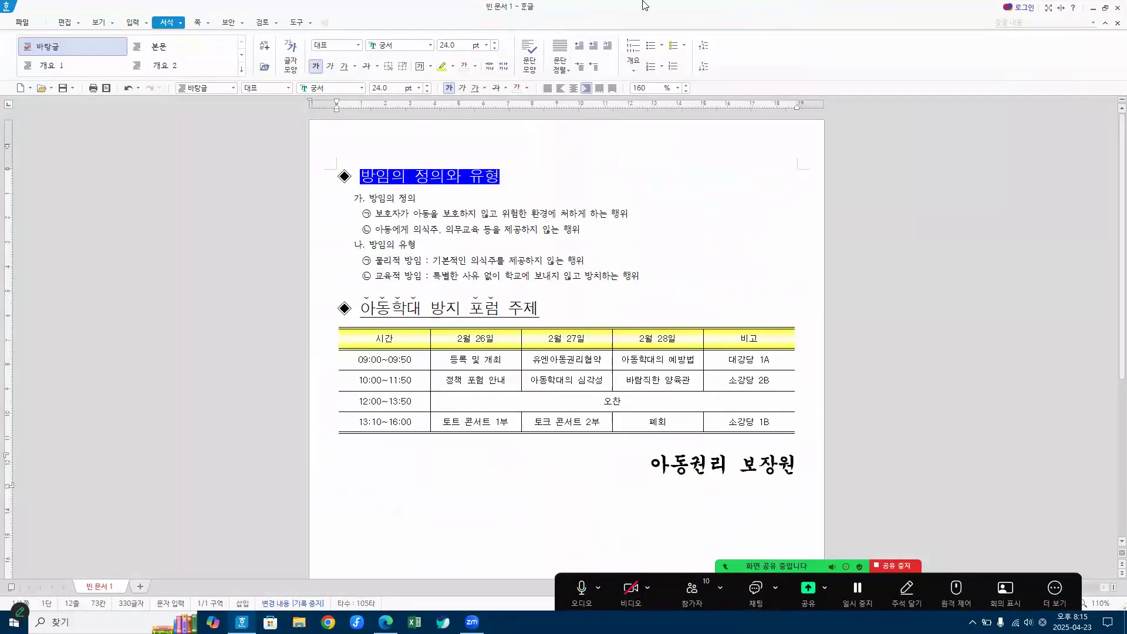
drag(606, 10, 1126, 18)
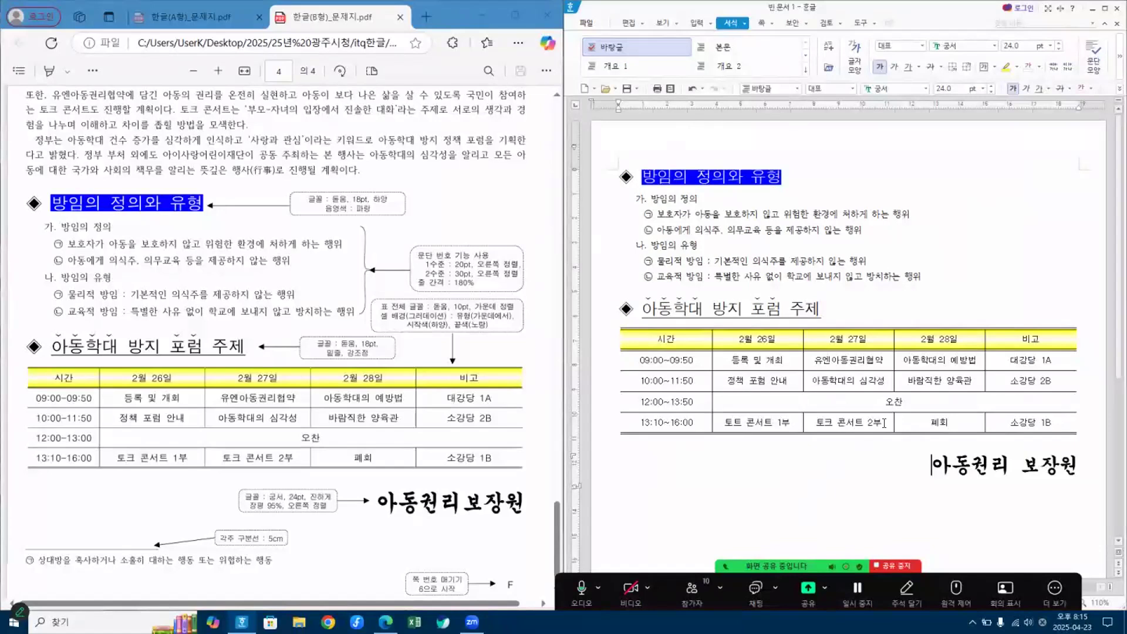
key(Hangul)
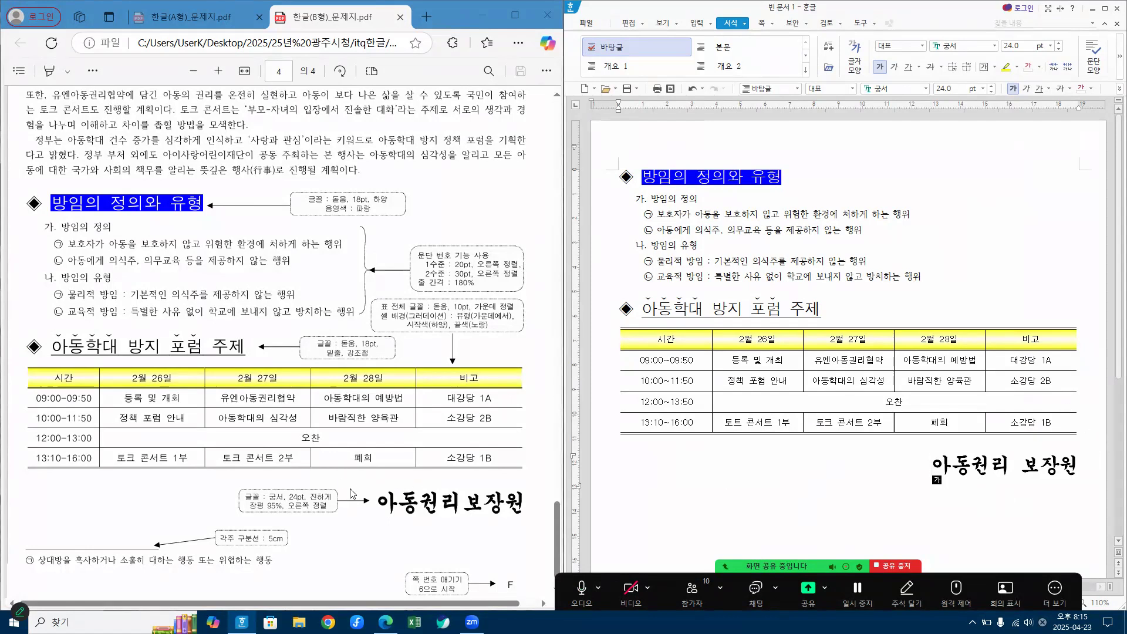
Step: Examine the exam PDF's page 4 notes on the two headings, the closing line, the footnote separator and the 각주 marker in the body text
key(ctrl+1)
click(26, 176)
drag(34, 179, 57, 184)
drag(40, 398, 68, 400)
key(Escape)
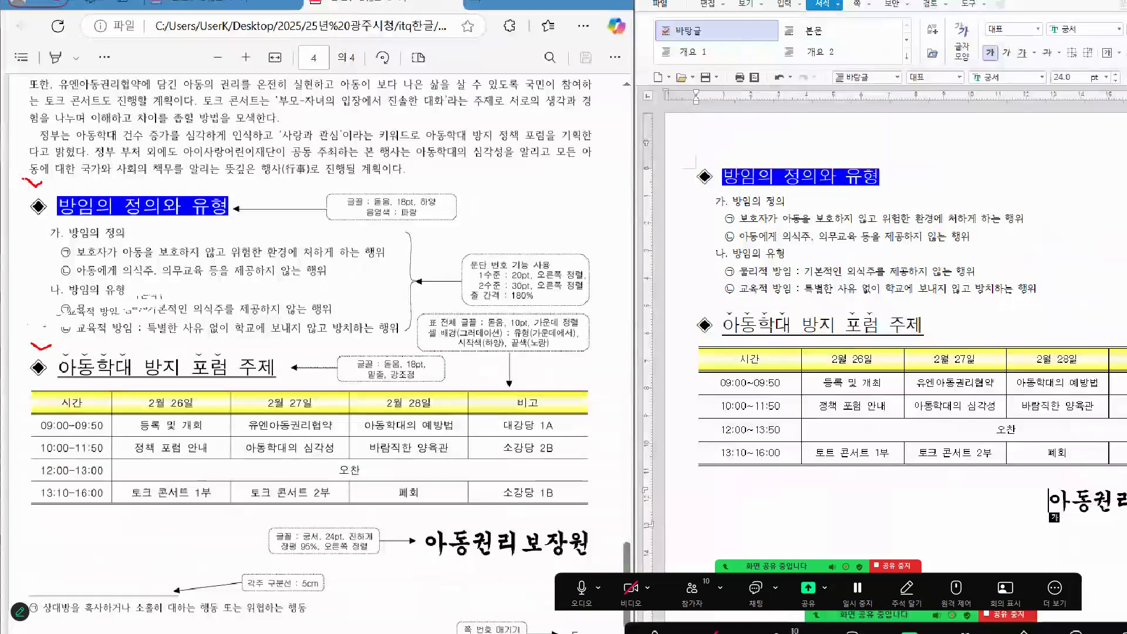
drag(33, 515, 42, 527)
drag(42, 526, 58, 518)
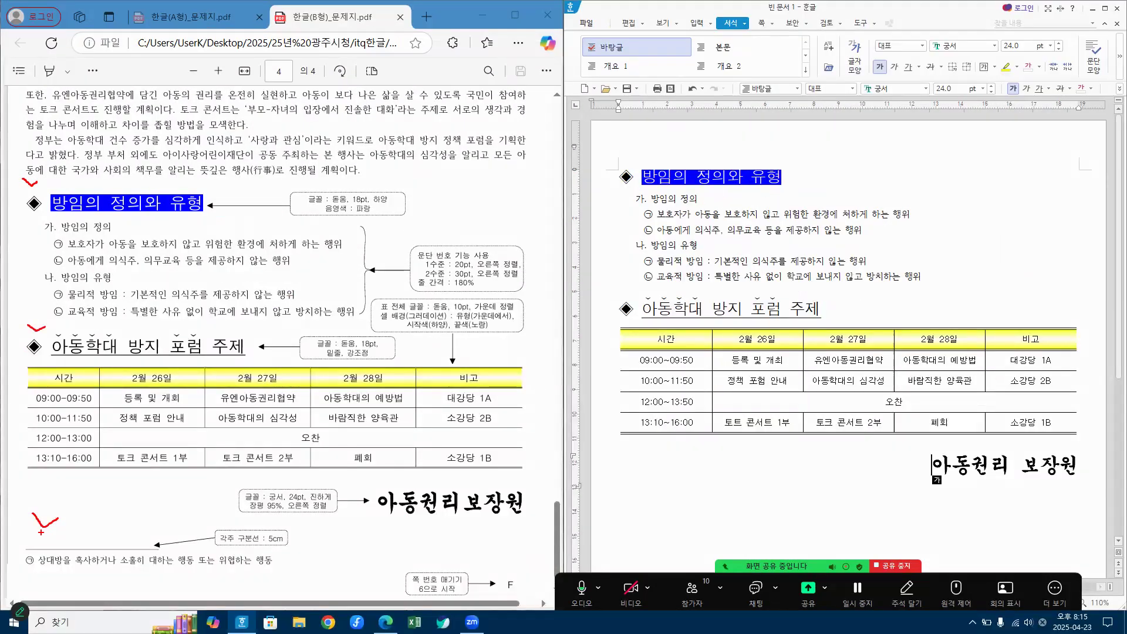
mouse_move(360, 497)
mouse_down()
mouse_move(388, 488)
mouse_move(259, 491)
mouse_up()
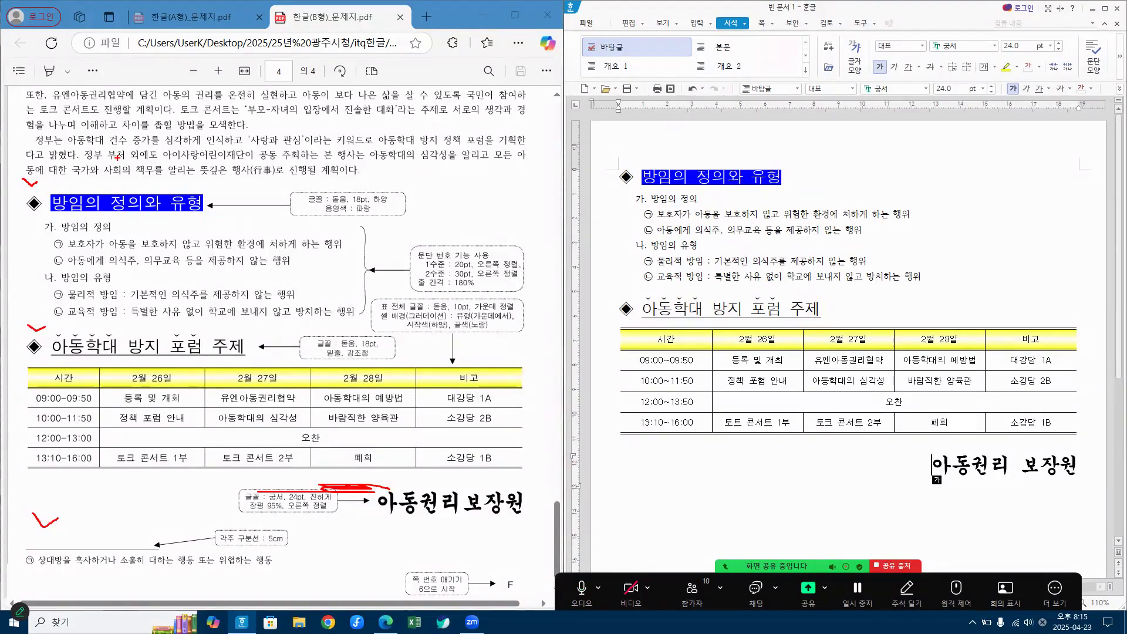
scroll(119, 158, up, 5)
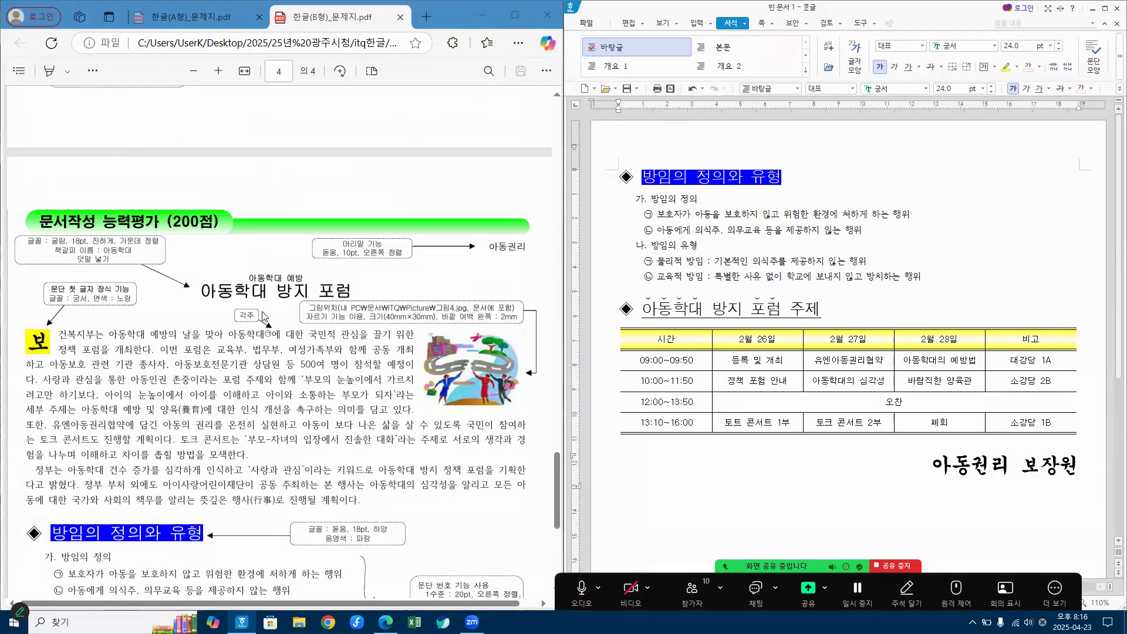
key(ctrl+1)
click(262, 312)
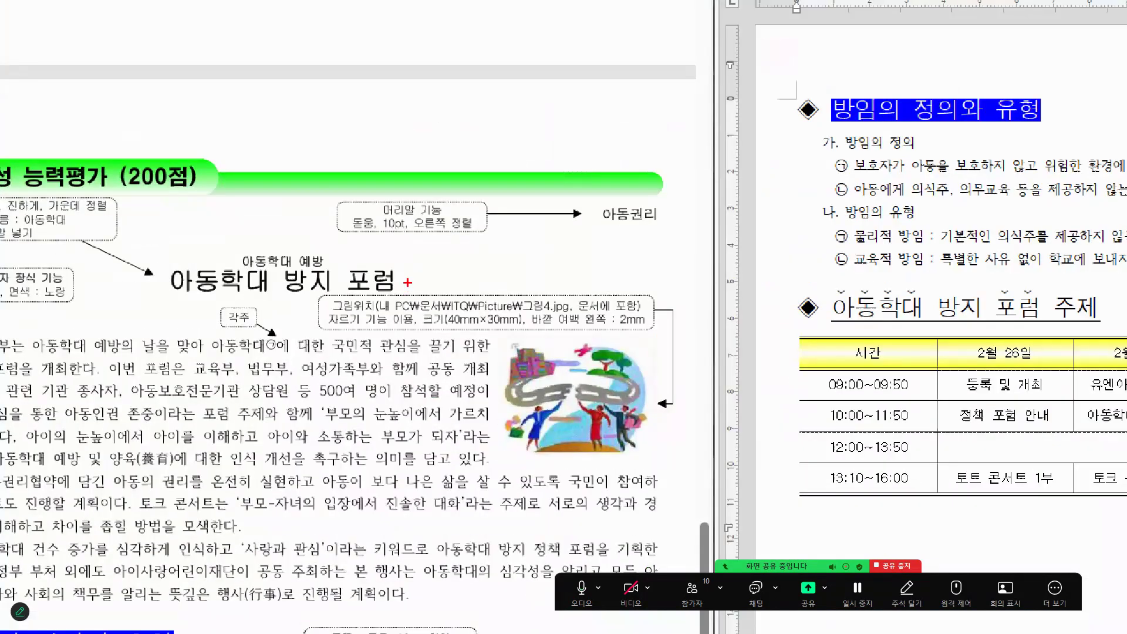
mouse_move(89, 296)
mouse_down()
mouse_move(116, 311)
mouse_move(130, 295)
mouse_up()
key(Escape)
scroll(346, 539, down, 5)
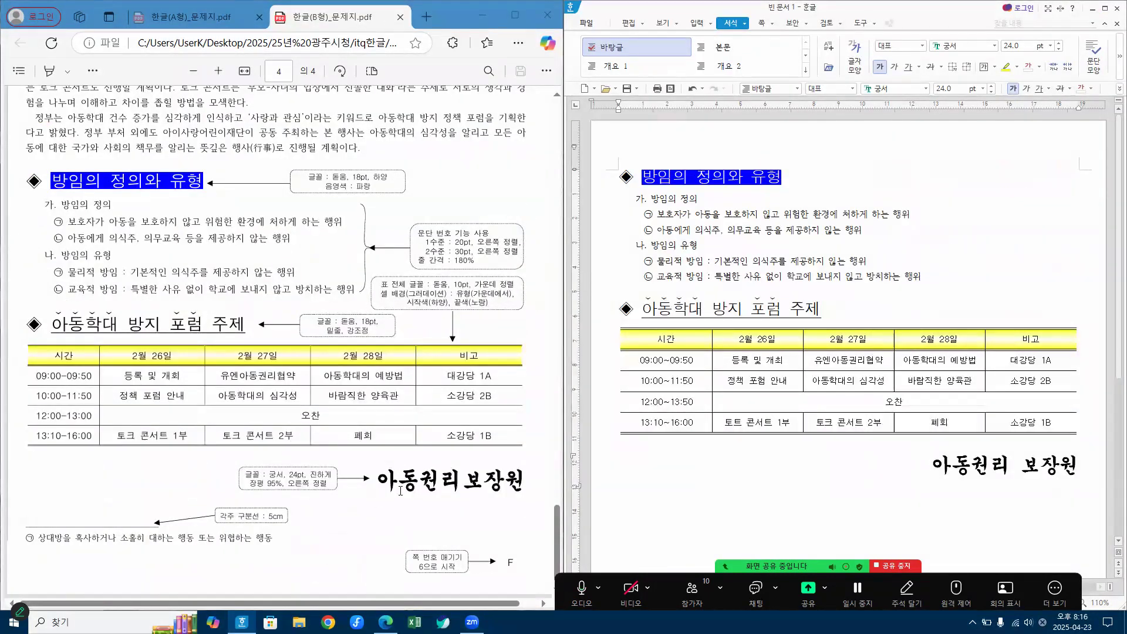
Step: Insert a page number at the page's lower right in A,B,C format, without surrounding dashes (줄표 넣기 off), starting at 6
key(Hangul)
click(765, 23)
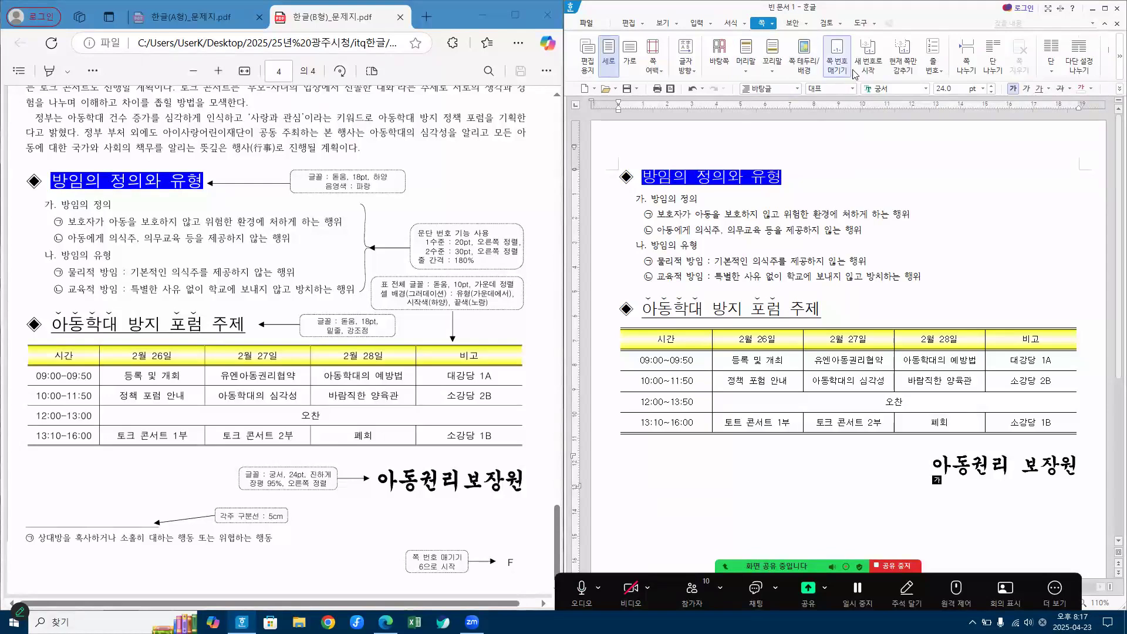
click(839, 61)
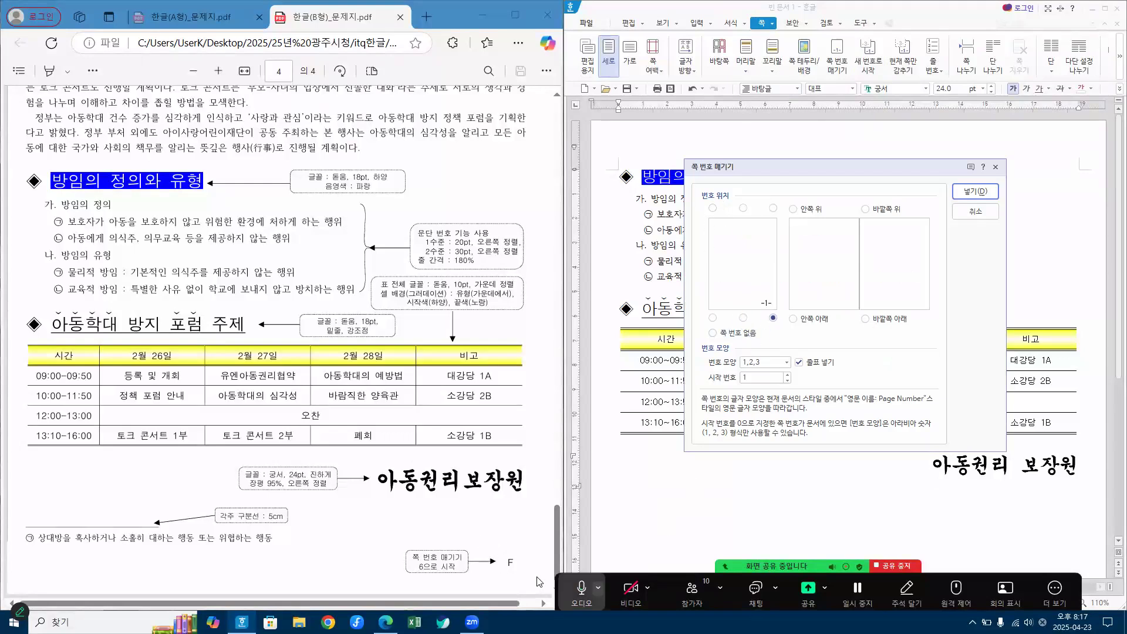
click(799, 362)
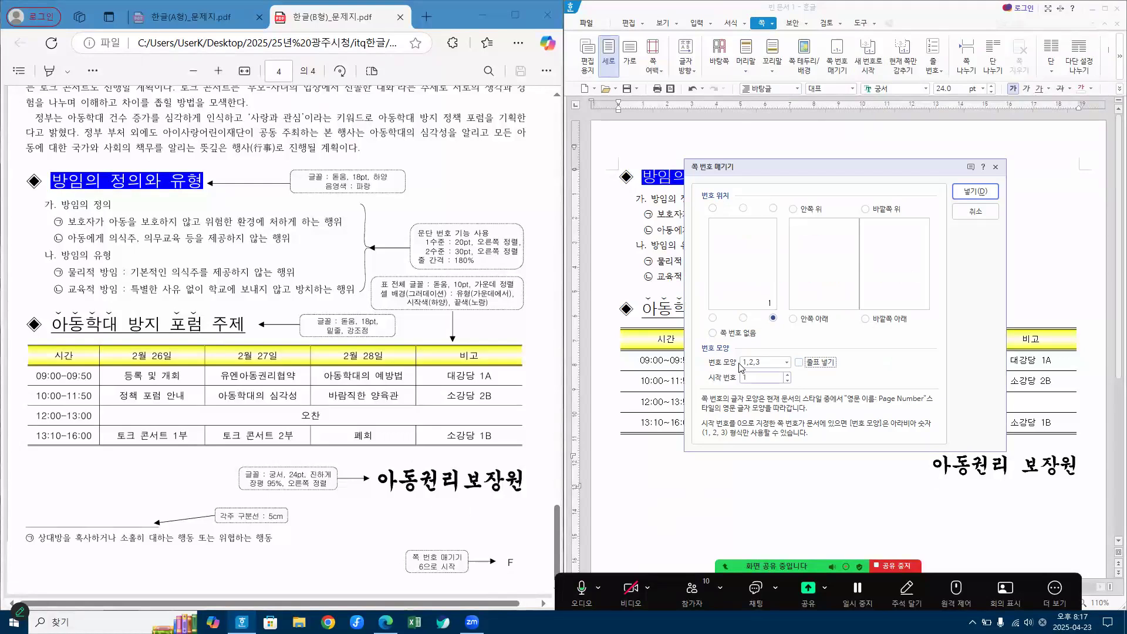
click(786, 362)
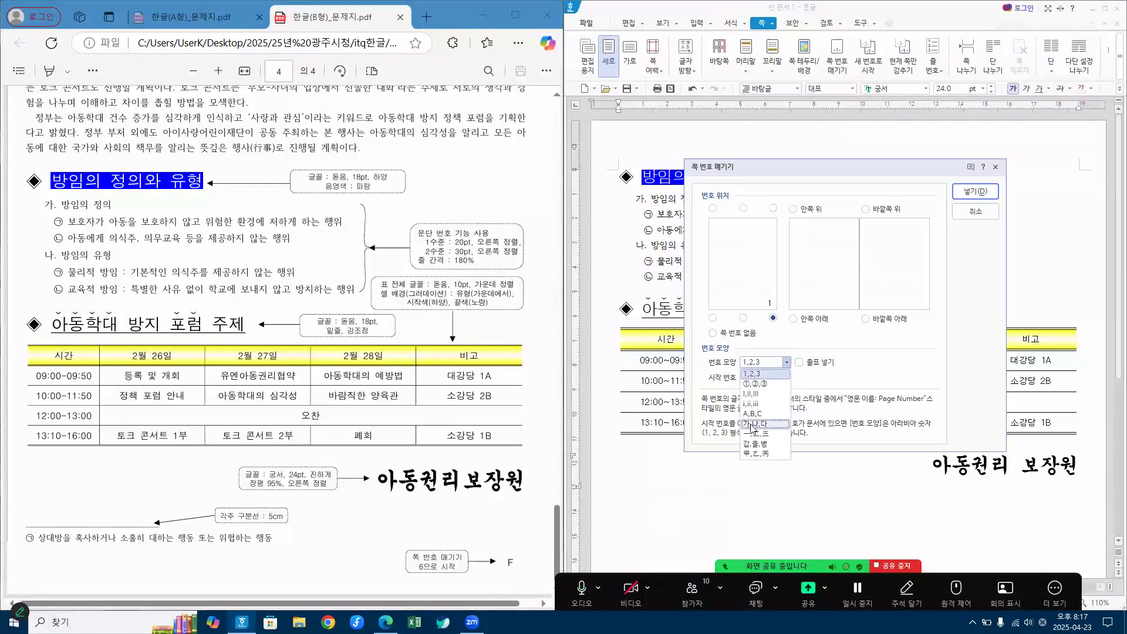
click(753, 414)
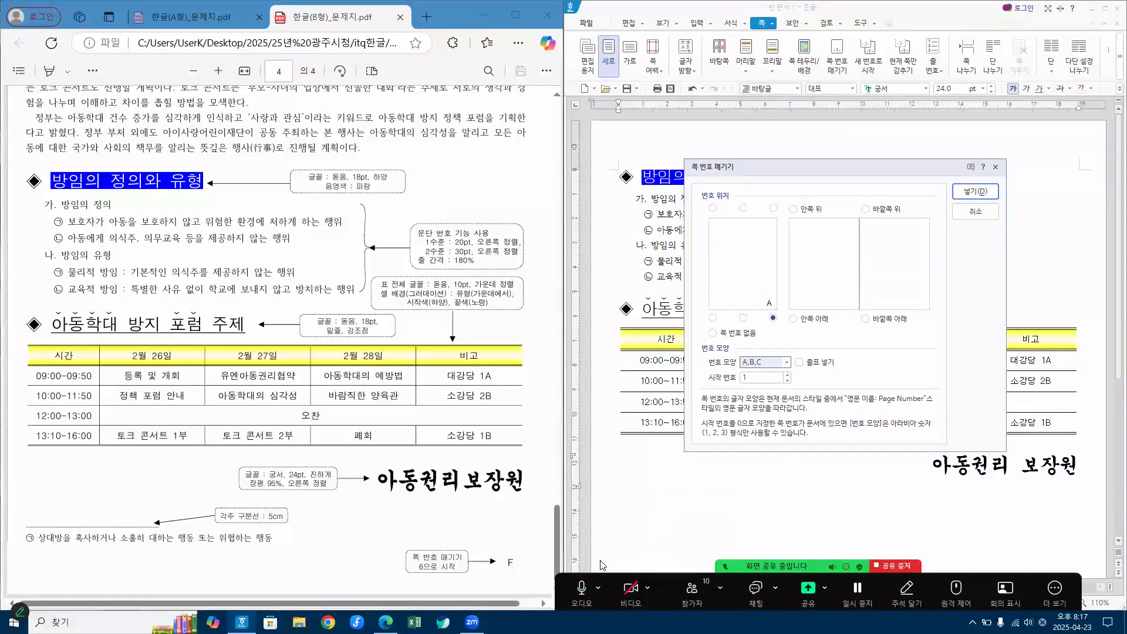
key(Tab)
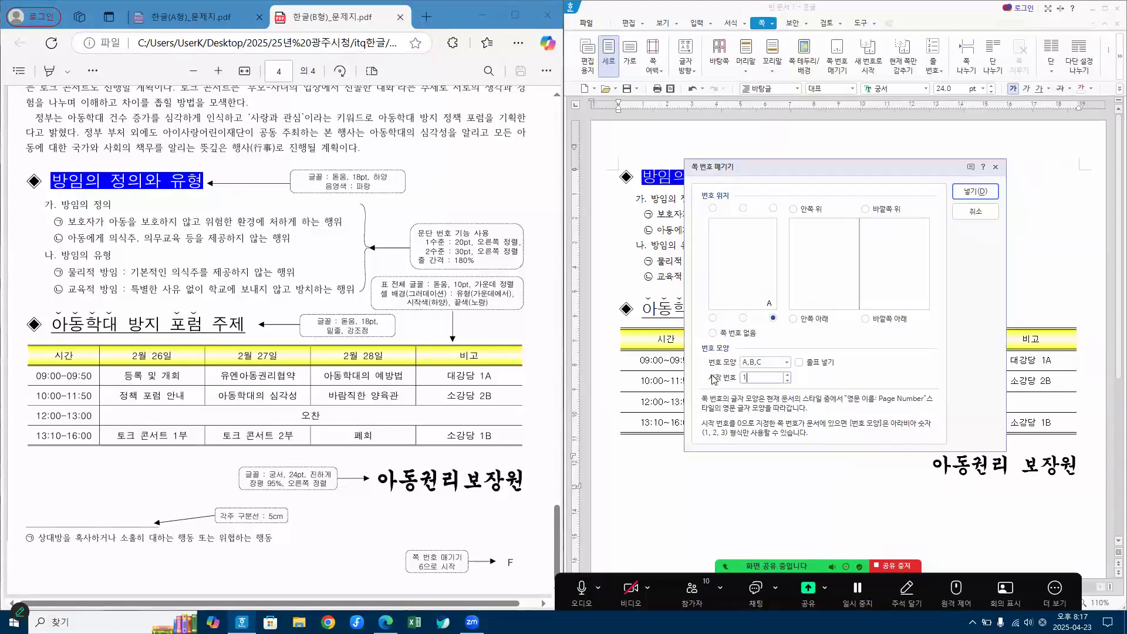
text(6)
click(976, 191)
scroll(1094, 558, down, 5)
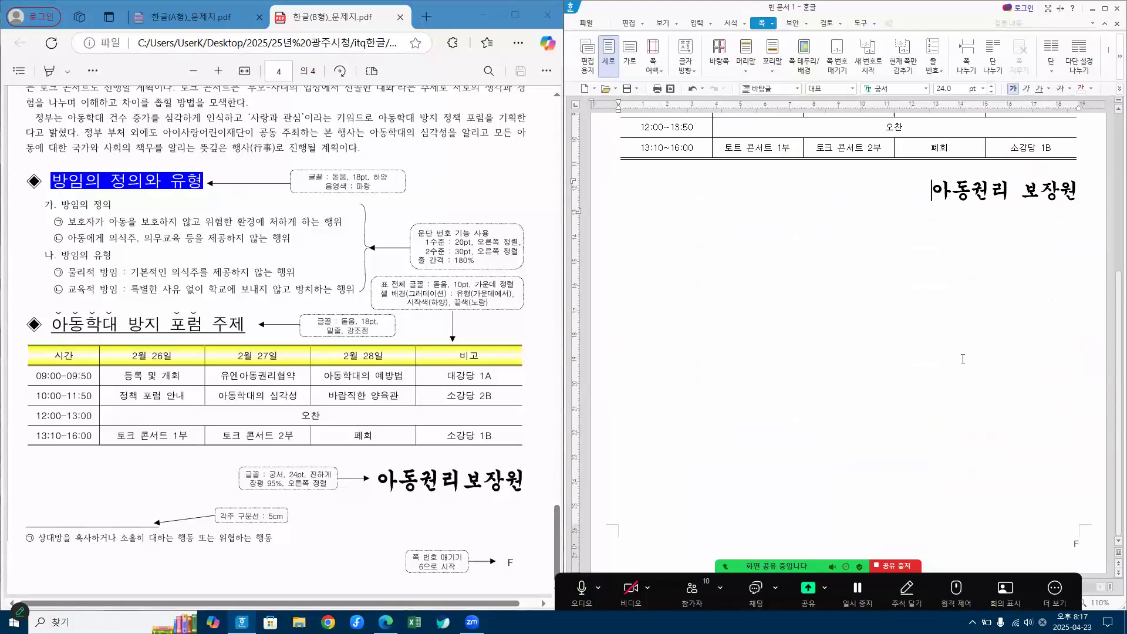
scroll(963, 359, up, 5)
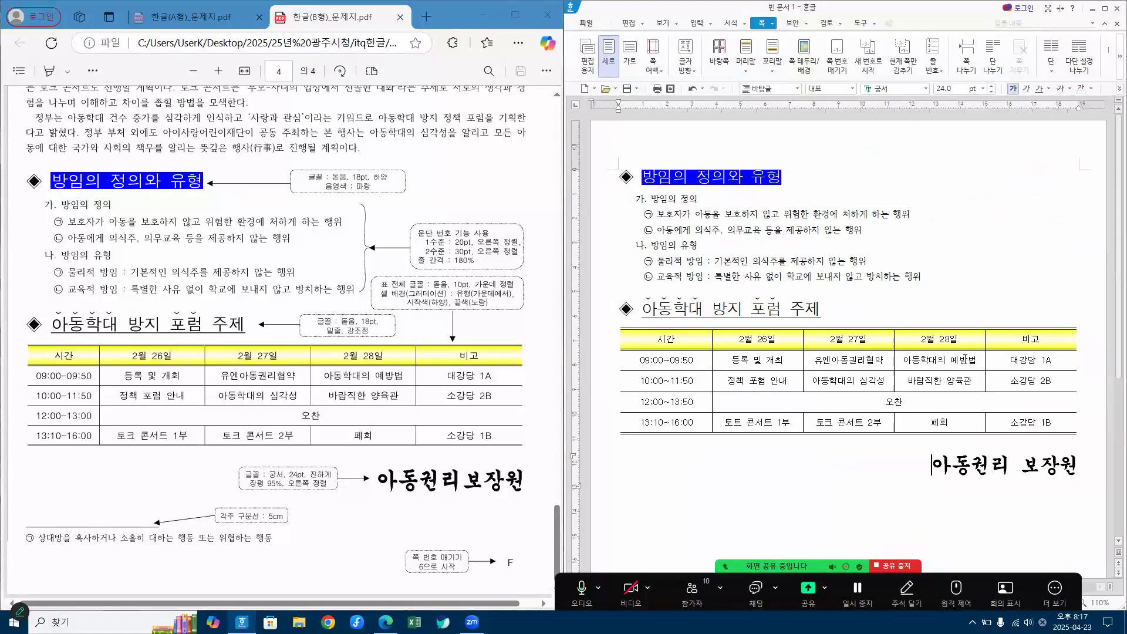